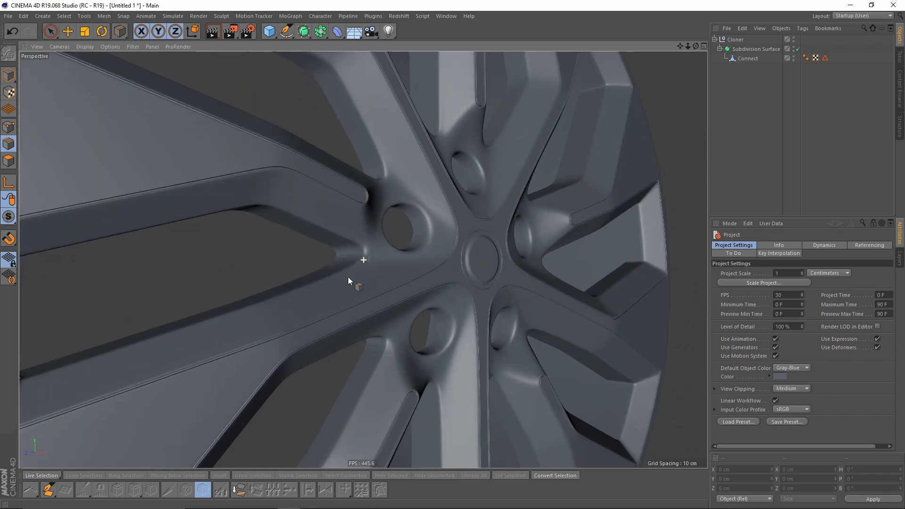
# Examine the finished wheel rim's spokes, openings, bolt holes and hub from several angles.
pyautogui.keyDown('alt'); pyautogui.moveTo(416, 226); pyautogui.dragTo(399, 235, button='right'); pyautogui.keyUp('alt')
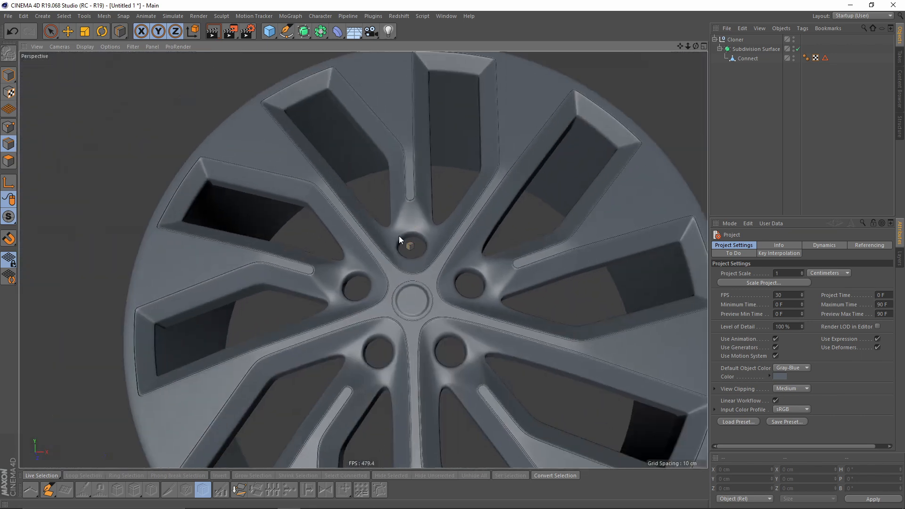
pyautogui.keyDown('alt'); pyautogui.moveTo(399, 235); pyautogui.dragTo(356, 302); pyautogui.keyUp('alt')
pyautogui.keyDown('alt'); pyautogui.moveTo(377, 212); pyautogui.dragTo(397, 225, button='right'); pyautogui.keyUp('alt')
pyautogui.keyDown('alt'); pyautogui.moveTo(397, 225); pyautogui.dragTo(434, 271, button='middle'); pyautogui.keyUp('alt')
pyautogui.keyDown('alt'); pyautogui.moveTo(433, 271); pyautogui.dragTo(369, 242, button='right'); pyautogui.keyUp('alt')
pyautogui.keyDown('alt'); pyautogui.moveTo(369, 242); pyautogui.dragTo(359, 219); pyautogui.keyUp('alt')
pyautogui.keyDown('alt'); pyautogui.moveTo(359, 219); pyautogui.dragTo(404, 231, button='right'); pyautogui.keyUp('alt')
pyautogui.keyDown('alt'); pyautogui.moveTo(382, 182); pyautogui.dragTo(389, 185); pyautogui.keyUp('alt')
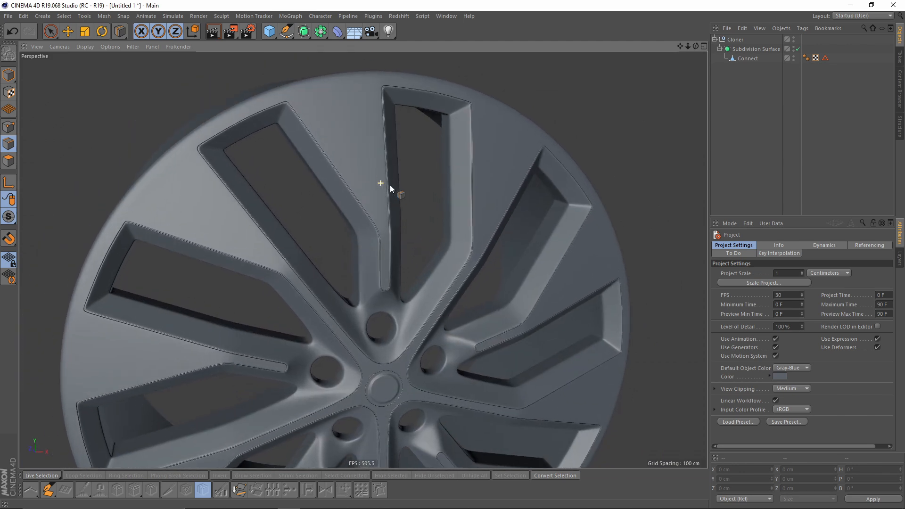
pyautogui.keyDown('alt'); pyautogui.moveTo(361, 259); pyautogui.dragTo(388, 219, button='right'); pyautogui.keyUp('alt')
pyautogui.keyDown('alt'); pyautogui.moveTo(389, 219); pyautogui.dragTo(394, 315); pyautogui.keyUp('alt')
pyautogui.keyDown('alt'); pyautogui.moveTo(394, 316); pyautogui.dragTo(381, 237, button='middle'); pyautogui.keyUp('alt')
pyautogui.keyDown('alt'); pyautogui.moveTo(344, 267); pyautogui.dragTo(362, 212); pyautogui.keyUp('alt')
pyautogui.keyDown('alt'); pyautogui.moveTo(338, 322); pyautogui.dragTo(353, 253, button='middle'); pyautogui.keyUp('alt')
pyautogui.moveTo(337, 233)
pyautogui.keyDown('alt'); pyautogui.mouseDown(button='right')
pyautogui.moveTo(371, 222)
pyautogui.moveTo(348, 230)
pyautogui.mouseUp(button='right'); pyautogui.keyUp('alt')
pyautogui.keyDown('alt'); pyautogui.moveTo(364, 260); pyautogui.dragTo(340, 253); pyautogui.keyUp('alt')
pyautogui.moveTo(334, 270)
pyautogui.keyDown('alt'); pyautogui.mouseDown(button='right')
pyautogui.moveTo(331, 285)
pyautogui.moveTo(341, 281)
pyautogui.mouseUp(button='right'); pyautogui.keyUp('alt')
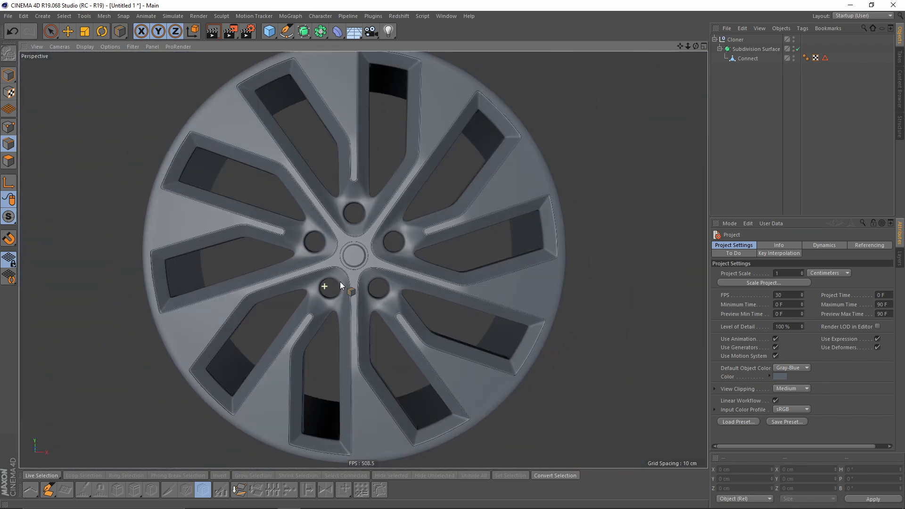
pyautogui.keyDown('alt'); pyautogui.moveTo(340, 281); pyautogui.dragTo(389, 307); pyautogui.keyUp('alt')
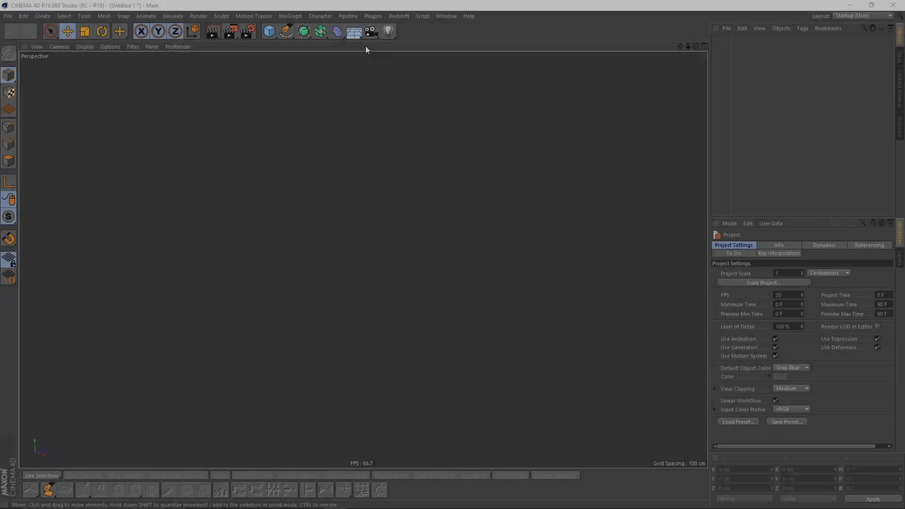
# Add a Disc primitive to the scene and set its orientation to +Z.
pyautogui.moveTo(269, 31); pyautogui.dragTo(298, 63)
pyautogui.keyDown('alt'); pyautogui.moveTo(315, 259); pyautogui.dragTo(332, 251, button='middle'); pyautogui.keyUp('alt')
pyautogui.keyDown('alt'); pyautogui.moveTo(493, 230); pyautogui.dragTo(464, 248, button='middle'); pyautogui.keyUp('alt')
pyautogui.click(777, 304)
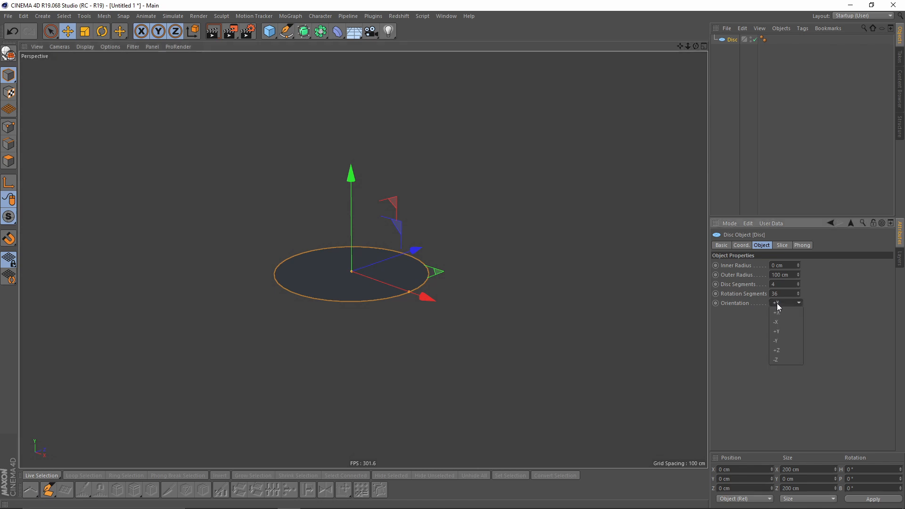
pyautogui.click(781, 350)
# Show the disc in a maximized Front view with wireframe display.
pyautogui.middleClick(612, 296)
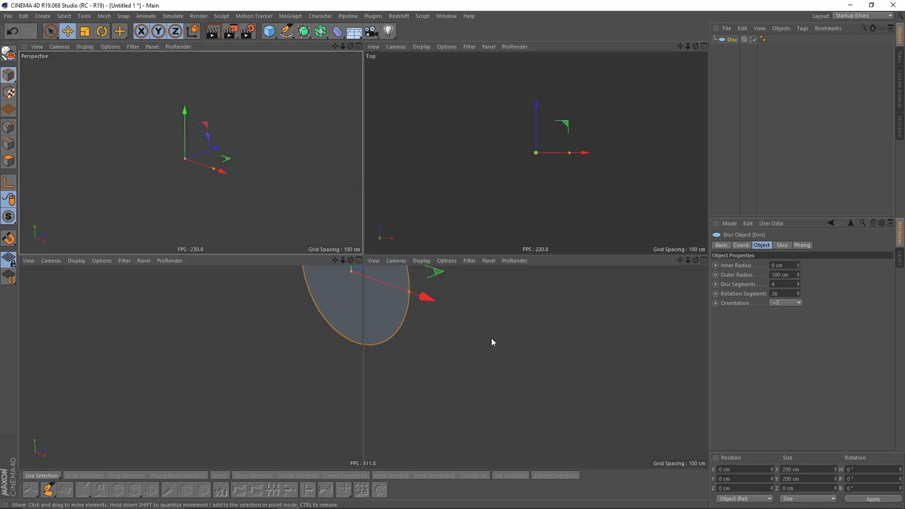
pyautogui.middleClick(434, 299)
pyautogui.scroll(-1, 489, 338)
pyautogui.scroll(2, 395, 282)
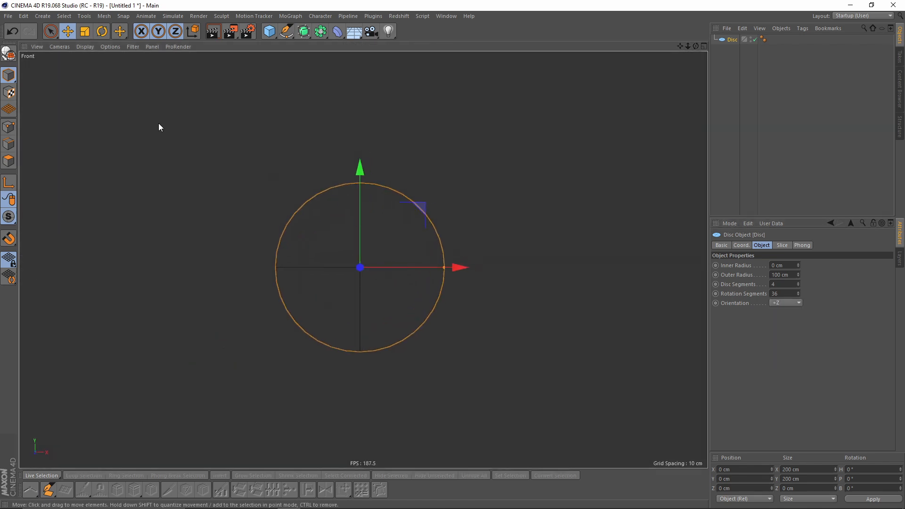
pyautogui.click(82, 47)
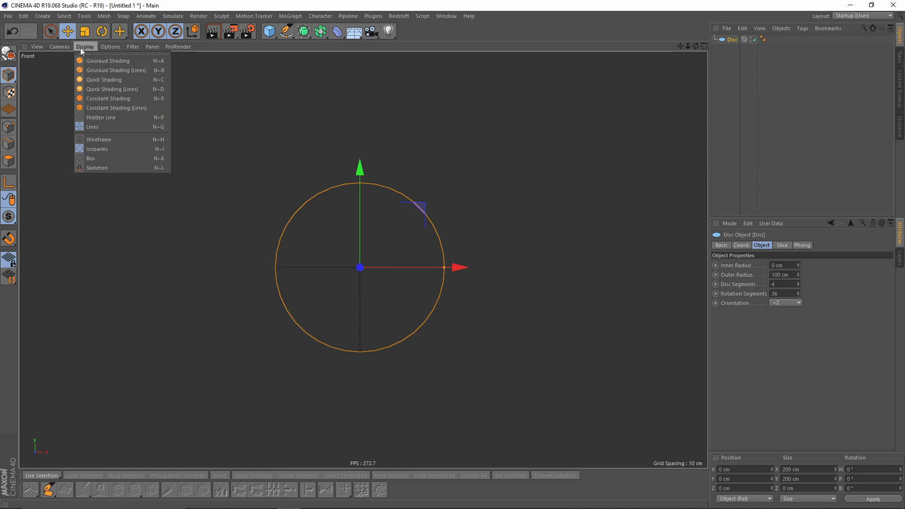
pyautogui.click(99, 139)
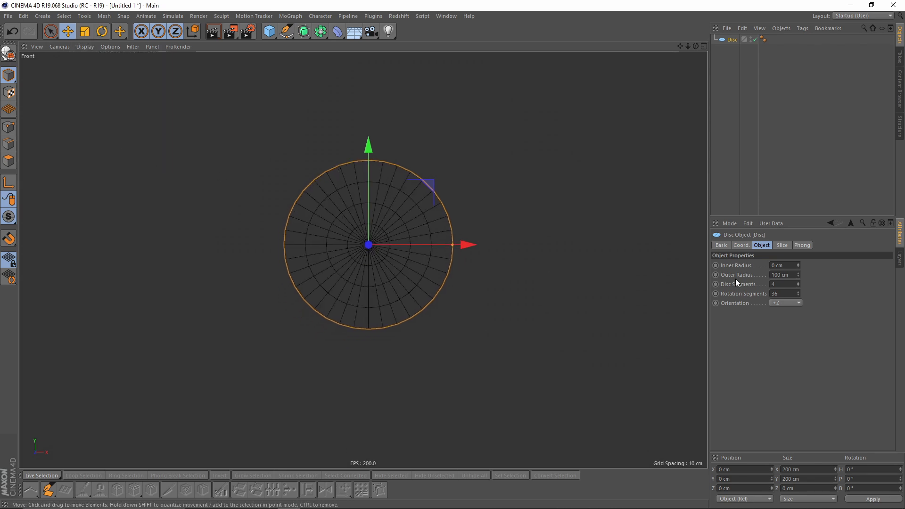
# Set the disc to 1 disc segment and 80 rotation segments.
pyautogui.click(785, 287)
pyautogui.write('1')
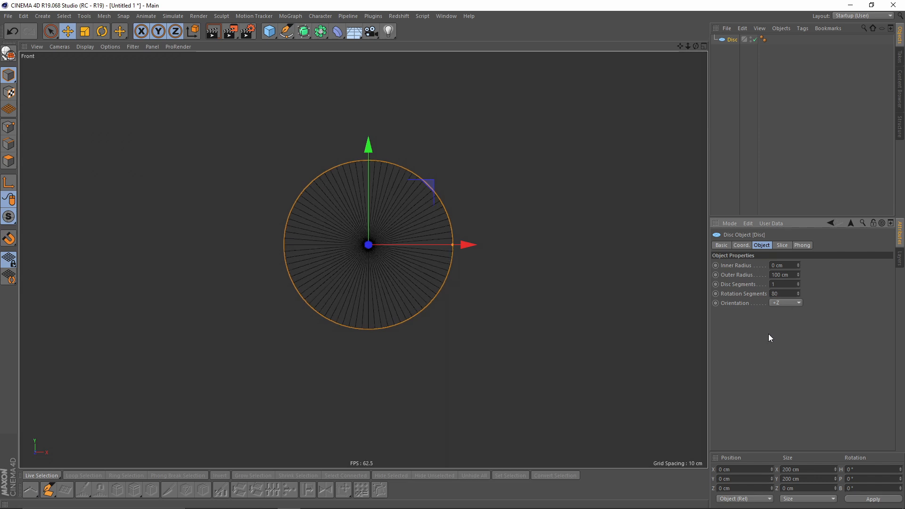
pyautogui.keyDown('alt'); pyautogui.moveTo(348, 171); pyautogui.dragTo(380, 176, button='right'); pyautogui.keyUp('alt')
pyautogui.keyDown('alt'); pyautogui.moveTo(381, 176); pyautogui.dragTo(369, 256, button='middle'); pyautogui.keyUp('alt')
pyautogui.scroll(3, 351, 321)
pyautogui.scroll(-2, 379, 215)
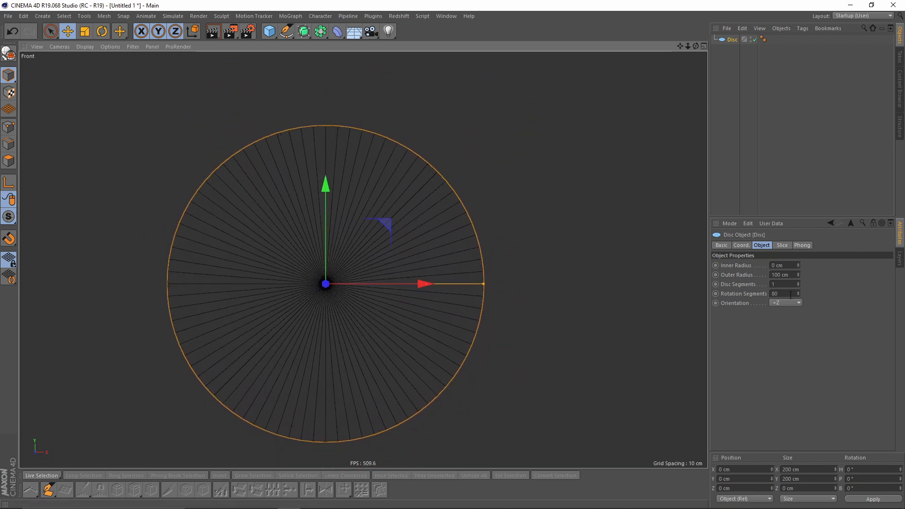
pyautogui.moveTo(791, 295); pyautogui.dragTo(756, 297)
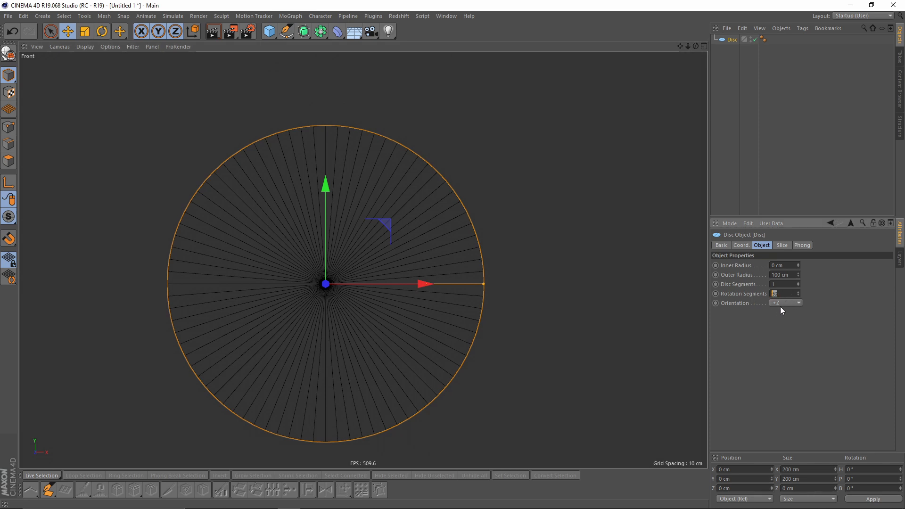
pyautogui.keyDown('alt'); pyautogui.moveTo(487, 265); pyautogui.dragTo(517, 243, button='middle'); pyautogui.keyUp('alt')
pyautogui.click(730, 40)
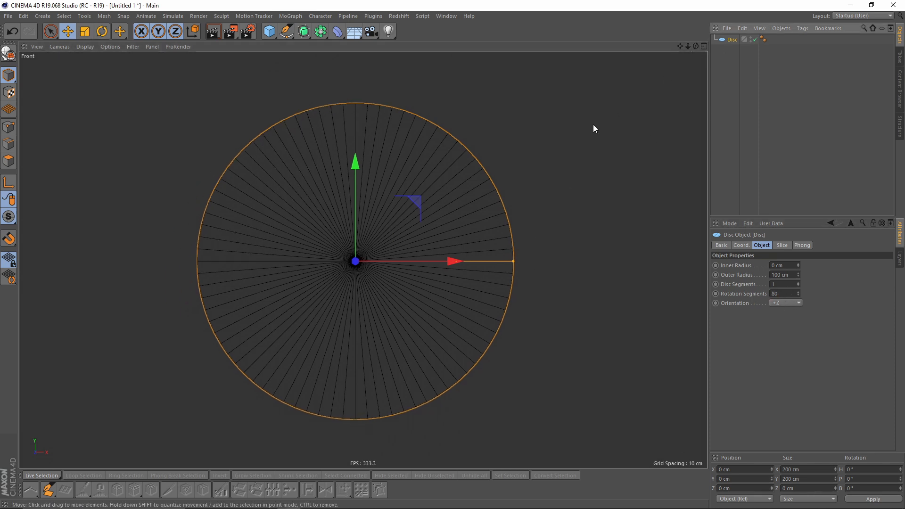
pyautogui.keyDown('alt'); pyautogui.moveTo(613, 113); pyautogui.dragTo(577, 118, button='middle'); pyautogui.keyUp('alt')
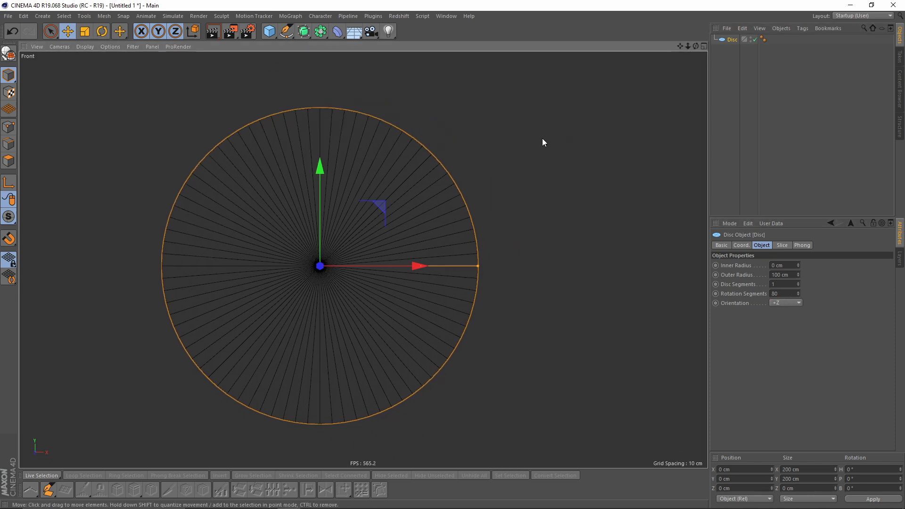
pyautogui.doubleClick(786, 292)
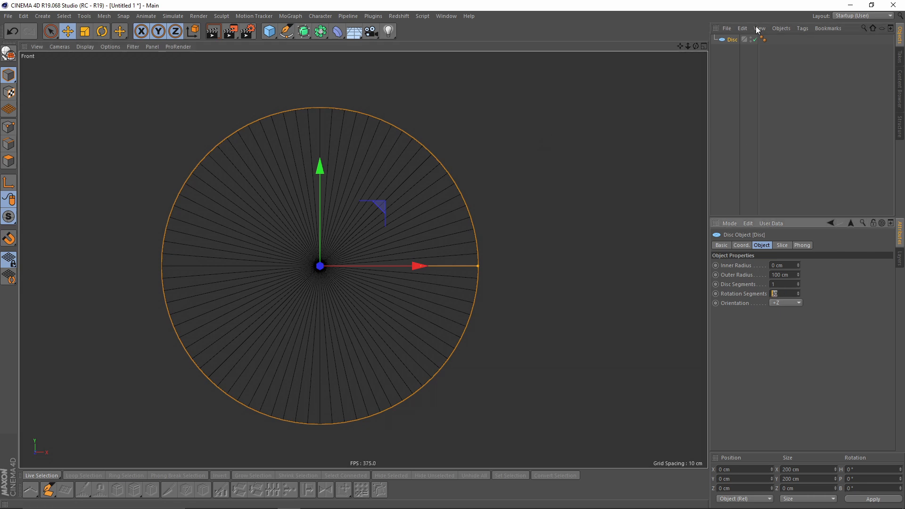
pyautogui.click(729, 41)
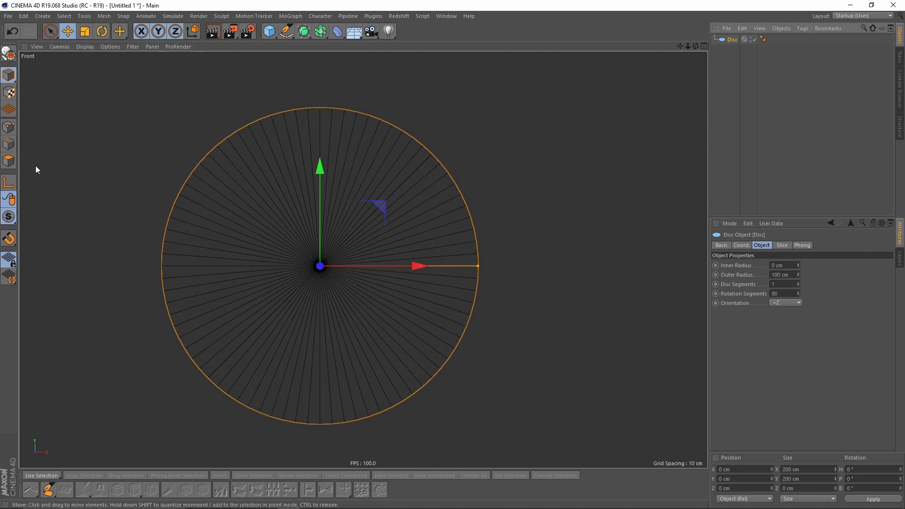
# Make the disc editable and activate Live Selection for polygons.
pyautogui.press('c')
pyautogui.click(9, 161)
pyautogui.click(51, 31)
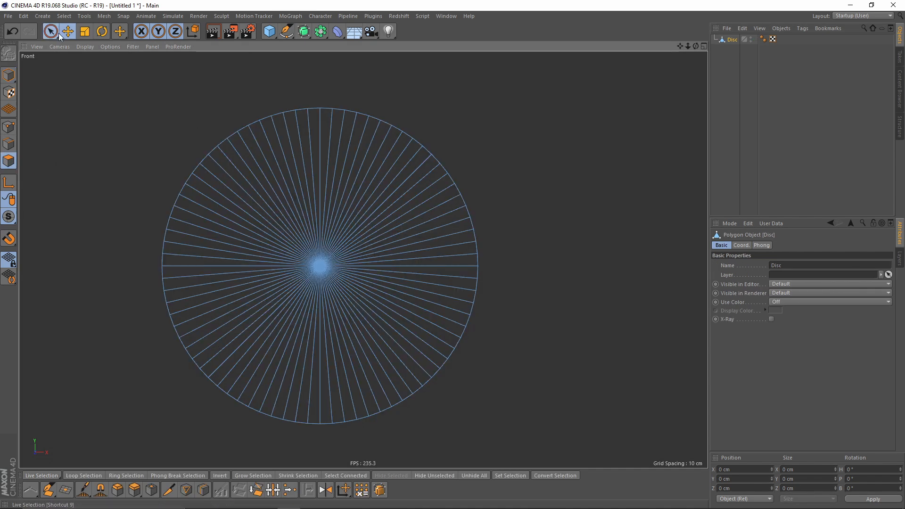
# Select eight adjacent polygons clockwise from the disc's upper vertical axis, invert the selection and delete all the other polygons.
pyautogui.click(335, 114)
pyautogui.scroll(3, 335, 111)
pyautogui.click(341, 121)
pyautogui.scroll(2, 338, 126)
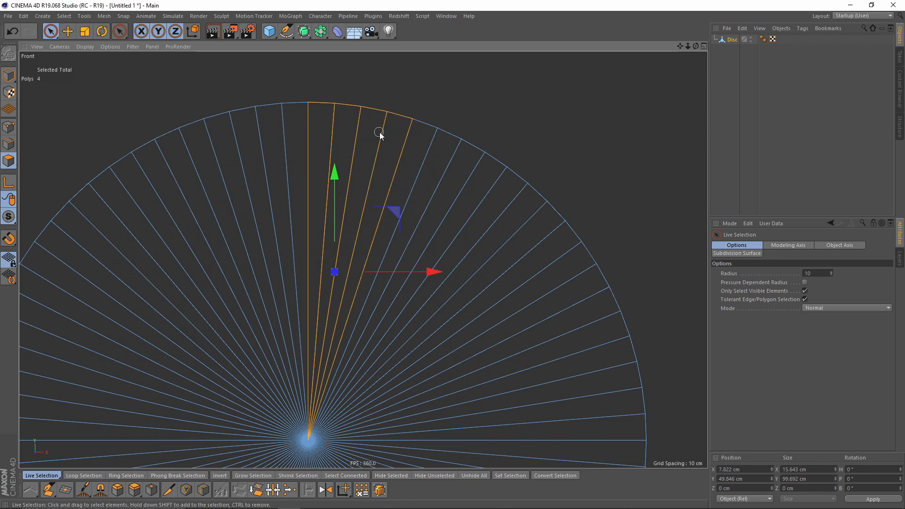
pyautogui.keyDown('shift'); pyautogui.moveTo(415, 143); pyautogui.dragTo(478, 175); pyautogui.keyUp('shift')
pyautogui.scroll(-3, 488, 179)
pyautogui.keyDown('alt'); pyautogui.moveTo(465, 179); pyautogui.dragTo(438, 132, button='middle'); pyautogui.keyUp('alt')
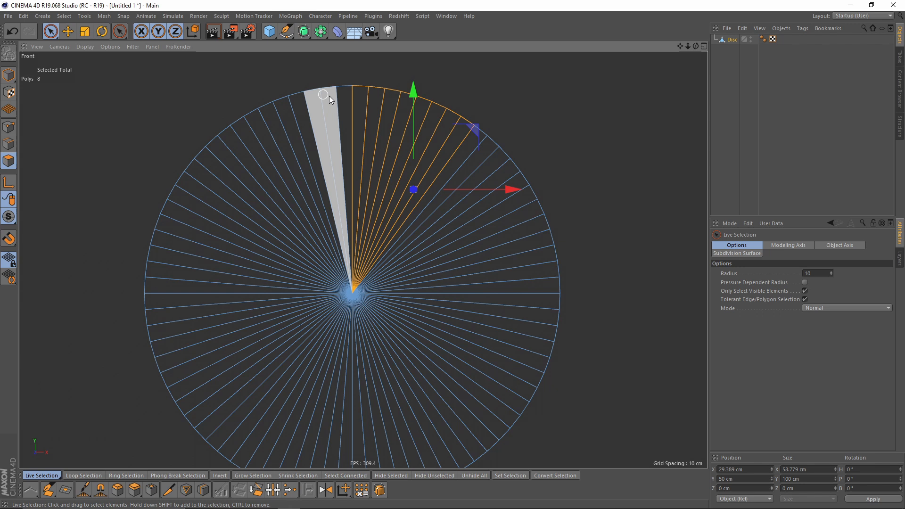
pyautogui.moveTo(443, 165)
pyautogui.keyDown('alt'); pyautogui.mouseDown(button='middle')
pyautogui.moveTo(448, 193)
pyautogui.moveTo(436, 163)
pyautogui.mouseUp(button='middle'); pyautogui.keyUp('alt')
pyautogui.keyDown('alt'); pyautogui.moveTo(445, 209); pyautogui.dragTo(447, 206, button='middle'); pyautogui.keyUp('alt')
pyautogui.keyDown('alt'); pyautogui.moveTo(455, 278); pyautogui.dragTo(443, 242, button='middle'); pyautogui.keyUp('alt')
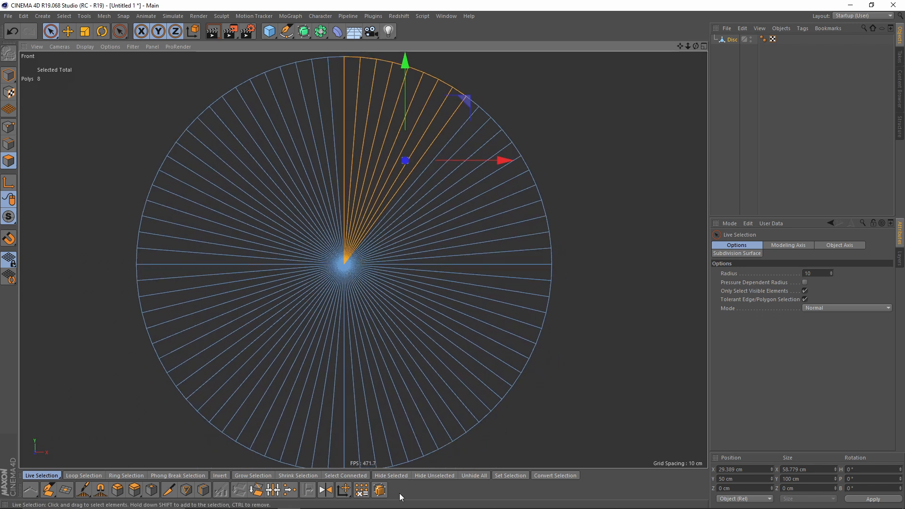
pyautogui.click(220, 476)
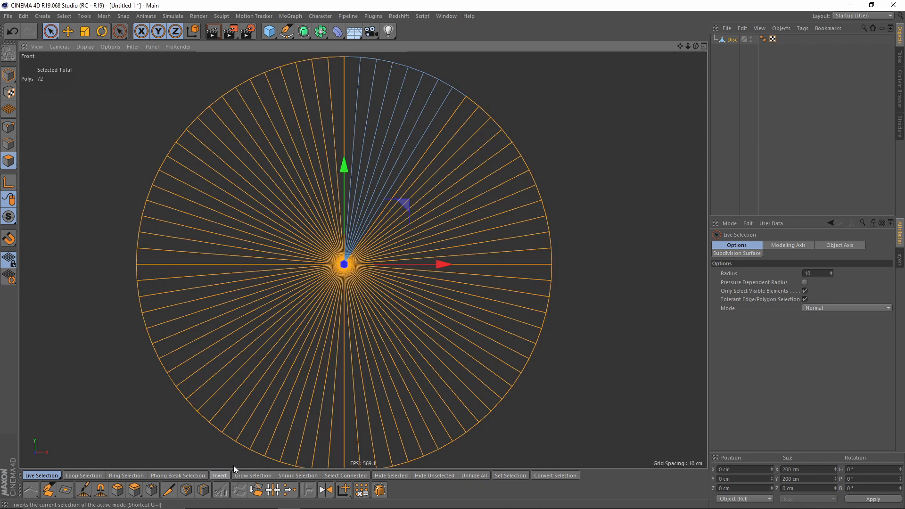
pyautogui.press('Delete')
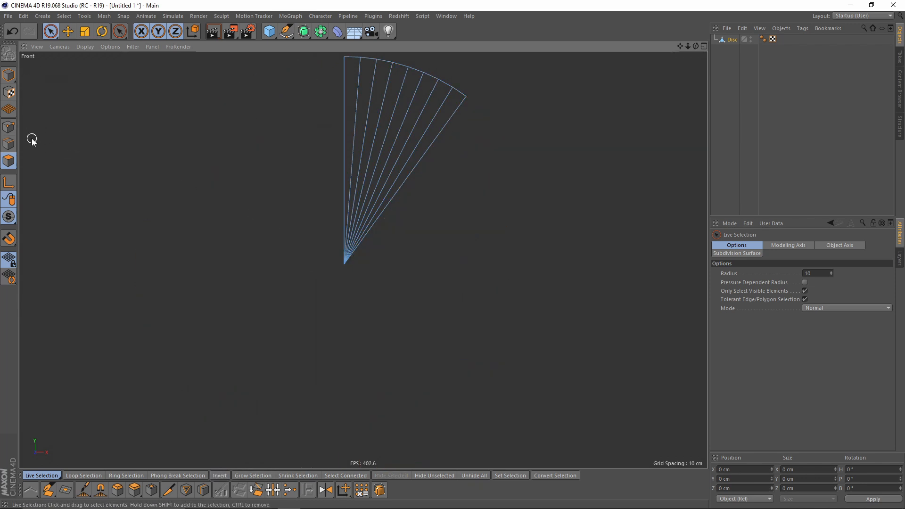
# Select all the disc's points and optimize them to remove the stray points outside the remaining wedge.
pyautogui.click(8, 130)
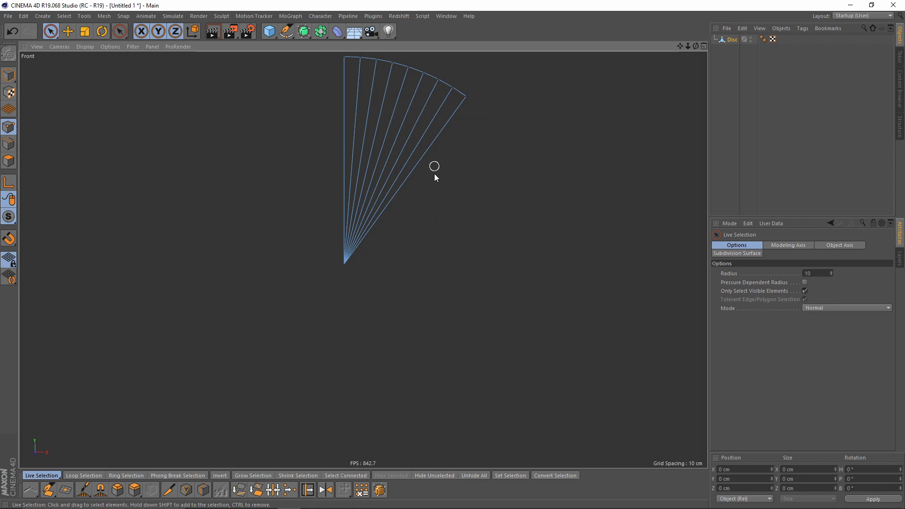
pyautogui.keyDown('alt'); pyautogui.moveTo(434, 178); pyautogui.dragTo(432, 200, button='middle'); pyautogui.keyUp('alt')
pyautogui.hotkey('ctrl', 'a')
pyautogui.rightClick(455, 213)
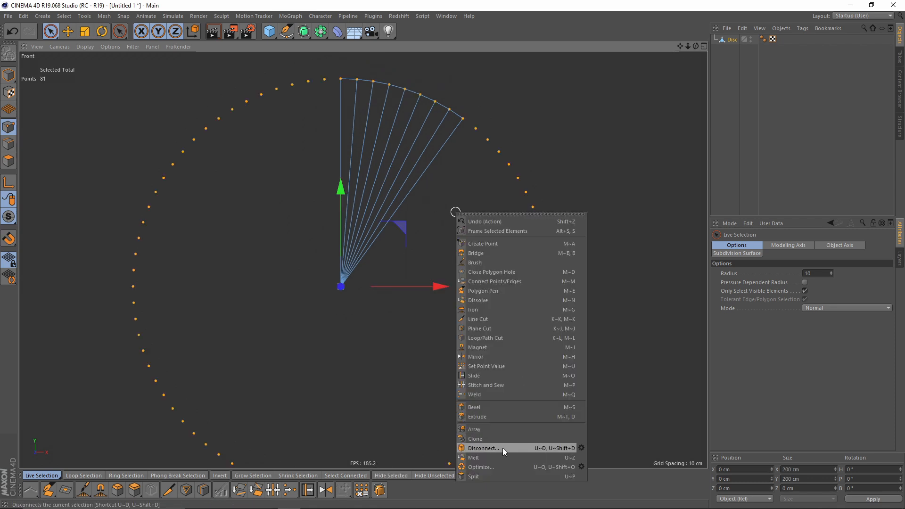
pyautogui.click(492, 465)
pyautogui.keyDown('alt'); pyautogui.moveTo(340, 244); pyautogui.dragTo(341, 275, button='middle'); pyautogui.keyUp('alt')
pyautogui.scroll(1, 391, 249)
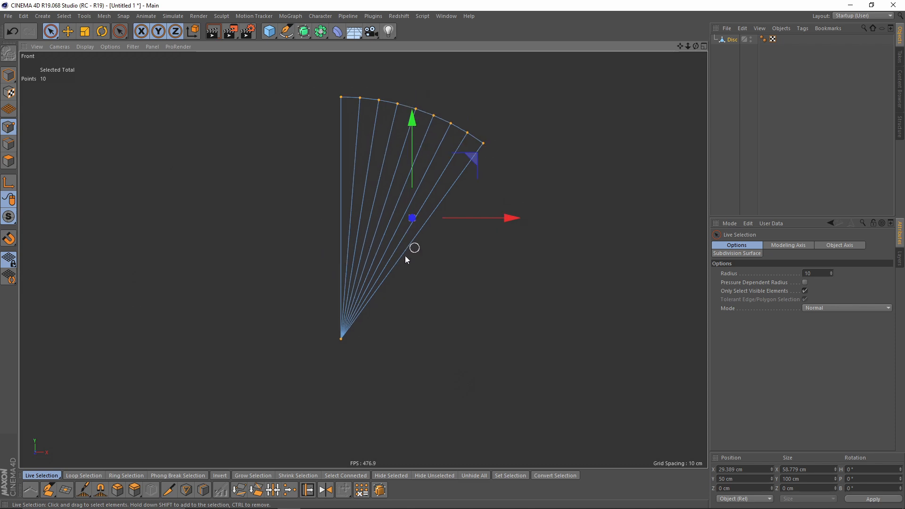
# Make two Loop/Path cuts across the wedge, about 12 cm and about 52 cm from its tip.
pyautogui.keyDown('alt'); pyautogui.moveTo(405, 261); pyautogui.dragTo(390, 276, button='middle'); pyautogui.keyUp('alt')
pyautogui.scroll(1, 391, 275)
pyautogui.press('k')
pyautogui.press('l')
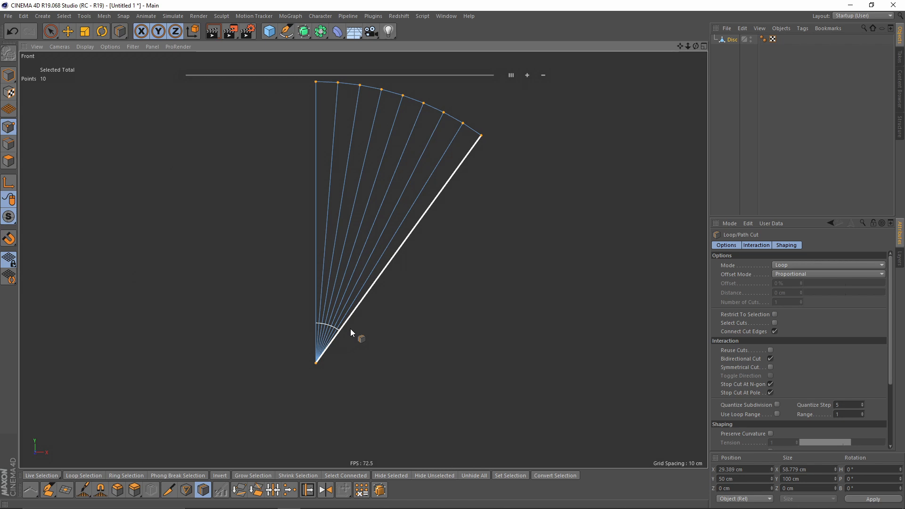
pyautogui.rightClick(379, 277)
pyautogui.click(364, 355)
pyautogui.click(335, 336)
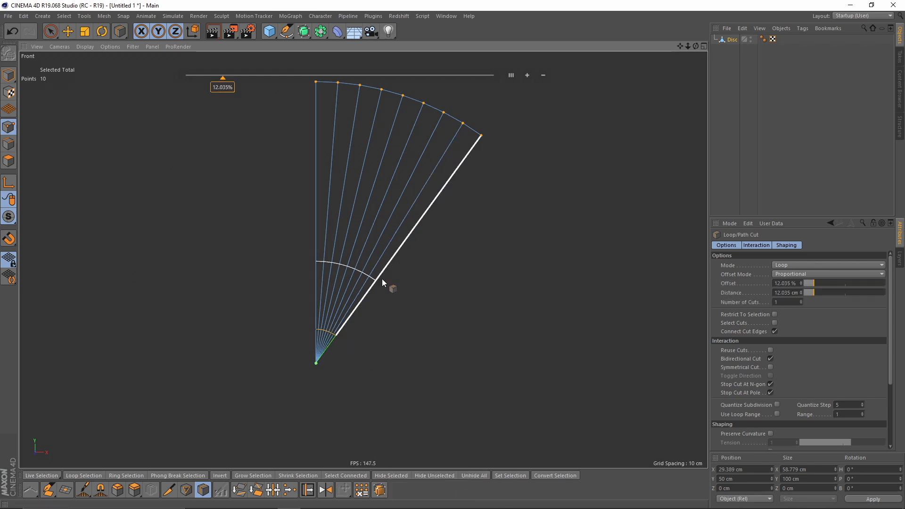
pyautogui.click(400, 242)
# In the Perspective view, rectangle-select the tip and both cut arcs' points and move them to about -11 cm in Z.
pyautogui.middleClick(350, 248)
pyautogui.middleClick(287, 198)
pyautogui.keyDown('alt'); pyautogui.moveTo(338, 255); pyautogui.dragTo(361, 239, button='right'); pyautogui.keyUp('alt')
pyautogui.press('space')
pyautogui.keyDown('alt'); pyautogui.moveTo(374, 247); pyautogui.dragTo(397, 239); pyautogui.keyUp('alt')
pyautogui.moveTo(50, 31); pyautogui.dragTo(82, 59)
pyautogui.moveTo(279, 178); pyautogui.dragTo(421, 336)
pyautogui.keyDown('alt'); pyautogui.moveTo(421, 264); pyautogui.dragTo(400, 260); pyautogui.keyUp('alt')
pyautogui.scroll(2, 418, 247)
pyautogui.moveTo(446, 239); pyautogui.dragTo(418, 237)
pyautogui.moveTo(444, 265); pyautogui.dragTo(446, 265)
pyautogui.keyDown('alt'); pyautogui.moveTo(347, 247); pyautogui.dragTo(465, 285); pyautogui.keyUp('alt')
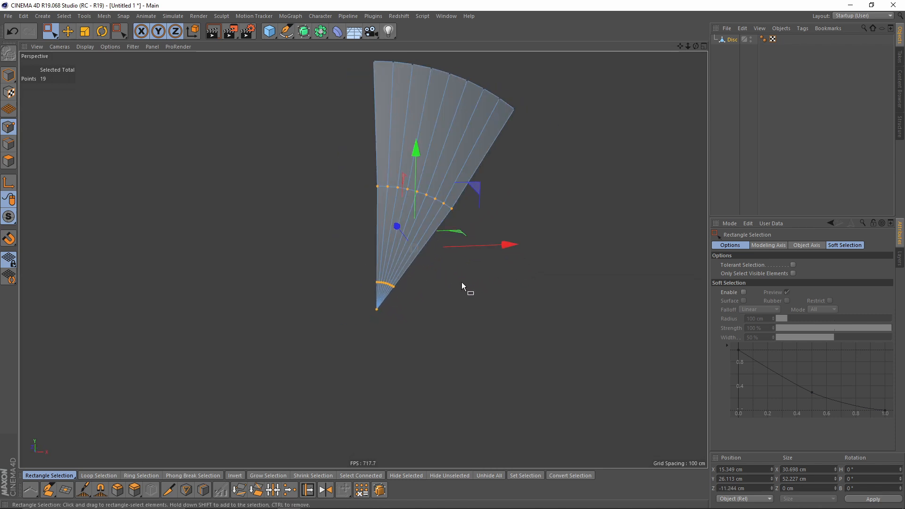
# In the Front view, slide the middle arc's two points nearest the wedge's slanted edge along the arc, close to that edge.
pyautogui.middleClick(463, 284)
pyautogui.middleClick(501, 364)
pyautogui.scroll(2, 412, 251)
pyautogui.rightClick(399, 173)
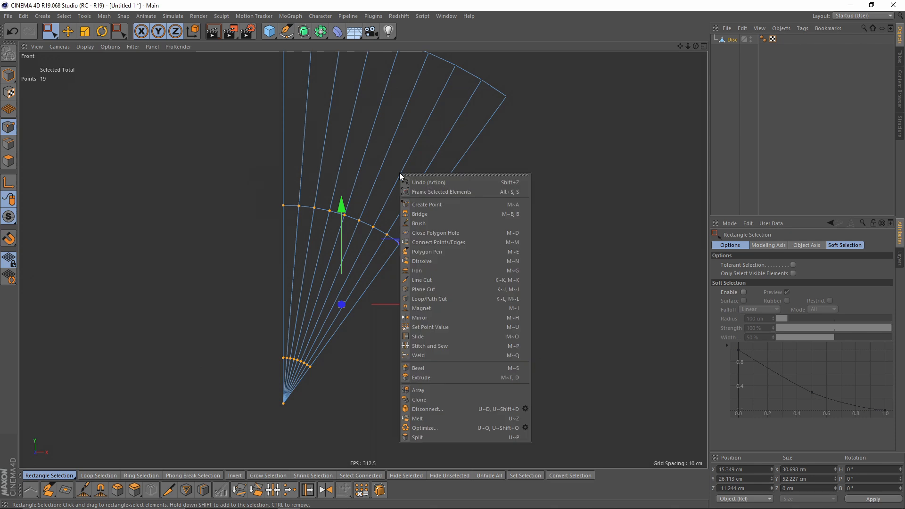
pyautogui.click(428, 339)
pyautogui.scroll(3, 337, 312)
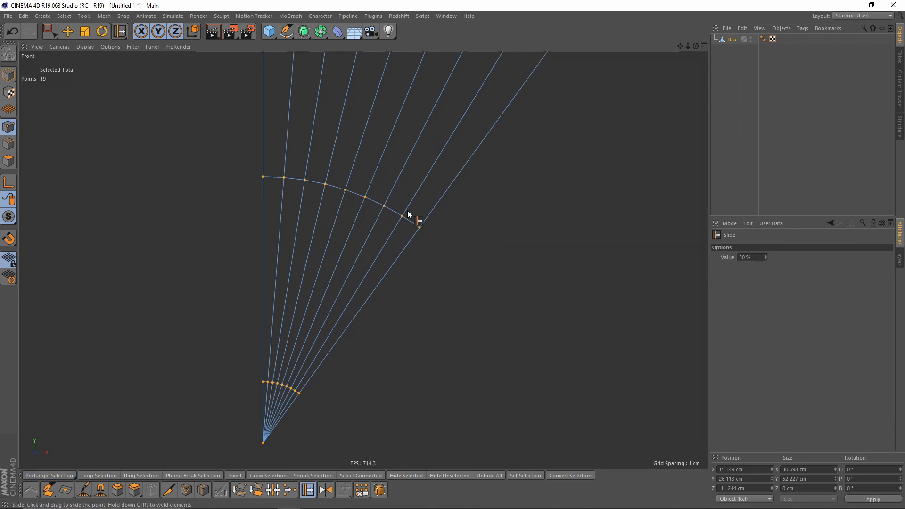
pyautogui.moveTo(414, 224); pyautogui.dragTo(403, 259)
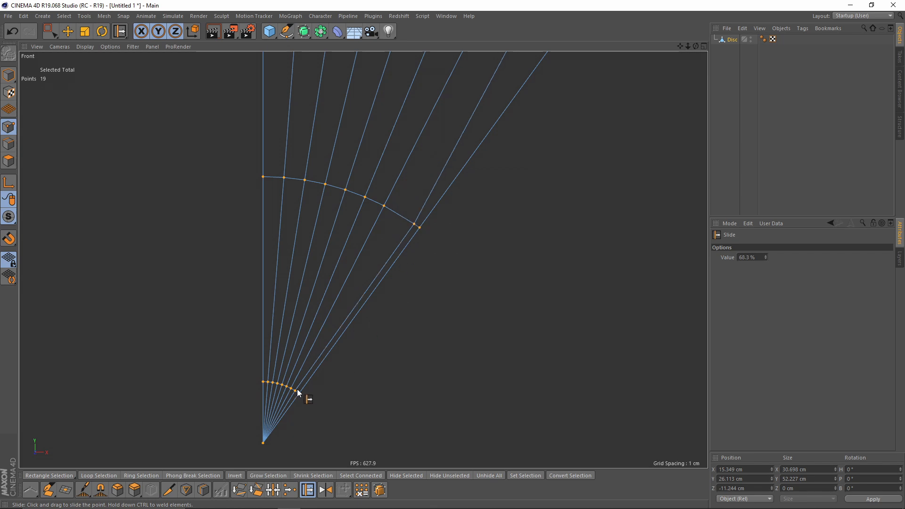
pyautogui.scroll(2, 295, 392)
pyautogui.keyDown('alt'); pyautogui.moveTo(394, 179); pyautogui.dragTo(343, 265, button='middle'); pyautogui.keyUp('alt')
pyautogui.moveTo(366, 273); pyautogui.dragTo(375, 279)
# Add a Loop/Path cut just inside the wedge's outer arc at an offset of about 90%.
pyautogui.scroll(-3, 398, 272)
pyautogui.keyDown('alt'); pyautogui.moveTo(427, 162); pyautogui.dragTo(403, 244, button='middle'); pyautogui.keyUp('alt')
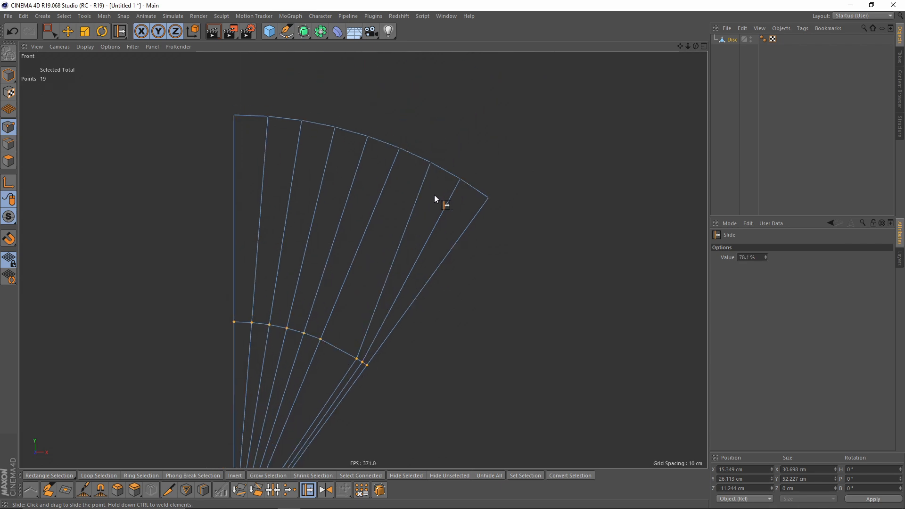
pyautogui.rightClick(519, 194)
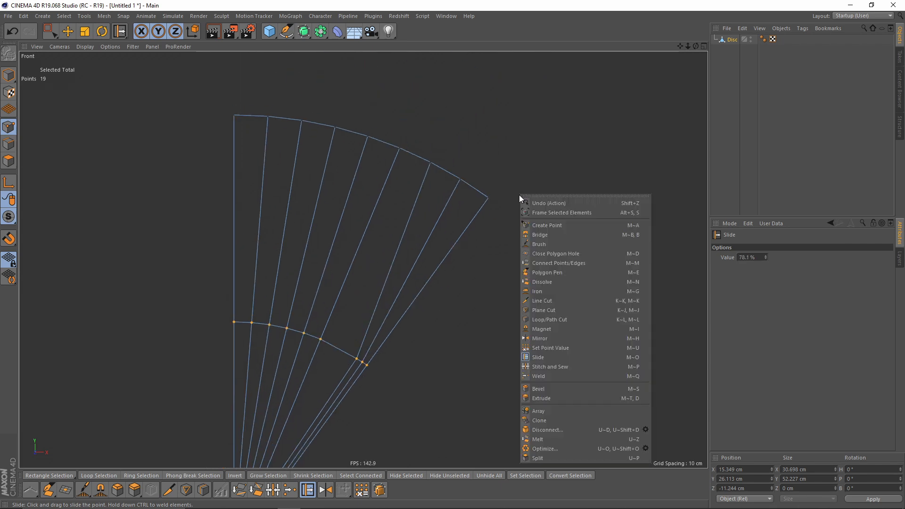
pyautogui.click(551, 319)
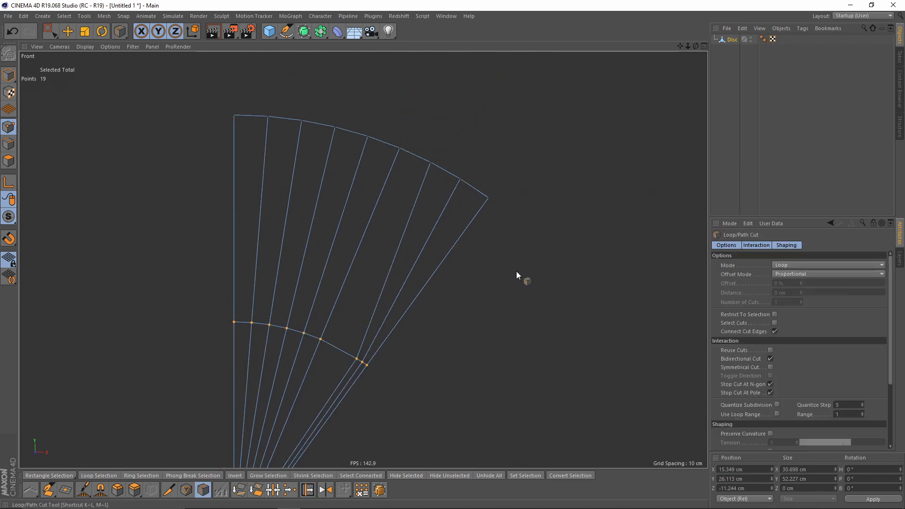
pyautogui.click(476, 214)
pyautogui.rightClick(500, 241)
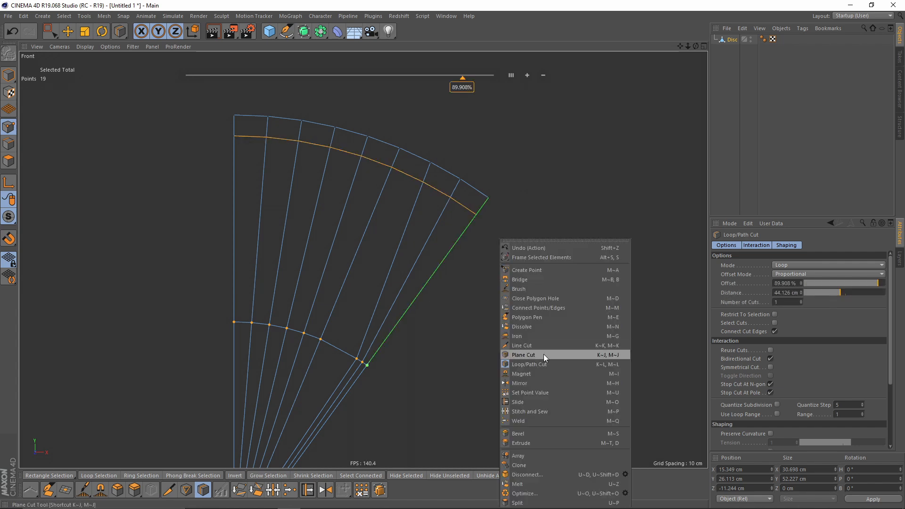
# Slide the points of the new cut near the outer arc along it toward the wedge's vertical edge.
pyautogui.click(528, 411)
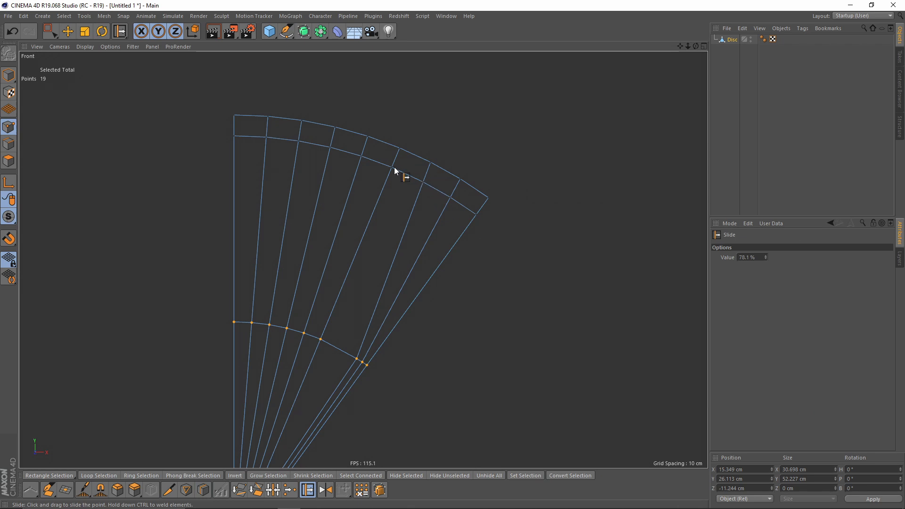
pyautogui.moveTo(421, 186); pyautogui.dragTo(338, 149)
pyautogui.moveTo(258, 142); pyautogui.dragTo(255, 140)
# Slide the middle and tip arcs' points nearest the vertical edge along their arcs to form a narrow spoke strip.
pyautogui.moveTo(252, 323); pyautogui.dragTo(246, 324)
pyautogui.keyDown('alt'); pyautogui.moveTo(253, 332); pyautogui.dragTo(286, 215, button='middle'); pyautogui.keyUp('alt')
pyautogui.scroll(1, 300, 258)
pyautogui.scroll(1, 279, 416)
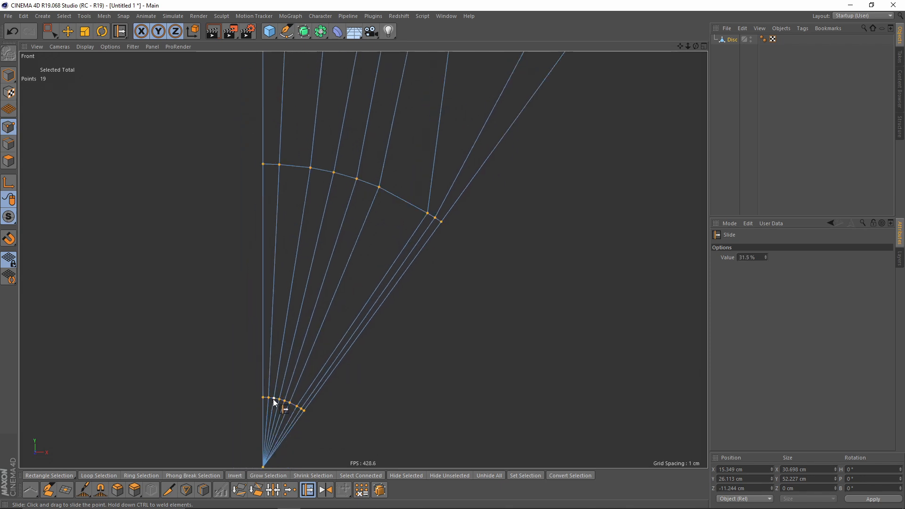
pyautogui.scroll(-2, 296, 186)
pyautogui.moveTo(299, 75); pyautogui.dragTo(296, 76)
pyautogui.scroll(2, 291, 426)
pyautogui.keyDown('alt'); pyautogui.moveTo(279, 440); pyautogui.dragTo(290, 349, button='middle'); pyautogui.keyUp('alt')
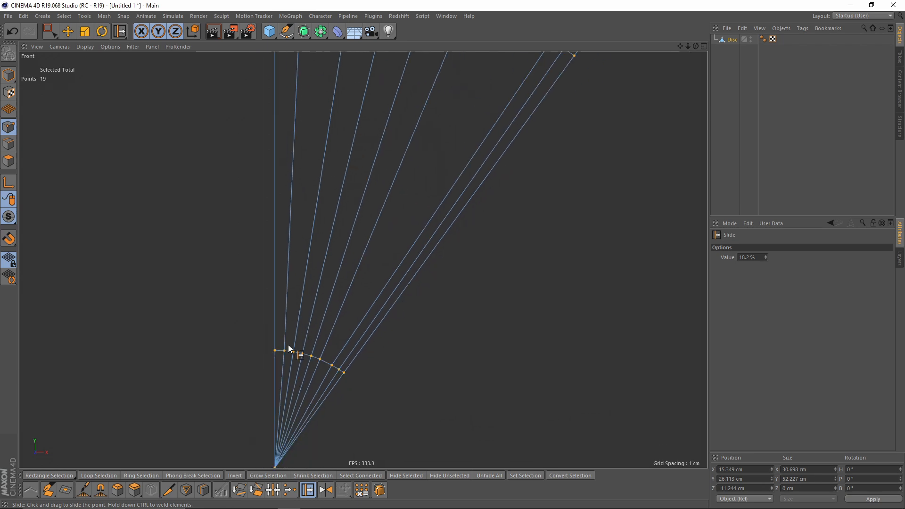
pyautogui.moveTo(285, 352); pyautogui.dragTo(300, 353)
# Slide the outer cut's points further toward the vertical edge, leaving a wide gap before the last inner point near the slanted edge.
pyautogui.scroll(-3, 280, 297)
pyautogui.keyDown('alt'); pyautogui.moveTo(280, 297); pyautogui.dragTo(241, 415, button='middle'); pyautogui.keyUp('alt')
pyautogui.keyDown('alt'); pyautogui.moveTo(331, 79); pyautogui.dragTo(306, 189, button='middle'); pyautogui.keyUp('alt')
pyautogui.moveTo(279, 162); pyautogui.dragTo(365, 189)
pyautogui.scroll(-3, 376, 271)
pyautogui.keyDown('alt'); pyautogui.moveTo(356, 271); pyautogui.dragTo(52, 234, button='middle'); pyautogui.keyUp('alt')
pyautogui.keyDown('alt'); pyautogui.moveTo(137, 234); pyautogui.dragTo(415, 144, button='middle'); pyautogui.keyUp('alt')
pyautogui.moveTo(361, 150); pyautogui.dragTo(346, 166)
pyautogui.scroll(1, 321, 158)
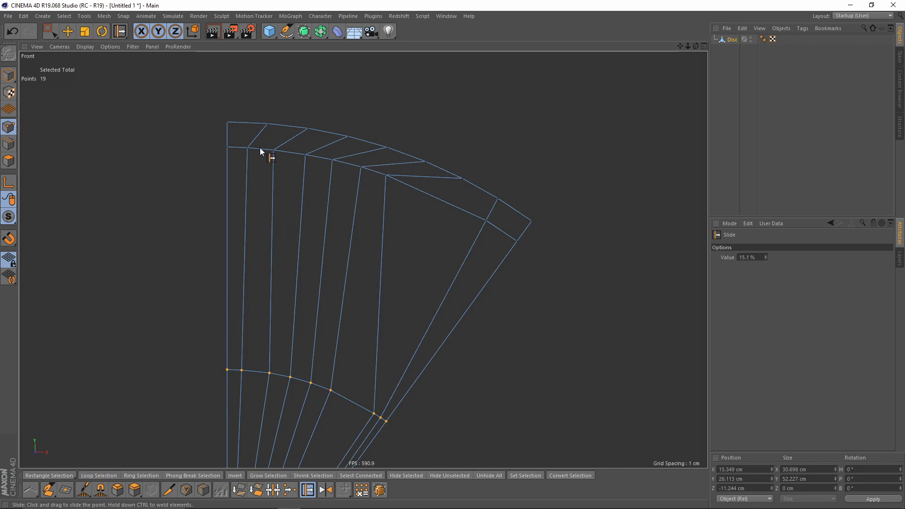
pyautogui.scroll(-2, 279, 238)
pyautogui.scroll(1, 278, 288)
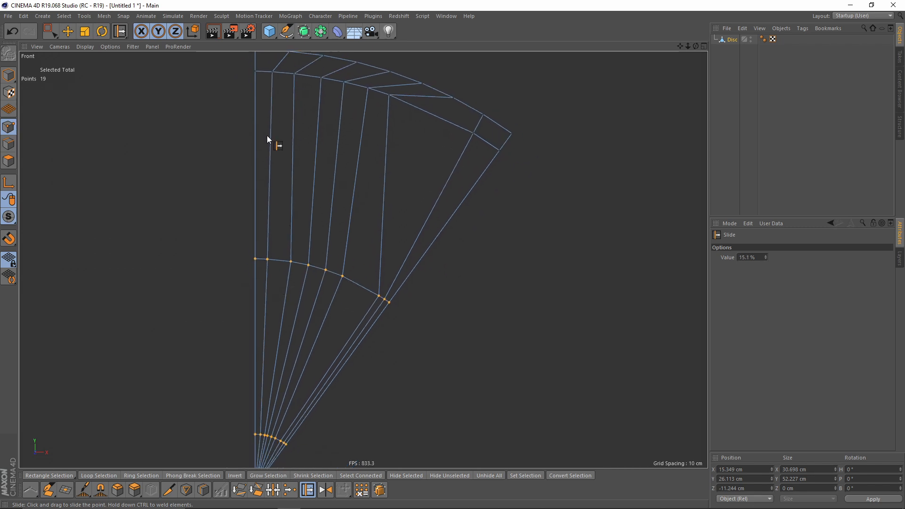
# Select the point nearest the vertical edge on all three arcs, scale them to 0 cm in X and move them to 1.81 cm in X.
pyautogui.press('e')
pyautogui.click(272, 72)
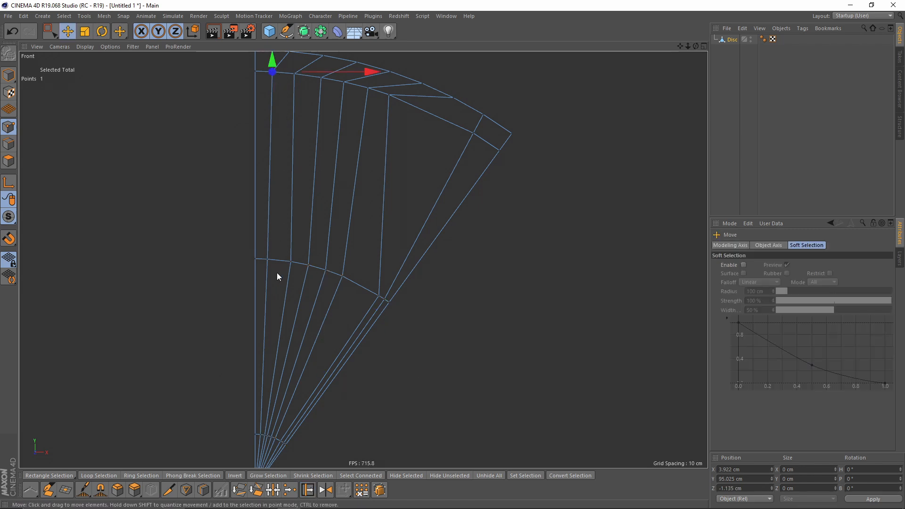
pyautogui.keyDown('shift'); pyautogui.click(268, 258); pyautogui.keyUp('shift')
pyautogui.keyDown('shift'); pyautogui.click(261, 433); pyautogui.keyUp('shift')
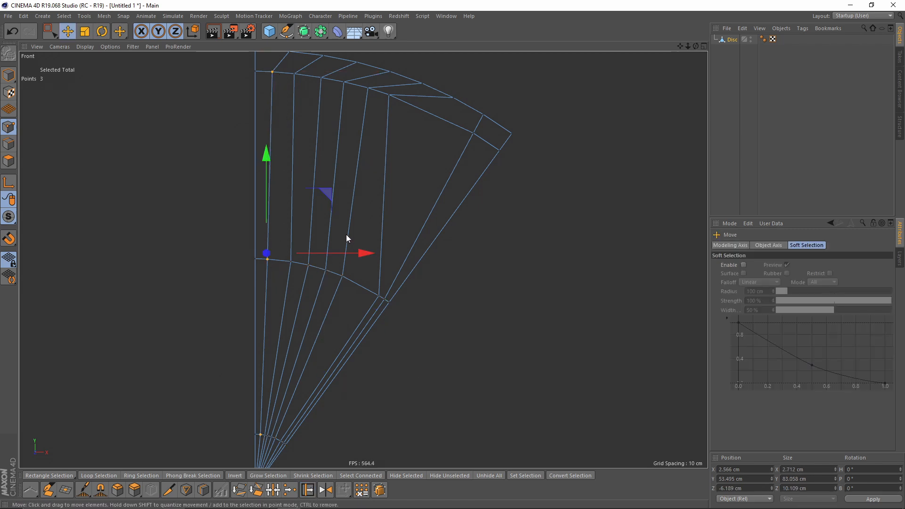
pyautogui.click(85, 31)
pyautogui.keyDown('alt'); pyautogui.moveTo(377, 252); pyautogui.dragTo(386, 285, button='middle'); pyautogui.keyUp('alt')
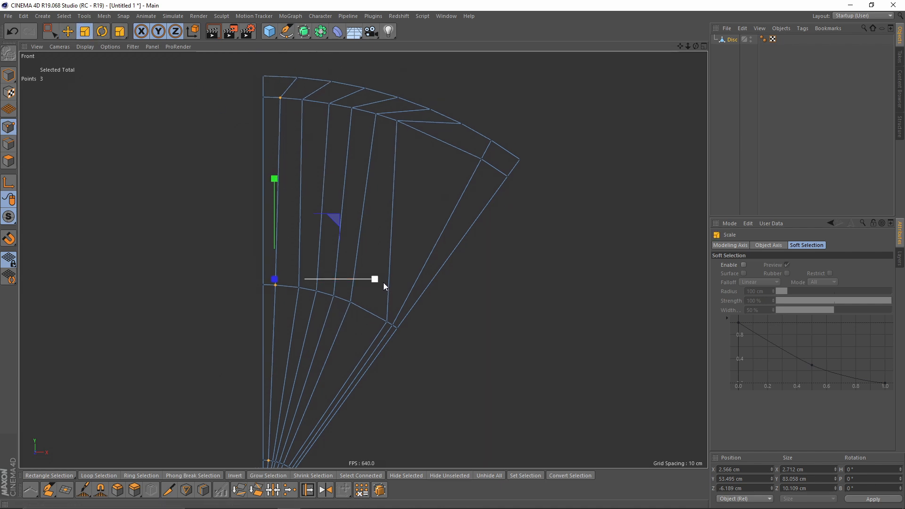
pyautogui.moveTo(376, 284); pyautogui.dragTo(278, 283)
pyautogui.hotkey('ctrl', 'z')
pyautogui.hotkey('ctrl', 'z')
pyautogui.keyDown('alt'); pyautogui.moveTo(316, 289); pyautogui.dragTo(358, 237, button='middle'); pyautogui.keyUp('alt')
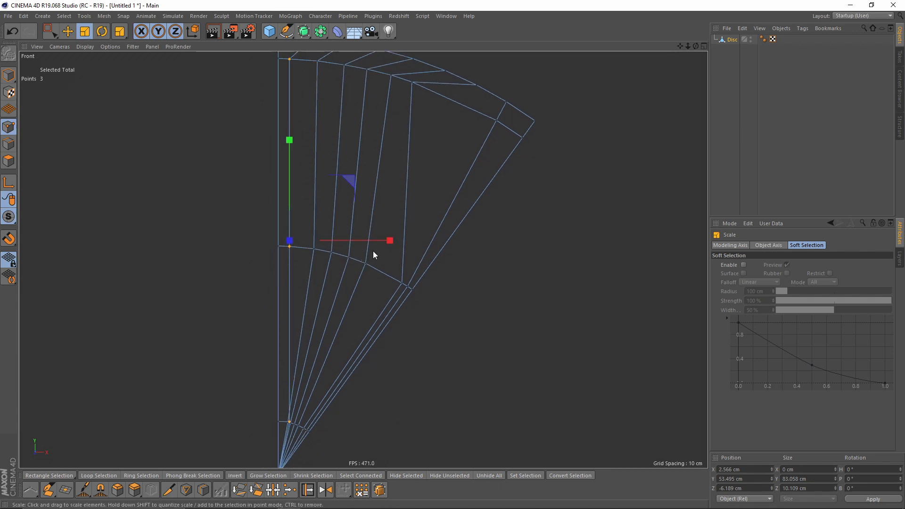
pyautogui.press('e')
pyautogui.moveTo(384, 239); pyautogui.dragTo(381, 240)
# Examine the wedge's bent profile in the Right view and its front surface in the Perspective view.
pyautogui.middleClick(381, 239)
pyautogui.middleClick(198, 160)
pyautogui.keyDown('alt'); pyautogui.moveTo(386, 111); pyautogui.dragTo(324, 196); pyautogui.keyUp('alt')
pyautogui.press('F3')
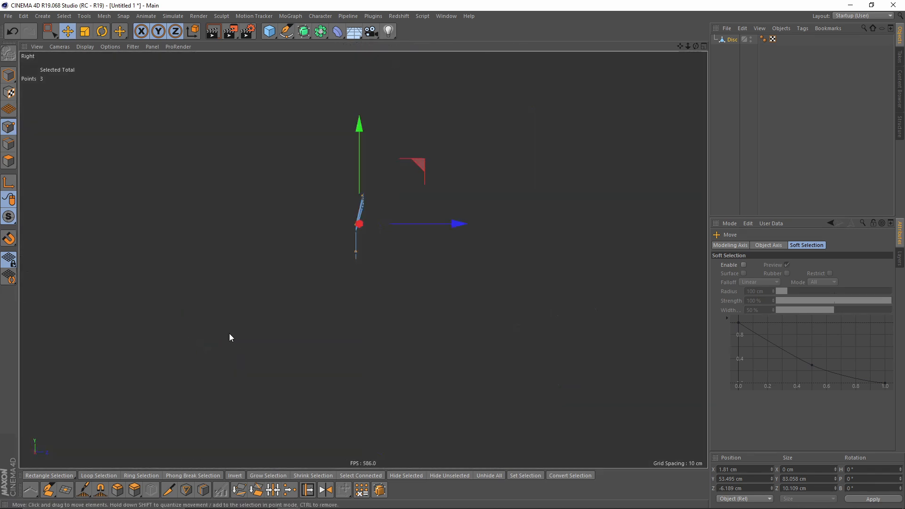
pyautogui.keyDown('alt'); pyautogui.moveTo(430, 210); pyautogui.dragTo(384, 331, button='middle'); pyautogui.keyUp('alt')
pyautogui.middleClick(442, 184)
pyautogui.middleClick(251, 159)
pyautogui.keyDown('alt'); pyautogui.moveTo(415, 189); pyautogui.dragTo(397, 246); pyautogui.keyUp('alt')
# Select the ten polygons between the tip arc and the outer cut, inside the two edge strips, and delete them to open a window.
pyautogui.click(8, 161)
pyautogui.click(395, 364)
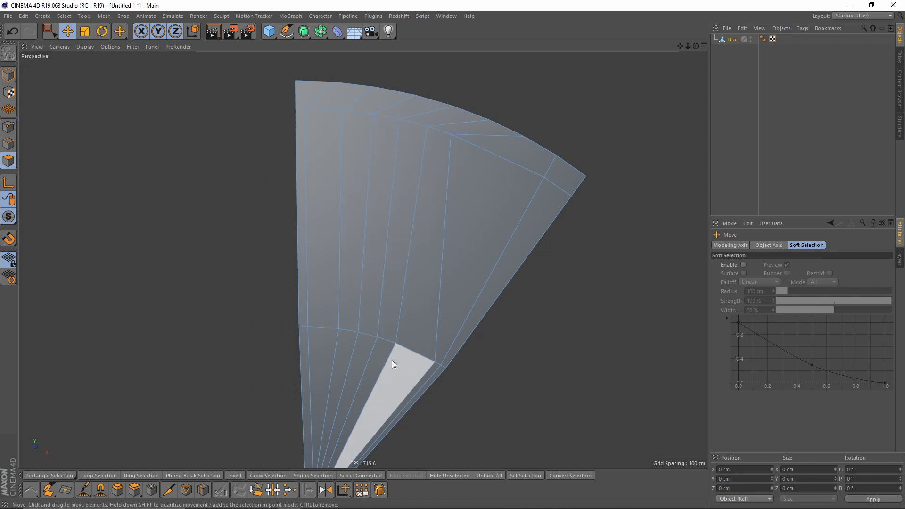
pyautogui.keyDown('alt'); pyautogui.moveTo(395, 364); pyautogui.dragTo(355, 305); pyautogui.keyUp('alt')
pyautogui.click(429, 363)
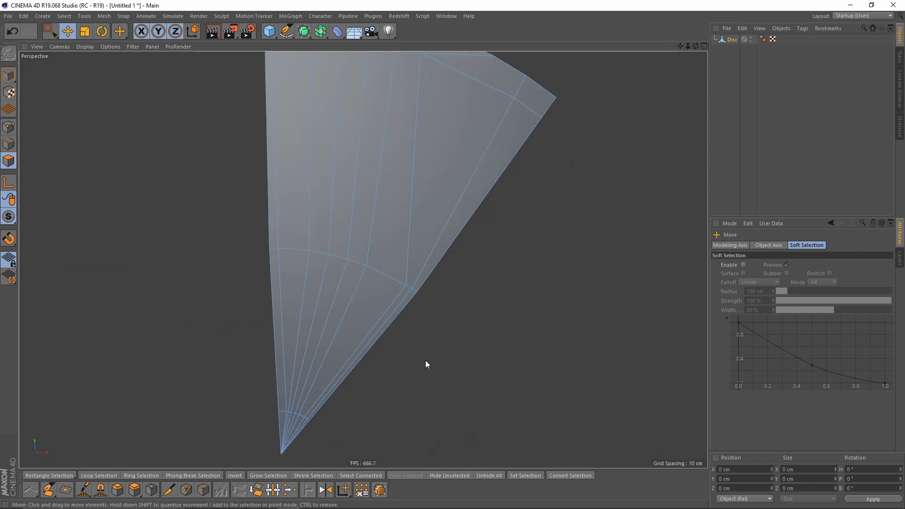
pyautogui.click(340, 293)
pyautogui.keyDown('alt'); pyautogui.moveTo(350, 274); pyautogui.dragTo(333, 315, button='middle'); pyautogui.keyUp('alt')
pyautogui.keyDown('alt'); pyautogui.moveTo(333, 315); pyautogui.dragTo(312, 312, button='right'); pyautogui.keyUp('alt')
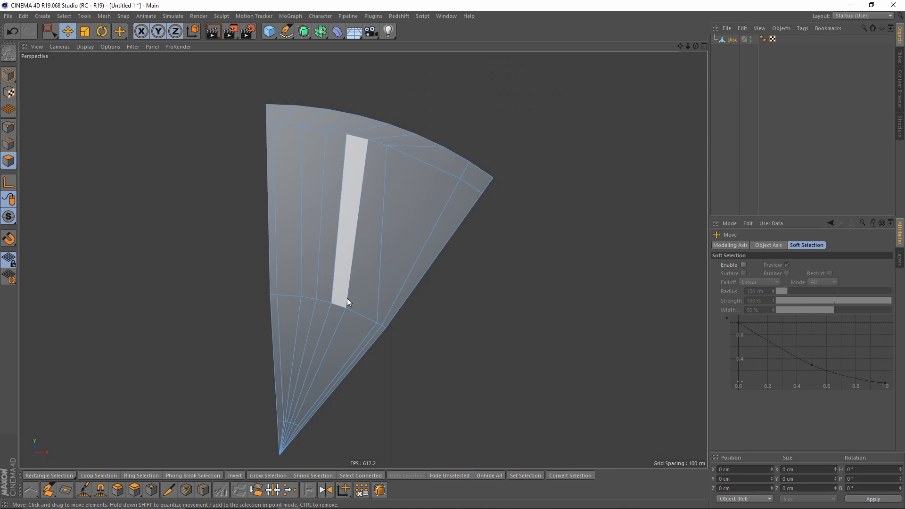
pyautogui.moveTo(300, 194); pyautogui.dragTo(318, 199)
pyautogui.hotkey('ctrl', 'z')
pyautogui.moveTo(359, 243)
pyautogui.mouseDown(button='right')
pyautogui.moveTo(301, 225)
pyautogui.moveTo(287, 235)
pyautogui.mouseUp(button='right')
pyautogui.keyDown('alt'); pyautogui.moveTo(321, 306); pyautogui.dragTo(344, 270, button='middle'); pyautogui.keyUp('alt')
pyautogui.keyDown('shift'); pyautogui.moveTo(312, 284); pyautogui.dragTo(377, 309, button='right'); pyautogui.keyUp('shift')
pyautogui.middleClick(445, 331)
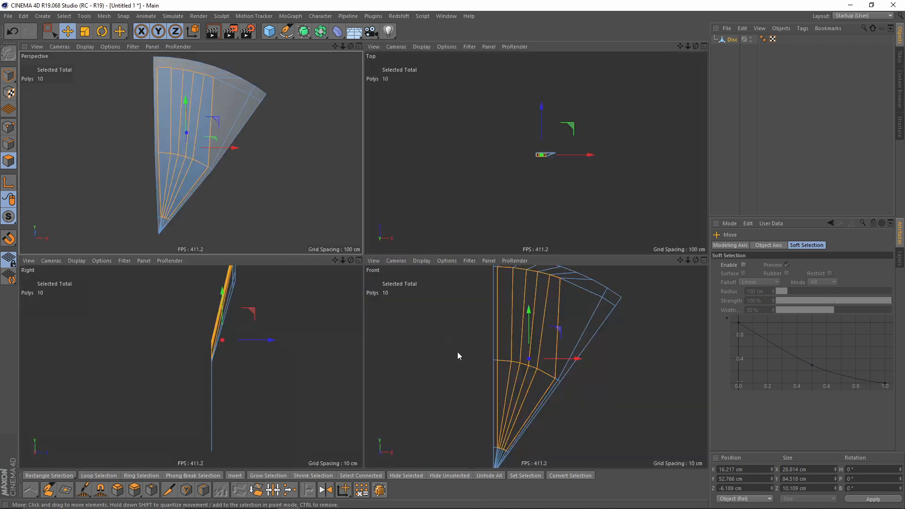
pyautogui.middleClick(458, 352)
pyautogui.keyDown('alt'); pyautogui.moveTo(442, 321); pyautogui.dragTo(385, 264, button='right'); pyautogui.keyUp('alt')
pyautogui.middleClick(355, 244)
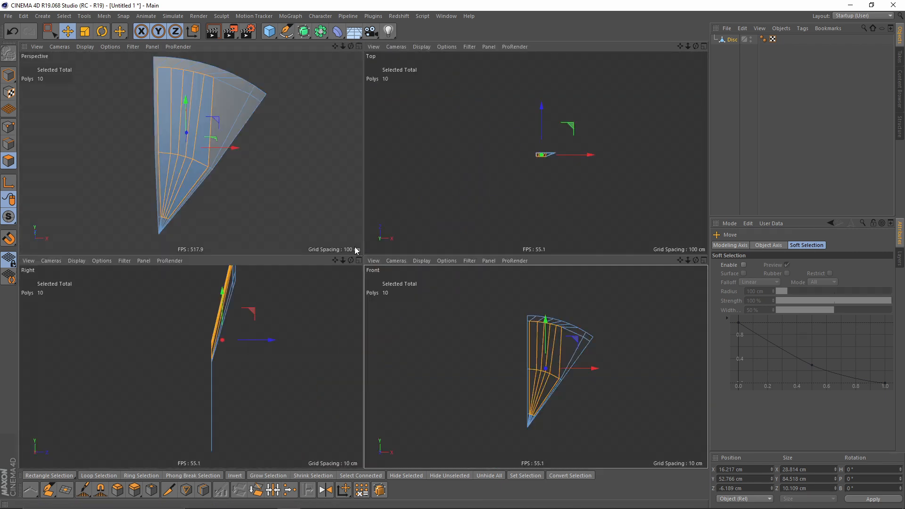
pyautogui.middleClick(248, 171)
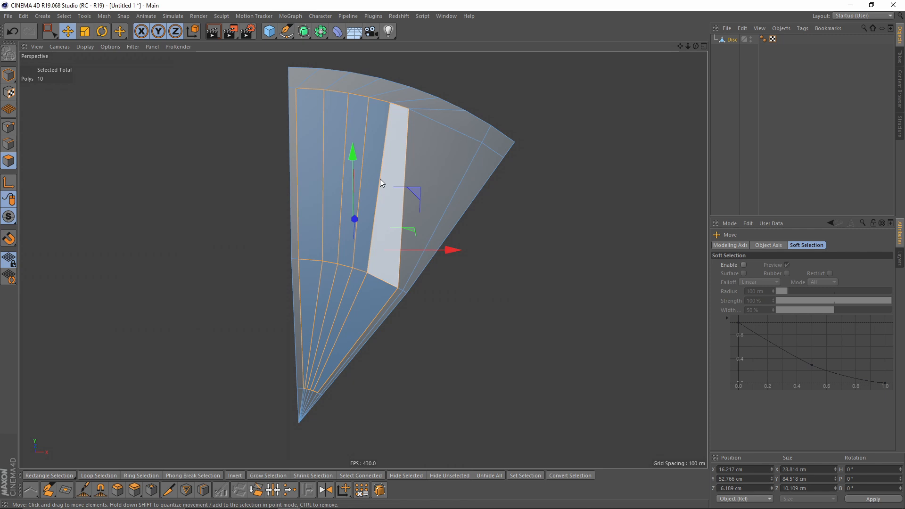
pyautogui.keyDown('alt'); pyautogui.moveTo(380, 179); pyautogui.dragTo(386, 191, button='middle'); pyautogui.keyUp('alt')
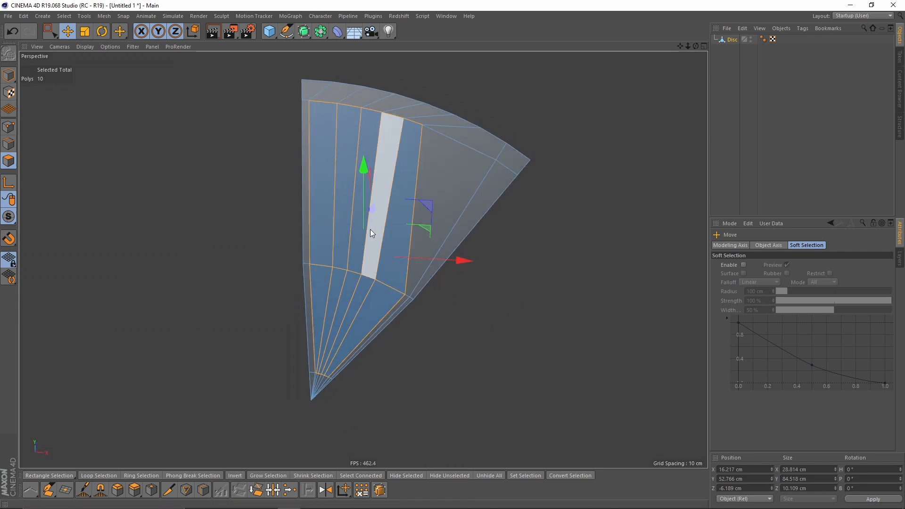
pyautogui.press('Delete')
# Slide the outer cut's point beside the window and the middle arc's point on the slanted spoke to the centre between their neighbours.
pyautogui.click(8, 128)
pyautogui.keyDown('alt'); pyautogui.moveTo(363, 260); pyautogui.dragTo(397, 200); pyautogui.keyUp('alt')
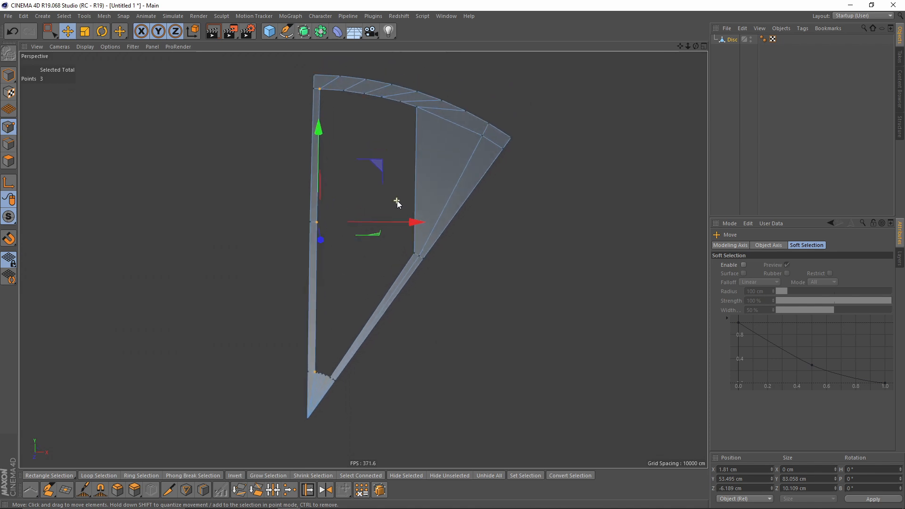
pyautogui.rightClick(502, 195)
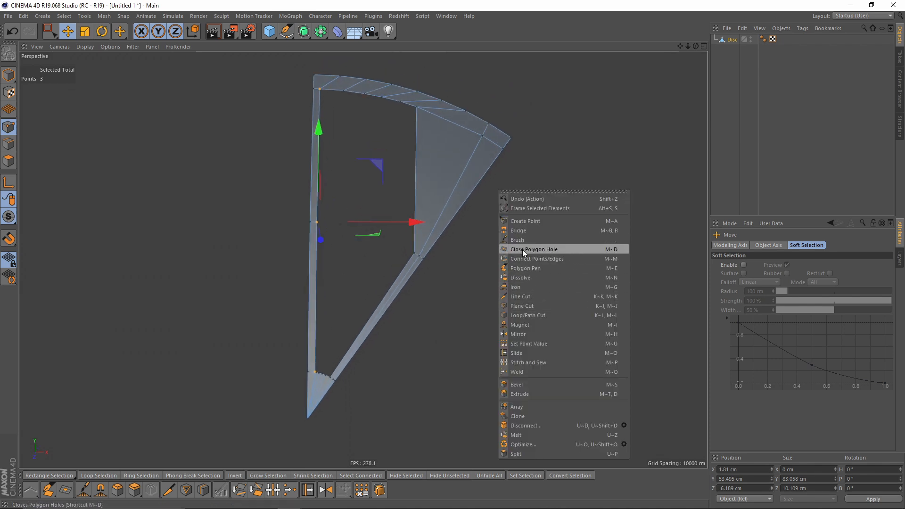
pyautogui.click(516, 353)
pyautogui.scroll(3, 485, 136)
pyautogui.moveTo(482, 134); pyautogui.dragTo(445, 123)
pyautogui.keyDown('alt'); pyautogui.moveTo(441, 198); pyautogui.dragTo(456, 162, button='middle'); pyautogui.keyUp('alt')
pyautogui.keyDown('alt'); pyautogui.moveTo(456, 162); pyautogui.dragTo(364, 216); pyautogui.keyUp('alt')
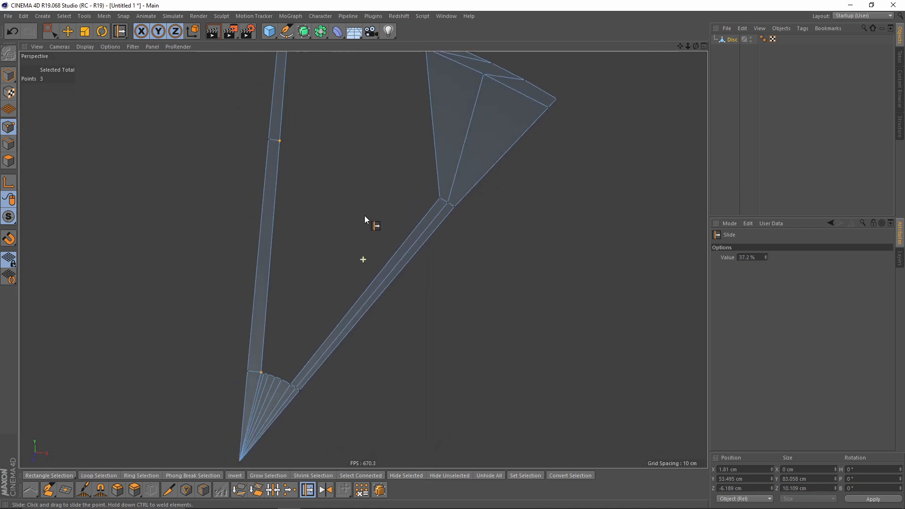
pyautogui.scroll(2, 441, 191)
pyautogui.moveTo(442, 192); pyautogui.dragTo(454, 200)
pyautogui.scroll(-3, 448, 197)
pyautogui.moveTo(363, 258)
pyautogui.keyDown('alt'); pyautogui.mouseDown()
pyautogui.moveTo(361, 284)
pyautogui.moveTo(363, 256)
pyautogui.mouseUp(); pyautogui.keyUp('alt')
# Select all points of the wedge and optimize the mesh to remove the stray points inside the window.
pyautogui.hotkey('ctrl', 'a')
pyautogui.rightClick(479, 271)
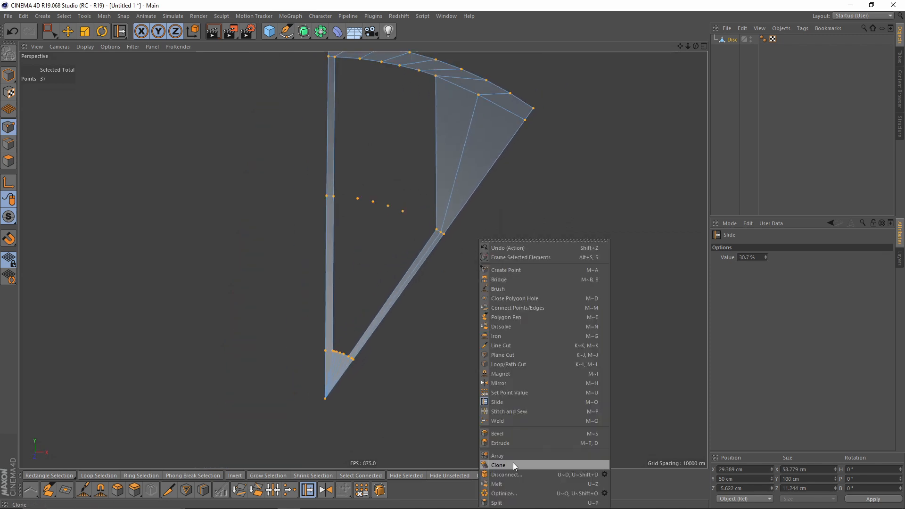
pyautogui.click(504, 494)
# Slide the tip arc's points along the window's inner end to shape a smooth rounded corner between the two spokes.
pyautogui.keyDown('alt'); pyautogui.moveTo(400, 222); pyautogui.dragTo(409, 239); pyautogui.keyUp('alt')
pyautogui.scroll(10, 354, 366)
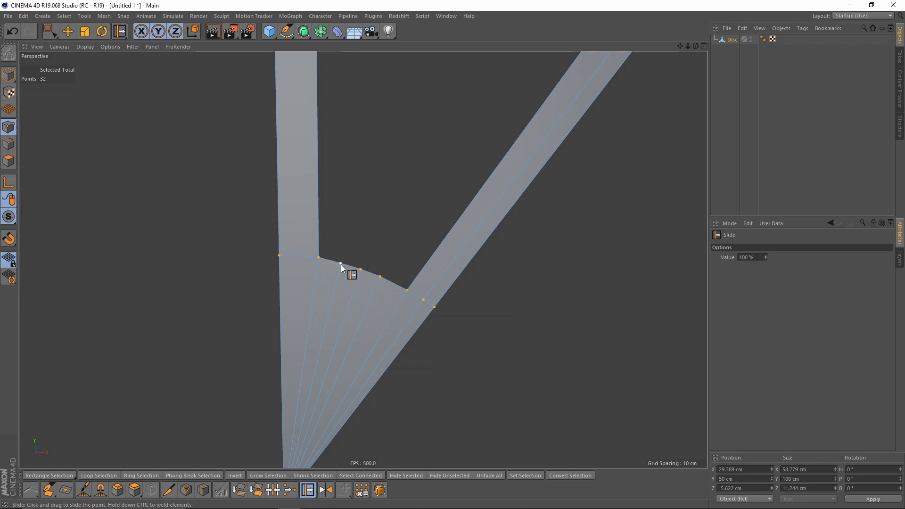
pyautogui.keyDown('alt'); pyautogui.moveTo(412, 301); pyautogui.dragTo(391, 241); pyautogui.keyUp('alt')
pyautogui.keyDown('alt'); pyautogui.moveTo(391, 241); pyautogui.dragTo(319, 270, button='right'); pyautogui.keyUp('alt')
pyautogui.keyDown('alt'); pyautogui.moveTo(318, 271); pyautogui.dragTo(312, 288, button='middle'); pyautogui.keyUp('alt')
# Place the whole wedge inside a MoGraph Cloner and set the clones' colour brightness to 36%.
pyautogui.click(8, 76)
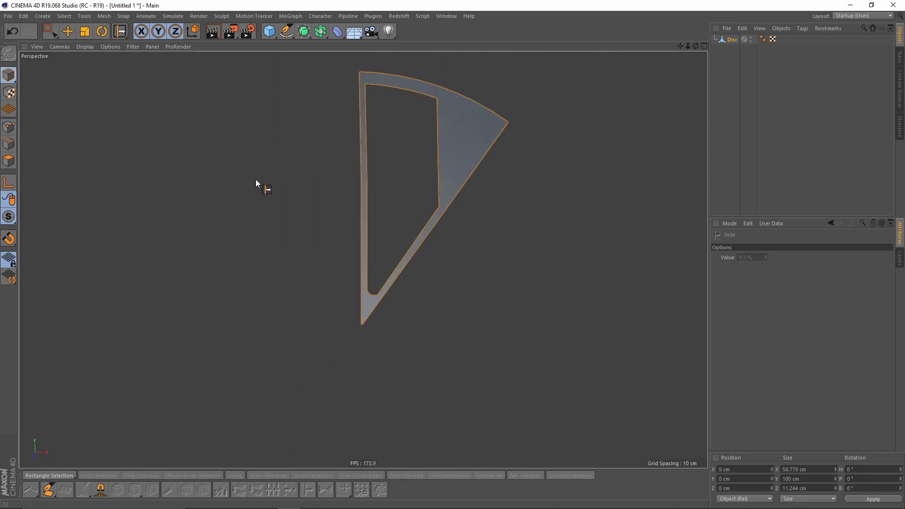
pyautogui.press('e')
pyautogui.scroll(3, 391, 193)
pyautogui.scroll(-2, 417, 208)
pyautogui.keyDown('alt'); pyautogui.moveTo(417, 208); pyautogui.dragTo(351, 234, button='middle'); pyautogui.keyUp('alt')
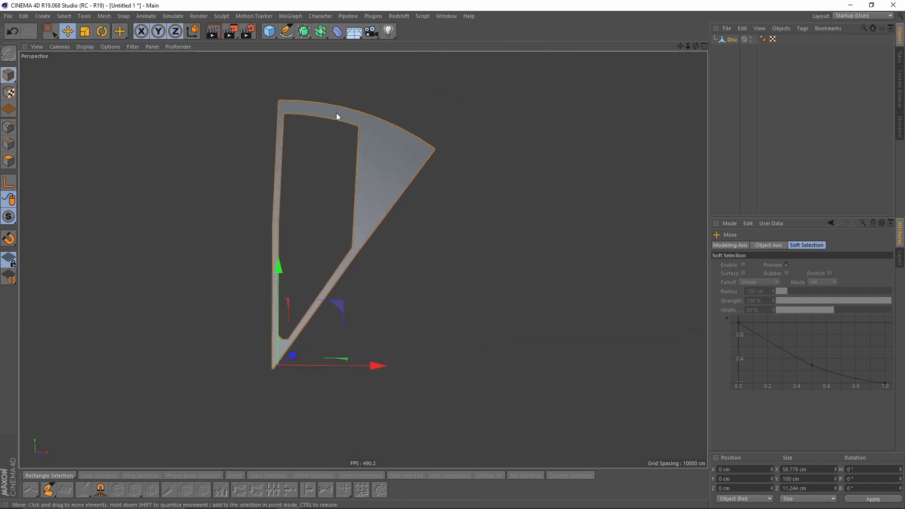
pyautogui.click(303, 31)
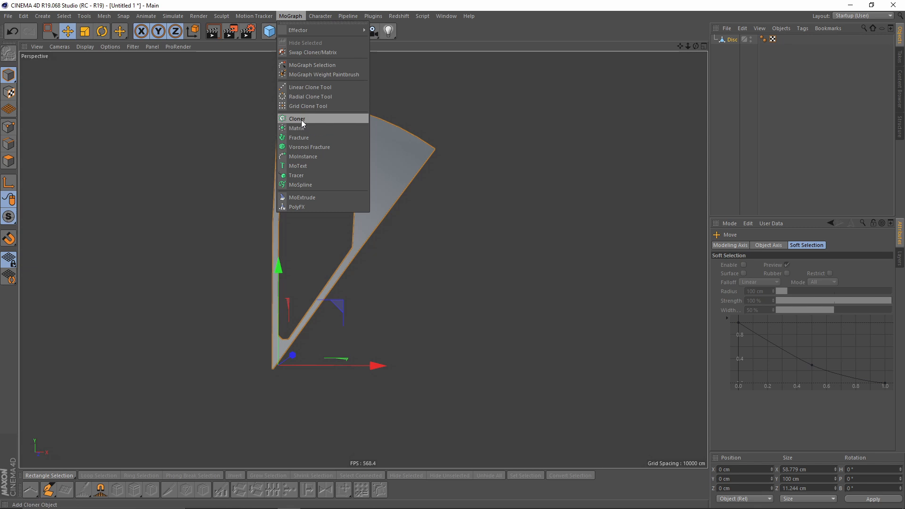
pyautogui.keyDown('alt'); pyautogui.click(301, 120); pyautogui.keyUp('alt')
pyautogui.keyDown('alt'); pyautogui.moveTo(349, 231); pyautogui.dragTo(350, 274, button='middle'); pyautogui.keyUp('alt')
pyautogui.click(810, 246)
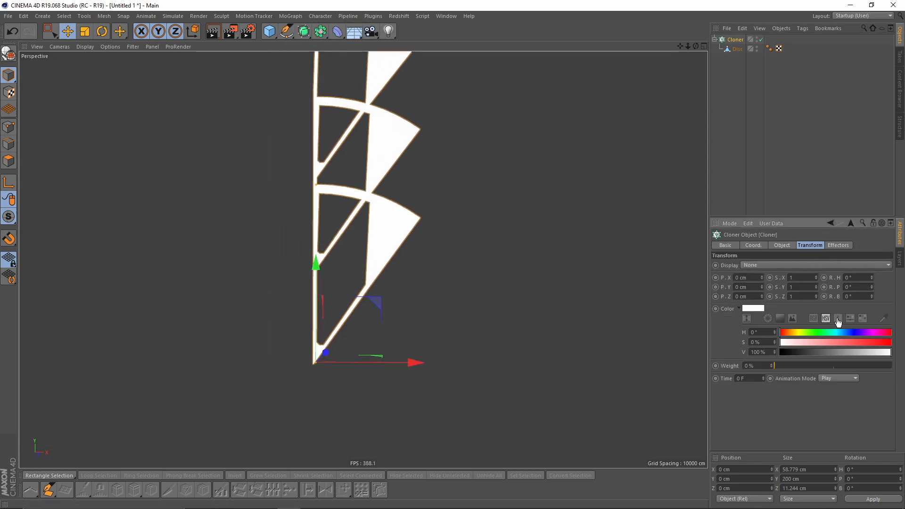
pyautogui.moveTo(873, 352); pyautogui.dragTo(820, 352)
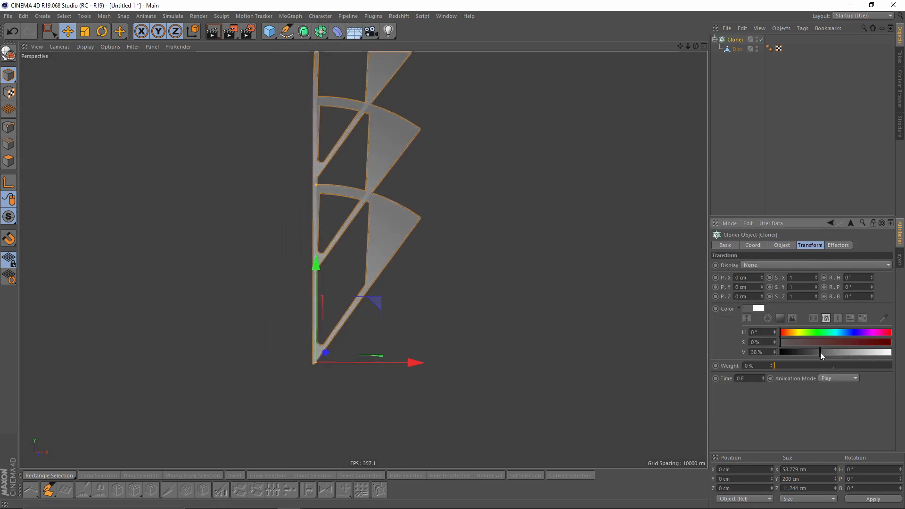
# Set the Cloner to Radial mode with a count of 10 and a radius of 0 cm.
pyautogui.click(782, 245)
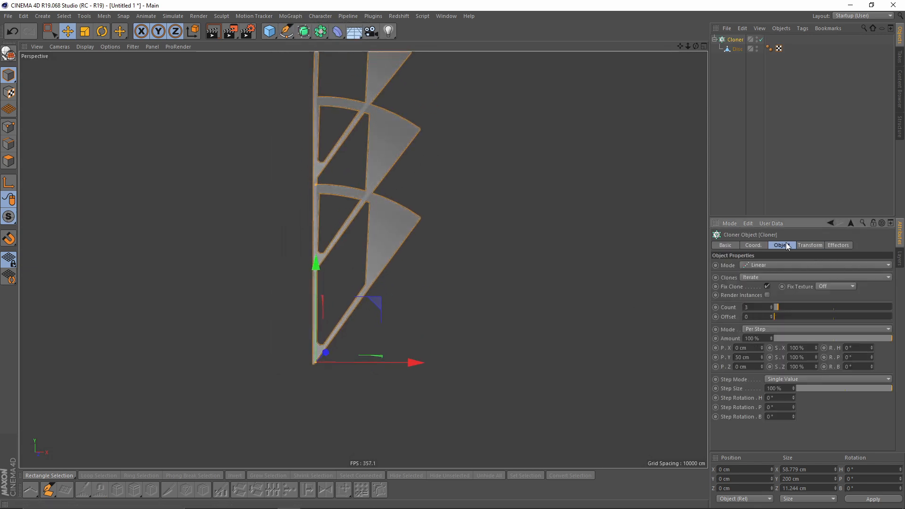
pyautogui.click(763, 265)
pyautogui.click(762, 294)
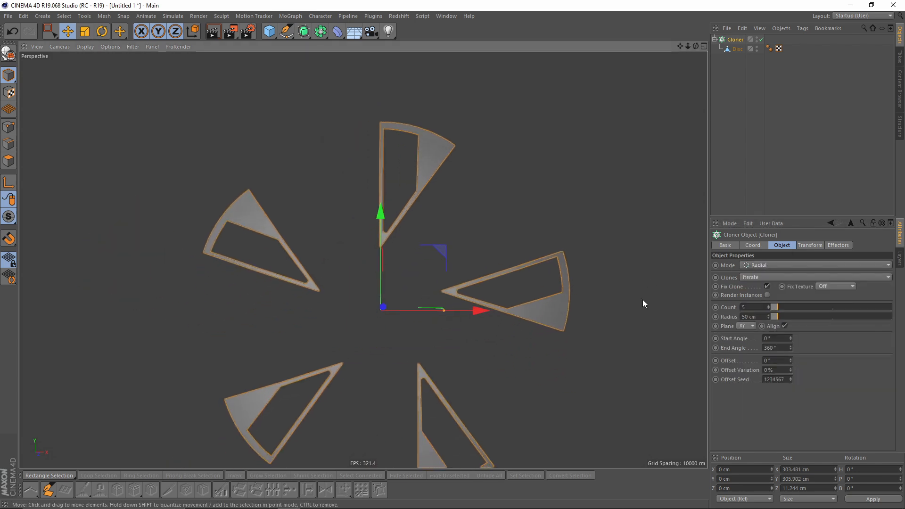
pyautogui.doubleClick(752, 307)
pyautogui.write('10')
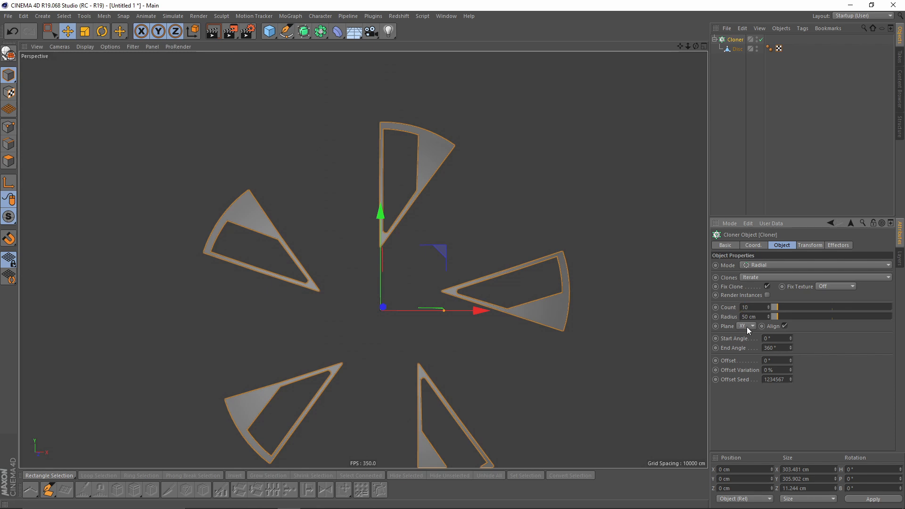
pyautogui.press('Return')
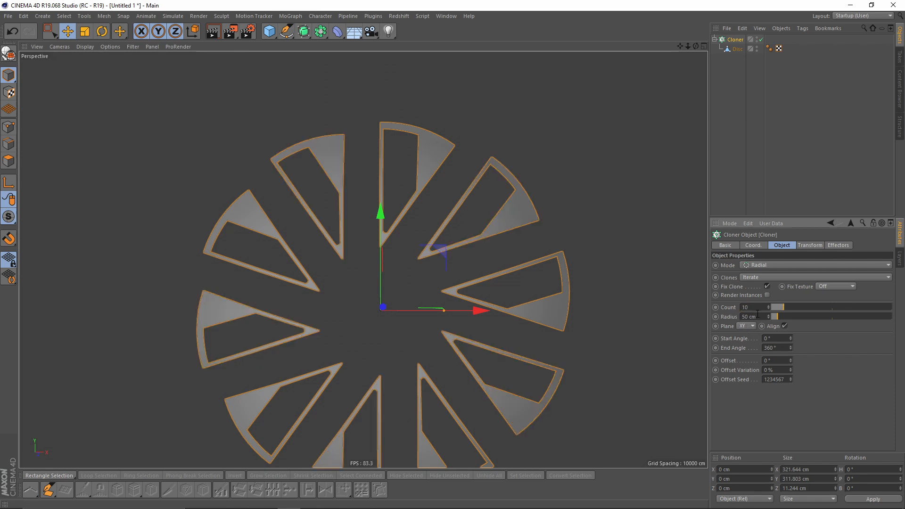
pyautogui.write('0')
pyautogui.press('Return')
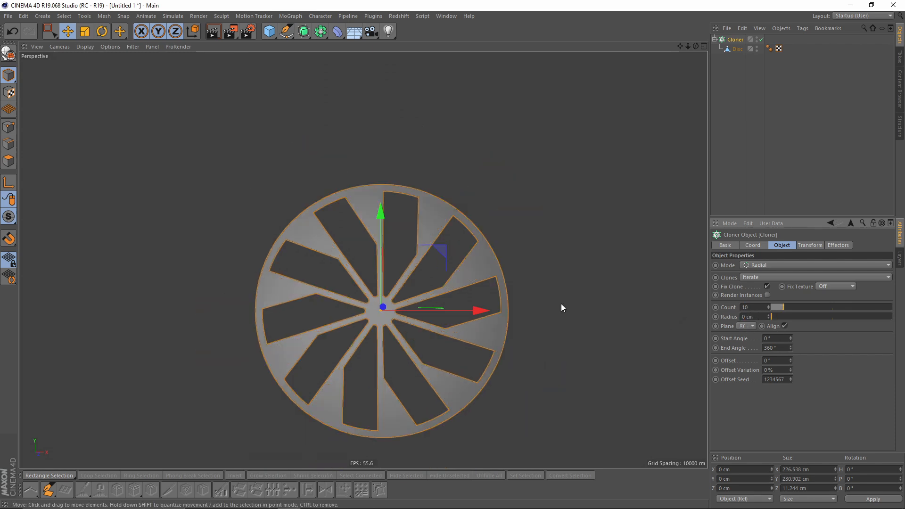
# Display the wheel with Gouraud Shading (Lines) and check the topology around the hub and spokes.
pyautogui.scroll(3, 431, 243)
pyautogui.press('n')
pyautogui.press('b')
pyautogui.moveTo(450, 233)
pyautogui.keyDown('alt'); pyautogui.mouseDown()
pyautogui.moveTo(429, 245)
pyautogui.moveTo(461, 210)
pyautogui.mouseUp(); pyautogui.keyUp('alt')
pyautogui.scroll(3, 397, 259)
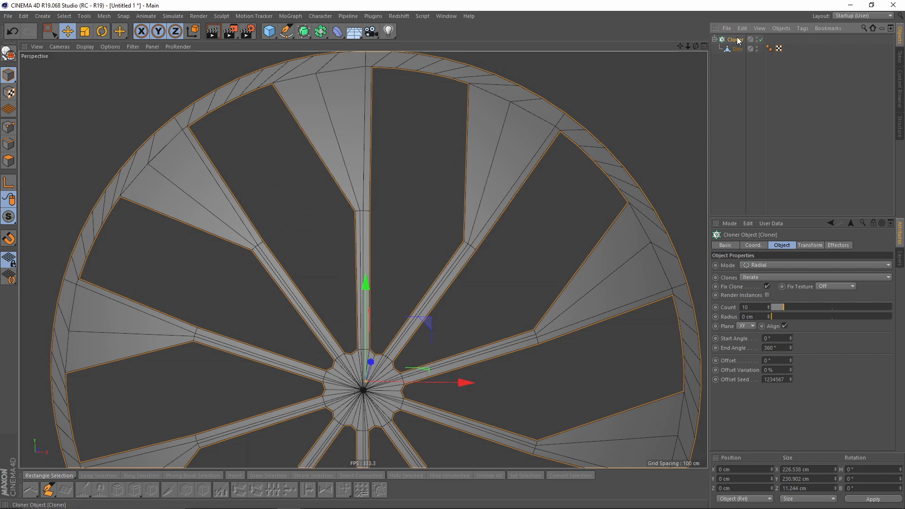
# Make the Cloner editable and delete clones Disc 1 to Disc 8, keeping only the two neighbouring wedges Disc 0 and Disc 9.
pyautogui.press('c')
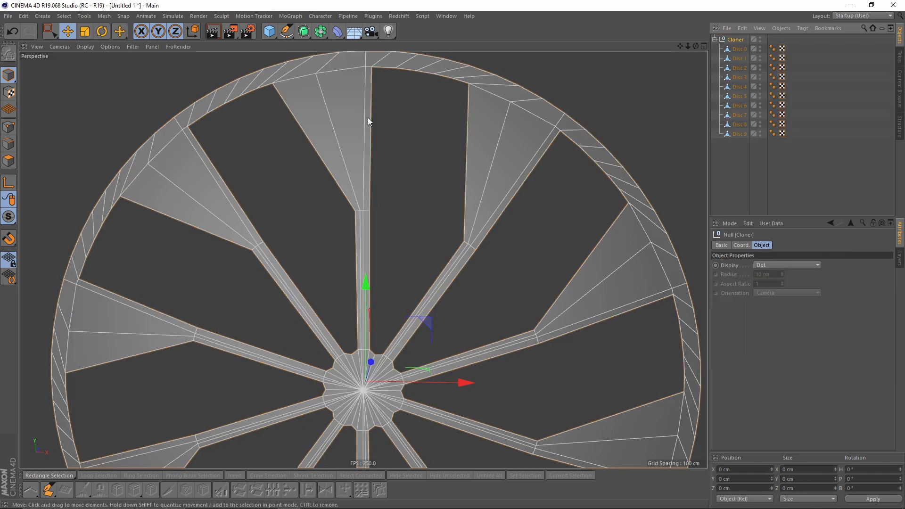
pyautogui.click(332, 102)
pyautogui.keyDown('shift'); pyautogui.click(493, 123); pyautogui.keyUp('shift')
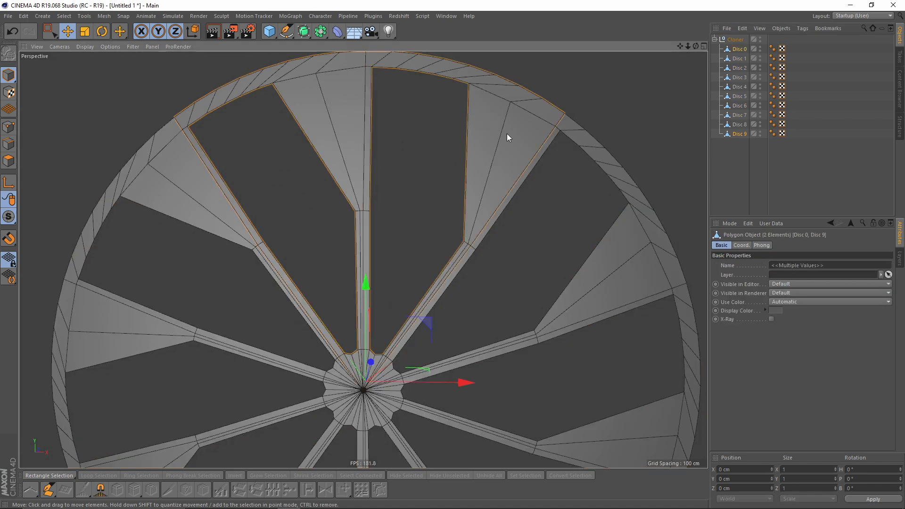
pyautogui.scroll(-2, 500, 150)
pyautogui.keyDown('alt'); pyautogui.moveTo(403, 301); pyautogui.dragTo(493, 274); pyautogui.keyUp('alt')
pyautogui.hotkey('ctrl', 'z')
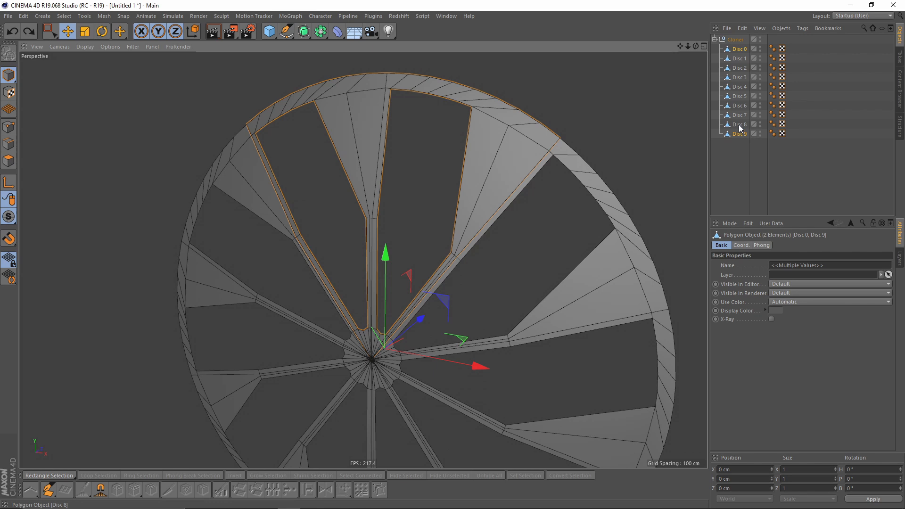
pyautogui.click(739, 125)
pyautogui.keyDown('shift'); pyautogui.click(739, 59); pyautogui.keyUp('shift')
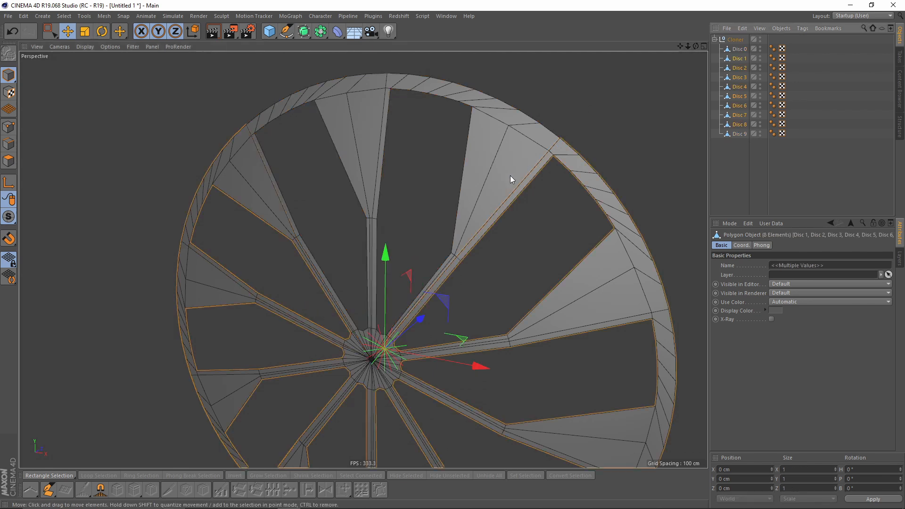
pyautogui.press('Delete')
# Merge the two remaining wedges into a single object with Connect Objects + Delete.
pyautogui.click(737, 59)
pyautogui.keyDown('alt'); pyautogui.moveTo(456, 203); pyautogui.dragTo(524, 202); pyautogui.keyUp('alt')
pyautogui.click(738, 49)
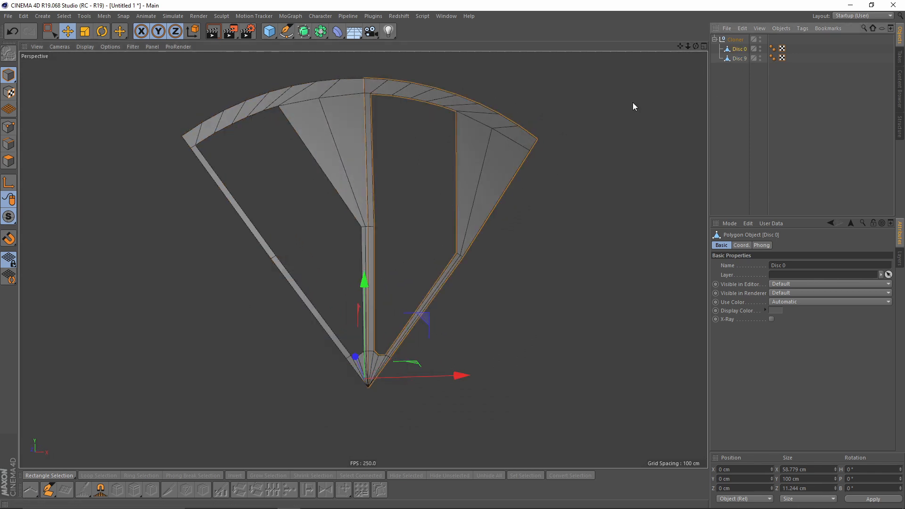
pyautogui.keyDown('alt'); pyautogui.moveTo(633, 103); pyautogui.dragTo(653, 122); pyautogui.keyUp('alt')
pyautogui.keyDown('alt'); pyautogui.moveTo(457, 112); pyautogui.dragTo(517, 106); pyautogui.keyUp('alt')
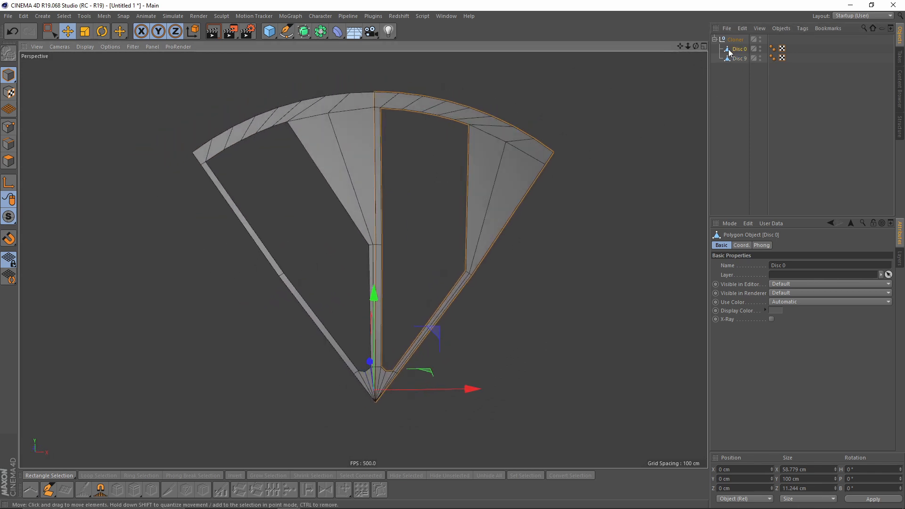
pyautogui.keyDown('shift'); pyautogui.click(742, 58); pyautogui.keyUp('shift')
pyautogui.rightClick(740, 47)
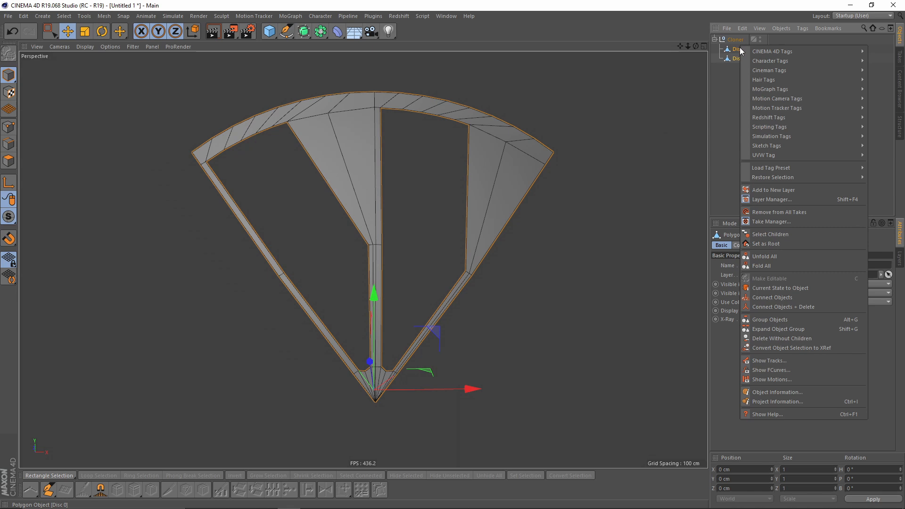
pyautogui.click(799, 306)
# Enable axis editing and snapping, and move the merged object's axis down to the wedge tip at Y 0 cm.
pyautogui.keyDown('alt'); pyautogui.moveTo(496, 237); pyautogui.dragTo(411, 126); pyautogui.keyUp('alt')
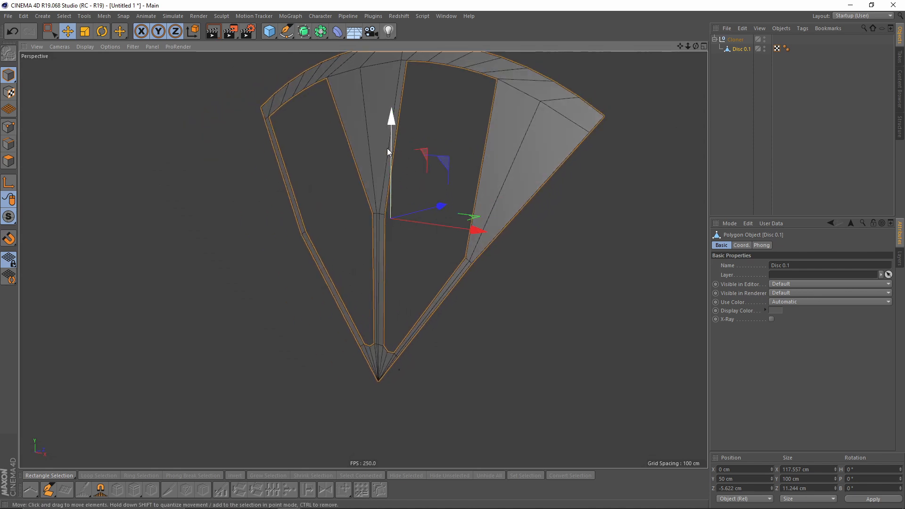
pyautogui.click(8, 182)
pyautogui.click(8, 239)
pyautogui.middleClick(313, 301)
pyautogui.middleClick(501, 374)
pyautogui.scroll(3, 406, 298)
pyautogui.moveTo(353, 102); pyautogui.dragTo(365, 253)
pyautogui.keyDown('alt'); pyautogui.moveTo(379, 231); pyautogui.dragTo(386, 194, button='middle'); pyautogui.keyUp('alt')
pyautogui.keyDown('alt'); pyautogui.moveTo(381, 122); pyautogui.dragTo(365, 170, button='middle'); pyautogui.keyUp('alt')
pyautogui.keyDown('alt'); pyautogui.moveTo(367, 279); pyautogui.dragTo(370, 246, button='middle'); pyautogui.keyUp('alt')
pyautogui.keyDown('alt'); pyautogui.moveTo(363, 281); pyautogui.dragTo(397, 279, button='right'); pyautogui.keyUp('alt')
pyautogui.middleClick(397, 279)
pyautogui.middleClick(251, 169)
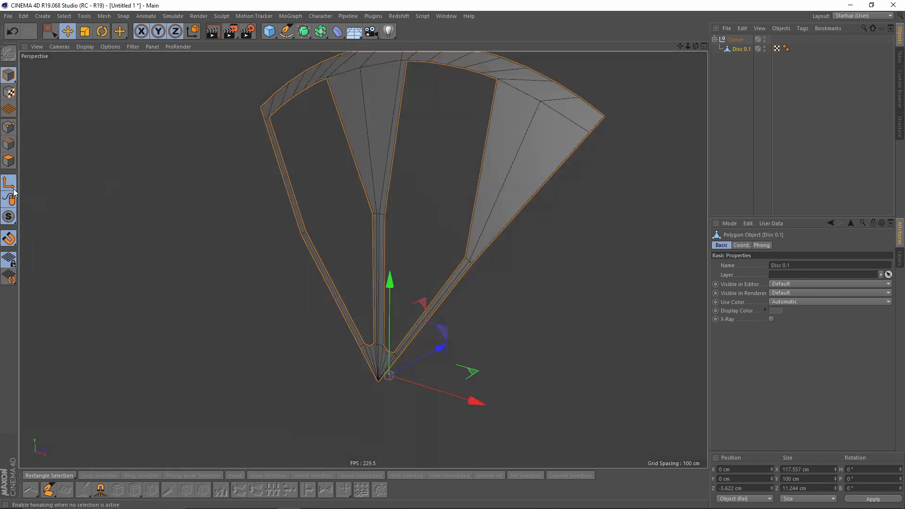
# Weld the duplicate points along the seam between the two merged wedges with Optimize.
pyautogui.keyDown('alt'); pyautogui.moveTo(357, 263); pyautogui.dragTo(380, 220); pyautogui.keyUp('alt')
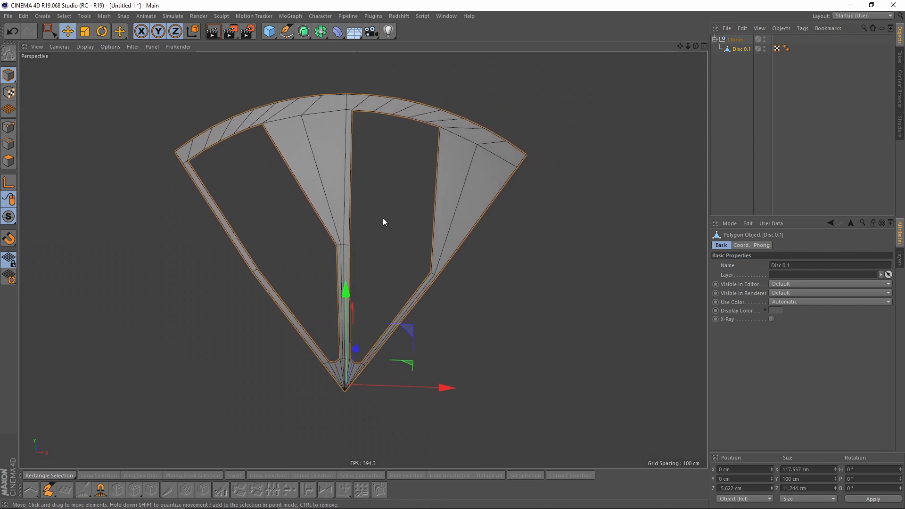
pyautogui.moveTo(391, 226)
pyautogui.keyDown('alt'); pyautogui.mouseDown()
pyautogui.moveTo(437, 205)
pyautogui.moveTo(319, 214)
pyautogui.moveTo(393, 218)
pyautogui.mouseUp(); pyautogui.keyUp('alt')
pyautogui.click(8, 144)
pyautogui.scroll(3, 395, 160)
pyautogui.keyDown('alt'); pyautogui.moveTo(415, 151); pyautogui.dragTo(386, 175, button='middle'); pyautogui.keyUp('alt')
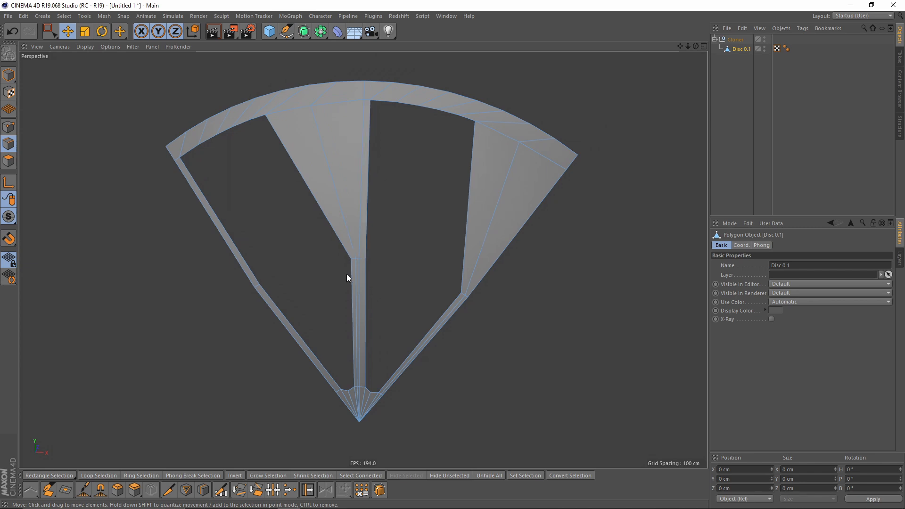
pyautogui.rightClick(477, 226)
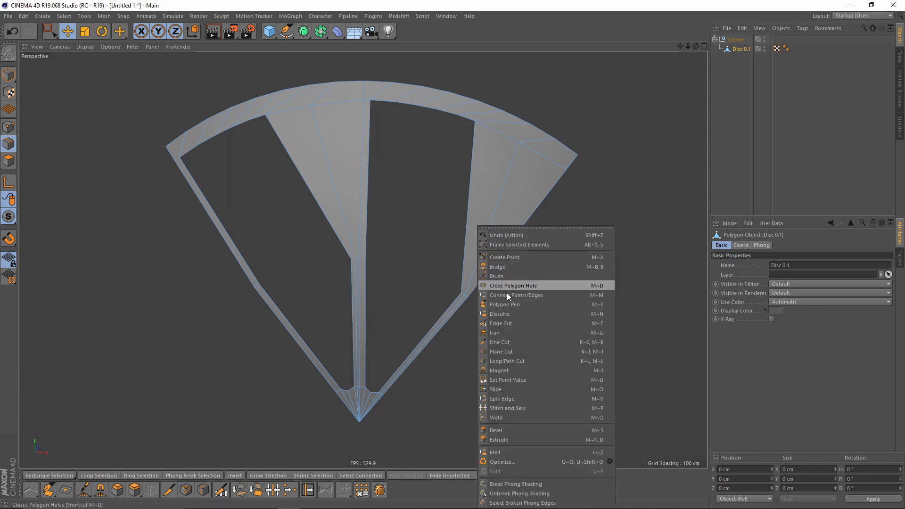
pyautogui.click(510, 361)
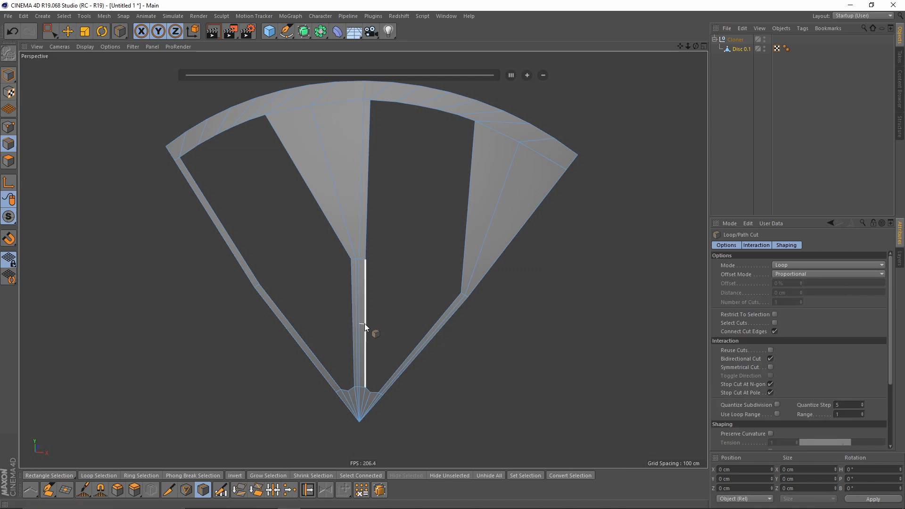
pyautogui.keyDown('alt'); pyautogui.moveTo(364, 324); pyautogui.dragTo(369, 286, button='middle'); pyautogui.keyUp('alt')
pyautogui.click(8, 126)
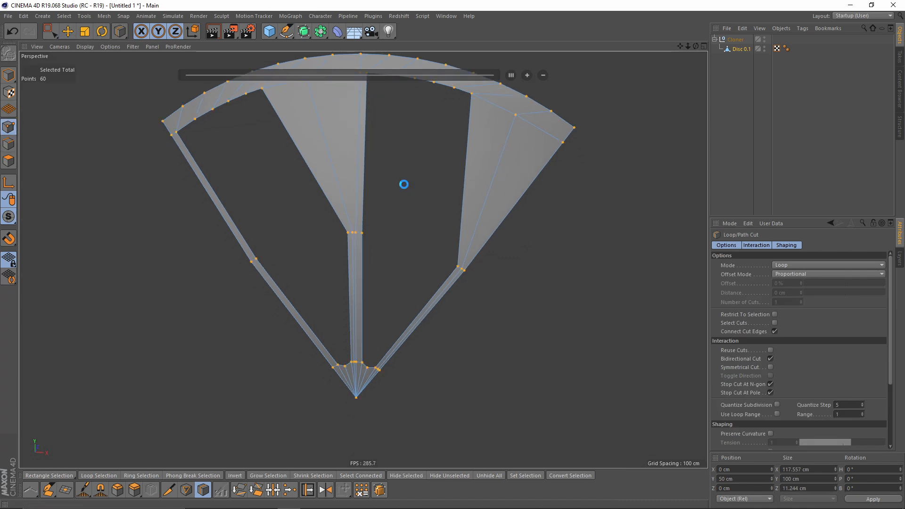
pyautogui.rightClick(429, 208)
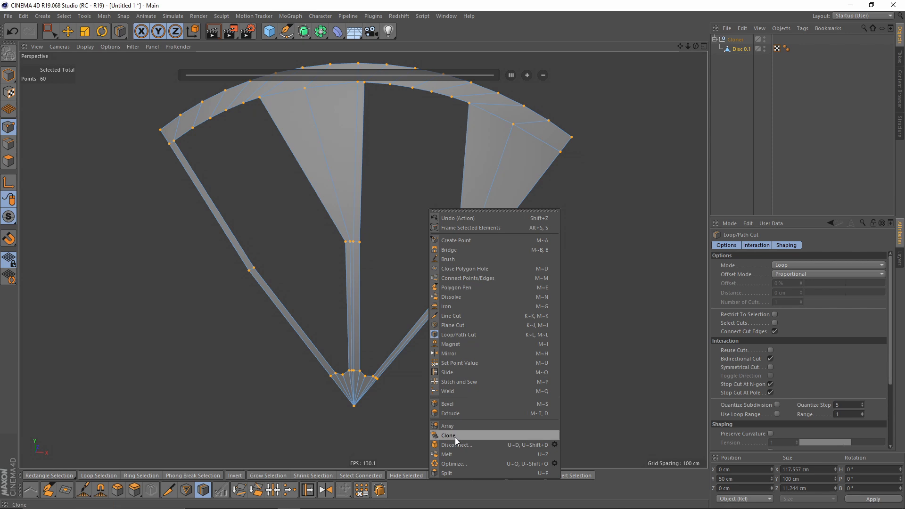
pyautogui.click(452, 464)
# Add a loop cut across the middle spoke, about halfway along its narrow part.
pyautogui.rightClick(414, 288)
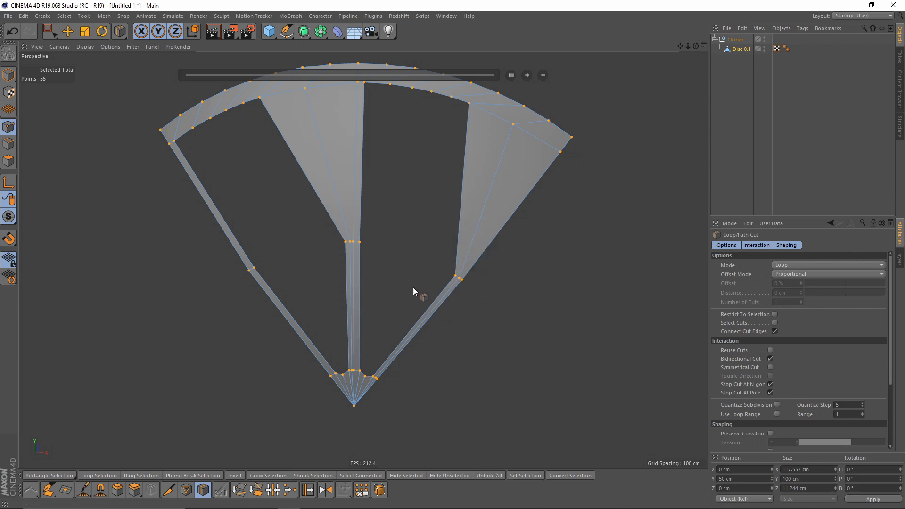
pyautogui.click(443, 365)
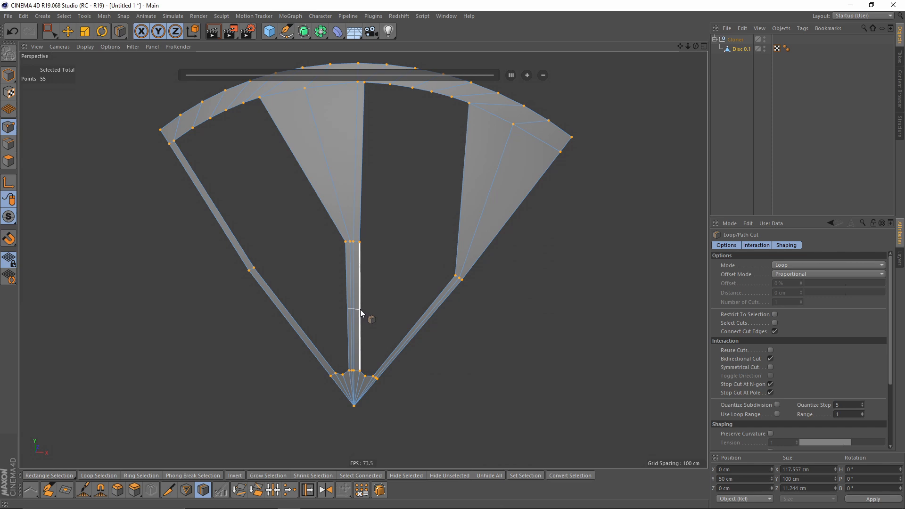
pyautogui.click(360, 313)
# Select the three polygons of the middle spoke between the new cut and the hub with Live Selection and delete them.
pyautogui.click(9, 161)
pyautogui.moveTo(50, 31); pyautogui.dragTo(71, 46)
pyautogui.scroll(1, 351, 326)
pyautogui.moveTo(344, 329); pyautogui.dragTo(372, 326)
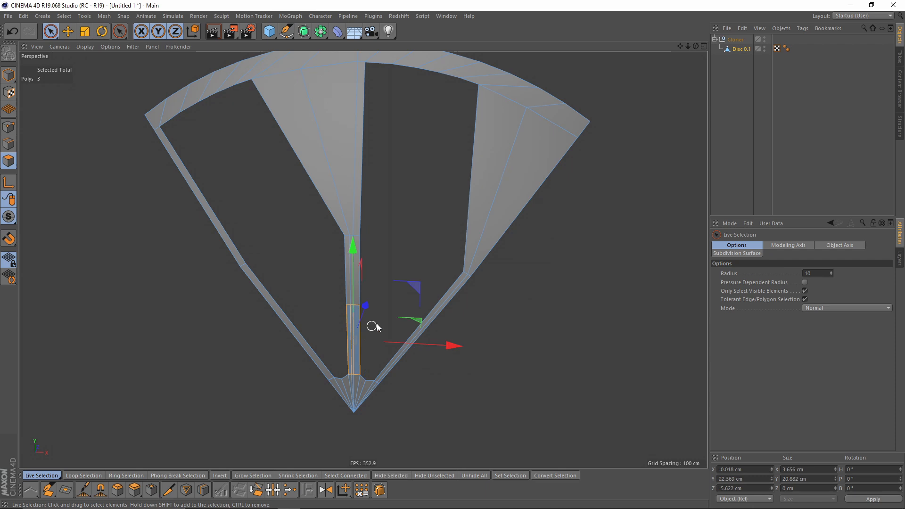
pyautogui.scroll(1, 378, 323)
pyautogui.press('Delete')
pyautogui.scroll(1, 364, 334)
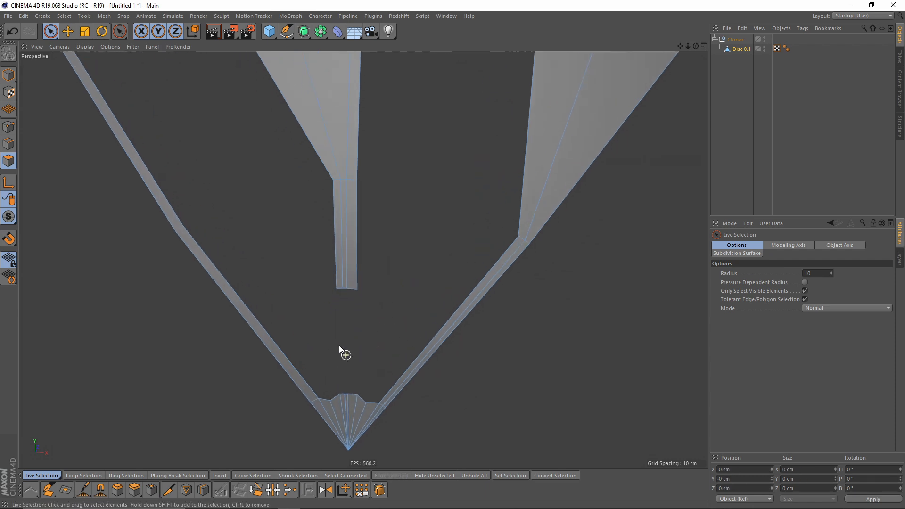
# Slide one of the closely spaced points at the middle of the hub's outer edge onto its neighbour to weld them.
pyautogui.click(9, 127)
pyautogui.keyDown('alt'); pyautogui.moveTo(343, 330); pyautogui.dragTo(358, 330, button='middle'); pyautogui.keyUp('alt')
pyautogui.scroll(-2, 358, 326)
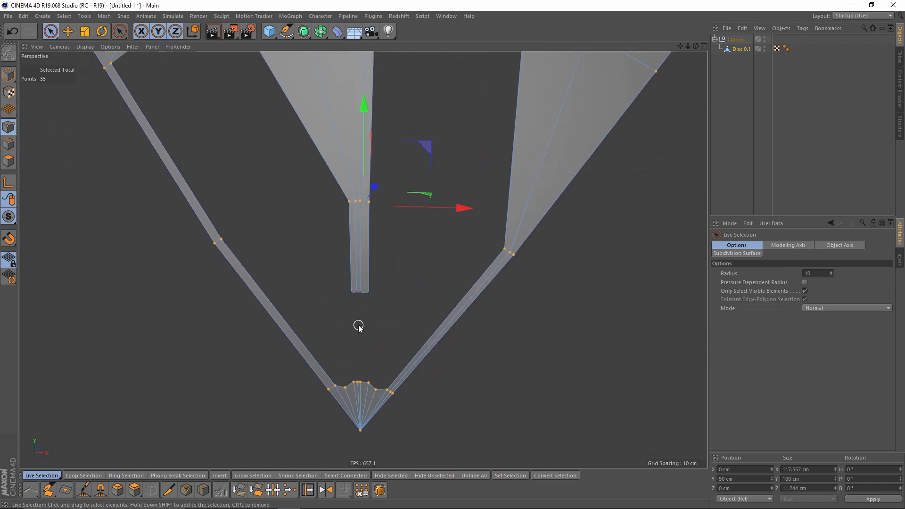
pyautogui.scroll(3, 372, 367)
pyautogui.rightClick(397, 356)
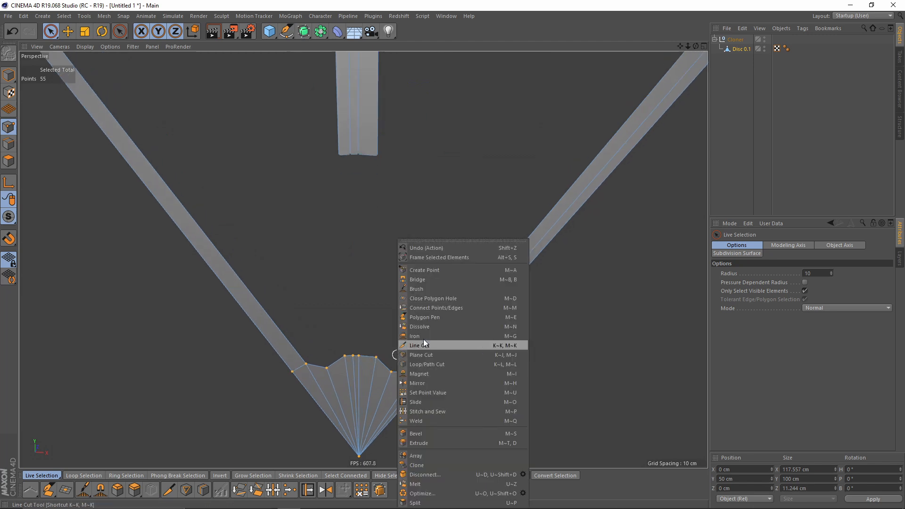
pyautogui.click(417, 402)
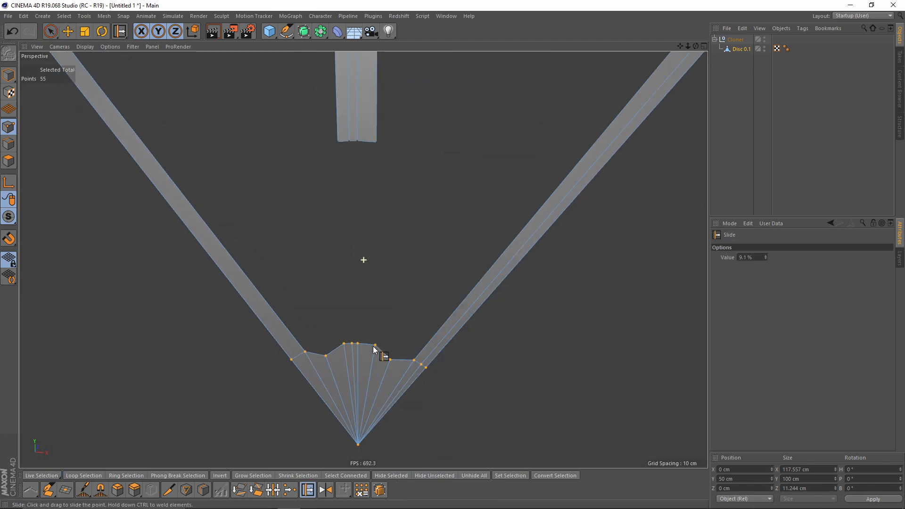
pyautogui.scroll(2, 373, 346)
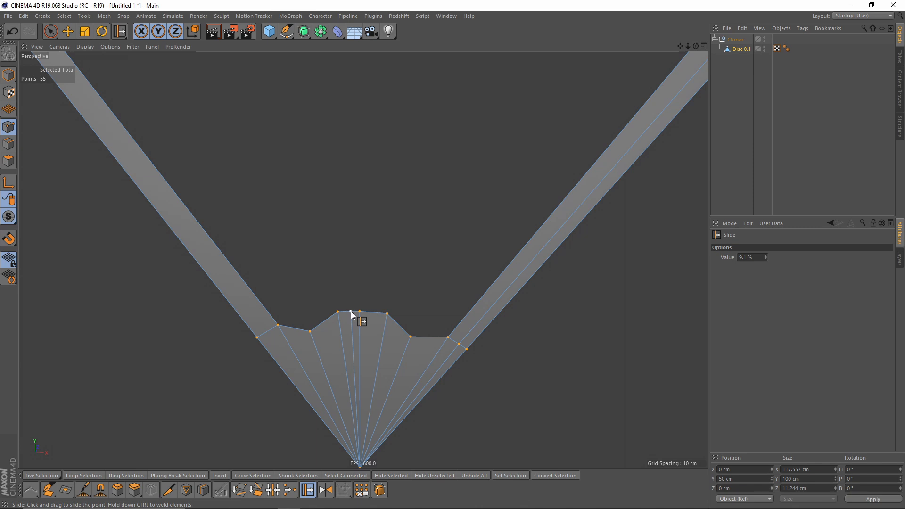
pyautogui.moveTo(356, 311)
pyautogui.mouseDown()
pyautogui.moveTo(372, 325)
pyautogui.moveTo(363, 314)
pyautogui.mouseUp()
# Select all border edges around the merged window, including the rim, both outer spokes, the shortened middle spoke's sides and the hub.
pyautogui.keyDown('alt'); pyautogui.moveTo(402, 315); pyautogui.dragTo(321, 329, button='right'); pyautogui.keyUp('alt')
pyautogui.keyDown('alt'); pyautogui.moveTo(370, 298); pyautogui.dragTo(375, 323, button='middle'); pyautogui.keyUp('alt')
pyautogui.keyDown('alt'); pyautogui.moveTo(427, 313); pyautogui.dragTo(358, 324, button='right'); pyautogui.keyUp('alt')
pyautogui.keyDown('alt'); pyautogui.moveTo(387, 290); pyautogui.dragTo(389, 304, button='middle'); pyautogui.keyUp('alt')
pyautogui.keyDown('alt'); pyautogui.moveTo(415, 260); pyautogui.dragTo(359, 264, button='right'); pyautogui.keyUp('alt')
pyautogui.keyDown('alt'); pyautogui.moveTo(363, 258); pyautogui.dragTo(353, 308, button='middle'); pyautogui.keyUp('alt')
pyautogui.keyDown('alt'); pyautogui.moveTo(377, 222); pyautogui.dragTo(405, 192, button='right'); pyautogui.keyUp('alt')
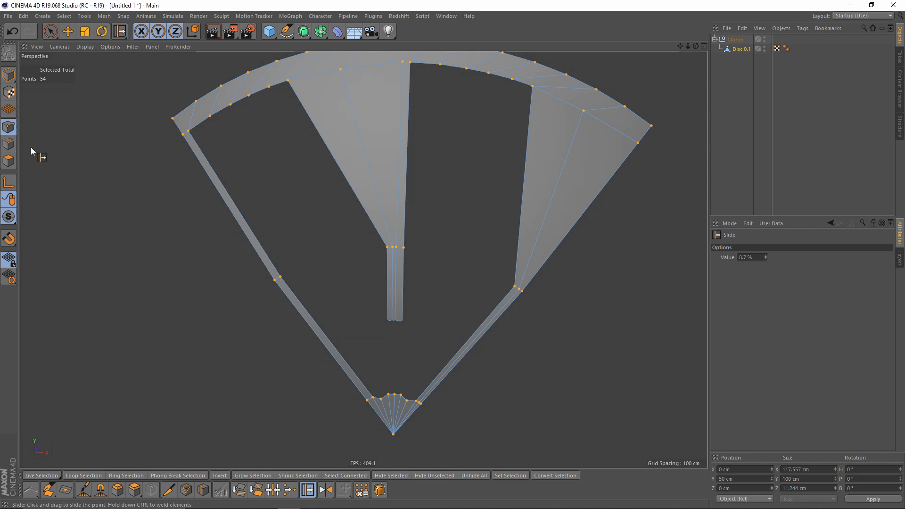
pyautogui.click(9, 144)
pyautogui.press('e')
pyautogui.click(315, 126)
pyautogui.keyDown('shift'); pyautogui.doubleClick(266, 89); pyautogui.keyUp('shift')
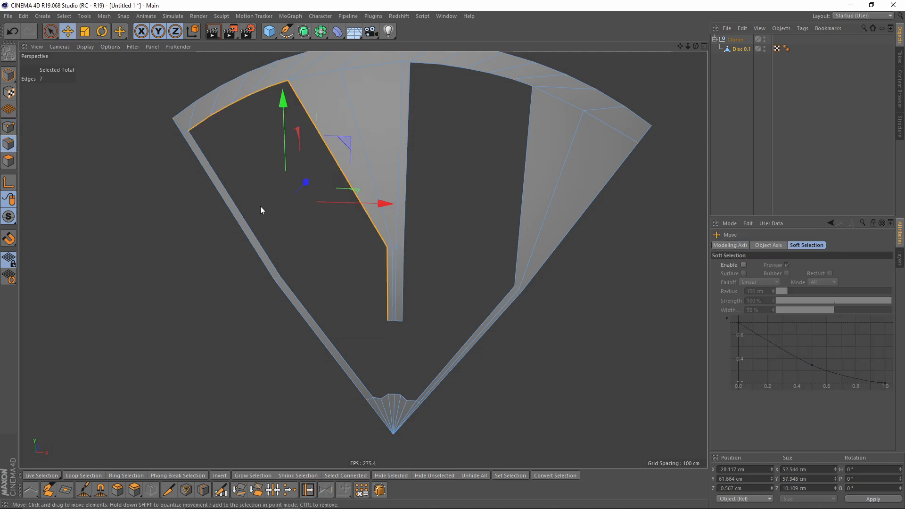
pyautogui.keyDown('shift'); pyautogui.doubleClick(247, 219); pyautogui.keyUp('shift')
pyautogui.keyDown('shift'); pyautogui.doubleClick(410, 149); pyautogui.keyUp('shift')
pyautogui.keyDown('shift'); pyautogui.doubleClick(436, 65); pyautogui.keyUp('shift')
pyautogui.keyDown('shift'); pyautogui.doubleClick(526, 150); pyautogui.keyUp('shift')
pyautogui.keyDown('shift'); pyautogui.doubleClick(411, 400); pyautogui.keyUp('shift')
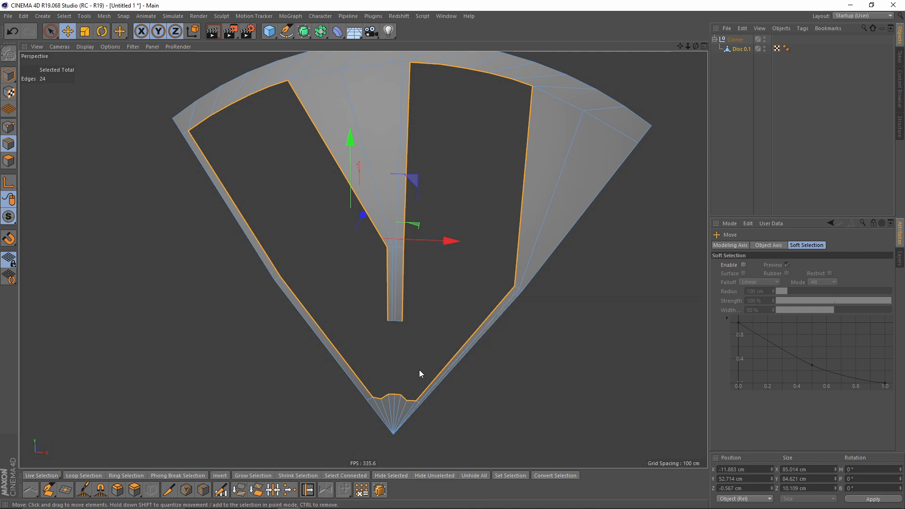
pyautogui.scroll(3, 415, 330)
pyautogui.scroll(2, 397, 331)
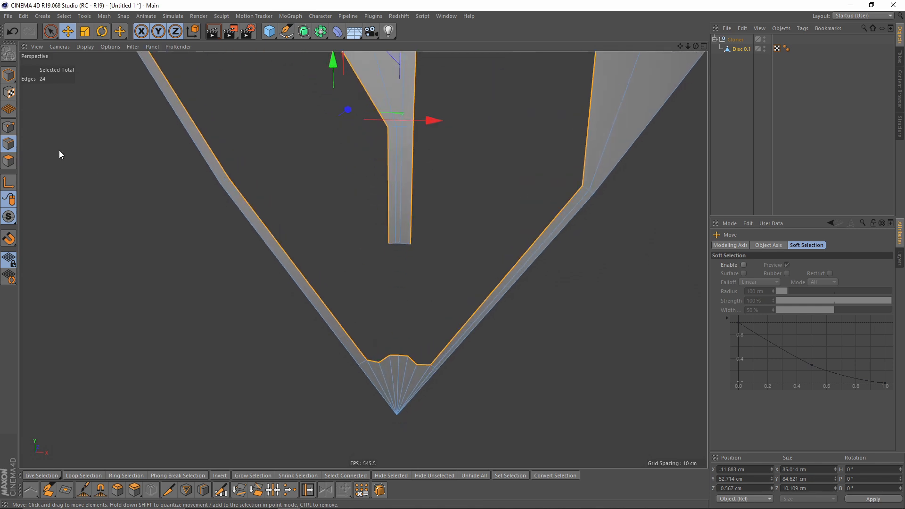
# Slide the two middle edges of the hub's outer border inward toward the wedge tip by about 2.65 cm.
pyautogui.scroll(3, 403, 360)
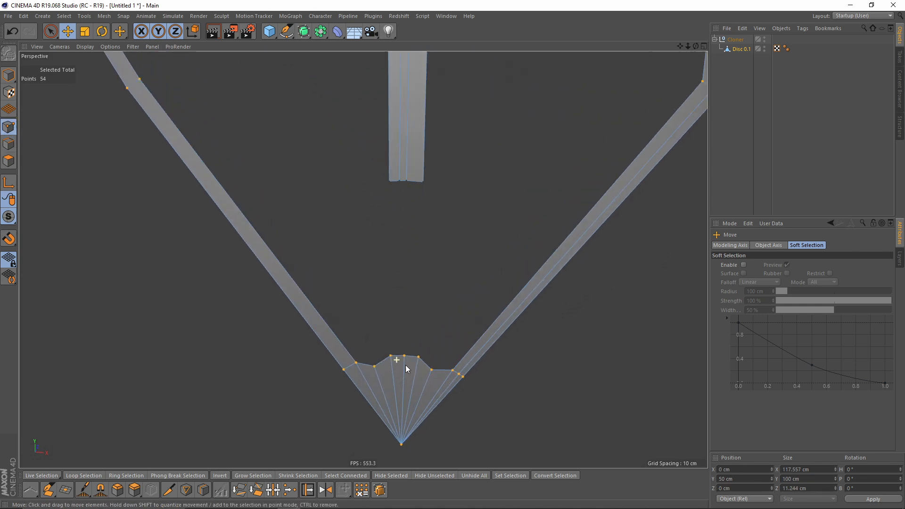
pyautogui.click(405, 357)
pyautogui.click(397, 355)
pyautogui.keyDown('shift'); pyautogui.click(412, 355); pyautogui.keyUp('shift')
pyautogui.rightClick(462, 384)
pyautogui.click(494, 389)
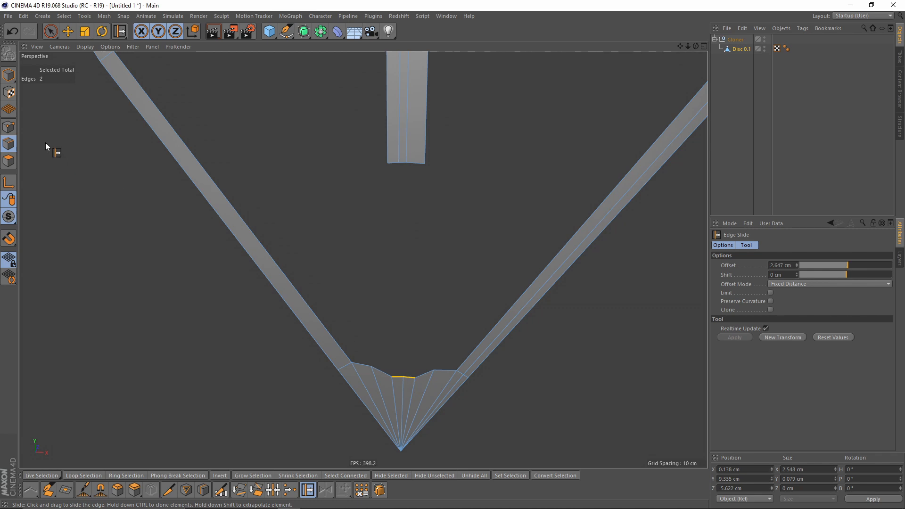
# Weld surplus points along the hub's outer border with Slide and adjust the rest into a smooth, even arc.
pyautogui.click(9, 127)
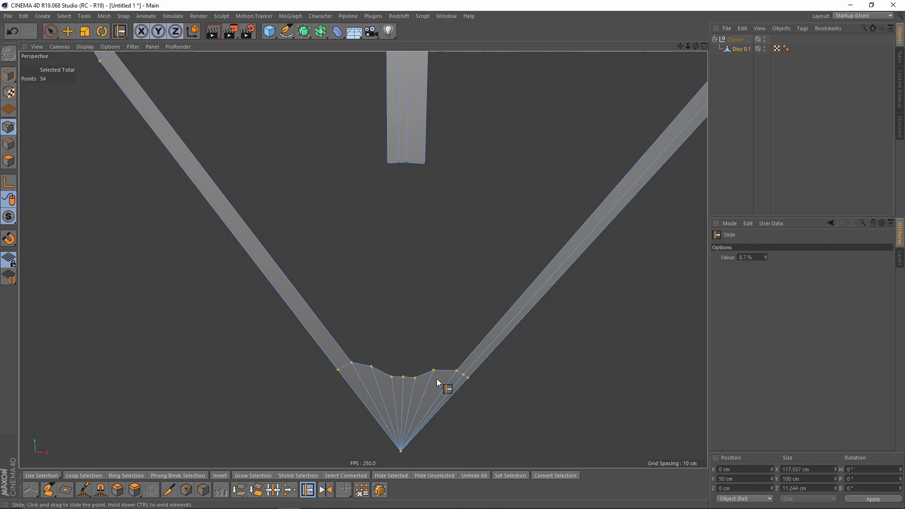
pyautogui.scroll(1, 412, 377)
pyautogui.rightClick(415, 345)
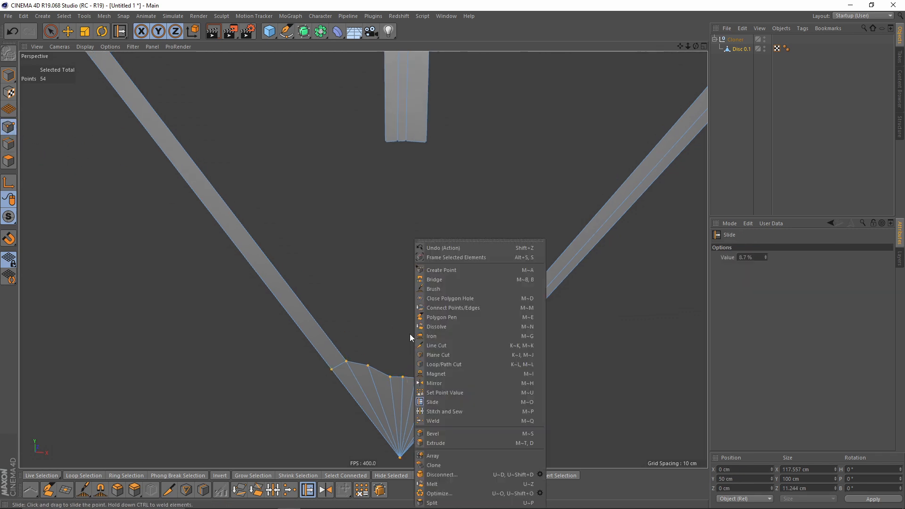
pyautogui.click(443, 403)
pyautogui.moveTo(389, 376)
pyautogui.keyDown('ctrl'); pyautogui.mouseDown()
pyautogui.moveTo(414, 377)
pyautogui.moveTo(377, 367)
pyautogui.mouseUp(); pyautogui.keyUp('ctrl')
pyautogui.moveTo(446, 375); pyautogui.dragTo(420, 375)
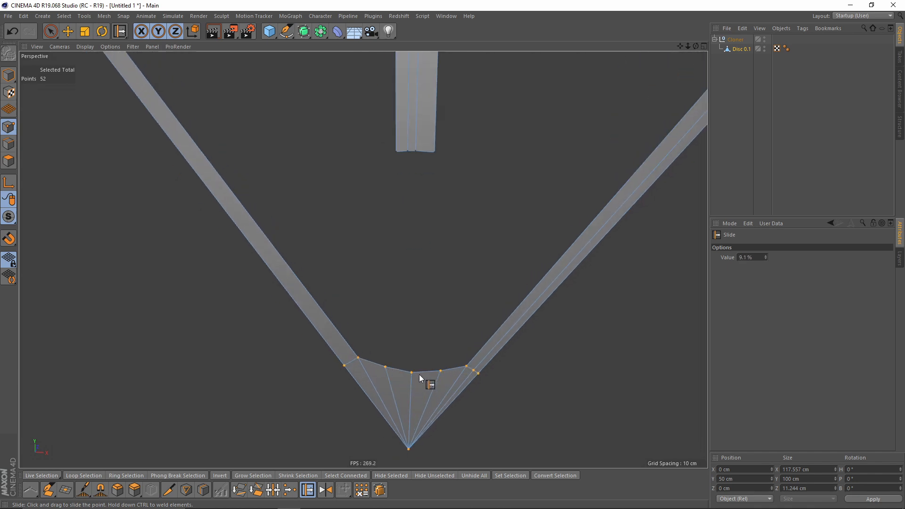
# Select all border edges of the merged window along the rim, both outer spokes, the hub, and the middle spoke's sides and end.
pyautogui.scroll(-4, 419, 374)
pyautogui.click(9, 143)
pyautogui.scroll(-2, 259, 237)
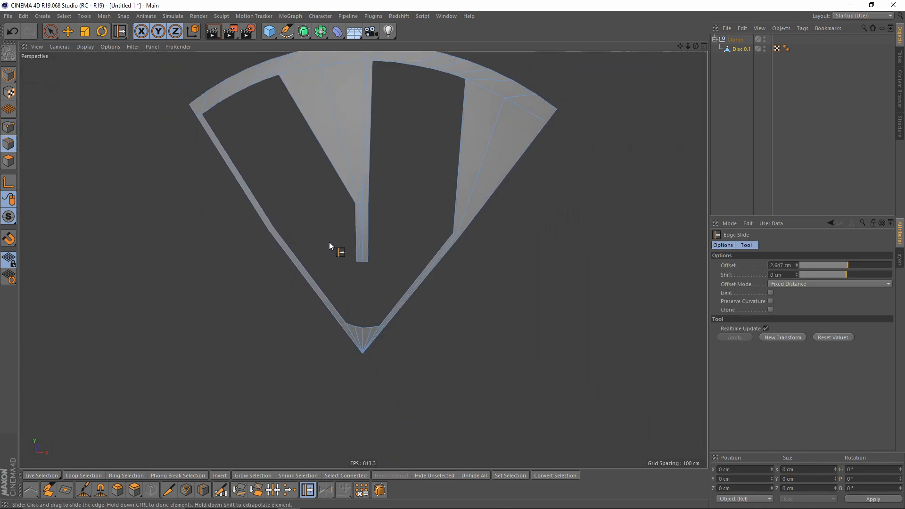
pyautogui.press('e')
pyautogui.click(313, 123)
pyautogui.keyDown('alt'); pyautogui.moveTo(313, 123); pyautogui.dragTo(313, 140); pyautogui.keyUp('alt')
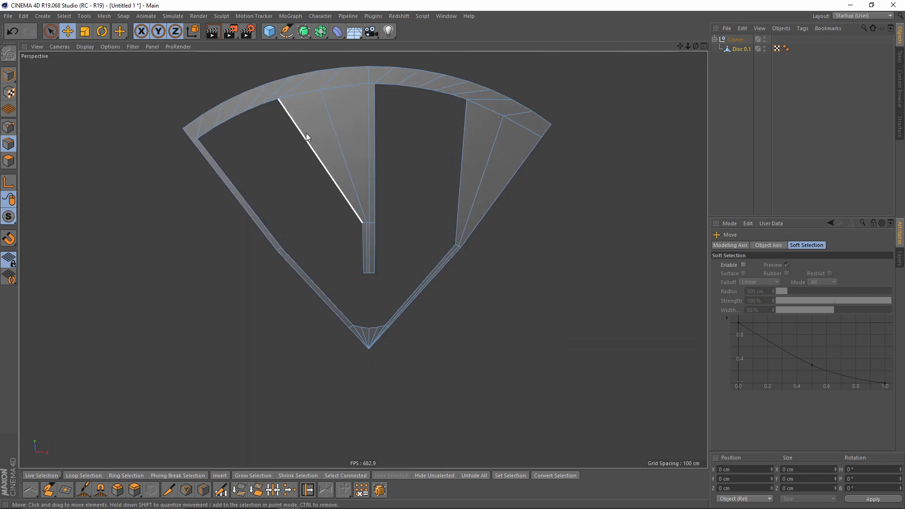
pyautogui.scroll(3, 307, 133)
pyautogui.doubleClick(301, 134)
pyautogui.keyDown('shift'); pyautogui.doubleClick(239, 94); pyautogui.keyUp('shift')
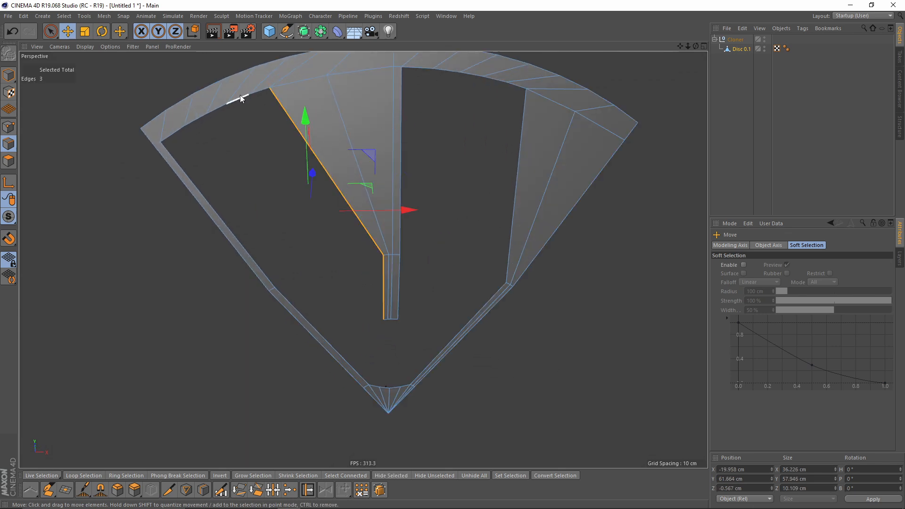
pyautogui.keyDown('shift'); pyautogui.doubleClick(260, 282); pyautogui.keyUp('shift')
pyautogui.keyDown('shift'); pyautogui.doubleClick(418, 375); pyautogui.keyUp('shift')
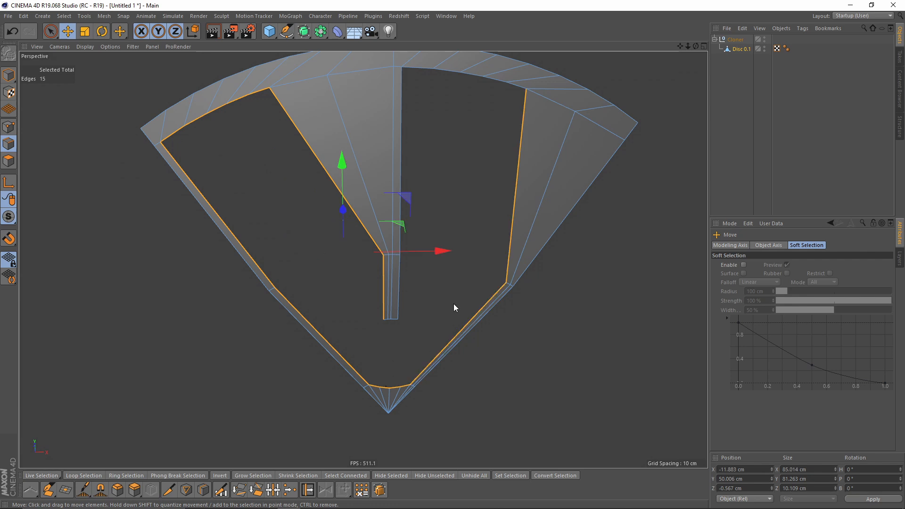
pyautogui.keyDown('shift'); pyautogui.doubleClick(466, 73); pyautogui.keyUp('shift')
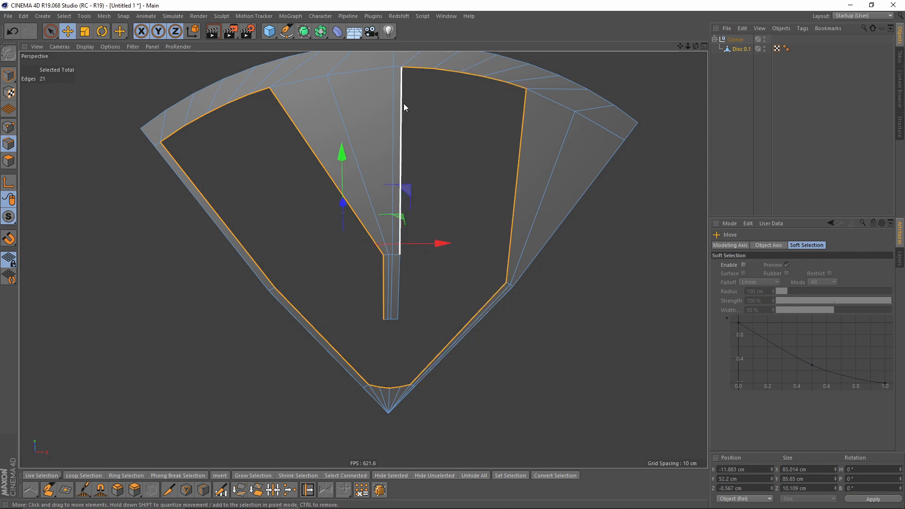
pyautogui.keyDown('shift'); pyautogui.doubleClick(402, 104); pyautogui.keyUp('shift')
pyautogui.keyDown('shift'); pyautogui.doubleClick(394, 321); pyautogui.keyUp('shift')
# Extrude the selected window border edges by 6.9 cm to form the window's inner walls.
pyautogui.keyDown('alt'); pyautogui.moveTo(436, 318); pyautogui.dragTo(464, 291); pyautogui.keyUp('alt')
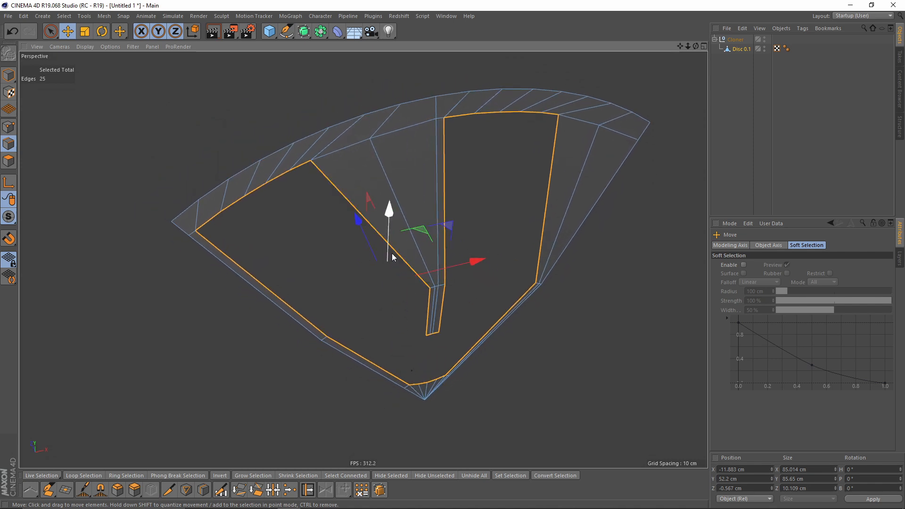
pyautogui.keyDown('alt'); pyautogui.moveTo(397, 270); pyautogui.dragTo(403, 262); pyautogui.keyUp('alt')
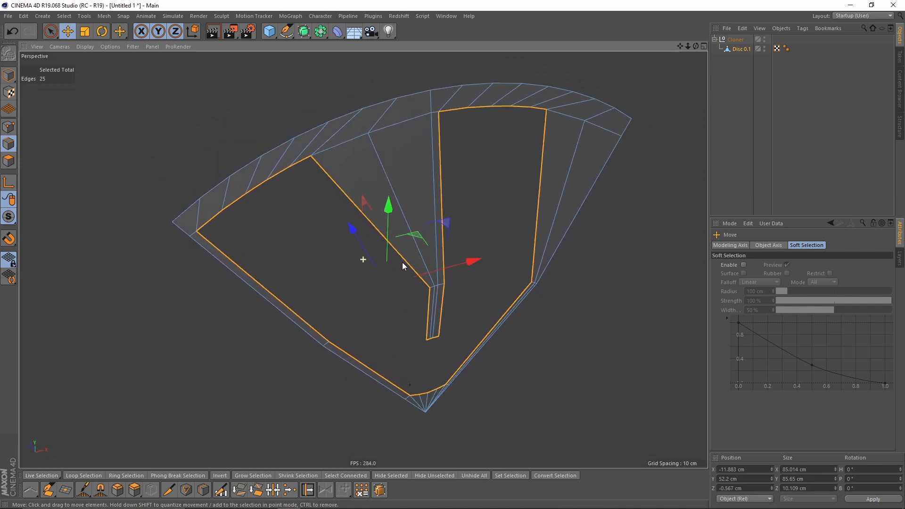
pyautogui.keyDown('alt'); pyautogui.moveTo(399, 270); pyautogui.dragTo(415, 262, button='middle'); pyautogui.keyUp('alt')
pyautogui.keyDown('alt'); pyautogui.moveTo(384, 236); pyautogui.dragTo(377, 204); pyautogui.keyUp('alt')
pyautogui.rightClick(485, 200)
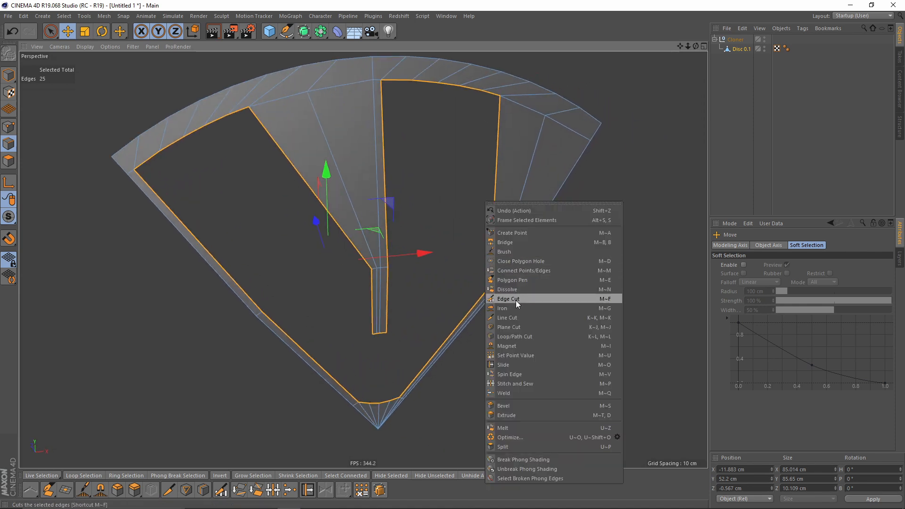
pyautogui.click(513, 412)
pyautogui.keyDown('alt'); pyautogui.moveTo(510, 364); pyautogui.dragTo(586, 361); pyautogui.keyUp('alt')
pyautogui.keyDown('alt'); pyautogui.moveTo(414, 254); pyautogui.dragTo(372, 236); pyautogui.keyUp('alt')
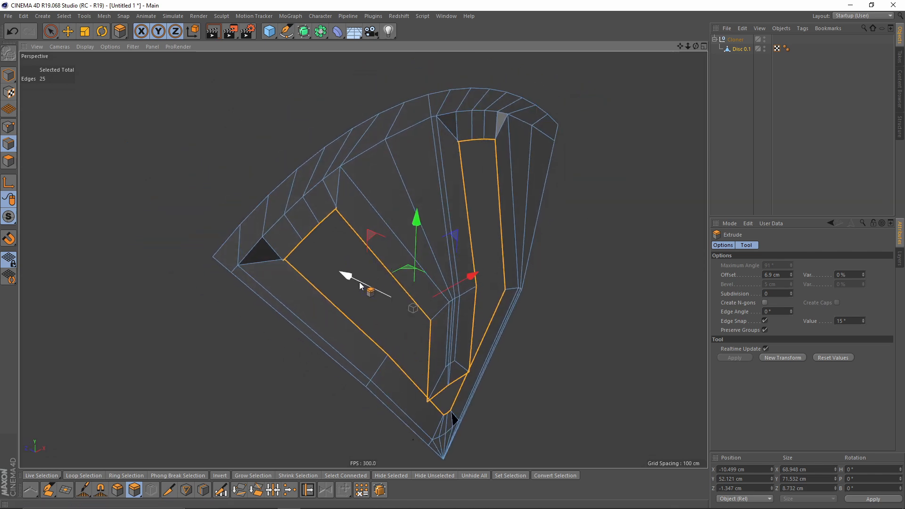
pyautogui.keyDown('alt'); pyautogui.moveTo(353, 278); pyautogui.dragTo(209, 136); pyautogui.keyUp('alt')
# Slide the corner point of the extruded wall's free border at the rim end of the window.
pyautogui.click(9, 125)
pyautogui.scroll(8, 463, 185)
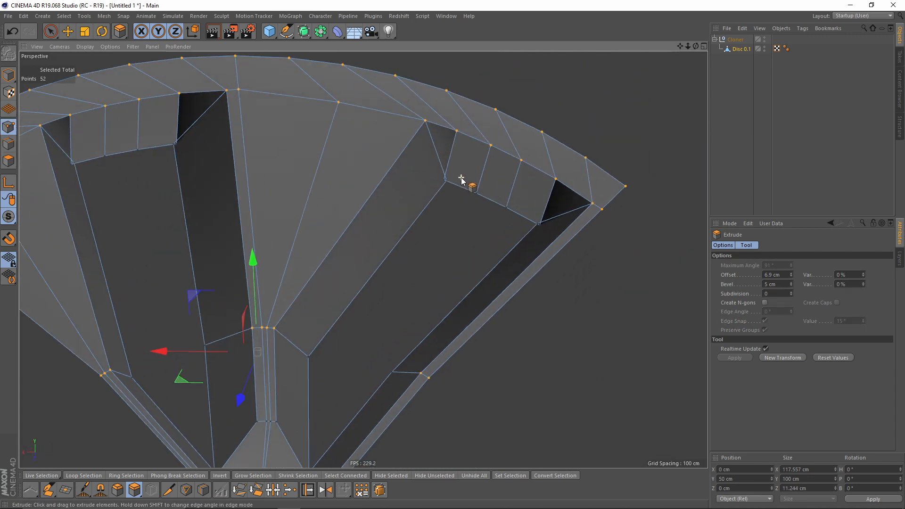
pyautogui.rightClick(511, 202)
pyautogui.click(536, 363)
pyautogui.scroll(3, 461, 186)
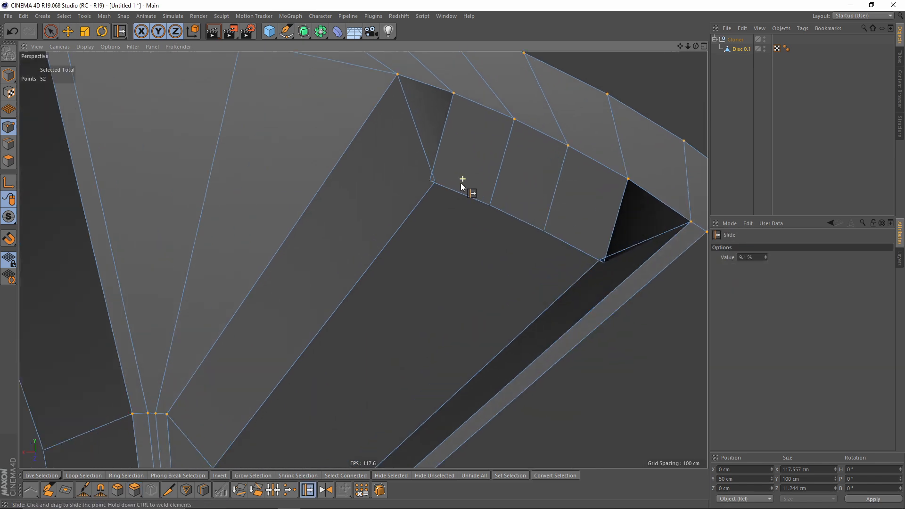
pyautogui.moveTo(431, 184); pyautogui.dragTo(449, 187)
# Examine the extruded walls around the rim, middle spoke and hub for overlapping corners.
pyautogui.keyDown('alt'); pyautogui.moveTo(449, 188); pyautogui.dragTo(505, 236); pyautogui.keyUp('alt')
pyautogui.scroll(-3, 503, 234)
pyautogui.keyDown('alt'); pyautogui.moveTo(397, 216); pyautogui.dragTo(428, 223); pyautogui.keyUp('alt')
pyautogui.scroll(2, 370, 195)
pyautogui.keyDown('alt'); pyautogui.moveTo(370, 195); pyautogui.dragTo(212, 208); pyautogui.keyUp('alt')
pyautogui.keyDown('alt'); pyautogui.moveTo(262, 213); pyautogui.dragTo(237, 220, button='right'); pyautogui.keyUp('alt')
pyautogui.keyDown('alt'); pyautogui.moveTo(367, 359); pyautogui.dragTo(341, 284, button='middle'); pyautogui.keyUp('alt')
pyautogui.keyDown('alt'); pyautogui.moveTo(341, 284); pyautogui.dragTo(137, 285); pyautogui.keyUp('alt')
pyautogui.scroll(3, 408, 342)
pyautogui.moveTo(414, 340)
pyautogui.keyDown('alt'); pyautogui.mouseDown()
pyautogui.moveTo(389, 339)
pyautogui.moveTo(428, 335)
pyautogui.mouseUp(); pyautogui.keyUp('alt')
pyautogui.scroll(-1, 438, 333)
pyautogui.keyDown('alt'); pyautogui.moveTo(437, 332); pyautogui.dragTo(407, 324, button='middle'); pyautogui.keyUp('alt')
pyautogui.keyDown('alt'); pyautogui.moveTo(389, 317); pyautogui.dragTo(392, 329); pyautogui.keyUp('alt')
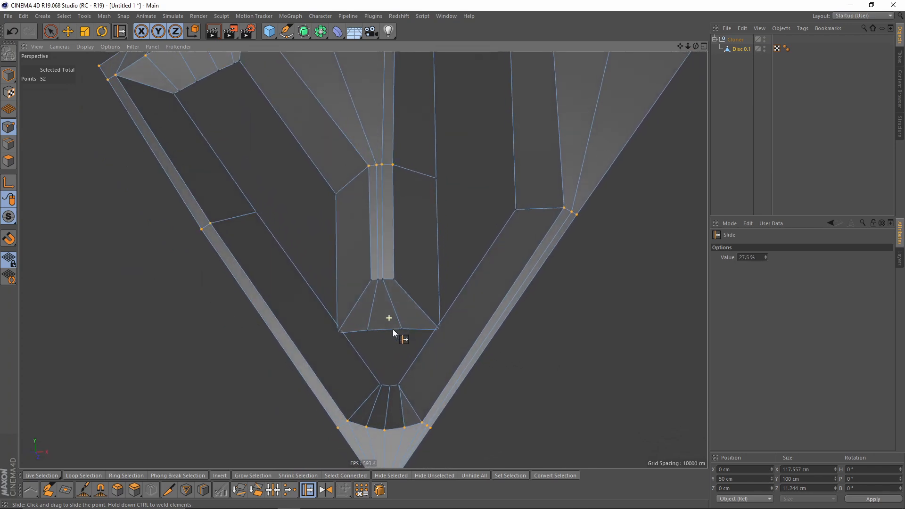
pyautogui.keyDown('alt'); pyautogui.moveTo(414, 327); pyautogui.dragTo(331, 315, button='right'); pyautogui.keyUp('alt')
pyautogui.keyDown('alt'); pyautogui.moveTo(369, 306); pyautogui.dragTo(405, 316, button='middle'); pyautogui.keyUp('alt')
pyautogui.keyDown('alt'); pyautogui.moveTo(405, 316); pyautogui.dragTo(397, 277, button='right'); pyautogui.keyUp('alt')
pyautogui.keyDown('alt'); pyautogui.moveTo(472, 295); pyautogui.dragTo(436, 268, button='middle'); pyautogui.keyUp('alt')
pyautogui.keyDown('alt'); pyautogui.moveTo(435, 268); pyautogui.dragTo(424, 264); pyautogui.keyUp('alt')
pyautogui.keyDown('alt'); pyautogui.moveTo(419, 303); pyautogui.dragTo(429, 315, button='right'); pyautogui.keyUp('alt')
pyautogui.keyDown('alt'); pyautogui.moveTo(456, 275); pyautogui.dragTo(413, 285, button='right'); pyautogui.keyUp('alt')
pyautogui.keyDown('alt'); pyautogui.moveTo(413, 286); pyautogui.dragTo(350, 290, button='middle'); pyautogui.keyUp('alt')
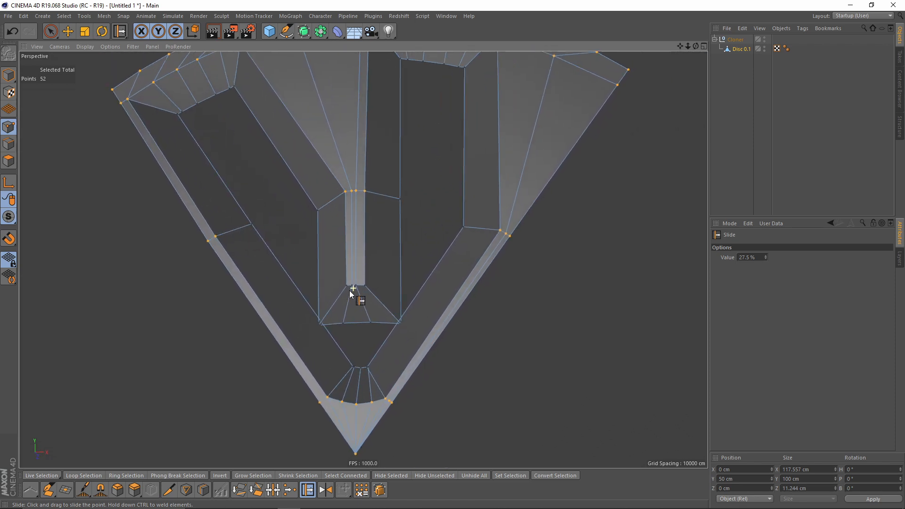
pyautogui.keyDown('alt'); pyautogui.moveTo(364, 258); pyautogui.dragTo(357, 296); pyautogui.keyUp('alt')
pyautogui.keyDown('alt'); pyautogui.moveTo(383, 290); pyautogui.dragTo(387, 341, button='middle'); pyautogui.keyUp('alt')
pyautogui.keyDown('alt'); pyautogui.moveTo(382, 328); pyautogui.dragTo(381, 282); pyautogui.keyUp('alt')
pyautogui.keyDown('alt'); pyautogui.moveTo(381, 281); pyautogui.dragTo(392, 256, button='right'); pyautogui.keyUp('alt')
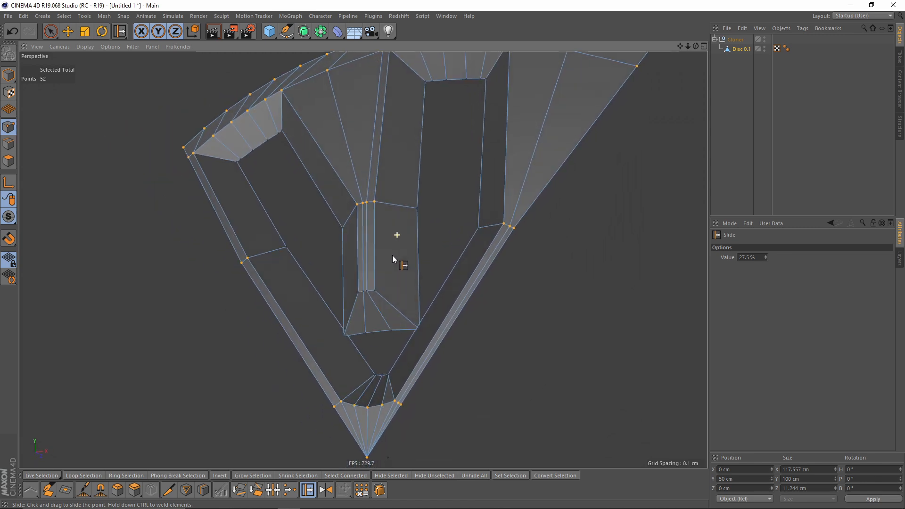
# Cut an edge loop around the extruded window walls near their free border, at an offset of about 24.1%.
pyautogui.rightClick(392, 208)
pyautogui.click(361, 291)
pyautogui.rightClick(415, 317)
pyautogui.click(457, 364)
pyautogui.scroll(1, 406, 308)
pyautogui.scroll(1, 407, 309)
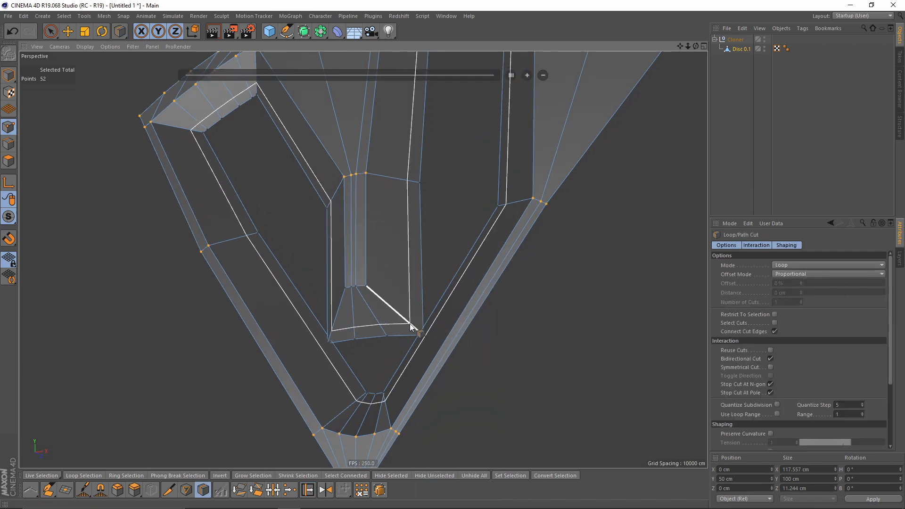
pyautogui.click(409, 323)
# Loop-select the narrow polygon strip between the new cut and the walls' free border and delete it.
pyautogui.click(9, 160)
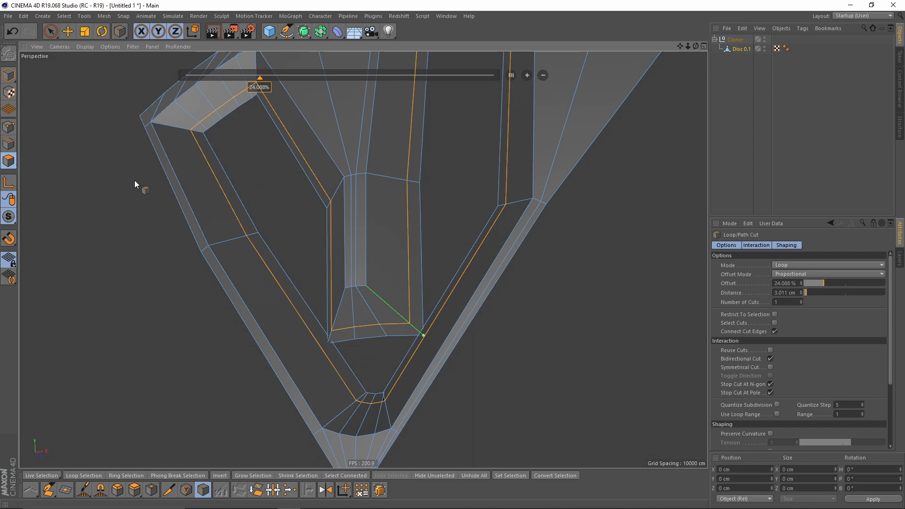
pyautogui.click(64, 16)
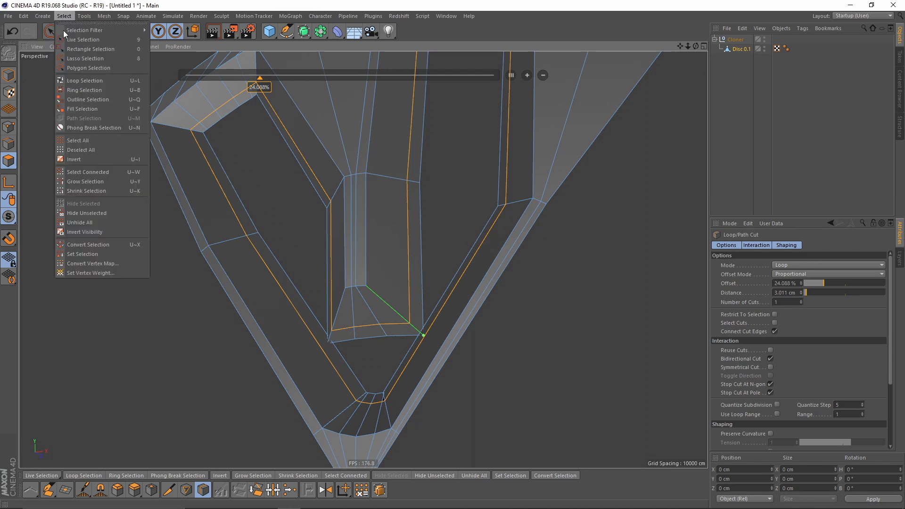
pyautogui.click(84, 83)
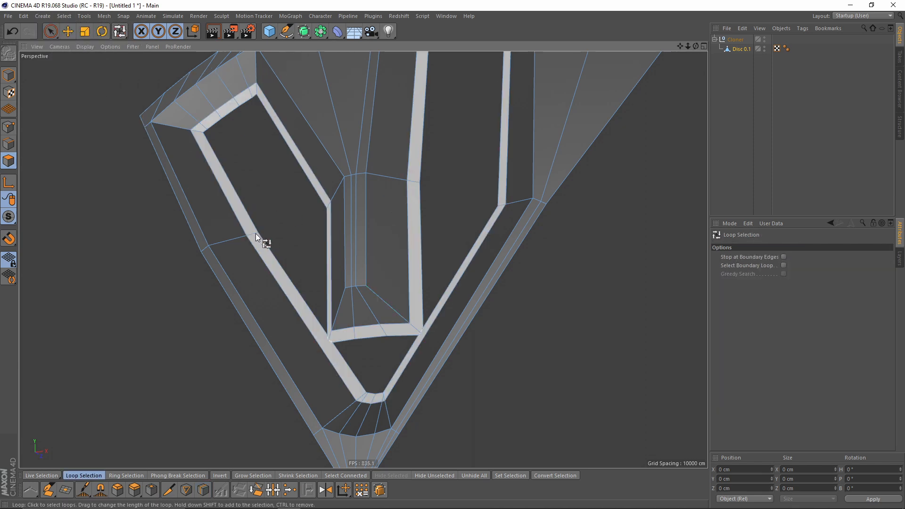
# Select all points and run Optimize to remove the loose points left by the deleted strip.
pyautogui.click(8, 127)
pyautogui.hotkey('ctrl', 'a')
pyautogui.keyDown('alt'); pyautogui.moveTo(369, 232); pyautogui.dragTo(431, 225); pyautogui.keyUp('alt')
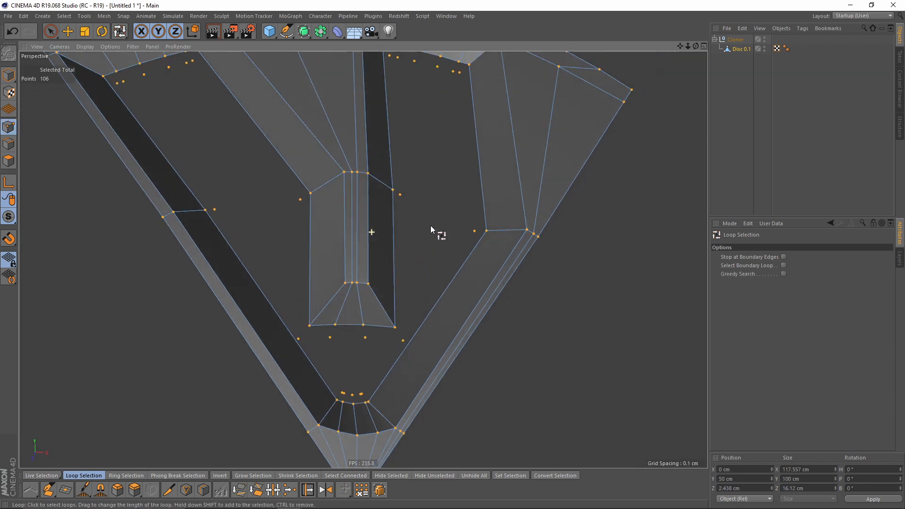
pyautogui.rightClick(448, 256)
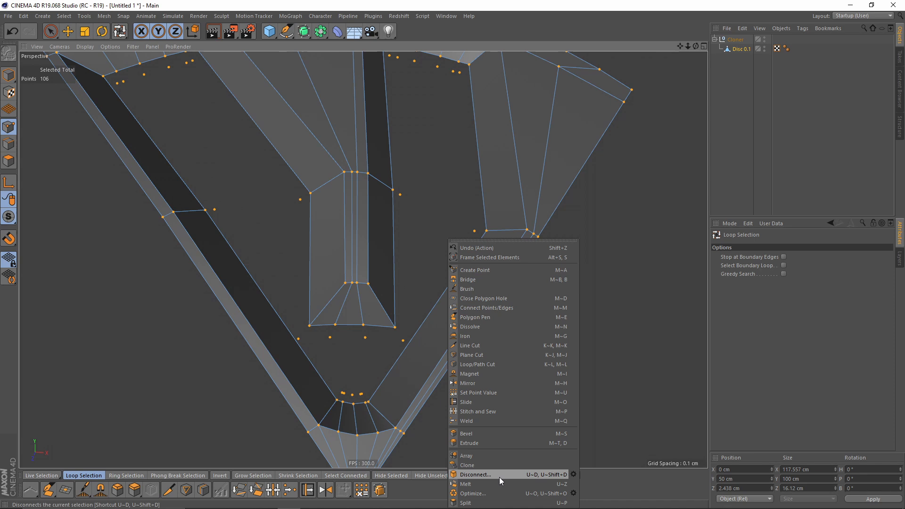
pyautogui.click(495, 493)
pyautogui.keyDown('alt'); pyautogui.moveTo(409, 261); pyautogui.dragTo(366, 319); pyautogui.keyUp('alt')
# Slide the hub wall's outer border points up along the spoke walls and even out the spacing of its middle points.
pyautogui.scroll(5, 379, 304)
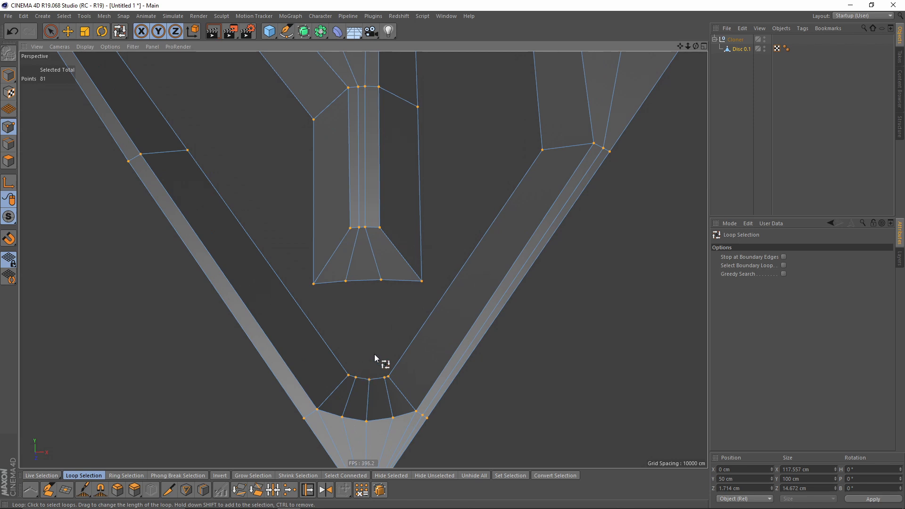
pyautogui.rightClick(378, 361)
pyautogui.click(404, 335)
pyautogui.moveTo(349, 375); pyautogui.dragTo(326, 344)
pyautogui.moveTo(390, 375); pyautogui.dragTo(406, 352)
pyautogui.moveTo(359, 384); pyautogui.dragTo(353, 375)
pyautogui.keyDown('alt'); pyautogui.moveTo(391, 341); pyautogui.dragTo(368, 258, button='middle'); pyautogui.keyUp('alt')
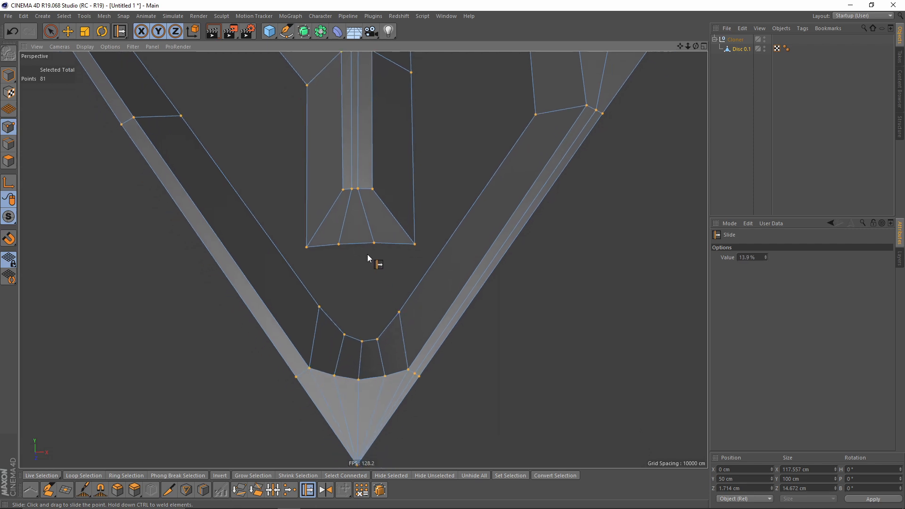
pyautogui.moveTo(320, 307); pyautogui.dragTo(304, 285)
pyautogui.moveTo(405, 307); pyautogui.dragTo(417, 287)
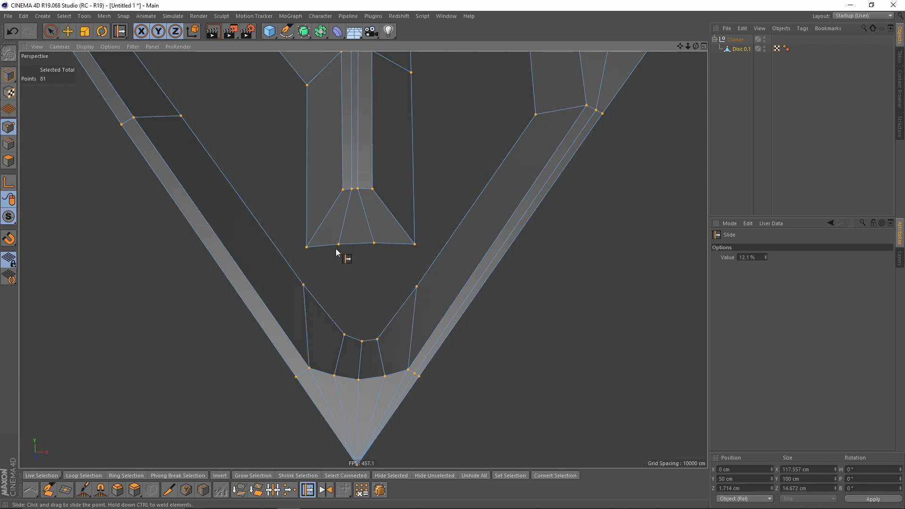
pyautogui.click(8, 143)
pyautogui.press('e')
pyautogui.click(330, 244)
pyautogui.keyDown('shift'); pyautogui.click(373, 247); pyautogui.keyUp('shift')
pyautogui.click(327, 319)
pyautogui.click(355, 340)
pyautogui.keyDown('shift'); pyautogui.click(370, 340); pyautogui.keyUp('shift')
pyautogui.keyDown('shift'); pyautogui.click(395, 313); pyautogui.keyUp('shift')
pyautogui.scroll(2, 373, 347)
pyautogui.click(363, 338)
pyautogui.keyDown('shift'); pyautogui.click(358, 336); pyautogui.keyUp('shift')
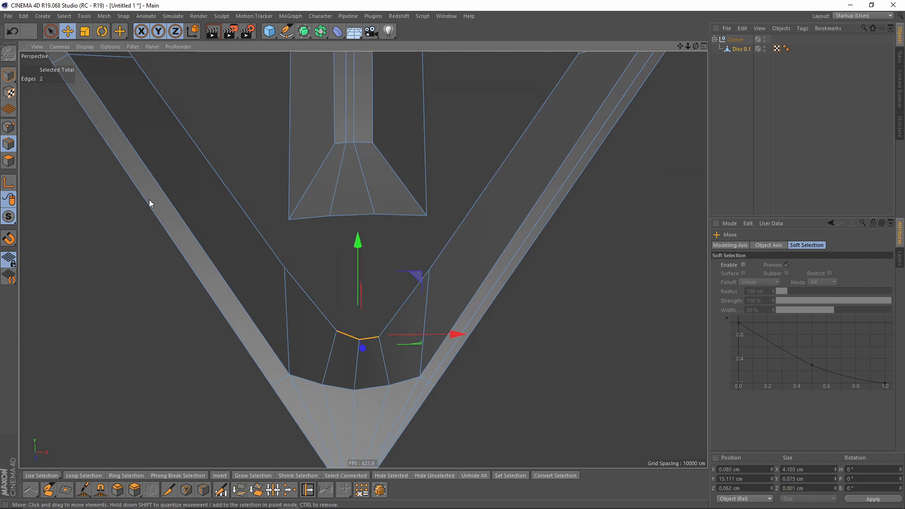
# Weld the middle points of the hub wall's free border and of the hub's front edge onto their neighbours with Slide.
pyautogui.click(8, 126)
pyautogui.rightClick(406, 302)
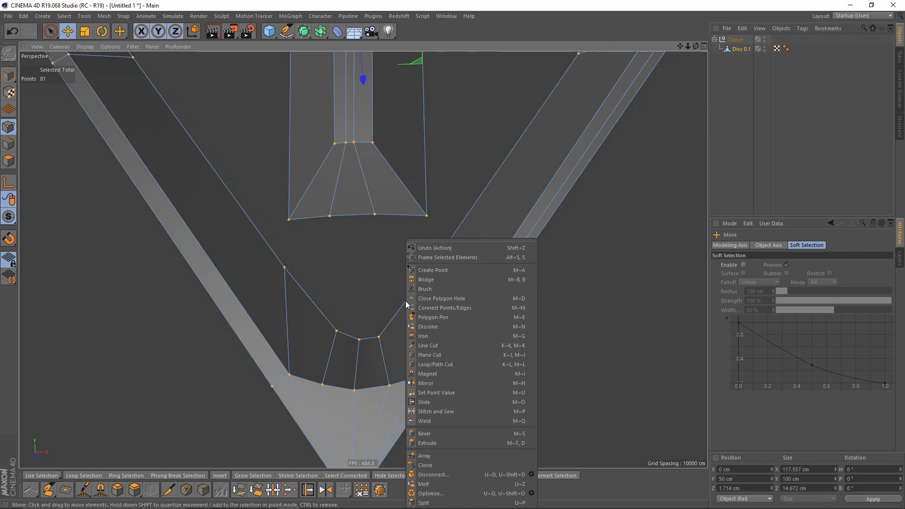
pyautogui.click(449, 402)
pyautogui.keyDown('ctrl'); pyautogui.moveTo(359, 339); pyautogui.dragTo(378, 336); pyautogui.keyUp('ctrl')
pyautogui.keyDown('alt'); pyautogui.moveTo(395, 370); pyautogui.dragTo(407, 283, button='middle'); pyautogui.keyUp('alt')
pyautogui.keyDown('ctrl'); pyautogui.moveTo(367, 300); pyautogui.dragTo(400, 295); pyautogui.keyUp('ctrl')
pyautogui.keyDown('alt'); pyautogui.moveTo(400, 296); pyautogui.dragTo(396, 324, button='middle'); pyautogui.keyUp('alt')
# Slide the remaining middle points of the hub's front edge and wall border into even, symmetric positions.
pyautogui.moveTo(396, 323); pyautogui.dragTo(341, 323)
pyautogui.keyDown('alt'); pyautogui.moveTo(364, 259); pyautogui.dragTo(360, 288, button='middle'); pyautogui.keyUp('alt')
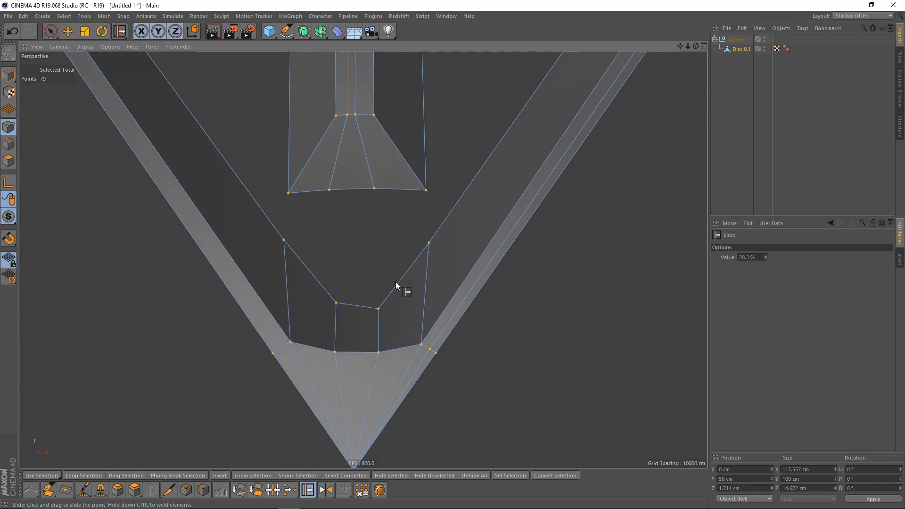
pyautogui.moveTo(378, 310); pyautogui.dragTo(388, 294)
pyautogui.keyDown('alt'); pyautogui.moveTo(400, 286); pyautogui.dragTo(385, 319, button='middle'); pyautogui.keyUp('alt')
pyautogui.scroll(-1, 384, 321)
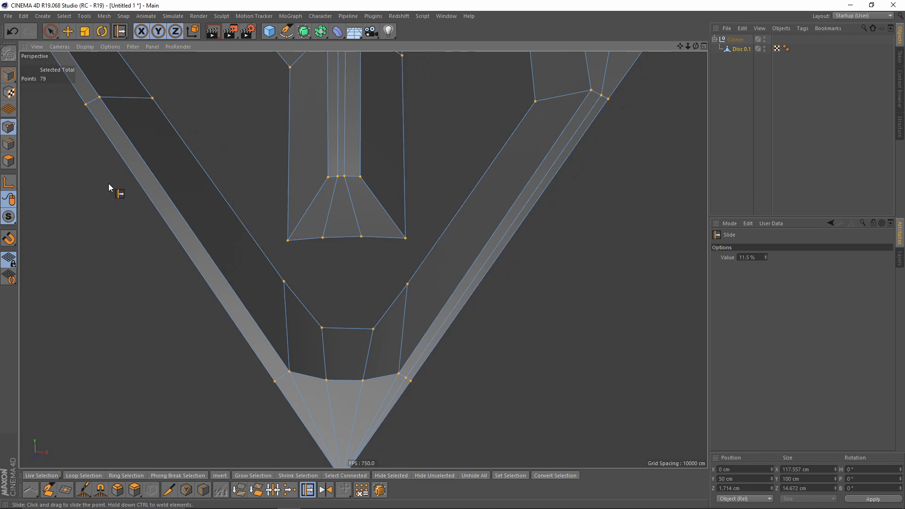
# Bridge the three border edges at the middle spoke's end to the three facing hub wall edges with Stitch and Sew polygons.
pyautogui.click(9, 144)
pyautogui.press('e')
pyautogui.click(309, 238)
pyautogui.keyDown('shift'); pyautogui.click(378, 237); pyautogui.keyUp('shift')
pyautogui.keyDown('shift'); pyautogui.click(348, 238); pyautogui.keyUp('shift')
pyautogui.keyDown('shift'); pyautogui.click(305, 308); pyautogui.keyUp('shift')
pyautogui.keyDown('shift'); pyautogui.click(354, 328); pyautogui.keyUp('shift')
pyautogui.keyDown('shift'); pyautogui.click(391, 304); pyautogui.keyUp('shift')
pyautogui.rightClick(512, 360)
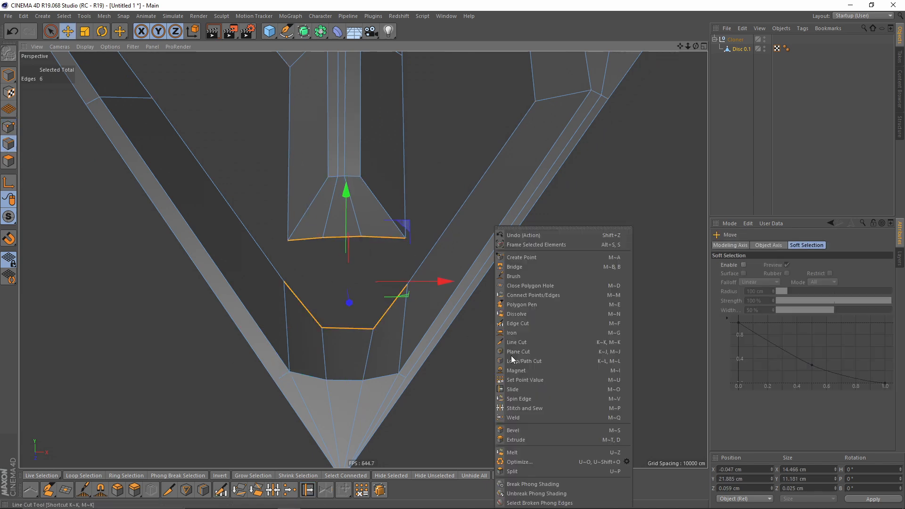
pyautogui.click(525, 408)
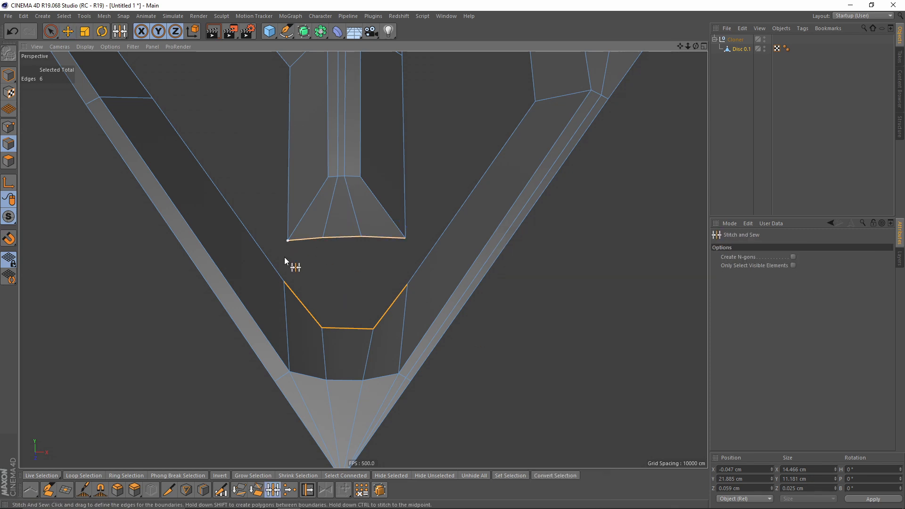
pyautogui.keyDown('shift'); pyautogui.moveTo(285, 257); pyautogui.dragTo(285, 282); pyautogui.keyUp('shift')
# Slide the new patch's side corners outward along the spoke walls and adjust the neighbouring hub points for a smoother shape.
pyautogui.keyDown('alt'); pyautogui.moveTo(338, 325); pyautogui.dragTo(307, 293, button='right'); pyautogui.keyUp('alt')
pyautogui.click(10, 130)
pyautogui.rightClick(390, 287)
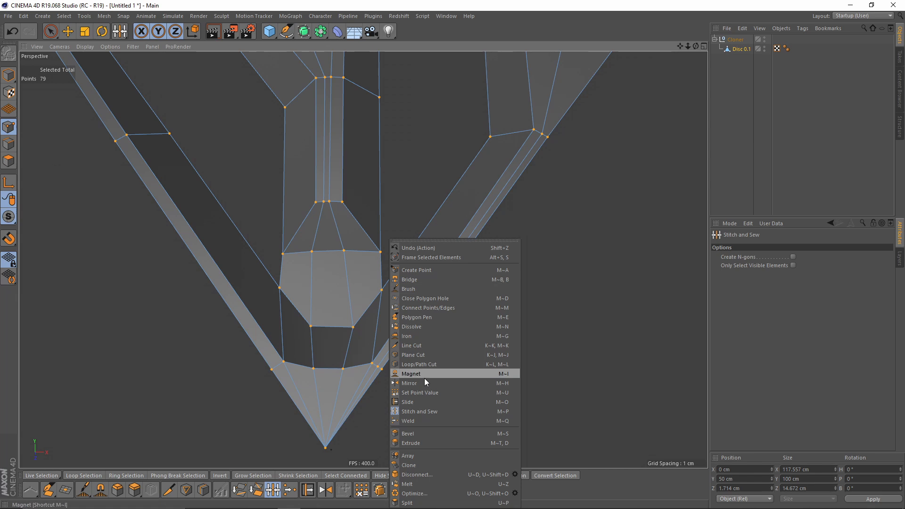
pyautogui.click(408, 402)
pyautogui.moveTo(379, 289); pyautogui.dragTo(395, 273)
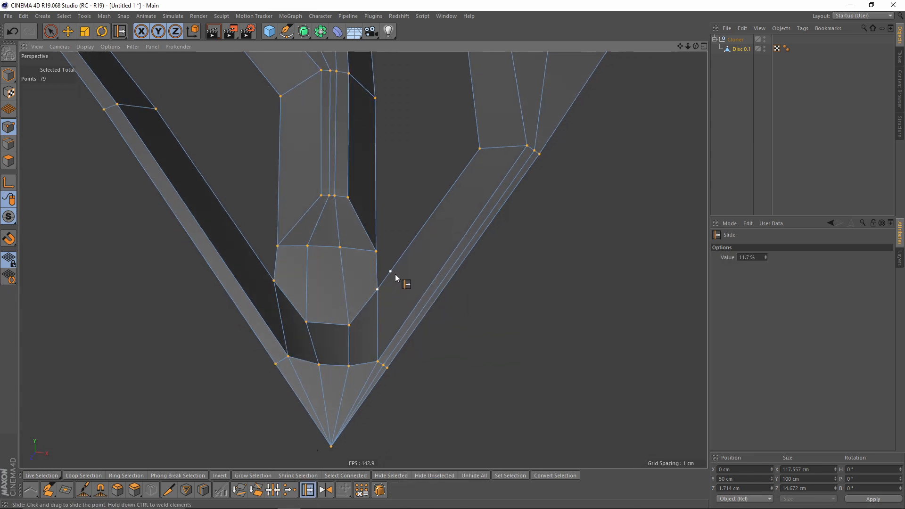
pyautogui.moveTo(271, 287); pyautogui.dragTo(282, 277)
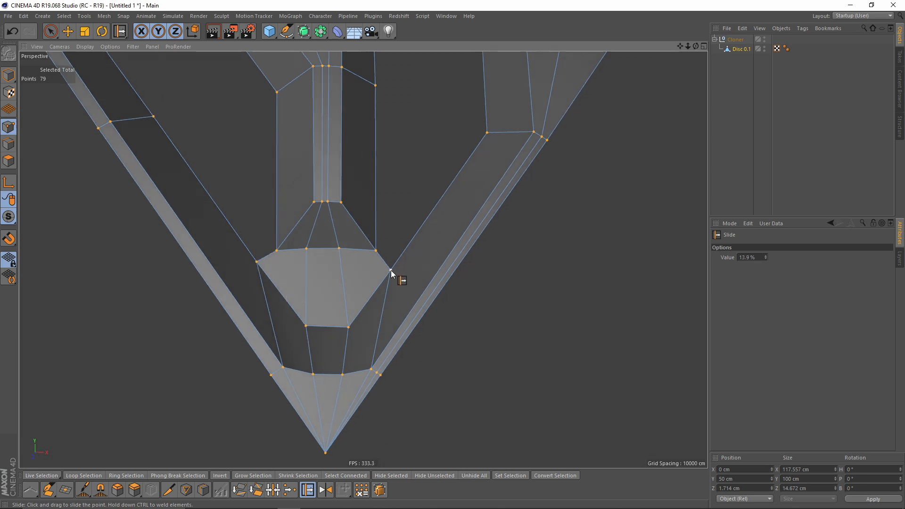
pyautogui.moveTo(308, 327)
pyautogui.mouseDown()
pyautogui.moveTo(353, 335)
pyautogui.moveTo(356, 315)
pyautogui.moveTo(304, 315)
pyautogui.moveTo(317, 337)
pyautogui.mouseUp()
pyautogui.moveTo(282, 371); pyautogui.dragTo(281, 367)
# Select the complete free border edge loop of the window to the right of the middle spoke.
pyautogui.keyDown('alt'); pyautogui.moveTo(380, 371); pyautogui.dragTo(392, 222); pyautogui.keyUp('alt')
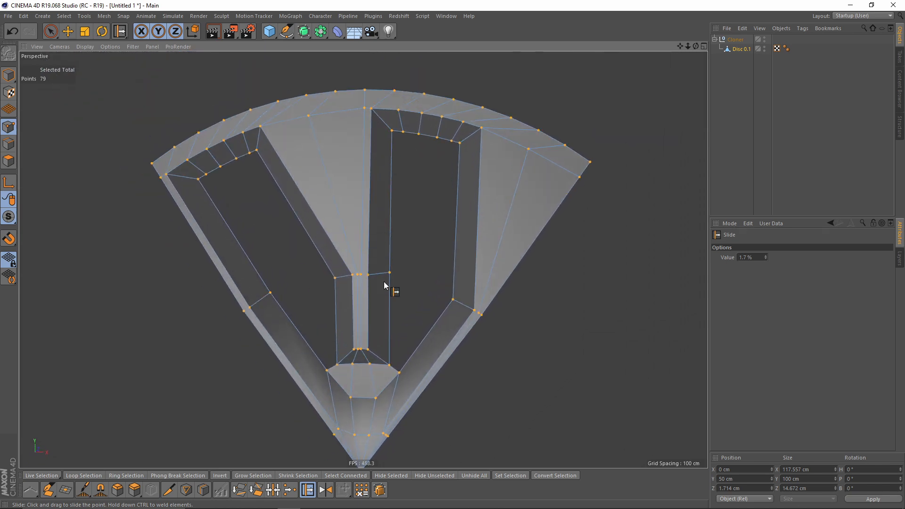
pyautogui.keyDown('alt'); pyautogui.moveTo(385, 285); pyautogui.dragTo(401, 315); pyautogui.keyUp('alt')
pyautogui.click(8, 144)
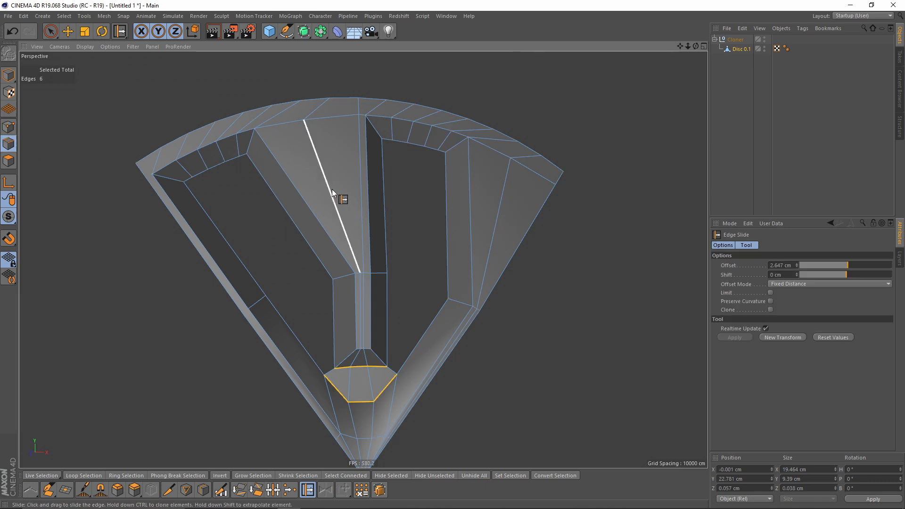
pyautogui.keyDown('alt'); pyautogui.moveTo(364, 259); pyautogui.dragTo(307, 239); pyautogui.keyUp('alt')
pyautogui.scroll(2, 312, 238)
pyautogui.press('e')
pyautogui.doubleClick(290, 227)
pyautogui.keyDown('shift'); pyautogui.click(337, 409); pyautogui.keyUp('shift')
pyautogui.scroll(3, 336, 406)
pyautogui.keyDown('alt'); pyautogui.moveTo(350, 381); pyautogui.dragTo(273, 228); pyautogui.keyUp('alt')
pyautogui.keyDown('alt'); pyautogui.moveTo(415, 257); pyautogui.dragTo(365, 184); pyautogui.keyUp('alt')
pyautogui.doubleClick(384, 303)
pyautogui.keyDown('alt'); pyautogui.moveTo(379, 323); pyautogui.dragTo(419, 185); pyautogui.keyUp('alt')
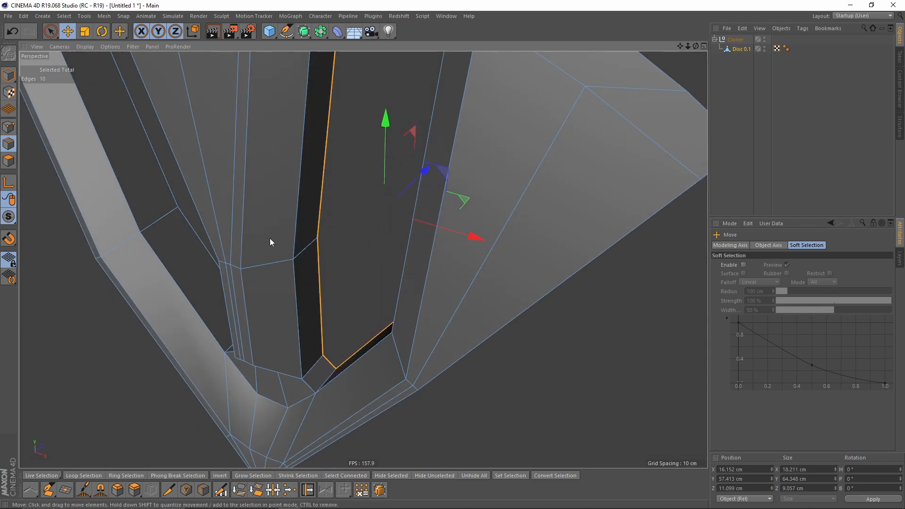
# Add loop cuts across the middle spoke just above and below its bend.
pyautogui.keyDown('alt'); pyautogui.moveTo(271, 239); pyautogui.dragTo(370, 240); pyautogui.keyUp('alt')
pyautogui.keyDown('alt'); pyautogui.moveTo(354, 212); pyautogui.dragTo(279, 229, button='right'); pyautogui.keyUp('alt')
pyautogui.keyDown('alt'); pyautogui.moveTo(278, 226); pyautogui.dragTo(270, 190); pyautogui.keyUp('alt')
pyautogui.keyDown('alt'); pyautogui.moveTo(270, 191); pyautogui.dragTo(299, 153, button='middle'); pyautogui.keyUp('alt')
pyautogui.keyDown('alt'); pyautogui.moveTo(324, 166); pyautogui.dragTo(329, 350); pyautogui.keyUp('alt')
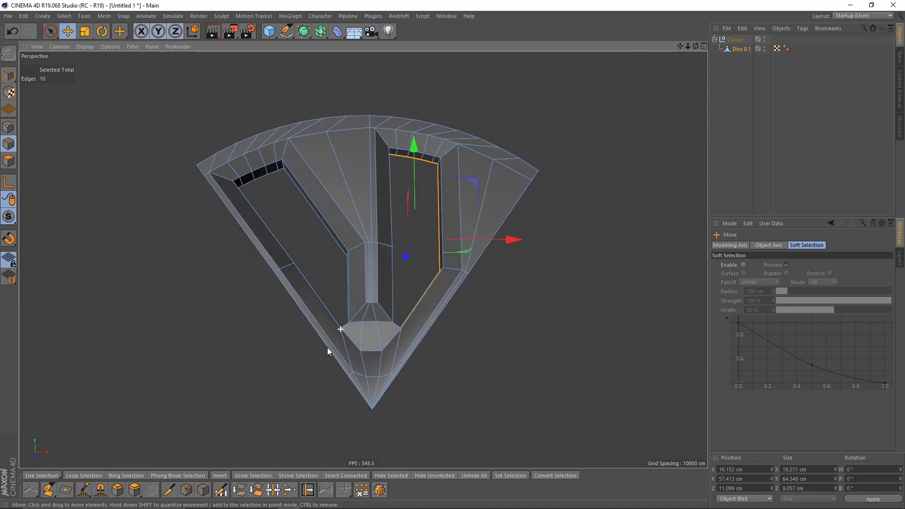
pyautogui.scroll(4, 383, 303)
pyautogui.keyDown('alt'); pyautogui.moveTo(369, 311); pyautogui.dragTo(424, 268); pyautogui.keyUp('alt')
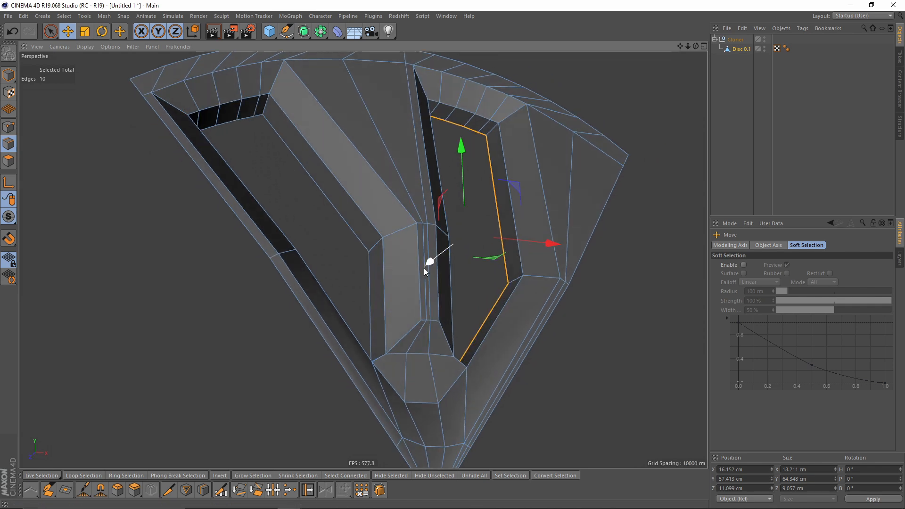
pyautogui.rightClick(461, 307)
pyautogui.click(490, 306)
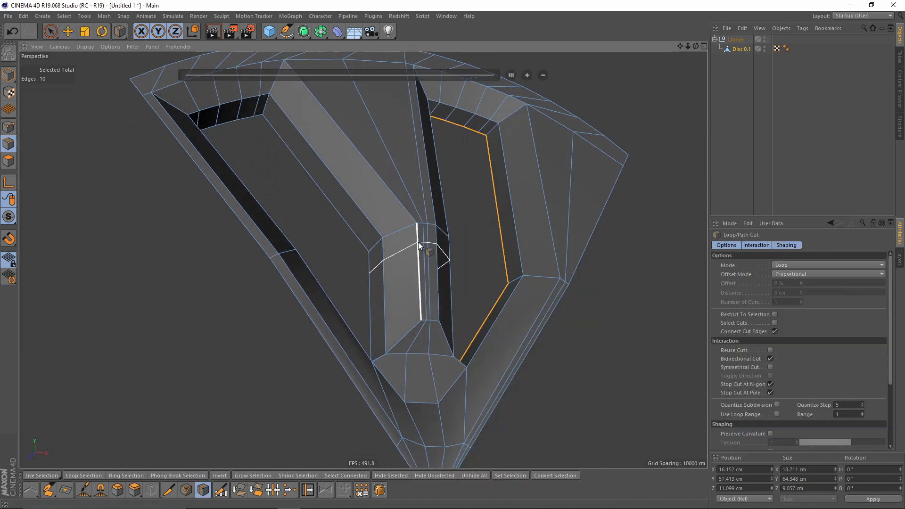
pyautogui.keyDown('alt'); pyautogui.moveTo(419, 238); pyautogui.dragTo(363, 208); pyautogui.keyUp('alt')
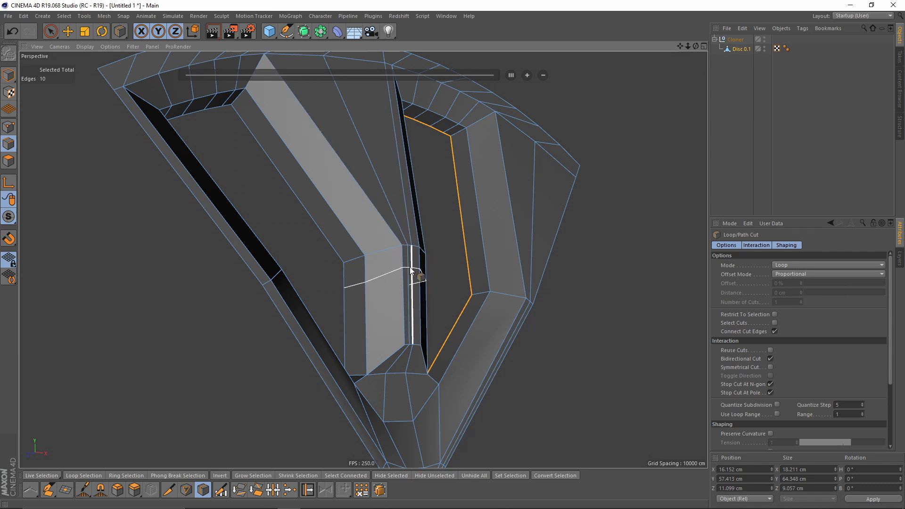
pyautogui.scroll(3, 407, 273)
pyautogui.click(396, 205)
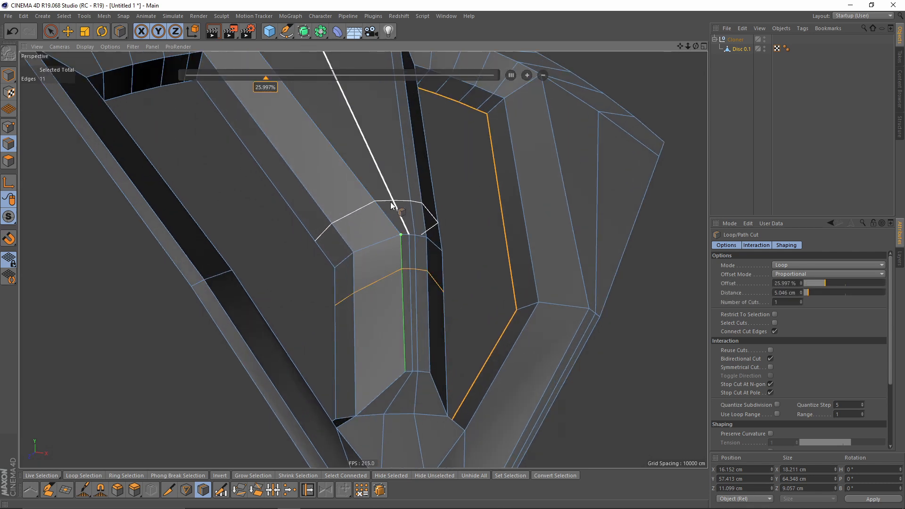
# Add loop cuts across the right and left border spokes on both sides of their bends.
pyautogui.click(579, 277)
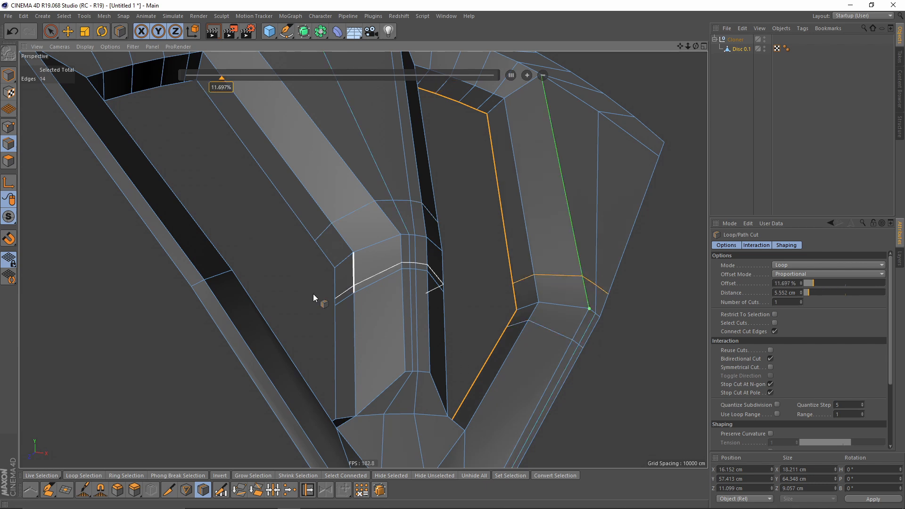
pyautogui.keyDown('alt'); pyautogui.moveTo(313, 293); pyautogui.dragTo(250, 324); pyautogui.keyUp('alt')
pyautogui.scroll(-5, 269, 257)
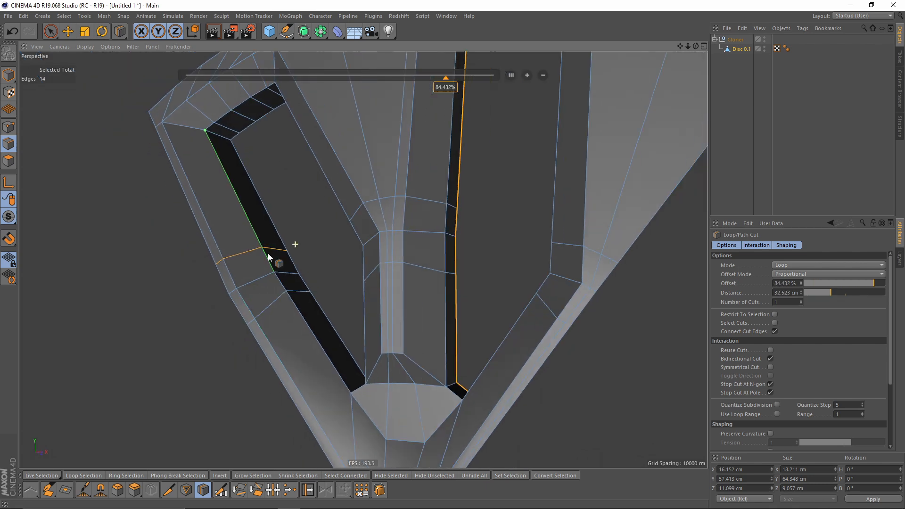
# Add loop cuts across the middle and both border spokes close to the windows' outer corners.
pyautogui.keyDown('alt'); pyautogui.moveTo(350, 275); pyautogui.dragTo(334, 257); pyautogui.keyUp('alt')
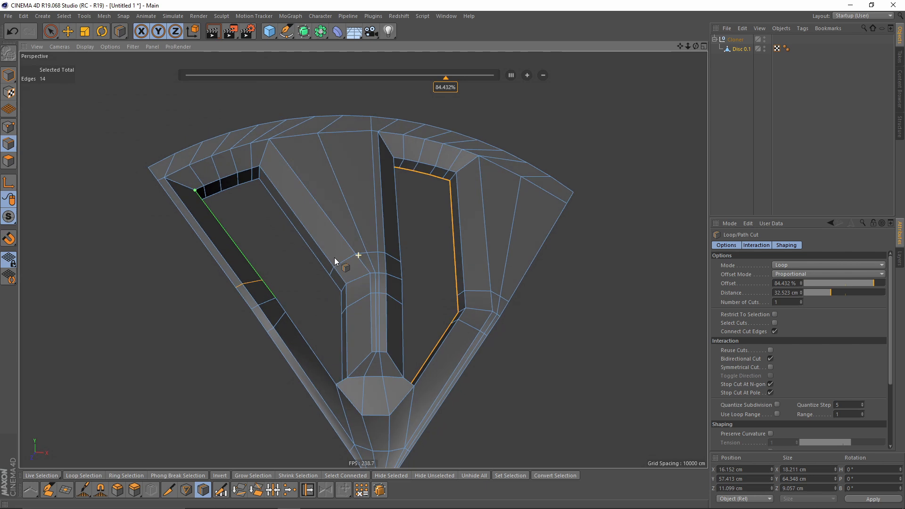
pyautogui.scroll(3, 294, 137)
pyautogui.keyDown('alt'); pyautogui.moveTo(295, 171); pyautogui.dragTo(191, 229); pyautogui.keyUp('alt')
pyautogui.click(276, 160)
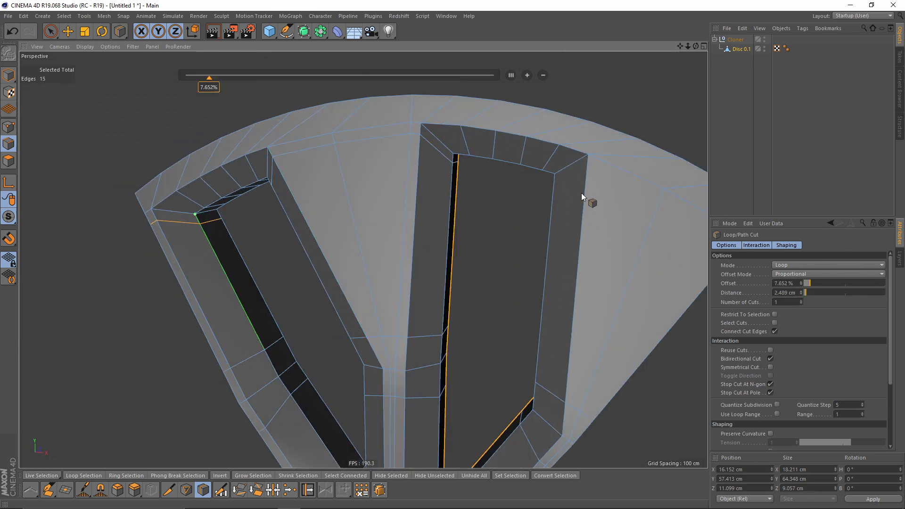
pyautogui.click(592, 170)
pyautogui.keyDown('alt'); pyautogui.moveTo(592, 170); pyautogui.dragTo(248, 156); pyautogui.keyUp('alt')
pyautogui.scroll(3, 240, 147)
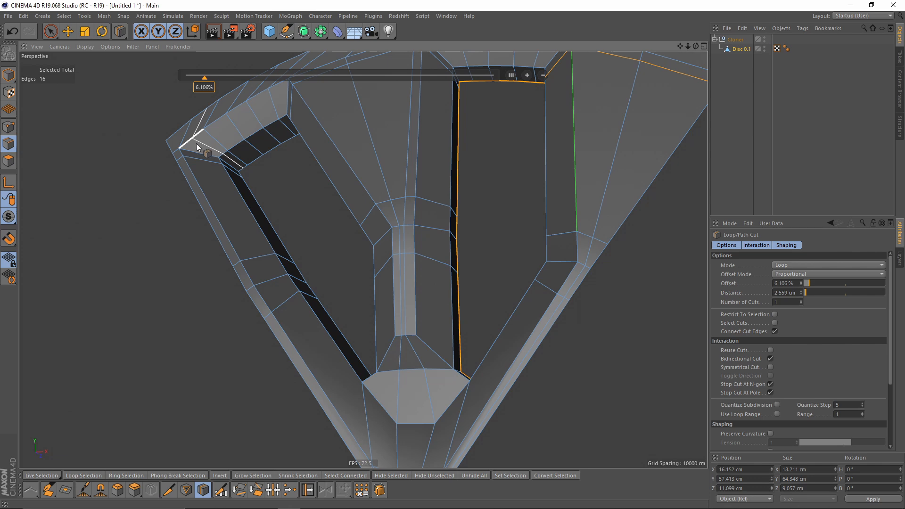
# Add a support loop beside the windows' front edges at 18.671 % and loops around both inner walls, the right one at 74.156 %.
pyautogui.click(186, 150)
pyautogui.keyDown('alt'); pyautogui.moveTo(385, 199); pyautogui.dragTo(397, 255); pyautogui.keyUp('alt')
pyautogui.scroll(5, 323, 231)
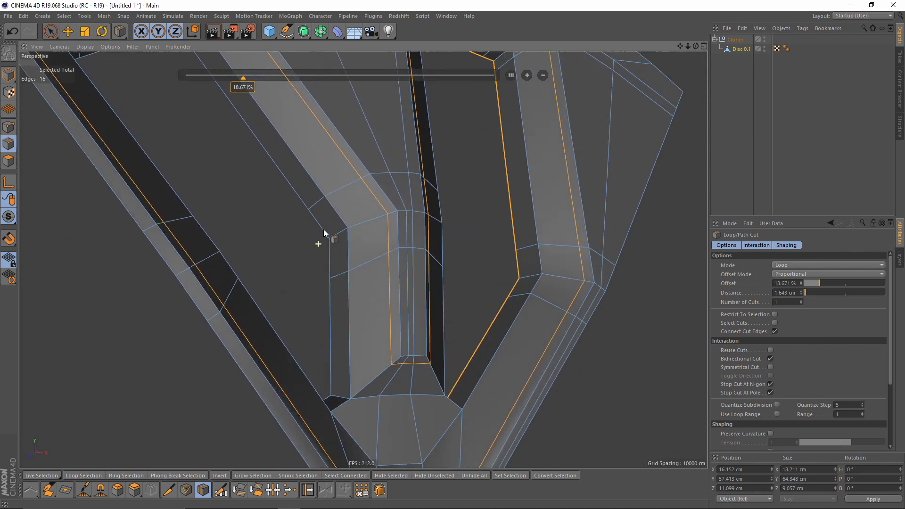
pyautogui.keyDown('alt'); pyautogui.moveTo(324, 230); pyautogui.dragTo(352, 227); pyautogui.keyUp('alt')
pyautogui.click(348, 222)
pyautogui.click(525, 288)
pyautogui.keyDown('alt'); pyautogui.moveTo(525, 288); pyautogui.dragTo(330, 238); pyautogui.keyUp('alt')
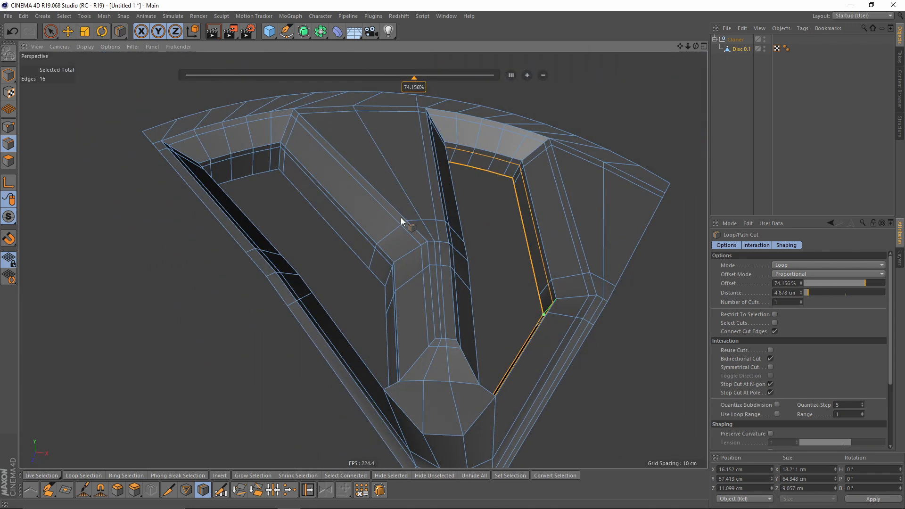
# Edge-slide the left window's complete inner rim loop by about 0.79 cm.
pyautogui.rightClick(485, 218)
pyautogui.click(505, 373)
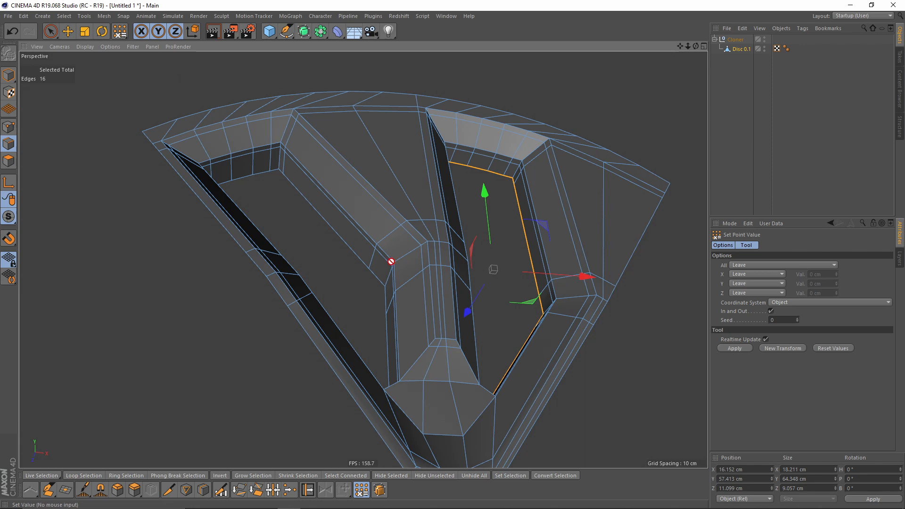
pyautogui.rightClick(419, 232)
pyautogui.click(464, 388)
pyautogui.scroll(2, 347, 204)
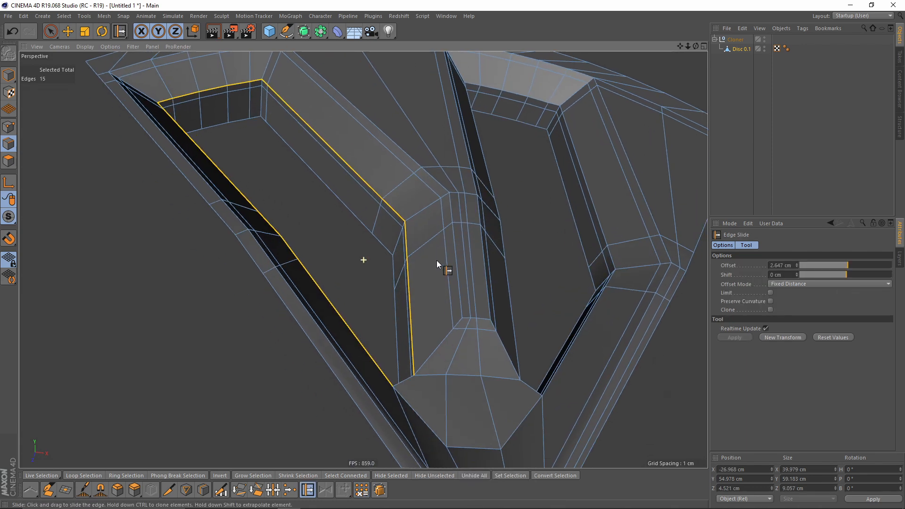
pyautogui.scroll(3, 403, 383)
pyautogui.moveTo(410, 293)
pyautogui.keyDown('alt'); pyautogui.mouseDown()
pyautogui.moveTo(471, 287)
pyautogui.moveTo(457, 306)
pyautogui.mouseUp(); pyautogui.keyUp('alt')
pyautogui.keyDown('alt'); pyautogui.moveTo(483, 303); pyautogui.dragTo(444, 339); pyautogui.keyUp('alt')
pyautogui.keyDown('alt'); pyautogui.moveTo(443, 354); pyautogui.dragTo(479, 346, button='right'); pyautogui.keyUp('alt')
pyautogui.keyDown('alt'); pyautogui.moveTo(479, 346); pyautogui.dragTo(443, 324); pyautogui.keyUp('alt')
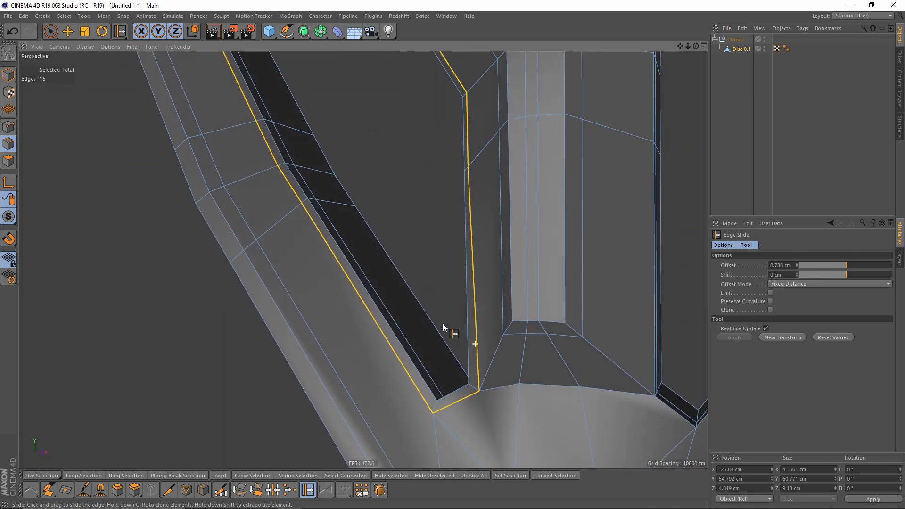
# Edge-slide the right window's inner rim loop by about -0.87 cm.
pyautogui.keyDown('alt'); pyautogui.moveTo(443, 323); pyautogui.dragTo(347, 300, button='right'); pyautogui.keyUp('alt')
pyautogui.keyDown('alt'); pyautogui.moveTo(347, 300); pyautogui.dragTo(432, 267); pyautogui.keyUp('alt')
pyautogui.doubleClick(432, 268)
pyautogui.keyDown('alt'); pyautogui.moveTo(434, 312); pyautogui.dragTo(413, 383); pyautogui.keyUp('alt')
pyautogui.keyDown('alt'); pyautogui.moveTo(444, 293); pyautogui.dragTo(427, 281); pyautogui.keyUp('alt')
pyautogui.keyDown('alt'); pyautogui.moveTo(426, 281); pyautogui.dragTo(467, 335); pyautogui.keyUp('alt')
pyautogui.keyDown('alt'); pyautogui.moveTo(468, 336); pyautogui.dragTo(471, 274, button='middle'); pyautogui.keyUp('alt')
pyautogui.moveTo(422, 240)
pyautogui.keyDown('alt'); pyautogui.mouseDown()
pyautogui.moveTo(444, 260)
pyautogui.moveTo(420, 246)
pyautogui.mouseUp(); pyautogui.keyUp('alt')
pyautogui.keyDown('alt'); pyautogui.moveTo(400, 212); pyautogui.dragTo(406, 190, button='middle'); pyautogui.keyUp('alt')
pyautogui.keyDown('alt'); pyautogui.moveTo(398, 216); pyautogui.dragTo(428, 212, button='right'); pyautogui.keyUp('alt')
# Select the front edge outline around both windows, including the middle spoke's end and the hub ring.
pyautogui.doubleClick(395, 225)
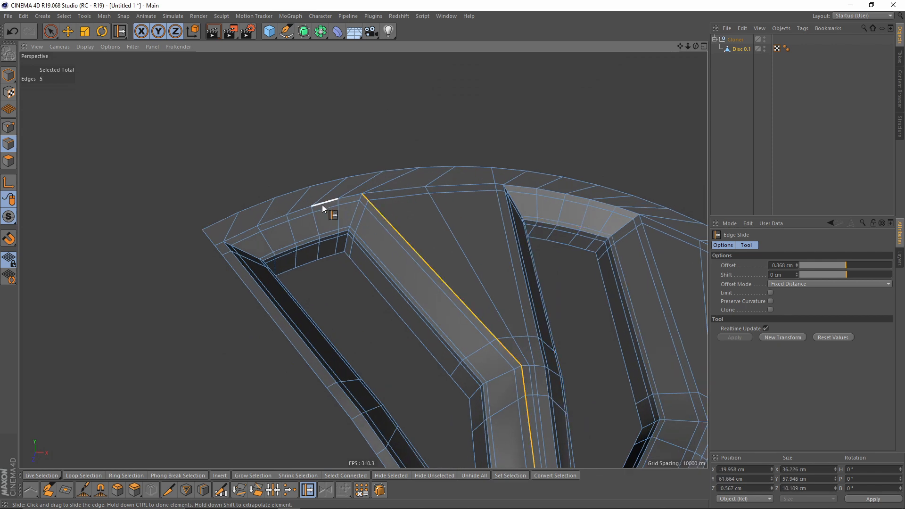
pyautogui.keyDown('shift'); pyautogui.doubleClick(321, 205); pyautogui.keyUp('shift')
pyautogui.keyDown('alt'); pyautogui.moveTo(309, 285); pyautogui.dragTo(306, 213, button='middle'); pyautogui.keyUp('alt')
pyautogui.keyDown('alt'); pyautogui.moveTo(307, 214); pyautogui.dragTo(306, 228); pyautogui.keyUp('alt')
pyautogui.keyDown('shift'); pyautogui.doubleClick(293, 270); pyautogui.keyUp('shift')
pyautogui.keyDown('alt'); pyautogui.moveTo(436, 342); pyautogui.dragTo(316, 158, button='middle'); pyautogui.keyUp('alt')
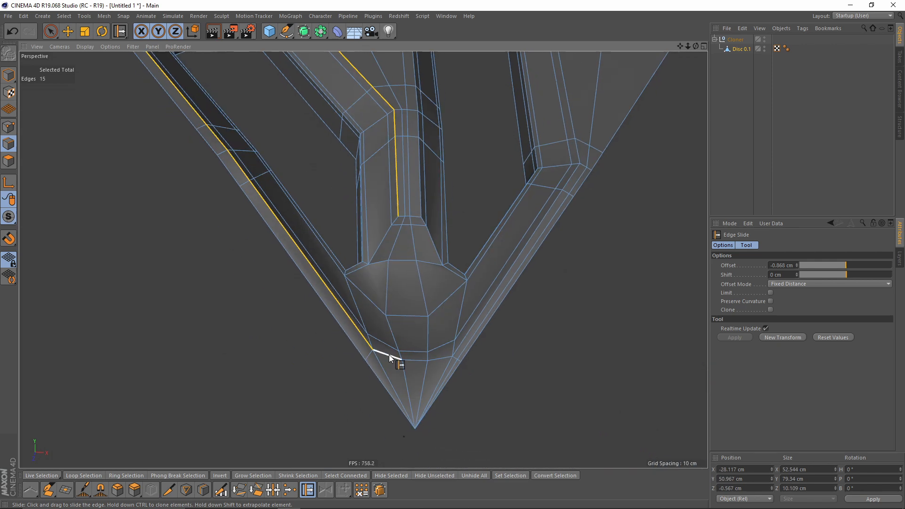
pyautogui.keyDown('shift'); pyautogui.doubleClick(389, 353); pyautogui.keyUp('shift')
pyautogui.keyDown('alt'); pyautogui.moveTo(471, 347); pyautogui.dragTo(477, 220); pyautogui.keyUp('alt')
pyautogui.keyDown('shift'); pyautogui.doubleClick(465, 341); pyautogui.keyUp('shift')
pyautogui.keyDown('shift'); pyautogui.doubleClick(392, 233); pyautogui.keyUp('shift')
pyautogui.keyDown('shift'); pyautogui.doubleClick(434, 196); pyautogui.keyUp('shift')
pyautogui.keyDown('alt'); pyautogui.moveTo(465, 248); pyautogui.dragTo(433, 127, button='middle'); pyautogui.keyUp('alt')
pyautogui.scroll(2, 368, 313)
pyautogui.keyDown('shift'); pyautogui.doubleClick(363, 302); pyautogui.keyUp('shift')
pyautogui.keyDown('alt'); pyautogui.moveTo(363, 303); pyautogui.dragTo(356, 248, button='middle'); pyautogui.keyUp('alt')
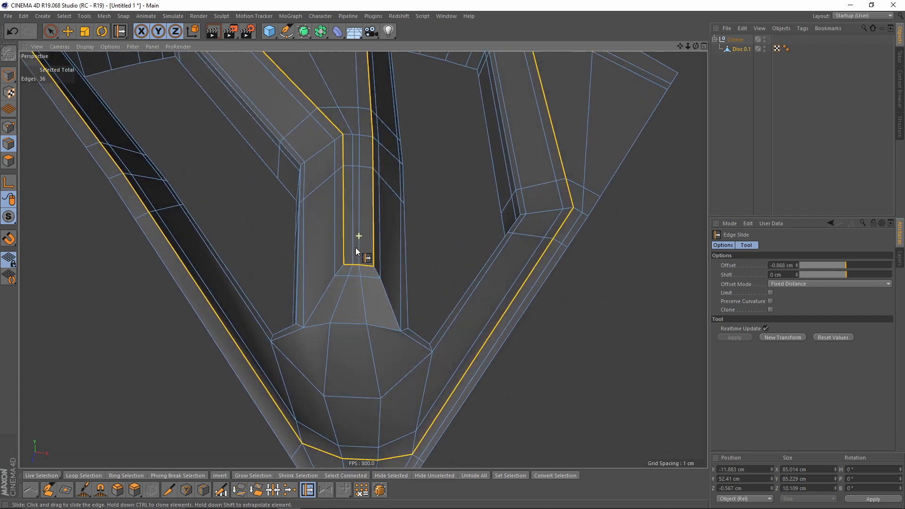
# Slide individual points at the middle spoke's hub end to adjust its shape.
pyautogui.keyDown('alt'); pyautogui.moveTo(355, 247); pyautogui.dragTo(351, 278); pyautogui.keyUp('alt')
pyautogui.keyDown('alt'); pyautogui.moveTo(351, 278); pyautogui.dragTo(349, 294, button='middle'); pyautogui.keyUp('alt')
pyautogui.keyDown('alt'); pyautogui.moveTo(348, 294); pyautogui.dragTo(338, 346); pyautogui.keyUp('alt')
pyautogui.scroll(2, 354, 300)
pyautogui.keyDown('alt'); pyautogui.moveTo(358, 298); pyautogui.dragTo(364, 259, button='middle'); pyautogui.keyUp('alt')
pyautogui.moveTo(363, 260)
pyautogui.keyDown('alt'); pyautogui.mouseDown()
pyautogui.moveTo(349, 265)
pyautogui.moveTo(352, 226)
pyautogui.moveTo(355, 235)
pyautogui.moveTo(312, 234)
pyautogui.mouseUp(); pyautogui.keyUp('alt')
pyautogui.scroll(2, 355, 235)
pyautogui.click(14, 131)
pyautogui.scroll(2, 358, 250)
pyautogui.moveTo(333, 268)
pyautogui.mouseDown()
pyautogui.moveTo(301, 266)
pyautogui.moveTo(334, 267)
pyautogui.mouseUp()
pyautogui.keyDown('alt'); pyautogui.moveTo(361, 231); pyautogui.dragTo(363, 239, button='middle'); pyautogui.keyUp('alt')
pyautogui.scroll(1, 314, 244)
pyautogui.moveTo(309, 243)
pyautogui.mouseDown()
pyautogui.moveTo(341, 244)
pyautogui.moveTo(316, 253)
pyautogui.moveTo(308, 243)
pyautogui.mouseUp()
# Move the two short side edges at the middle spoke's tip up along the spoke to round off its end.
pyautogui.click(9, 145)
pyautogui.press('e')
pyautogui.click(272, 252)
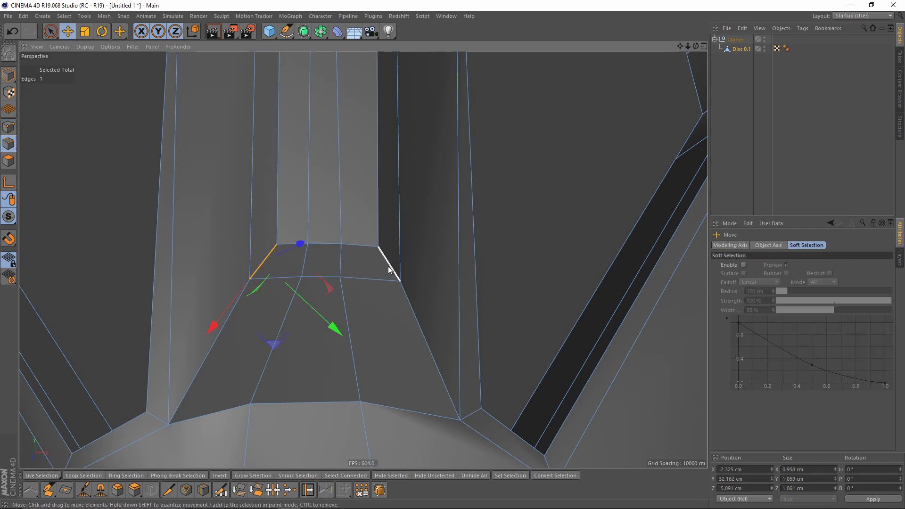
pyautogui.keyDown('shift'); pyautogui.click(389, 266); pyautogui.keyUp('shift')
pyautogui.keyDown('alt'); pyautogui.moveTo(388, 231); pyautogui.dragTo(364, 231, button='right'); pyautogui.keyUp('alt')
pyautogui.keyDown('alt'); pyautogui.moveTo(364, 231); pyautogui.dragTo(376, 288); pyautogui.keyUp('alt')
pyautogui.moveTo(373, 204)
pyautogui.mouseDown()
pyautogui.moveTo(372, 195)
pyautogui.moveTo(365, 210)
pyautogui.moveTo(372, 198)
pyautogui.mouseUp()
pyautogui.keyDown('alt'); pyautogui.moveTo(380, 278); pyautogui.dragTo(381, 260); pyautogui.keyUp('alt')
pyautogui.keyDown('alt'); pyautogui.moveTo(381, 259); pyautogui.dragTo(369, 308, button='right'); pyautogui.keyUp('alt')
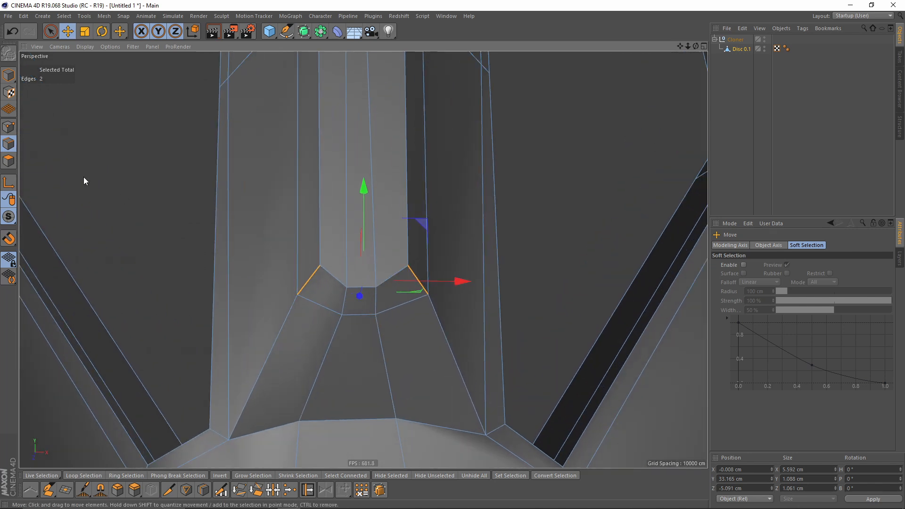
# Scale the two centre points of the spoke tip's front row to about 1.4 cm apart and the row below to 2.1 cm.
pyautogui.click(9, 126)
pyautogui.click(376, 287)
pyautogui.keyDown('shift'); pyautogui.click(344, 290); pyautogui.keyUp('shift')
pyautogui.press('t')
pyautogui.moveTo(459, 288); pyautogui.dragTo(471, 288)
pyautogui.press('e')
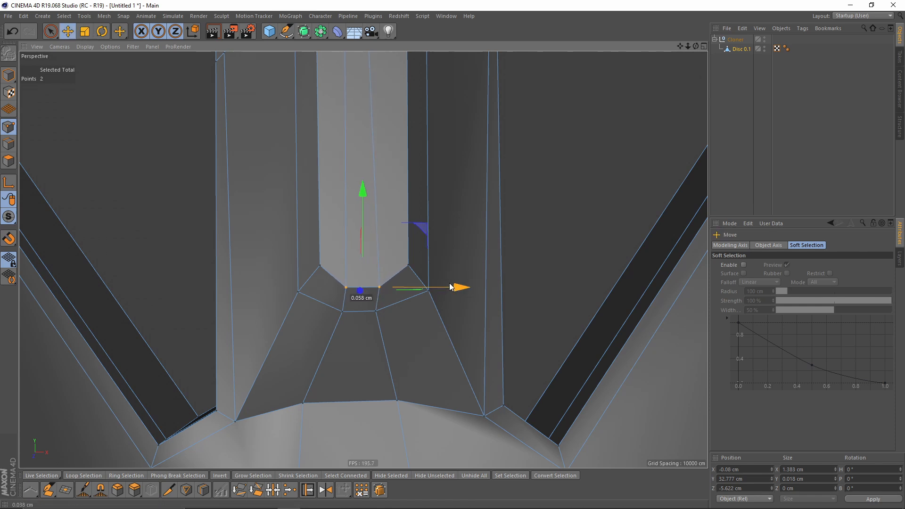
pyautogui.click(376, 312)
pyautogui.keyDown('shift'); pyautogui.click(342, 312); pyautogui.keyUp('shift')
pyautogui.press('t')
pyautogui.moveTo(460, 310); pyautogui.dragTo(508, 307)
pyautogui.press('e')
# Add a loop cut across the middle spoke just above its rounded tip.
pyautogui.keyDown('alt'); pyautogui.moveTo(376, 278); pyautogui.dragTo(312, 270); pyautogui.keyUp('alt')
pyautogui.rightClick(409, 213)
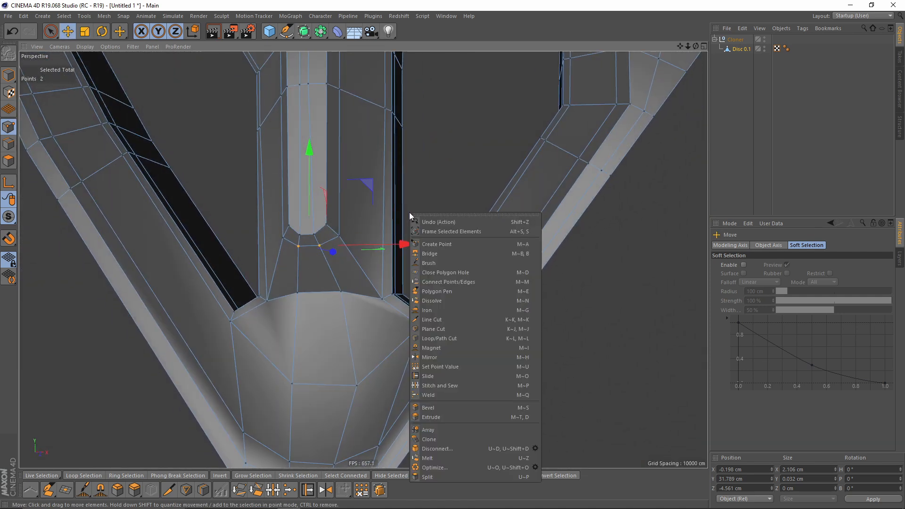
pyautogui.click(451, 340)
pyautogui.keyDown('alt'); pyautogui.moveTo(406, 247); pyautogui.dragTo(377, 240); pyautogui.keyUp('alt')
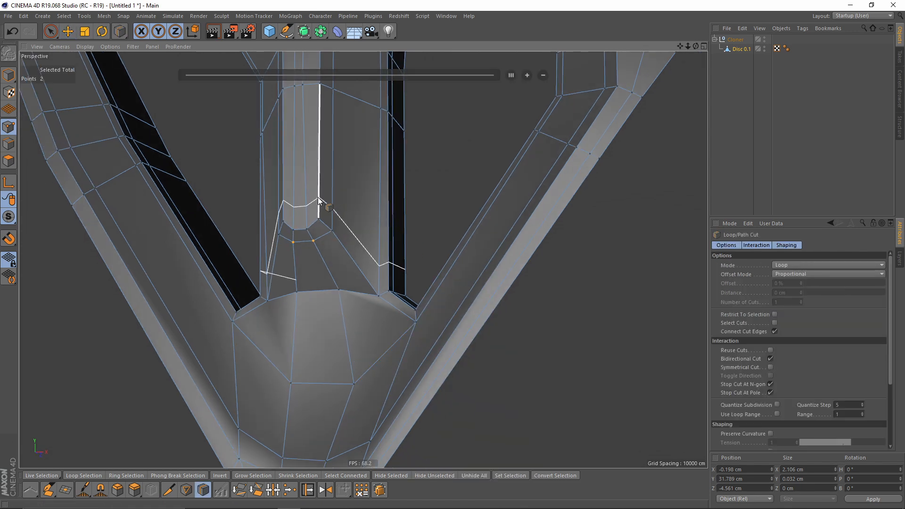
pyautogui.click(318, 197)
# Reselect the full front edge outline along the border spokes, window tops, hub ring and the middle spoke's rounded tip.
pyautogui.keyDown('alt'); pyautogui.moveTo(318, 197); pyautogui.dragTo(60, 140); pyautogui.keyUp('alt')
pyautogui.click(9, 144)
pyautogui.keyDown('alt'); pyautogui.moveTo(232, 180); pyautogui.dragTo(348, 180); pyautogui.keyUp('alt')
pyautogui.press('e')
pyautogui.doubleClick(341, 182)
pyautogui.keyDown('shift'); pyautogui.doubleClick(282, 151); pyautogui.keyUp('shift')
pyautogui.keyDown('alt'); pyautogui.moveTo(288, 287); pyautogui.dragTo(290, 222, button='middle'); pyautogui.keyUp('alt')
pyautogui.keyDown('alt'); pyautogui.moveTo(290, 221); pyautogui.dragTo(329, 324, button='right'); pyautogui.keyUp('alt')
pyautogui.keyDown('shift'); pyautogui.doubleClick(330, 324); pyautogui.keyUp('shift')
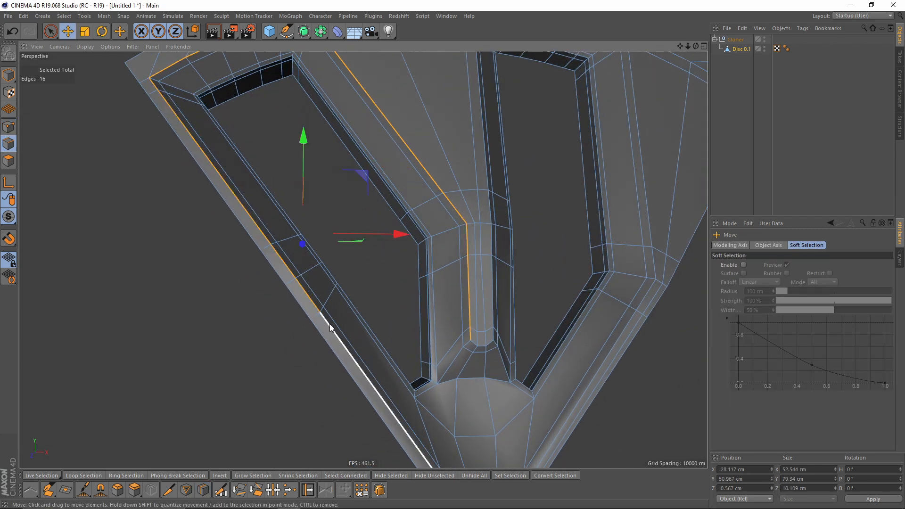
pyautogui.scroll(-3, 329, 324)
pyautogui.keyDown('alt'); pyautogui.moveTo(431, 385); pyautogui.dragTo(386, 315, button='middle'); pyautogui.keyUp('alt')
pyautogui.scroll(2, 385, 364)
pyautogui.keyDown('shift'); pyautogui.doubleClick(375, 377); pyautogui.keyUp('shift')
pyautogui.keyDown('shift'); pyautogui.doubleClick(450, 357); pyautogui.keyUp('shift')
pyautogui.keyDown('alt'); pyautogui.moveTo(512, 203); pyautogui.dragTo(473, 399, button='middle'); pyautogui.keyUp('alt')
pyautogui.keyDown('shift'); pyautogui.doubleClick(429, 131); pyautogui.keyUp('shift')
pyautogui.keyDown('shift'); pyautogui.doubleClick(356, 157); pyautogui.keyUp('shift')
pyautogui.scroll(2, 362, 348)
pyautogui.scroll(-1, 340, 334)
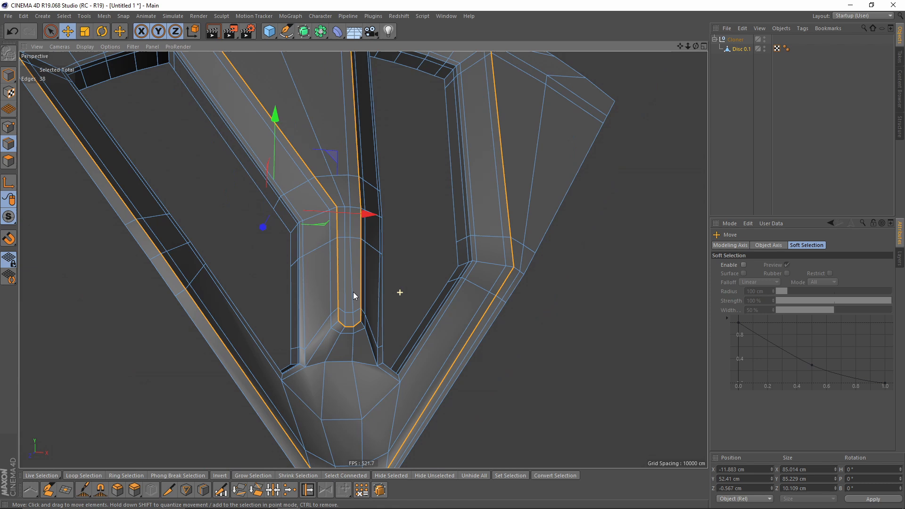
# Clone the selected front outline outward onto the spoke faces with the Slide tool.
pyautogui.keyDown('alt'); pyautogui.moveTo(353, 295); pyautogui.dragTo(433, 288); pyautogui.keyUp('alt')
pyautogui.rightClick(433, 287)
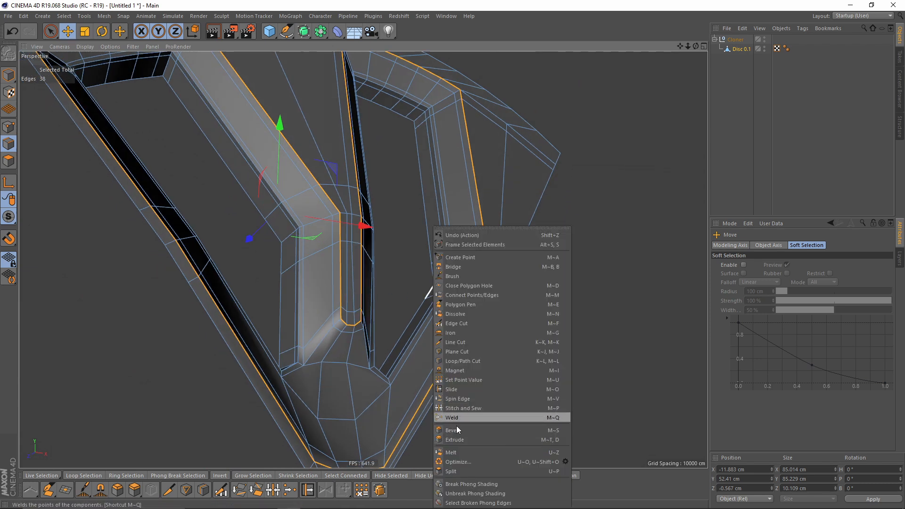
pyautogui.click(454, 389)
pyautogui.keyDown('alt'); pyautogui.moveTo(334, 217); pyautogui.dragTo(471, 312, button='middle'); pyautogui.keyUp('alt')
pyautogui.scroll(2, 338, 125)
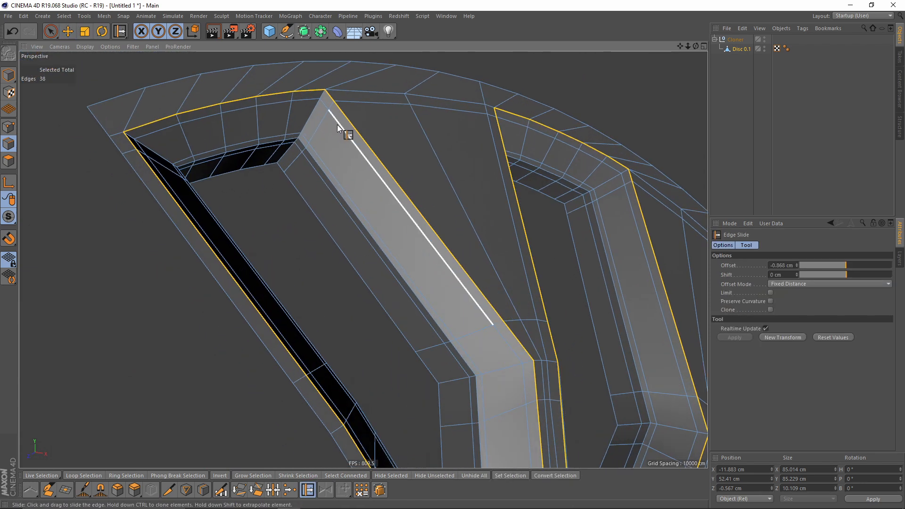
pyautogui.moveTo(357, 128)
pyautogui.keyDown('ctrl'); pyautogui.mouseDown()
pyautogui.moveTo(396, 212)
pyautogui.moveTo(327, 171)
pyautogui.moveTo(367, 149)
pyautogui.moveTo(405, 147)
pyautogui.mouseUp(); pyautogui.keyUp('ctrl')
# Slide the points of the new outline above the right window slightly so they follow the rim's curve.
pyautogui.click(8, 127)
pyautogui.scroll(3, 383, 156)
pyautogui.keyDown('alt'); pyautogui.moveTo(406, 146); pyautogui.dragTo(363, 191); pyautogui.keyUp('alt')
pyautogui.scroll(-2, 310, 186)
pyautogui.scroll(-3, 330, 193)
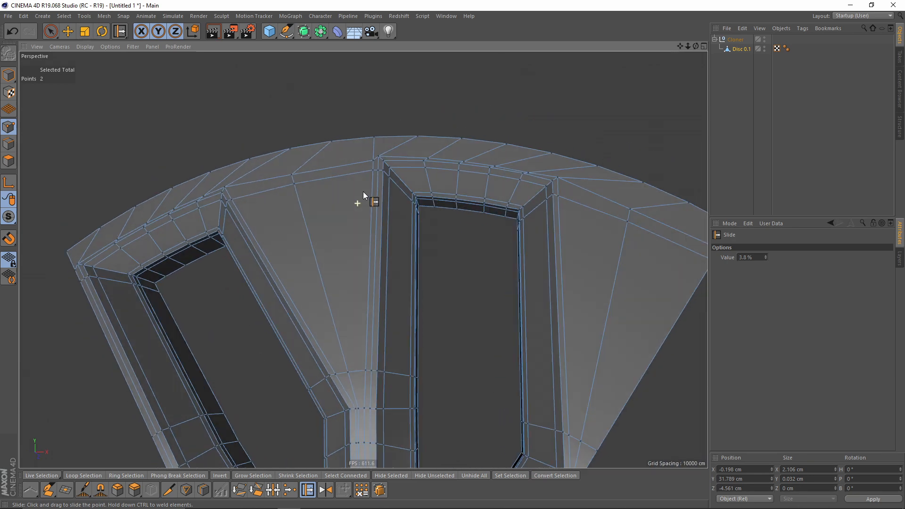
pyautogui.scroll(4, 479, 175)
pyautogui.moveTo(481, 158); pyautogui.dragTo(483, 154)
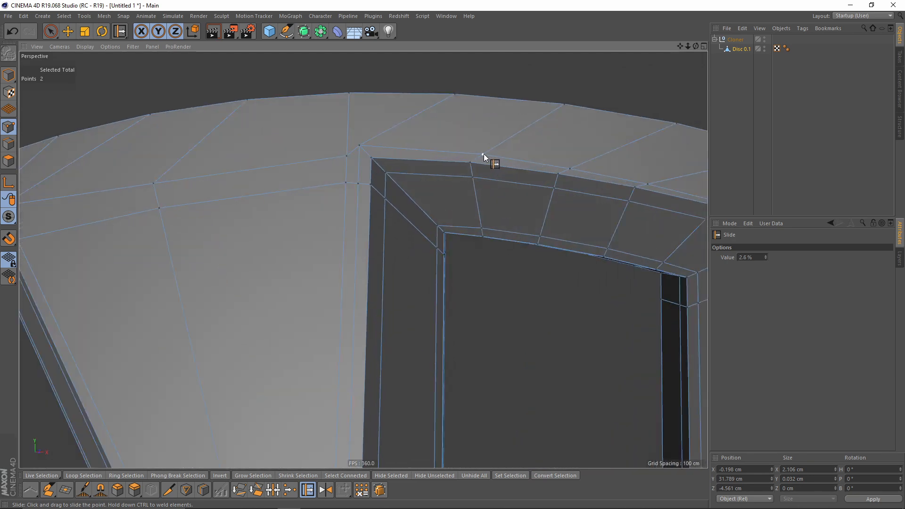
pyautogui.moveTo(572, 168); pyautogui.dragTo(574, 167)
pyautogui.keyDown('alt'); pyautogui.moveTo(574, 167); pyautogui.dragTo(452, 171); pyautogui.keyUp('alt')
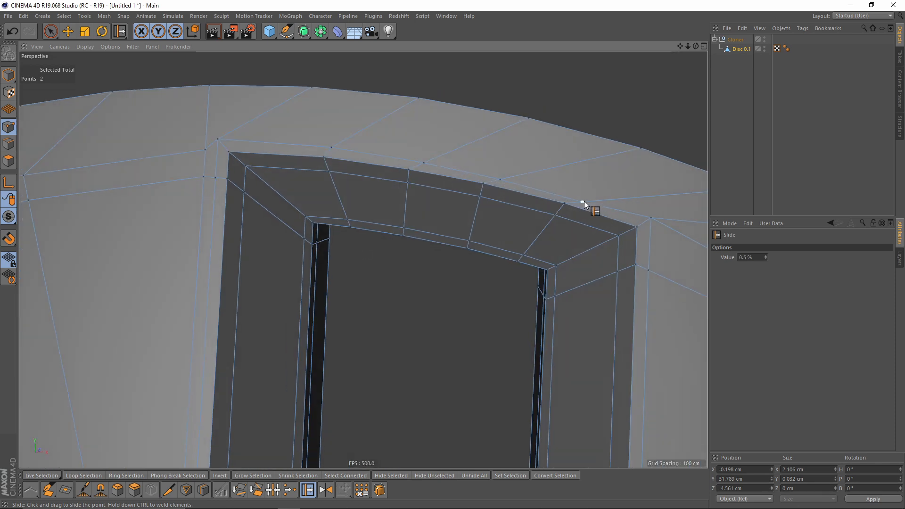
pyautogui.moveTo(585, 201); pyautogui.dragTo(585, 200)
# Slide a point beside the middle spoke's rounded tip outward by 4.9 %.
pyautogui.keyDown('alt'); pyautogui.moveTo(605, 200); pyautogui.dragTo(547, 208, button='right'); pyautogui.keyUp('alt')
pyautogui.keyDown('alt'); pyautogui.moveTo(559, 235); pyautogui.dragTo(575, 268); pyautogui.keyUp('alt')
pyautogui.keyDown('alt'); pyautogui.moveTo(424, 424); pyautogui.dragTo(389, 144, button='middle'); pyautogui.keyUp('alt')
pyautogui.keyDown('alt'); pyautogui.moveTo(370, 200); pyautogui.dragTo(371, 169); pyautogui.keyUp('alt')
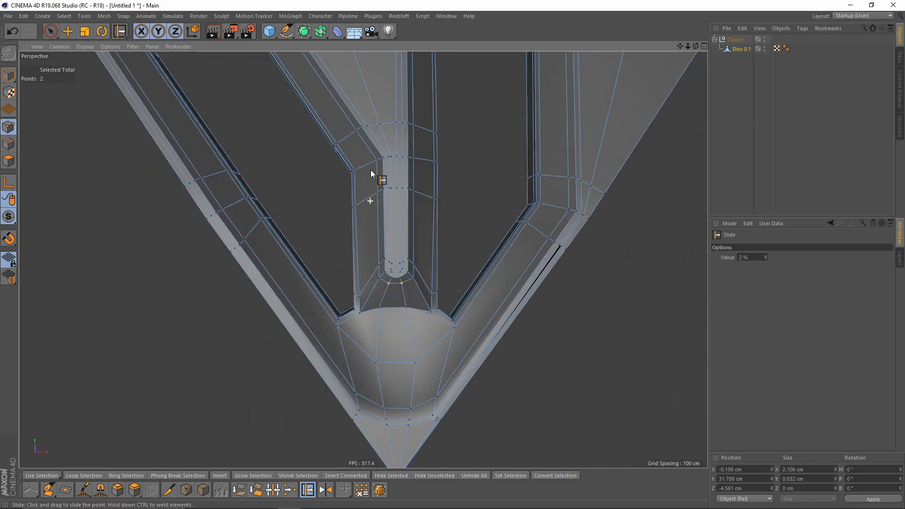
pyautogui.keyDown('alt'); pyautogui.moveTo(371, 258); pyautogui.dragTo(386, 259, button='right'); pyautogui.keyUp('alt')
pyautogui.keyDown('alt'); pyautogui.moveTo(363, 258); pyautogui.dragTo(361, 239); pyautogui.keyUp('alt')
pyautogui.keyDown('alt'); pyautogui.moveTo(361, 240); pyautogui.dragTo(341, 219, button='right'); pyautogui.keyUp('alt')
pyautogui.moveTo(385, 286)
pyautogui.keyDown('alt'); pyautogui.mouseDown()
pyautogui.moveTo(386, 296)
pyautogui.moveTo(364, 278)
pyautogui.moveTo(399, 283)
pyautogui.mouseUp(); pyautogui.keyUp('alt')
pyautogui.scroll(3, 386, 296)
pyautogui.keyDown('alt'); pyautogui.moveTo(400, 286); pyautogui.dragTo(412, 319); pyautogui.keyUp('alt')
pyautogui.moveTo(364, 284); pyautogui.dragTo(341, 294)
# Put the disc section under a Subdivision Surface generator and inspect the smoothed spokes.
pyautogui.scroll(-3, 401, 287)
pyautogui.scroll(-3, 312, 296)
pyautogui.keyDown('alt'); pyautogui.moveTo(503, 200); pyautogui.dragTo(507, 120); pyautogui.keyUp('alt')
pyautogui.keyDown('alt'); pyautogui.moveTo(465, 118); pyautogui.dragTo(452, 130, button='middle'); pyautogui.keyUp('alt')
pyautogui.keyDown('alt'); pyautogui.moveTo(451, 131); pyautogui.dragTo(450, 149); pyautogui.keyUp('alt')
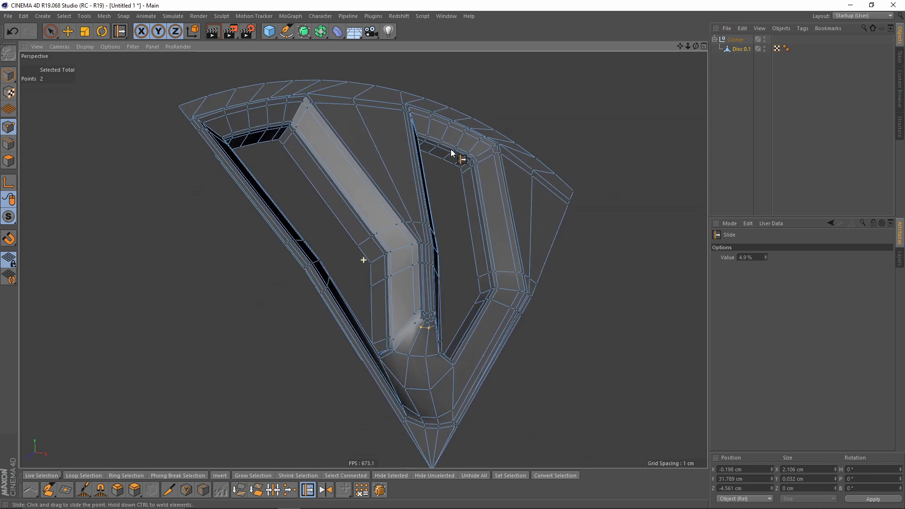
pyautogui.keyDown('alt'); pyautogui.moveTo(363, 113); pyautogui.dragTo(340, 55, button='right'); pyautogui.keyUp('alt')
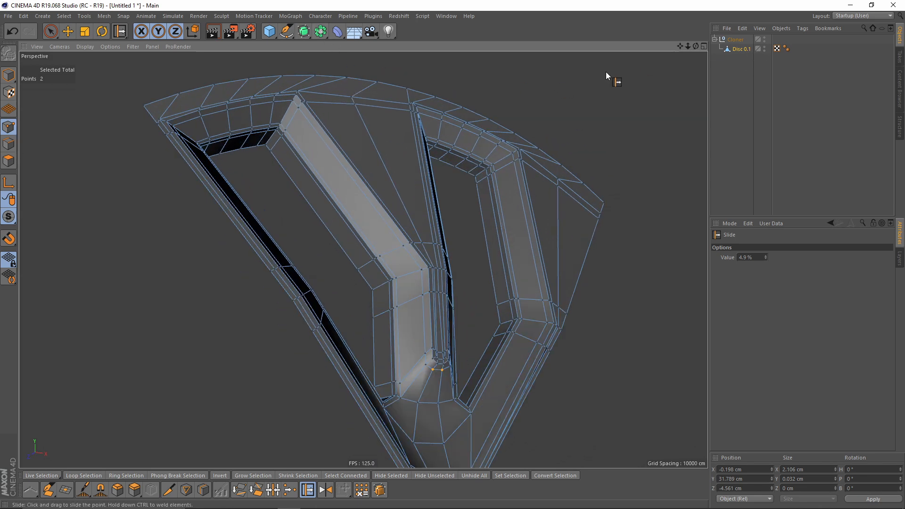
pyautogui.moveTo(303, 31); pyautogui.dragTo(320, 51)
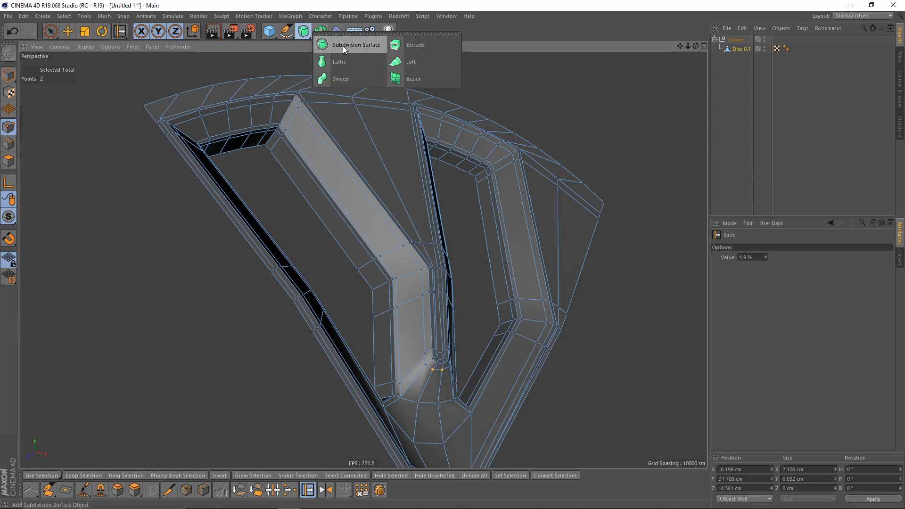
pyautogui.click(356, 47)
pyautogui.scroll(3, 409, 215)
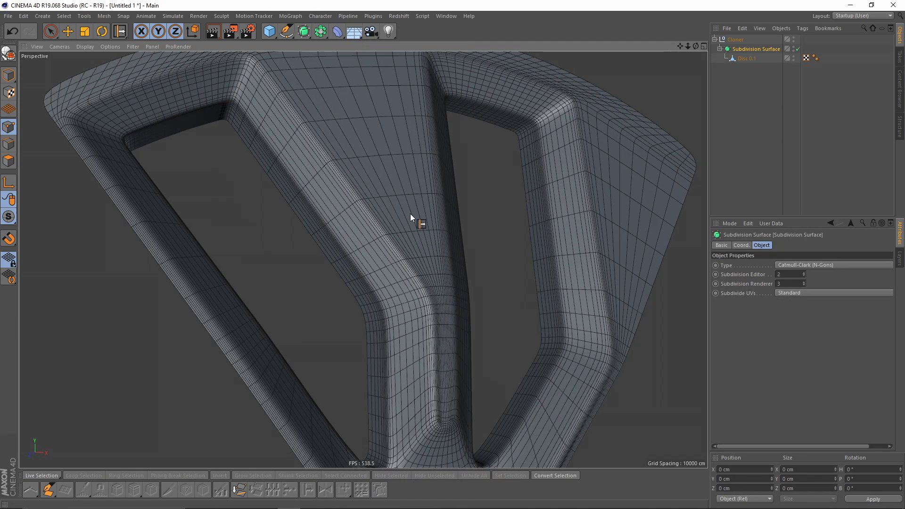
# Inspect the smoothed section and switch off its Subdivision Surface to edit the Disc 0.1 cage.
pyautogui.scroll(2, 400, 220)
pyautogui.scroll(-6, 394, 224)
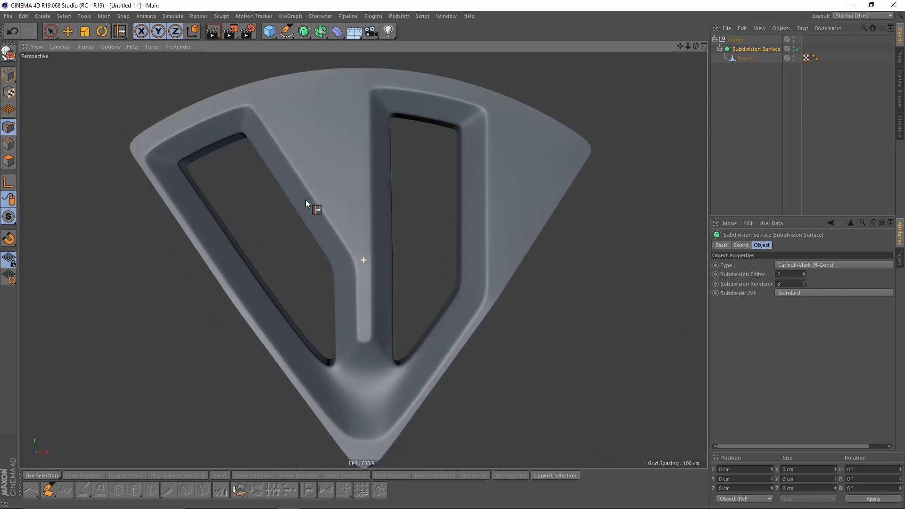
pyautogui.keyDown('alt'); pyautogui.moveTo(284, 196); pyautogui.dragTo(363, 258); pyautogui.keyUp('alt')
pyautogui.keyDown('alt'); pyautogui.moveTo(364, 259); pyautogui.dragTo(341, 198); pyautogui.keyUp('alt')
pyautogui.click(734, 58)
pyautogui.press('q')
pyautogui.scroll(2, 392, 141)
pyautogui.keyDown('alt'); pyautogui.moveTo(418, 135); pyautogui.dragTo(380, 161, button='middle'); pyautogui.keyUp('alt')
pyautogui.scroll(2, 380, 161)
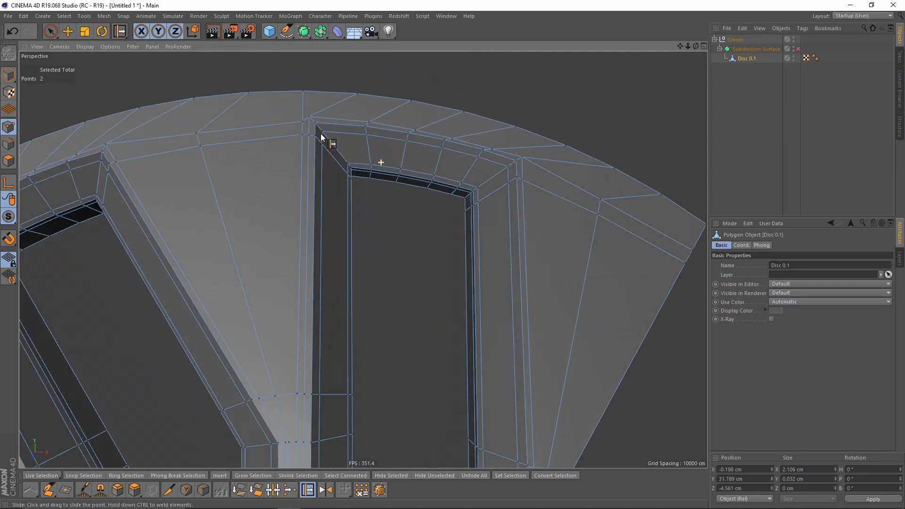
# Select the six-edge cross line nearest the right window's upper left corner for sliding, with smoothing back on.
pyautogui.click(15, 144)
pyautogui.scroll(1, 367, 126)
pyautogui.click(368, 124)
pyautogui.press('m')
pyautogui.press('o')
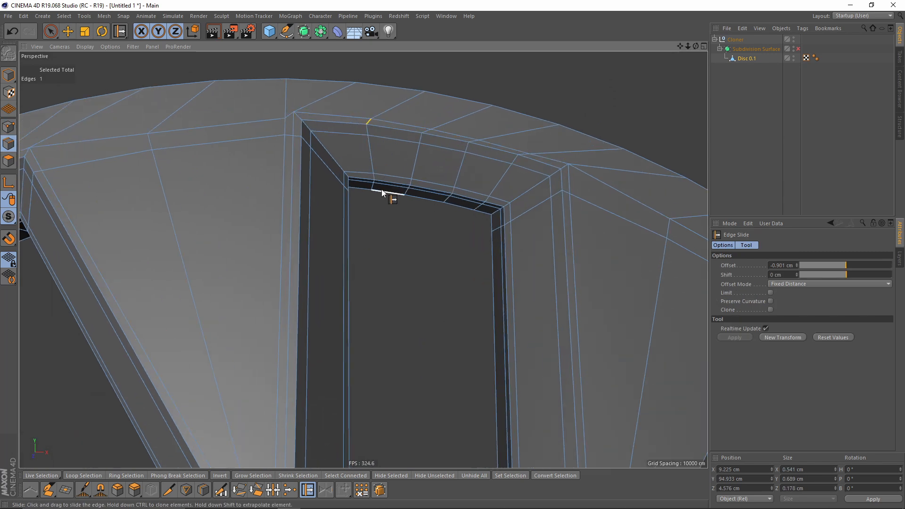
pyautogui.keyDown('shift'); pyautogui.moveTo(376, 185); pyautogui.dragTo(336, 129); pyautogui.keyUp('shift')
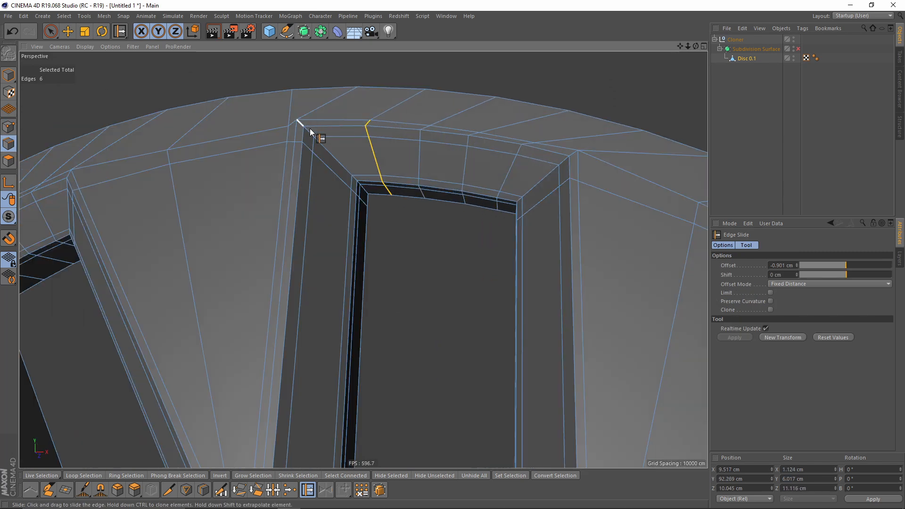
pyautogui.scroll(2, 314, 118)
pyautogui.press('q')
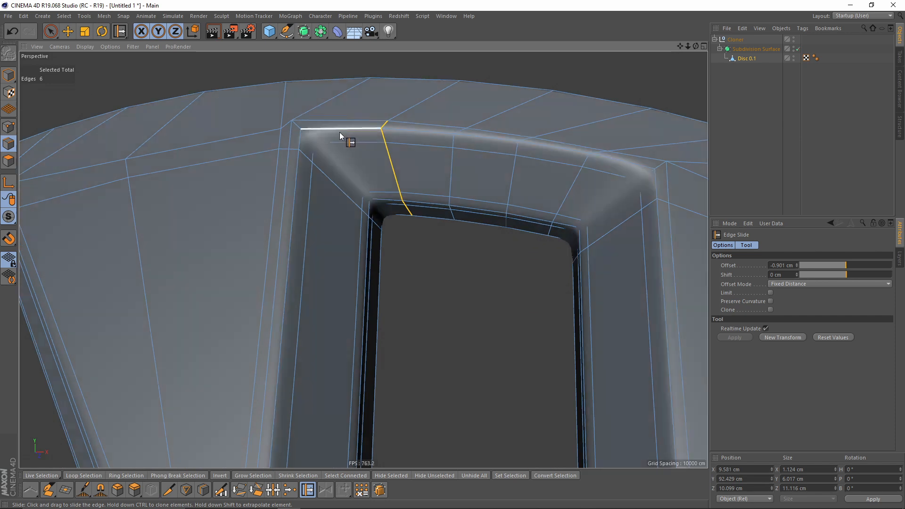
# Set the Slide offset mode to Proportional and slide the selected line toward the right window's upper left corner by about -69.9 %.
pyautogui.moveTo(387, 156); pyautogui.dragTo(362, 154)
pyautogui.hotkey('ctrl', 'z')
pyautogui.click(796, 284)
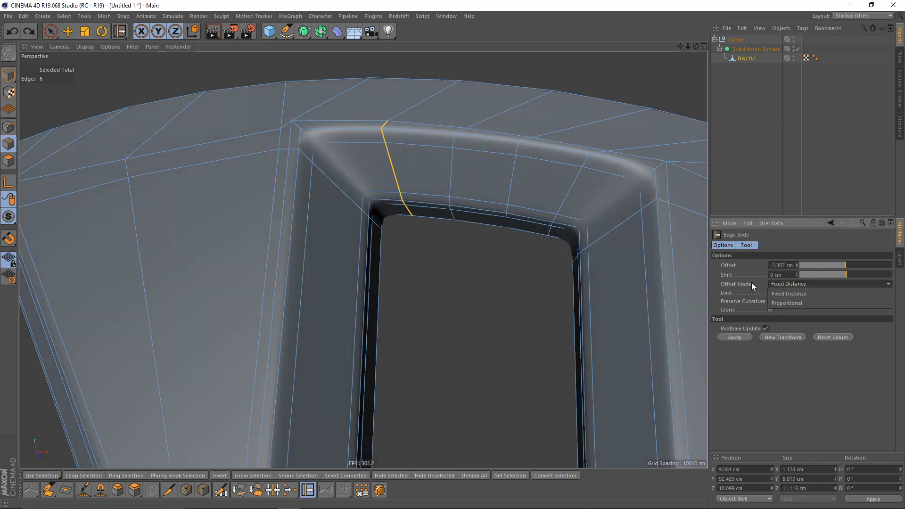
pyautogui.click(794, 302)
pyautogui.scroll(1, 417, 152)
pyautogui.moveTo(417, 151); pyautogui.dragTo(331, 157)
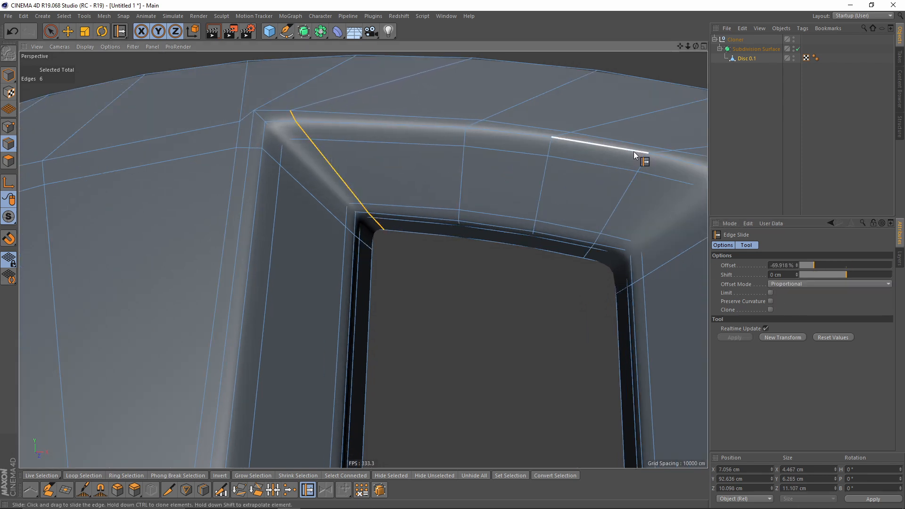
# Slide the last cross line above the right window toward its upper right corner by 69.13 %.
pyautogui.keyDown('alt'); pyautogui.moveTo(634, 151); pyautogui.dragTo(483, 162); pyautogui.keyUp('alt')
pyautogui.doubleClick(500, 123)
pyautogui.moveTo(481, 200); pyautogui.dragTo(290, 182)
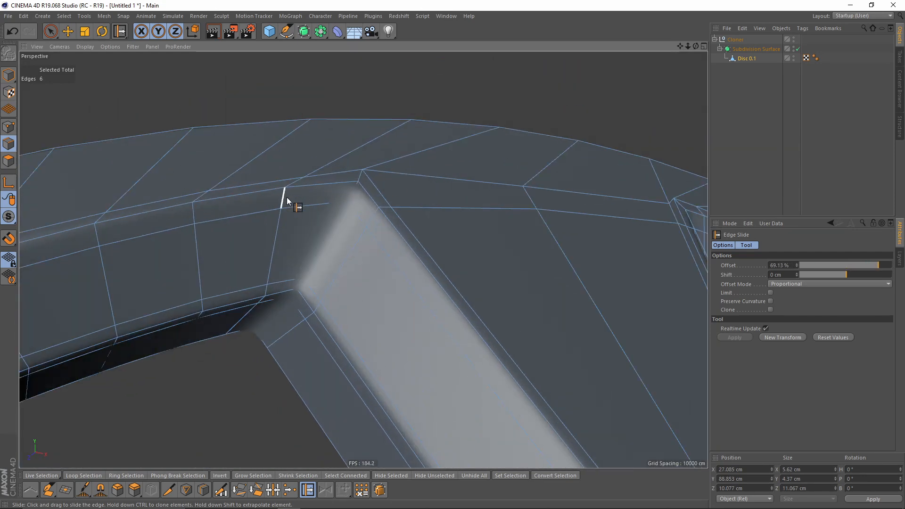
# Slide the cross line beside the left window's upper right corner toward that corner by about 56.7 %.
pyautogui.click(291, 189)
pyautogui.keyDown('alt'); pyautogui.moveTo(307, 242); pyautogui.dragTo(267, 313); pyautogui.keyUp('alt')
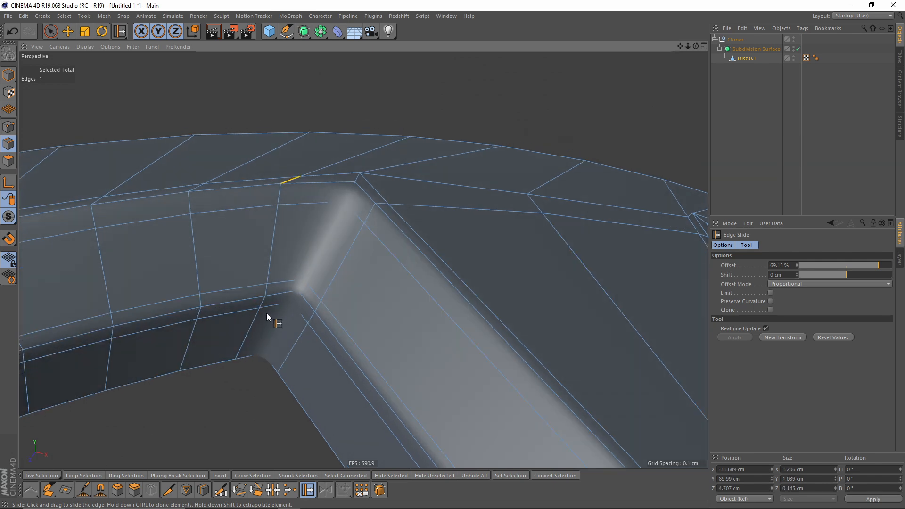
pyautogui.doubleClick(262, 314)
pyautogui.moveTo(280, 224); pyautogui.dragTo(317, 223)
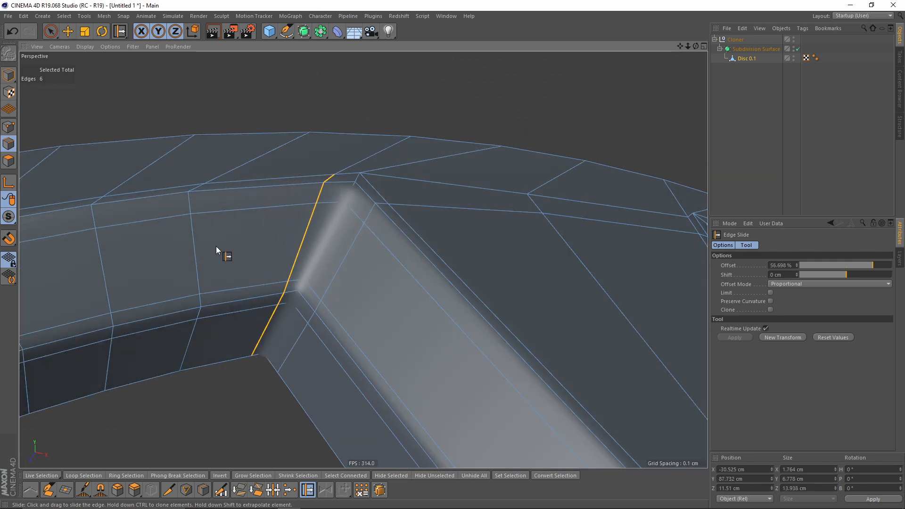
# Slide the cross line at the left window's outer end toward its upper left corner by about -65.2 %.
pyautogui.keyDown('alt'); pyautogui.moveTo(213, 250); pyautogui.dragTo(334, 222, button='middle'); pyautogui.keyUp('alt')
pyautogui.keyDown('alt'); pyautogui.moveTo(334, 222); pyautogui.dragTo(237, 259); pyautogui.keyUp('alt')
pyautogui.click(276, 195)
pyautogui.doubleClick(313, 242)
pyautogui.moveTo(313, 242); pyautogui.dragTo(301, 191)
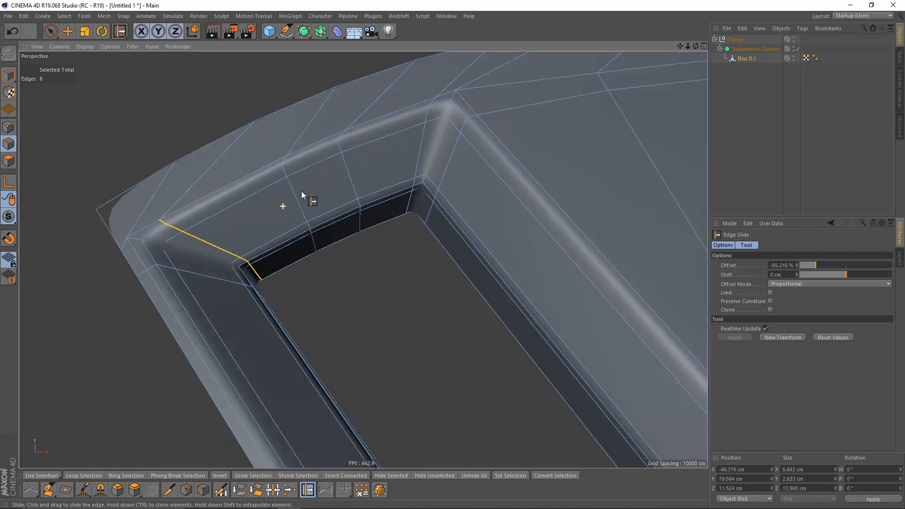
# Even out the remaining cross edges above the windows, sliding the short pair above the right window by 28.128 %.
pyautogui.moveTo(285, 160); pyautogui.dragTo(279, 172)
pyautogui.keyDown('shift'); pyautogui.click(285, 166); pyautogui.keyUp('shift')
pyautogui.press('q')
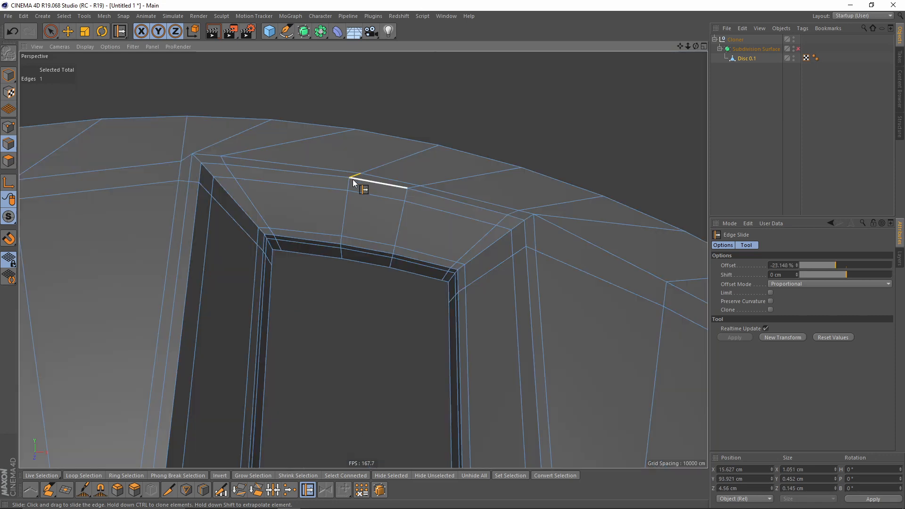
pyautogui.keyDown('shift'); pyautogui.click(351, 182); pyautogui.keyUp('shift')
pyautogui.moveTo(352, 182); pyautogui.dragTo(345, 182)
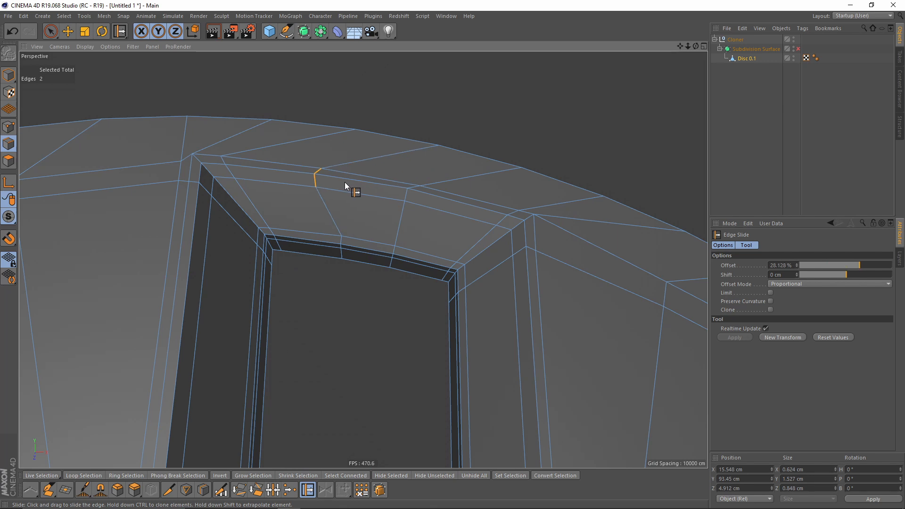
# Check the smoothed section in point mode, and turn smoothing off again to work on the hub tip.
pyautogui.click(9, 126)
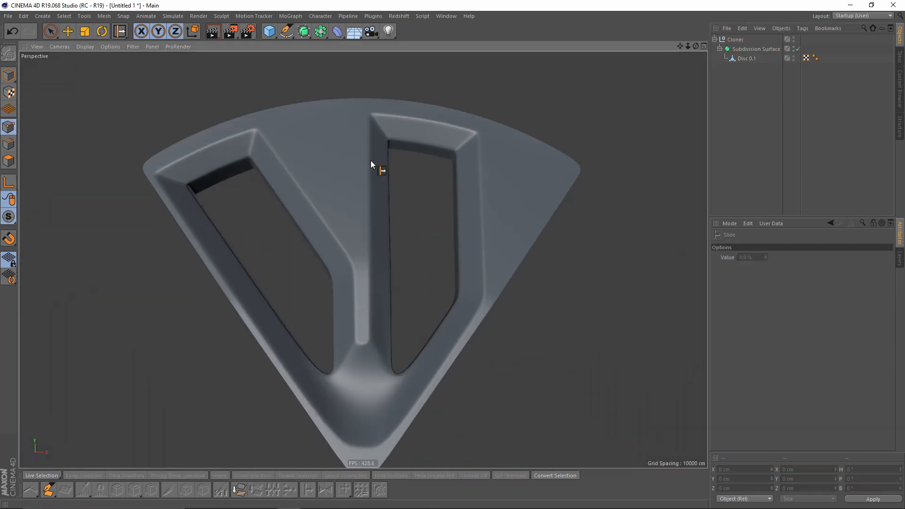
pyautogui.moveTo(361, 182)
pyautogui.keyDown('alt'); pyautogui.mouseDown()
pyautogui.moveTo(359, 208)
pyautogui.moveTo(340, 214)
pyautogui.moveTo(385, 194)
pyautogui.moveTo(369, 173)
pyautogui.moveTo(377, 180)
pyautogui.mouseUp(); pyautogui.keyUp('alt')
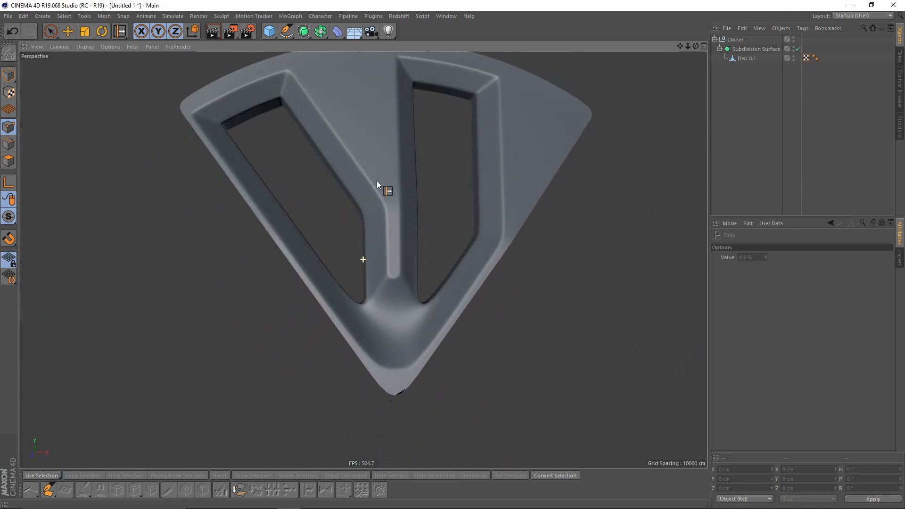
pyautogui.click(745, 58)
pyautogui.press('q')
pyautogui.keyDown('alt'); pyautogui.moveTo(385, 173); pyautogui.dragTo(378, 132, button='middle'); pyautogui.keyUp('alt')
pyautogui.keyDown('alt'); pyautogui.moveTo(405, 280); pyautogui.dragTo(406, 275, button='right'); pyautogui.keyUp('alt')
pyautogui.keyDown('alt'); pyautogui.moveTo(402, 314); pyautogui.dragTo(352, 312, button='middle'); pyautogui.keyUp('alt')
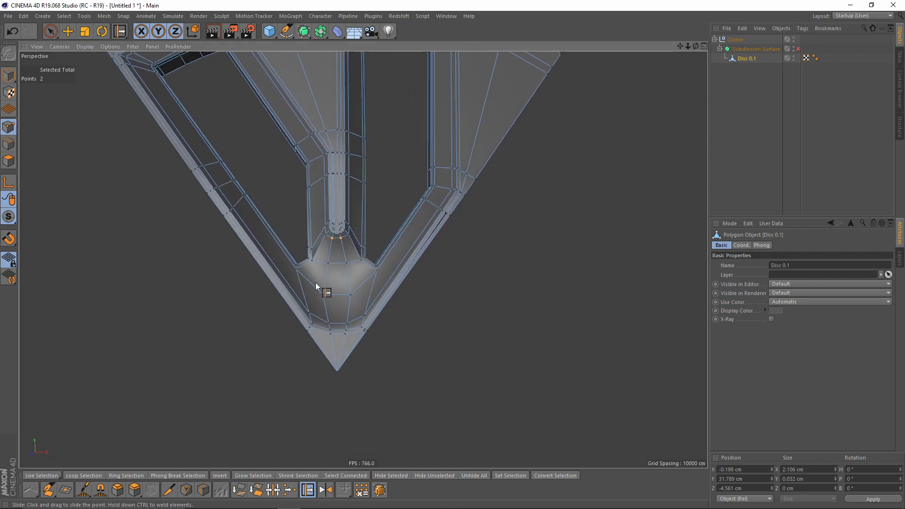
pyautogui.scroll(2, 383, 259)
# Add a cylinder primitive and set its orientation to +Z.
pyautogui.moveTo(272, 31); pyautogui.dragTo(454, 47)
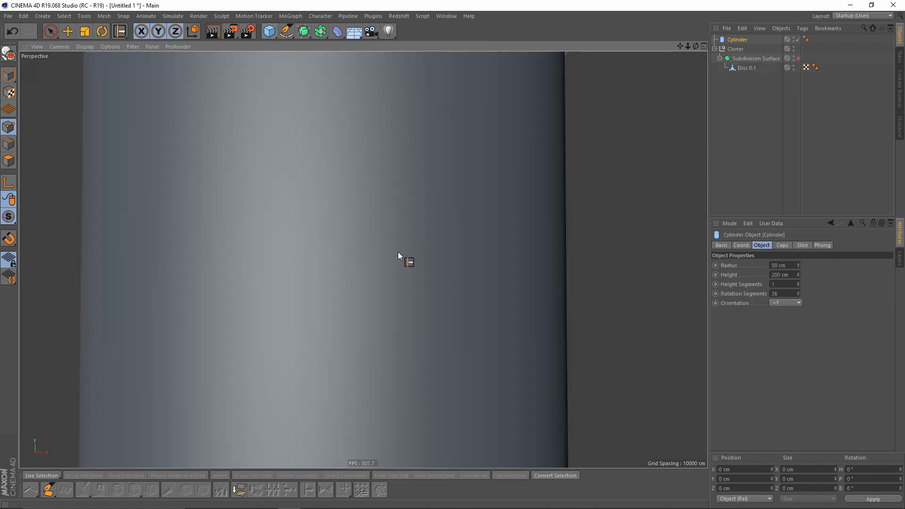
pyautogui.scroll(-2, 443, 268)
pyautogui.scroll(-2, 789, 306)
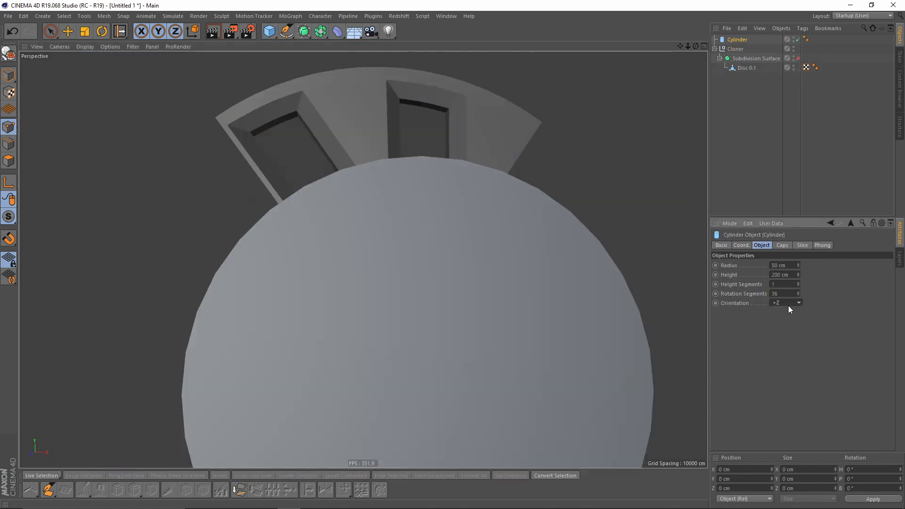
pyautogui.scroll(-1, 482, 299)
# Scale the cylinder down to a 12.25 cm radius and move it up toward the hub tip.
pyautogui.press('t')
pyautogui.moveTo(533, 276); pyautogui.dragTo(285, 335)
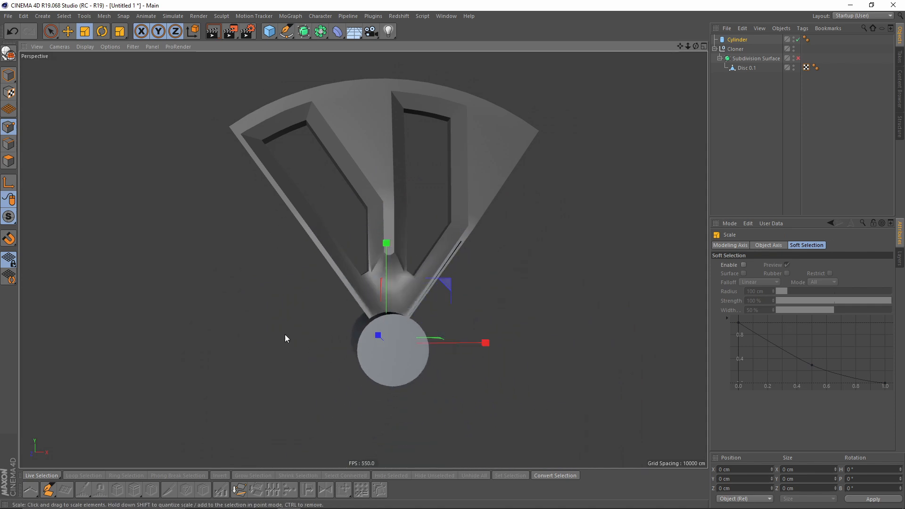
pyautogui.press('e')
pyautogui.moveTo(380, 256); pyautogui.dragTo(392, 231)
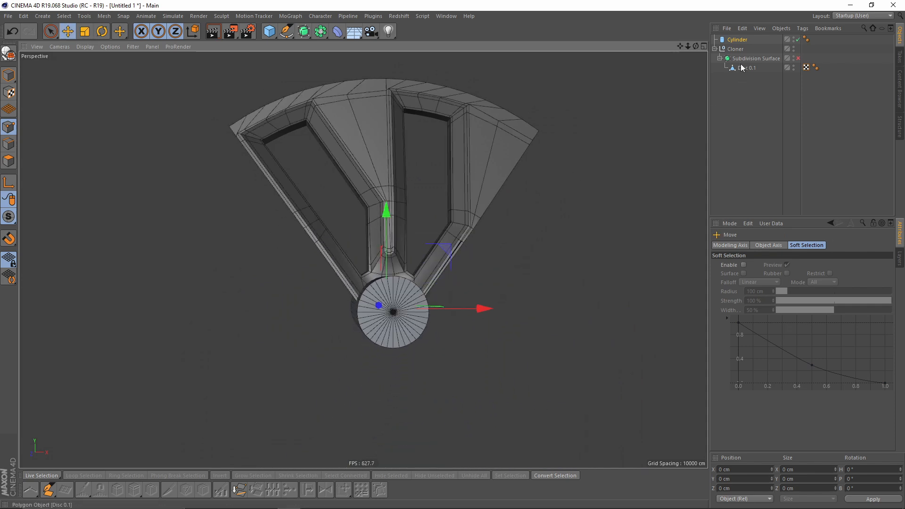
# Set the cylinder's rotation segments to 6.
pyautogui.click(738, 39)
pyautogui.moveTo(781, 293); pyautogui.dragTo(740, 294)
pyautogui.write('6')
pyautogui.press('Return')
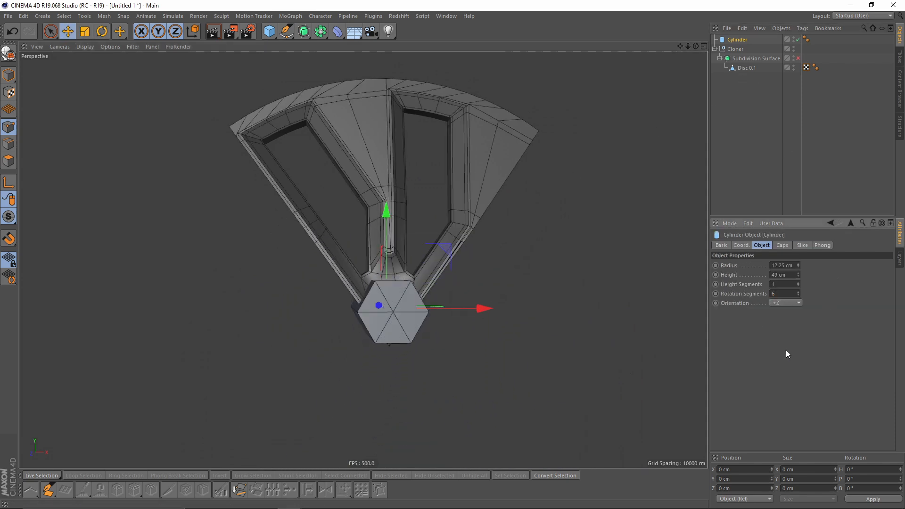
pyautogui.scroll(3, 404, 276)
pyautogui.keyDown('alt'); pyautogui.moveTo(473, 242); pyautogui.dragTo(471, 261, button='middle'); pyautogui.keyUp('alt')
pyautogui.keyDown('alt'); pyautogui.moveTo(471, 261); pyautogui.dragTo(505, 285, button='right'); pyautogui.keyUp('alt')
pyautogui.moveTo(597, 327); pyautogui.dragTo(508, 339)
pyautogui.press('z')
pyautogui.hotkey('ctrl', 'z')
# Shrink the hexagonal cylinder and move it up into the hub area below the middle spoke.
pyautogui.press('t')
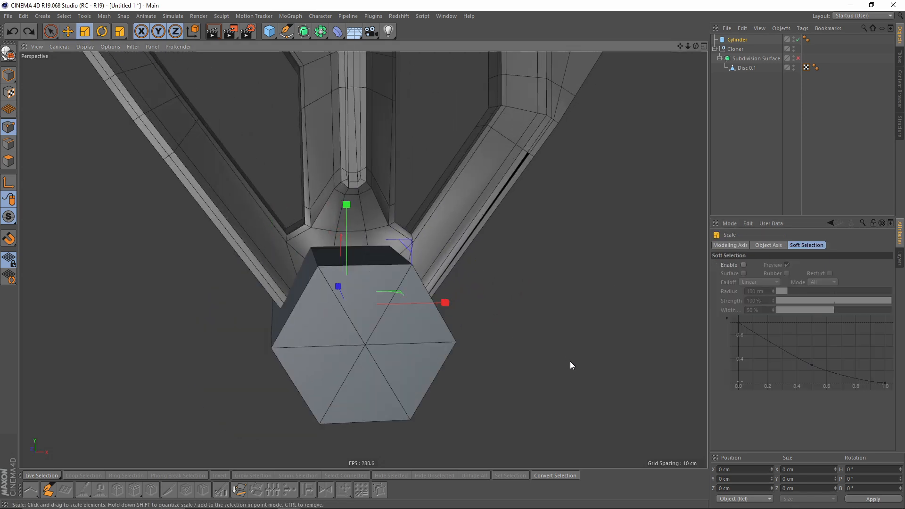
pyautogui.moveTo(570, 362); pyautogui.dragTo(387, 270)
pyautogui.press('e')
pyautogui.moveTo(351, 226); pyautogui.dragTo(353, 193)
pyautogui.press('t')
pyautogui.moveTo(537, 316); pyautogui.dragTo(467, 295)
pyautogui.keyDown('alt'); pyautogui.moveTo(421, 284); pyautogui.dragTo(443, 251, button='middle'); pyautogui.keyUp('alt')
pyautogui.keyDown('alt'); pyautogui.moveTo(443, 251); pyautogui.dragTo(462, 251, button='right'); pyautogui.keyUp('alt')
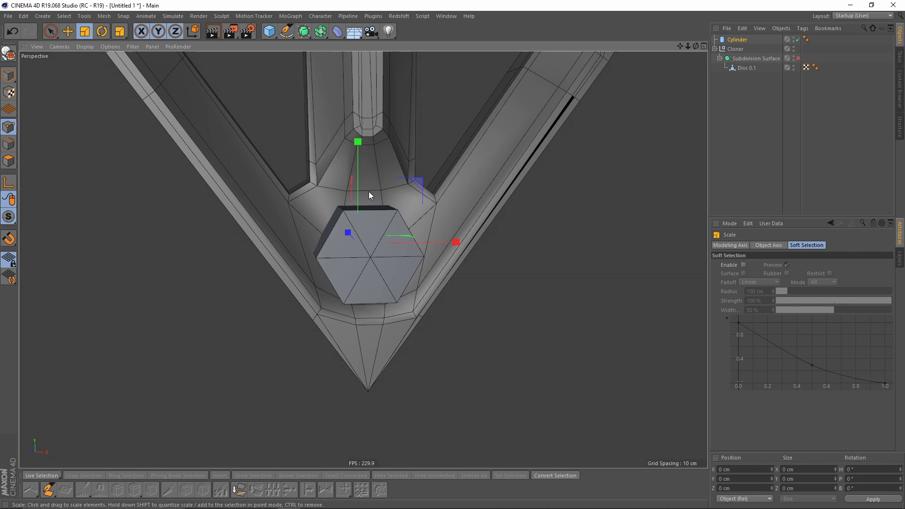
# Fine-tune the cylinder to a radius of about 7.32 cm and raise it slightly within the hub recess.
pyautogui.keyDown('alt'); pyautogui.moveTo(366, 231); pyautogui.dragTo(375, 182); pyautogui.keyUp('alt')
pyautogui.moveTo(497, 272); pyautogui.dragTo(471, 276)
pyautogui.keyDown('alt'); pyautogui.moveTo(472, 275); pyautogui.dragTo(533, 325); pyautogui.keyUp('alt')
pyautogui.press('e')
pyautogui.moveTo(362, 144); pyautogui.dragTo(364, 135)
pyautogui.keyDown('alt'); pyautogui.moveTo(369, 209); pyautogui.dragTo(391, 212); pyautogui.keyUp('alt')
pyautogui.keyDown('alt'); pyautogui.moveTo(451, 185); pyautogui.dragTo(435, 291); pyautogui.keyUp('alt')
# Put the disc section and the cylinder under a Boole inside the Subdivision Surface to cut a hexagonal hole.
pyautogui.moveTo(738, 41); pyautogui.dragTo(751, 76)
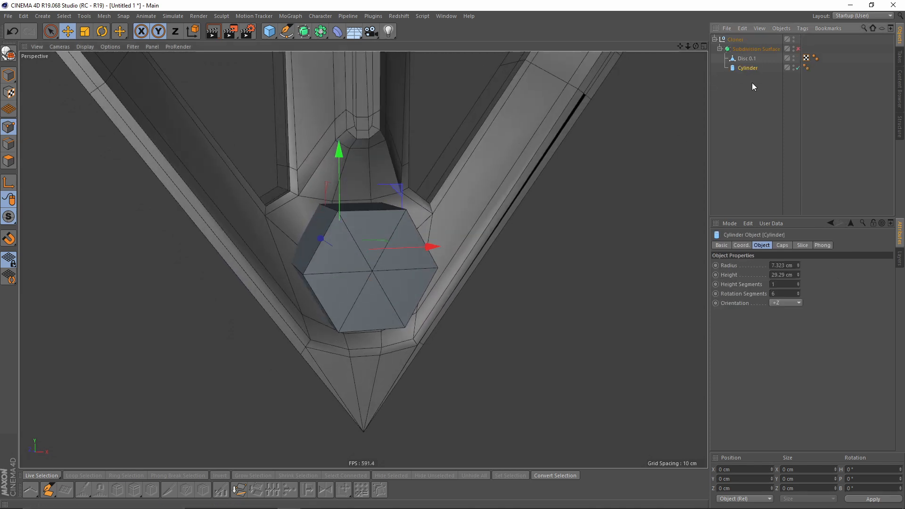
pyautogui.click(747, 60)
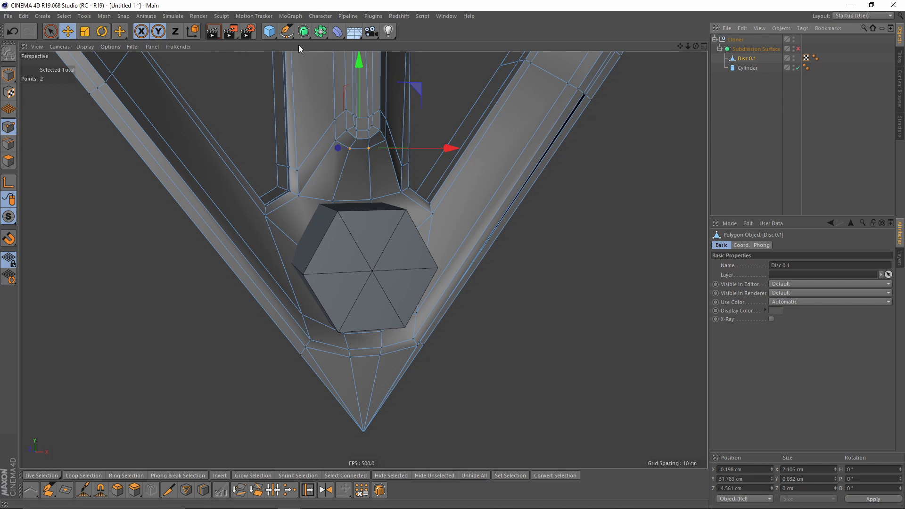
pyautogui.moveTo(320, 31); pyautogui.dragTo(506, 45)
pyautogui.moveTo(751, 75)
pyautogui.mouseDown()
pyautogui.moveTo(748, 66)
pyautogui.moveTo(754, 78)
pyautogui.mouseUp()
pyautogui.scroll(3, 367, 195)
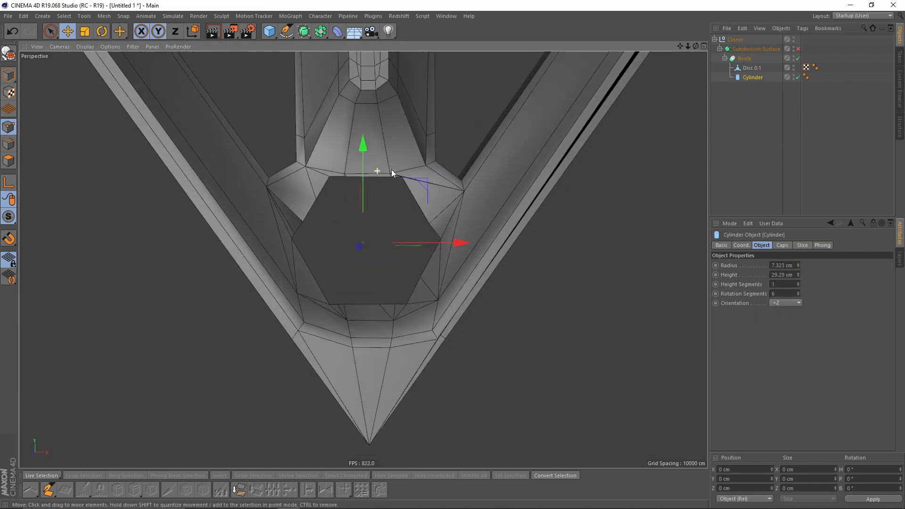
# Enable Create single object and Hide new edges on the Boole and convert it to an editable mesh.
pyautogui.click(745, 58)
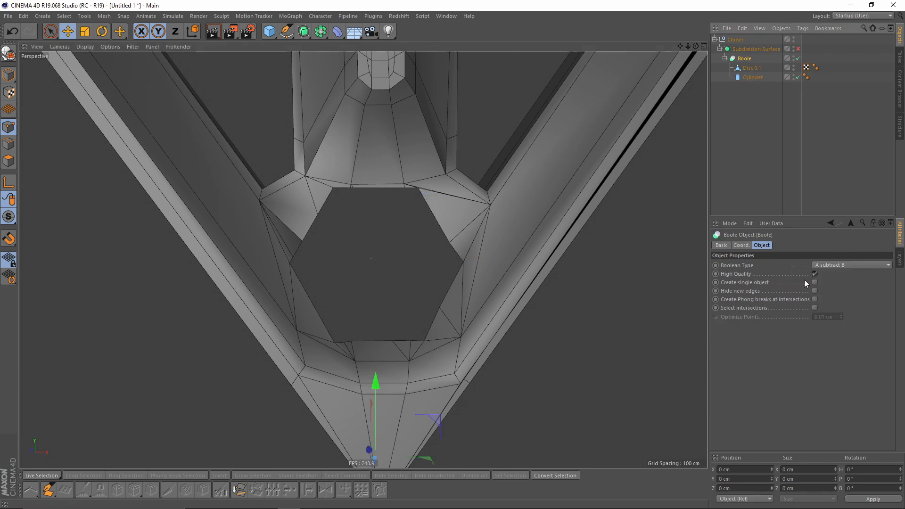
pyautogui.click(816, 283)
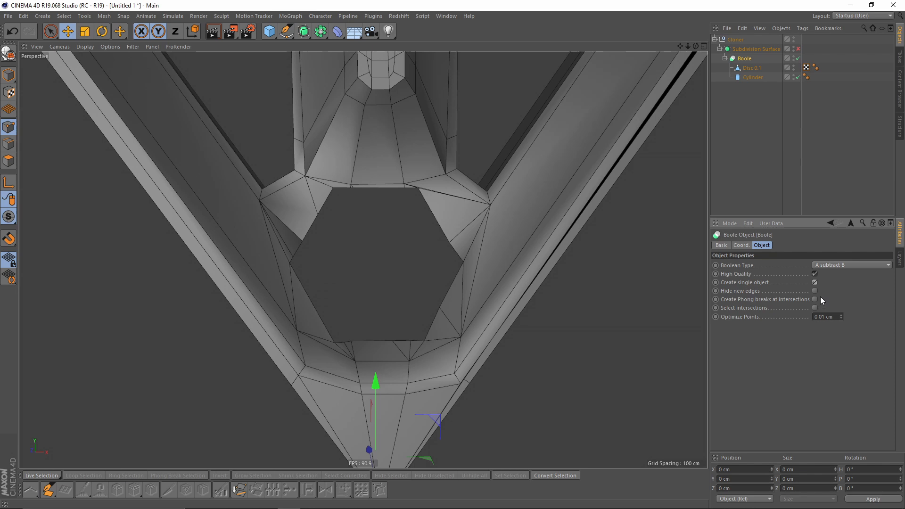
pyautogui.click(815, 291)
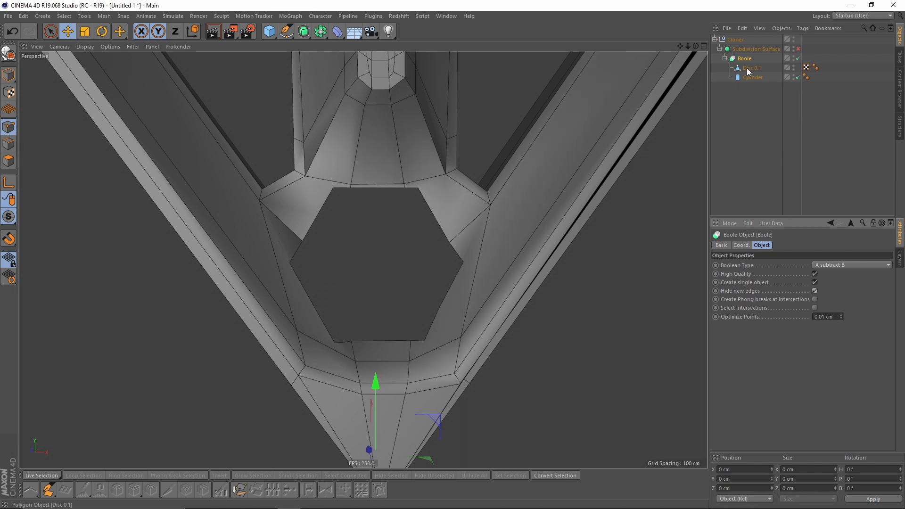
pyautogui.press('c')
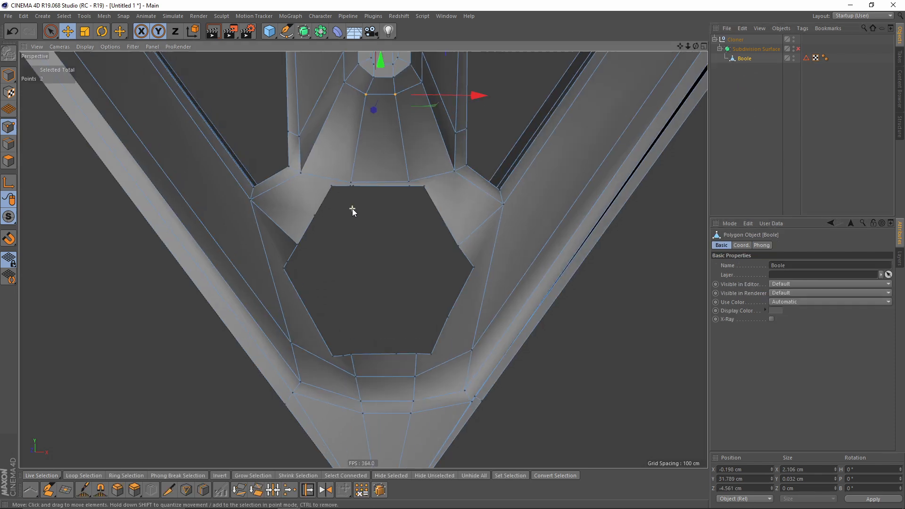
# Weld the three points at the left end of the hole's upper edge into its upper left corner.
pyautogui.click(50, 31)
pyautogui.scroll(5, 359, 188)
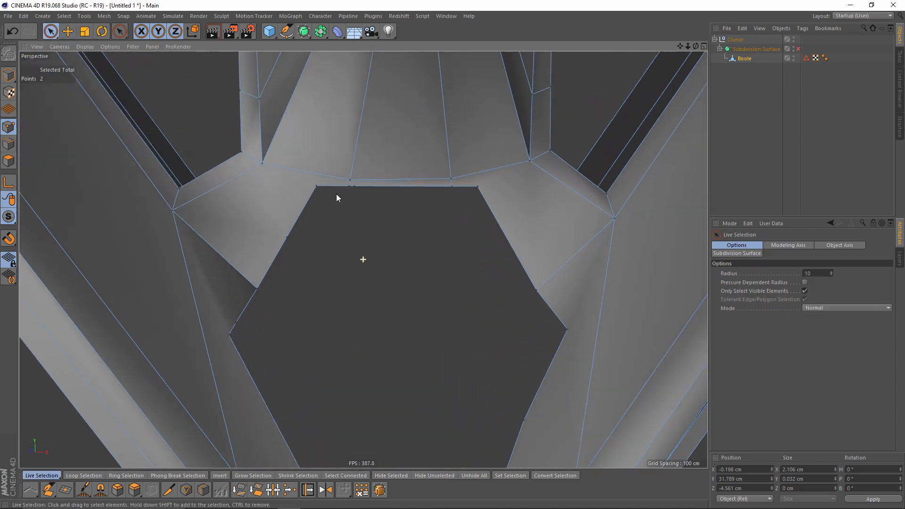
pyautogui.keyDown('shift'); pyautogui.click(325, 202); pyautogui.keyUp('shift')
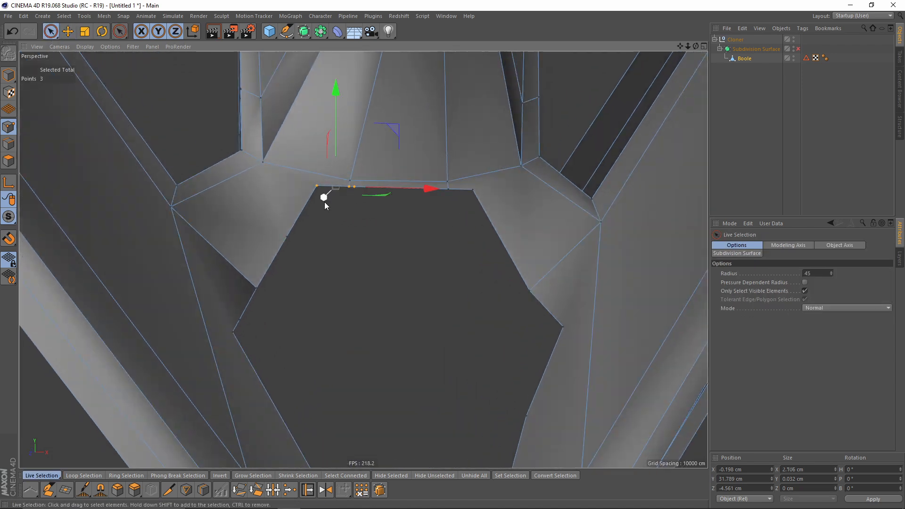
pyautogui.rightClick(368, 224)
pyautogui.click(408, 406)
pyautogui.click(316, 186)
# Weld the two points at the right end of the hole's upper edge into its upper right corner.
pyautogui.press('space')
pyautogui.click(461, 203)
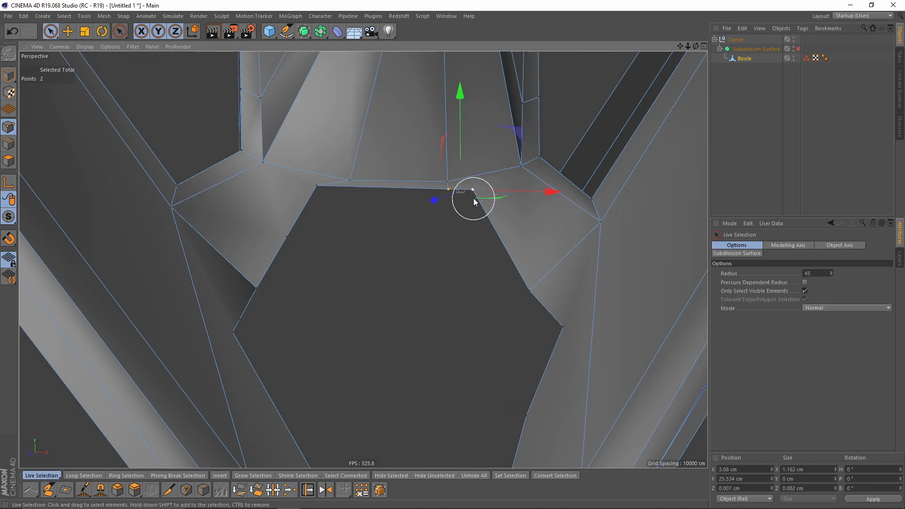
pyautogui.press('space')
pyautogui.click(473, 191)
# Weld the extra points on the hole's upper right side into the hexagon's right corner.
pyautogui.keyDown('alt'); pyautogui.moveTo(546, 285); pyautogui.dragTo(485, 217, button='middle'); pyautogui.keyUp('alt')
pyautogui.press('space')
pyautogui.moveTo(469, 230); pyautogui.dragTo(497, 255)
pyautogui.press('space')
pyautogui.click(502, 260)
# Weld the extra points on the hole's upper left side into the hexagon's left corner.
pyautogui.keyDown('alt'); pyautogui.moveTo(392, 235); pyautogui.dragTo(392, 277, button='middle'); pyautogui.keyUp('alt')
pyautogui.keyDown('alt'); pyautogui.moveTo(349, 231); pyautogui.dragTo(392, 222, button='middle'); pyautogui.keyUp('alt')
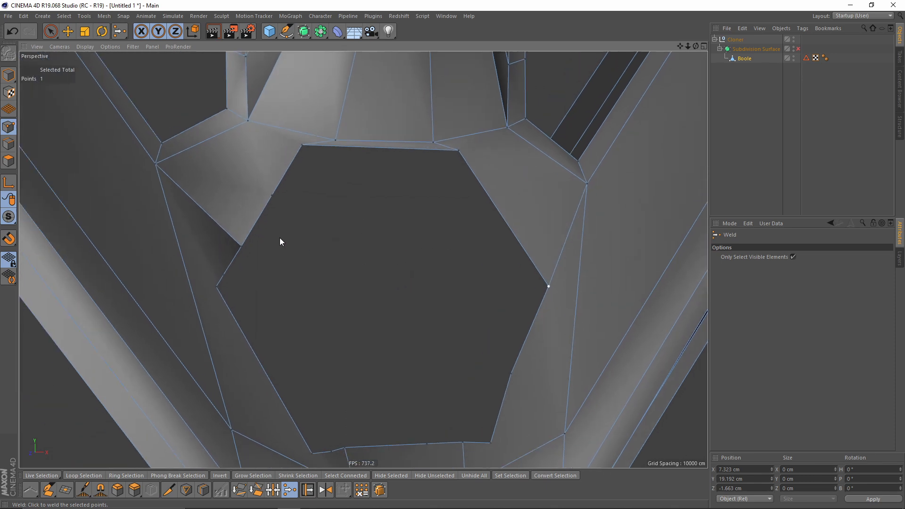
pyautogui.press('space')
pyautogui.moveTo(278, 193)
pyautogui.mouseDown()
pyautogui.moveTo(253, 258)
pyautogui.moveTo(229, 281)
pyautogui.mouseUp()
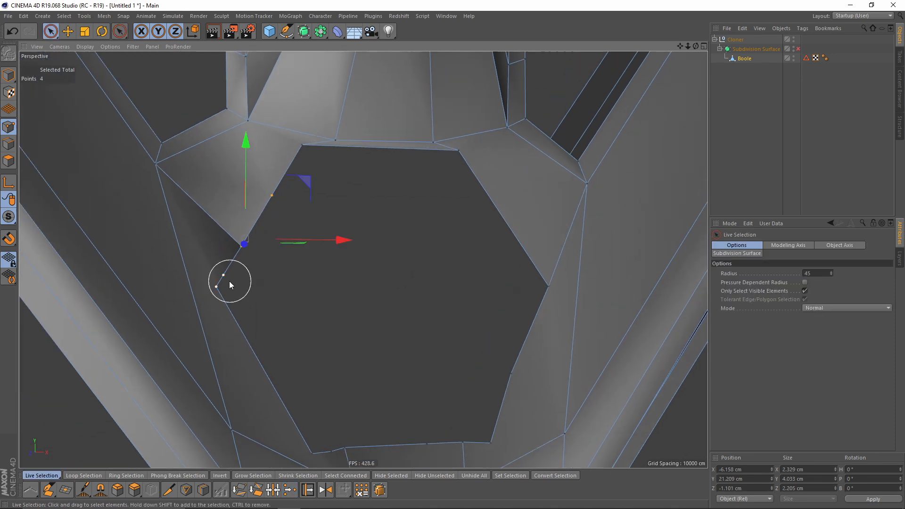
pyautogui.press('space')
pyautogui.click(218, 287)
# Weld the extra points along the hole's lower edge into its lower left and lower right corners.
pyautogui.keyDown('alt'); pyautogui.moveTo(384, 395); pyautogui.dragTo(363, 259, button='middle'); pyautogui.keyUp('alt')
pyautogui.press('space')
pyautogui.moveTo(326, 311); pyautogui.dragTo(311, 303)
pyautogui.press('space')
pyautogui.click(291, 311)
pyautogui.press('space')
pyautogui.moveTo(401, 309); pyautogui.dragTo(471, 304)
pyautogui.press('space')
pyautogui.click(469, 310)
# Weld the stray point on the hole's lower right side into the hexagon's right corner.
pyautogui.press('space')
pyautogui.click(520, 184)
pyautogui.press('space')
pyautogui.scroll(-3, 488, 189)
pyautogui.keyDown('alt'); pyautogui.moveTo(489, 189); pyautogui.dragTo(476, 201, button='middle'); pyautogui.keyUp('alt')
pyautogui.hotkey('ctrl', 'z')
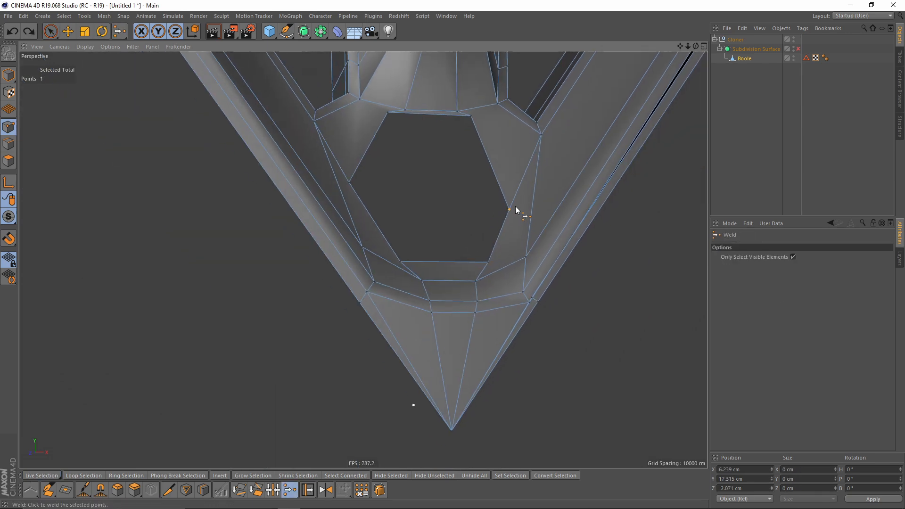
pyautogui.click(522, 187)
# Weld the left spoke-base point above the hole into the hexagon's upper left corner.
pyautogui.keyDown('alt'); pyautogui.moveTo(447, 118); pyautogui.dragTo(426, 149, button='middle'); pyautogui.keyUp('alt')
pyautogui.scroll(1, 425, 149)
pyautogui.rightClick(476, 145)
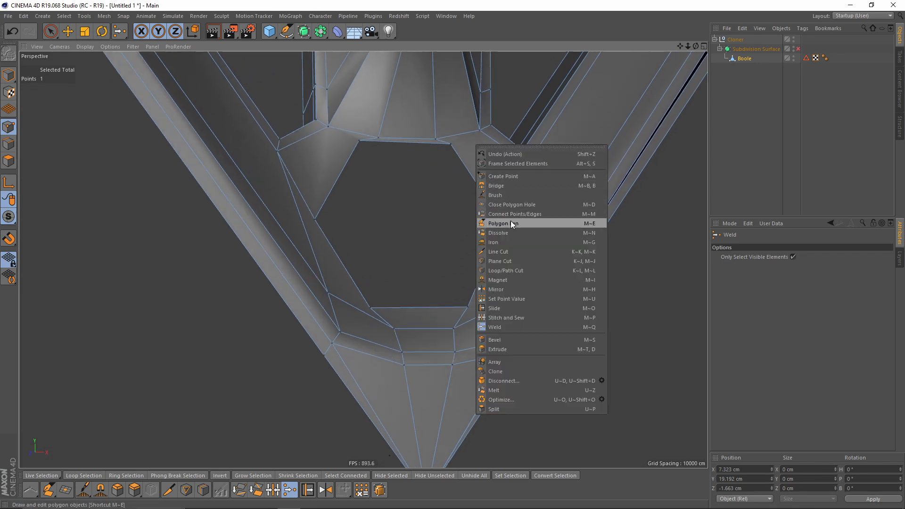
pyautogui.press('Escape')
pyautogui.press('space')
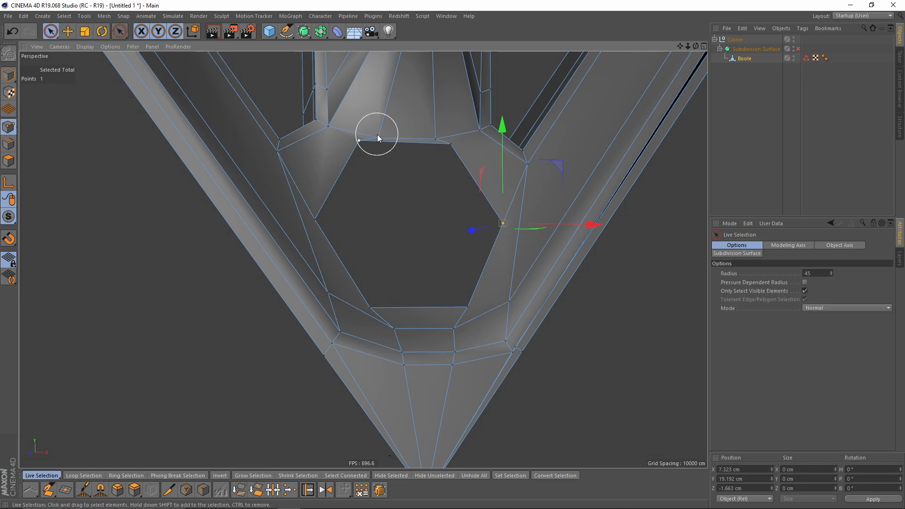
pyautogui.click(361, 146)
pyautogui.scroll(1, 379, 142)
pyautogui.press('space')
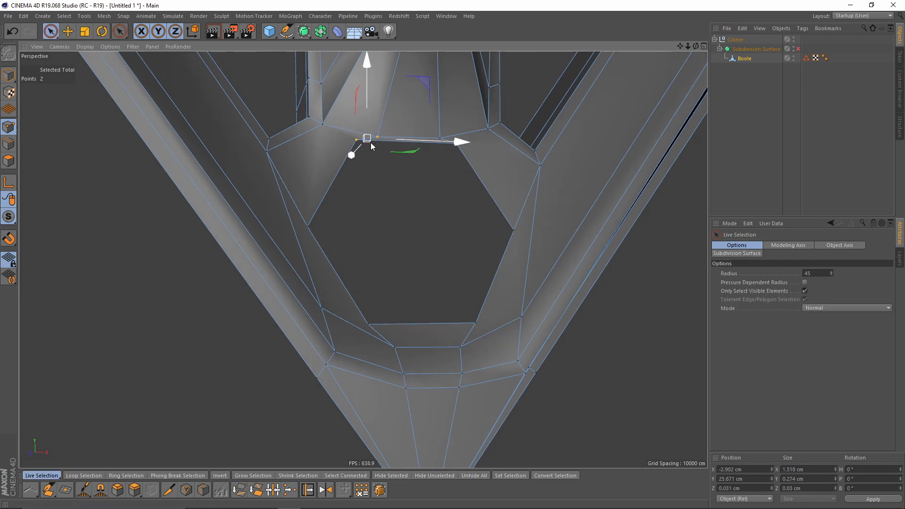
pyautogui.click(356, 140)
# Weld the right spoke-base point above the hole into the hexagon's upper right corner.
pyautogui.press('space')
pyautogui.click(446, 140)
pyautogui.press('space')
pyautogui.click(457, 143)
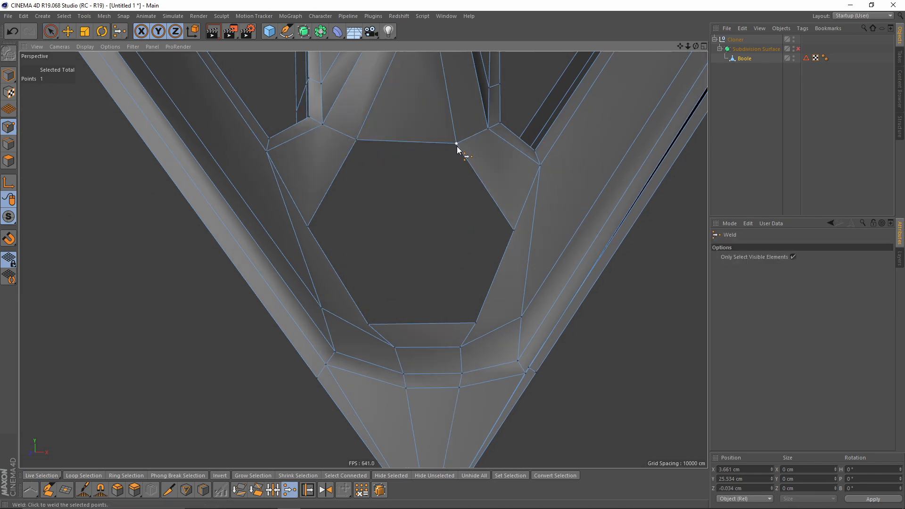
# Slide the two points just below the hole outward along their edges, toward the hexagon's lower corners.
pyautogui.keyDown('alt'); pyautogui.moveTo(457, 146); pyautogui.dragTo(430, 163, button='middle'); pyautogui.keyUp('alt')
pyautogui.keyDown('alt'); pyautogui.moveTo(423, 198); pyautogui.dragTo(382, 247, button='right'); pyautogui.keyUp('alt')
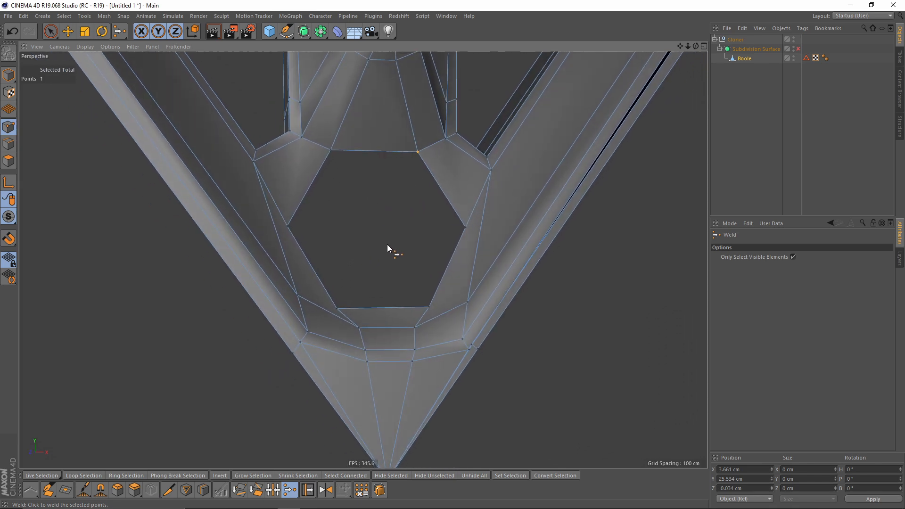
pyautogui.press('m')
pyautogui.press('o')
pyautogui.moveTo(362, 333); pyautogui.dragTo(347, 327)
pyautogui.moveTo(416, 327); pyautogui.dragTo(426, 323)
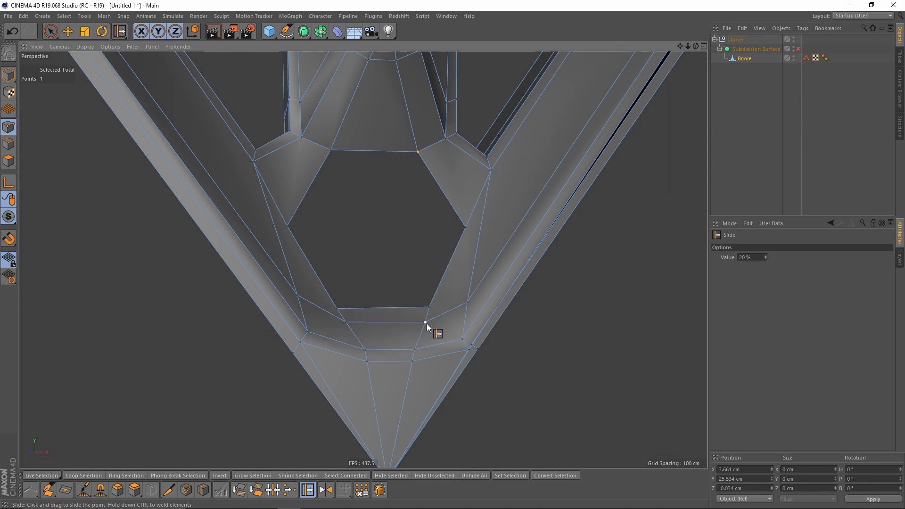
# Select all six border edges of the hexagonal hole.
pyautogui.keyDown('alt'); pyautogui.moveTo(459, 267); pyautogui.dragTo(440, 282, button='middle'); pyautogui.keyUp('alt')
pyautogui.keyDown('alt'); pyautogui.moveTo(440, 281); pyautogui.dragTo(459, 262); pyautogui.keyUp('alt')
pyautogui.keyDown('alt'); pyautogui.moveTo(458, 323); pyautogui.dragTo(360, 295); pyautogui.keyUp('alt')
pyautogui.keyDown('alt'); pyautogui.moveTo(421, 350); pyautogui.dragTo(379, 357); pyautogui.keyUp('alt')
pyautogui.keyDown('alt'); pyautogui.moveTo(464, 375); pyautogui.dragTo(299, 217); pyautogui.keyUp('alt')
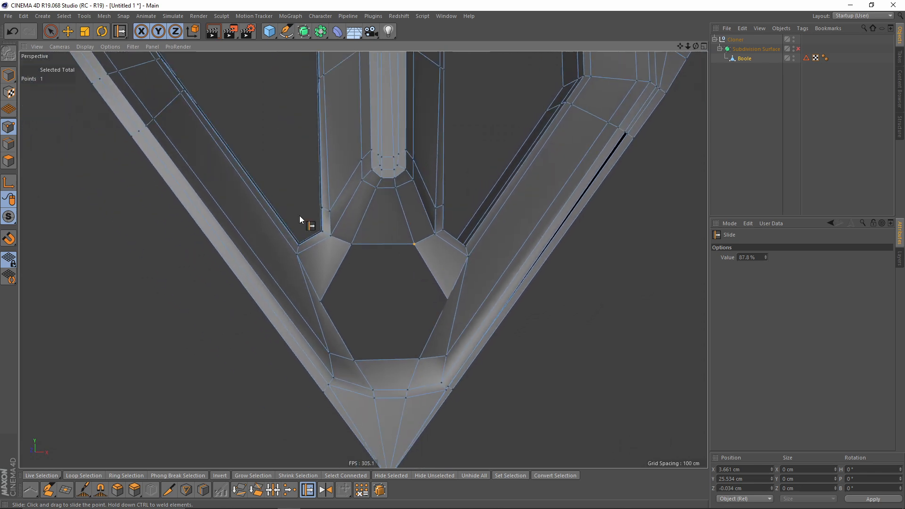
pyautogui.click(10, 146)
pyautogui.keyDown('alt'); pyautogui.moveTo(361, 259); pyautogui.dragTo(300, 315); pyautogui.keyUp('alt')
pyautogui.press('e')
pyautogui.doubleClick(338, 262)
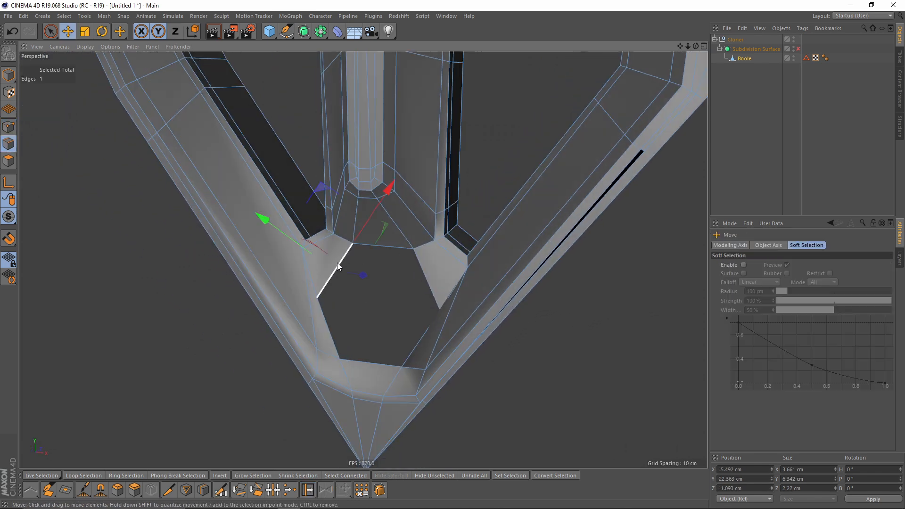
pyautogui.keyDown('alt'); pyautogui.moveTo(346, 282); pyautogui.dragTo(377, 352); pyautogui.keyUp('alt')
pyautogui.keyDown('shift'); pyautogui.click(376, 242); pyautogui.keyUp('shift')
pyautogui.keyDown('shift'); pyautogui.click(432, 278); pyautogui.keyUp('shift')
pyautogui.keyDown('shift'); pyautogui.click(434, 336); pyautogui.keyUp('shift')
pyautogui.keyDown('shift'); pyautogui.click(394, 355); pyautogui.keyUp('shift')
# Extrude the hole's border edges inward by scaling and back along Z to form the hole's inner wall.
pyautogui.keyDown('alt'); pyautogui.moveTo(426, 341); pyautogui.dragTo(472, 261); pyautogui.keyUp('alt')
pyautogui.press('t')
pyautogui.scroll(2, 394, 270)
pyautogui.press('e')
pyautogui.press('z')
pyautogui.keyDown('alt'); pyautogui.moveTo(391, 286); pyautogui.dragTo(459, 222); pyautogui.keyUp('alt')
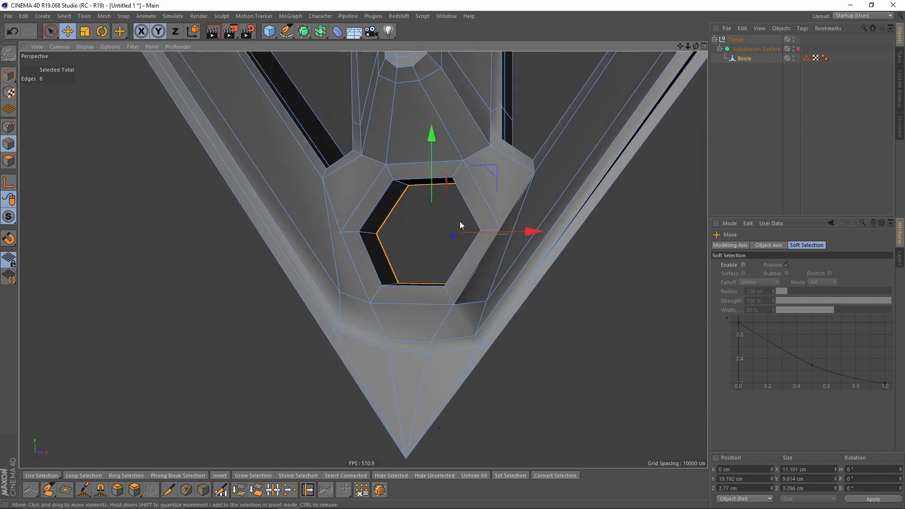
# Preview the extruded bolt hole with Subdivision Surface enabled.
pyautogui.press('q')
pyautogui.click(746, 87)
pyautogui.keyDown('alt'); pyautogui.moveTo(565, 174); pyautogui.dragTo(508, 222, button='right'); pyautogui.keyUp('alt')
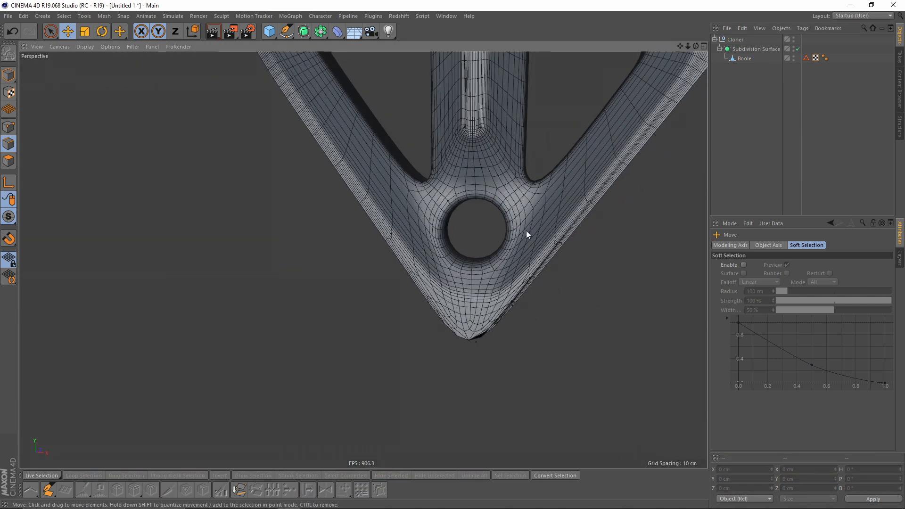
pyautogui.hotkey('ctrl', 'z')
pyautogui.press('q')
pyautogui.keyDown('alt'); pyautogui.moveTo(508, 289); pyautogui.dragTo(500, 321); pyautogui.keyUp('alt')
# Move the point on the section's right border below the bolt hole outward along X.
pyautogui.click(9, 126)
pyautogui.keyDown('alt'); pyautogui.moveTo(553, 289); pyautogui.dragTo(521, 277, button='right'); pyautogui.keyUp('alt')
pyautogui.click(535, 265)
pyautogui.moveTo(613, 265); pyautogui.dragTo(630, 265)
pyautogui.keyDown('alt'); pyautogui.moveTo(623, 256); pyautogui.dragTo(593, 259, button='right'); pyautogui.keyUp('alt')
pyautogui.keyDown('alt'); pyautogui.moveTo(585, 259); pyautogui.dragTo(512, 232, button='middle'); pyautogui.keyUp('alt')
pyautogui.keyDown('alt'); pyautogui.moveTo(579, 236); pyautogui.dragTo(545, 243, button='right'); pyautogui.keyUp('alt')
pyautogui.keyDown('alt'); pyautogui.moveTo(545, 242); pyautogui.dragTo(399, 334, button='middle'); pyautogui.keyUp('alt')
pyautogui.keyDown('alt'); pyautogui.moveTo(399, 335); pyautogui.dragTo(354, 341, button='right'); pyautogui.keyUp('alt')
pyautogui.keyDown('alt'); pyautogui.moveTo(523, 200); pyautogui.dragTo(396, 351, button='middle'); pyautogui.keyUp('alt')
pyautogui.keyDown('alt'); pyautogui.moveTo(499, 236); pyautogui.dragTo(415, 267, button='right'); pyautogui.keyUp('alt')
pyautogui.keyDown('alt'); pyautogui.moveTo(441, 302); pyautogui.dragTo(410, 337, button='middle'); pyautogui.keyUp('alt')
pyautogui.keyDown('alt'); pyautogui.moveTo(319, 438); pyautogui.dragTo(392, 317, button='middle'); pyautogui.keyUp('alt')
pyautogui.keyDown('alt'); pyautogui.moveTo(392, 316); pyautogui.dragTo(433, 291, button='right'); pyautogui.keyUp('alt')
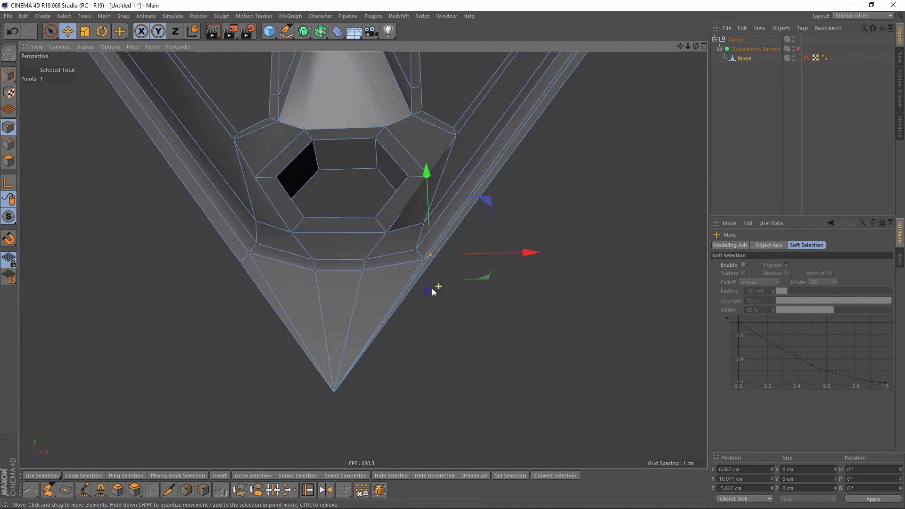
# Enable Subdivision Surface and examine the smoothed section with its bolt hole.
pyautogui.keyDown('alt'); pyautogui.moveTo(359, 281); pyautogui.dragTo(316, 291, button='right'); pyautogui.keyUp('alt')
pyautogui.keyDown('alt'); pyautogui.moveTo(365, 191); pyautogui.dragTo(366, 274, button='middle'); pyautogui.keyUp('alt')
pyautogui.keyDown('alt'); pyautogui.moveTo(363, 261); pyautogui.dragTo(396, 349); pyautogui.keyUp('alt')
pyautogui.keyDown('alt'); pyautogui.moveTo(415, 337); pyautogui.dragTo(366, 301, button='right'); pyautogui.keyUp('alt')
pyautogui.click(798, 49)
pyautogui.click(819, 145)
pyautogui.scroll(10, 415, 240)
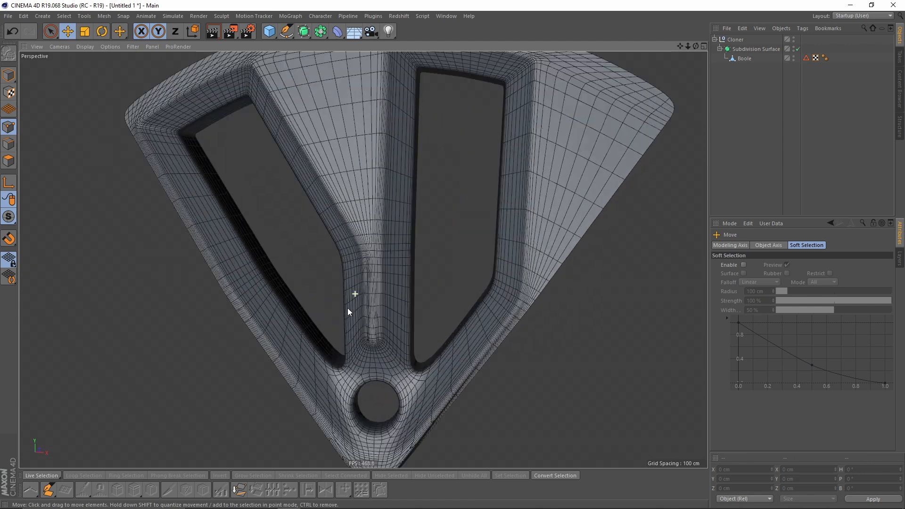
pyautogui.scroll(-10, 386, 304)
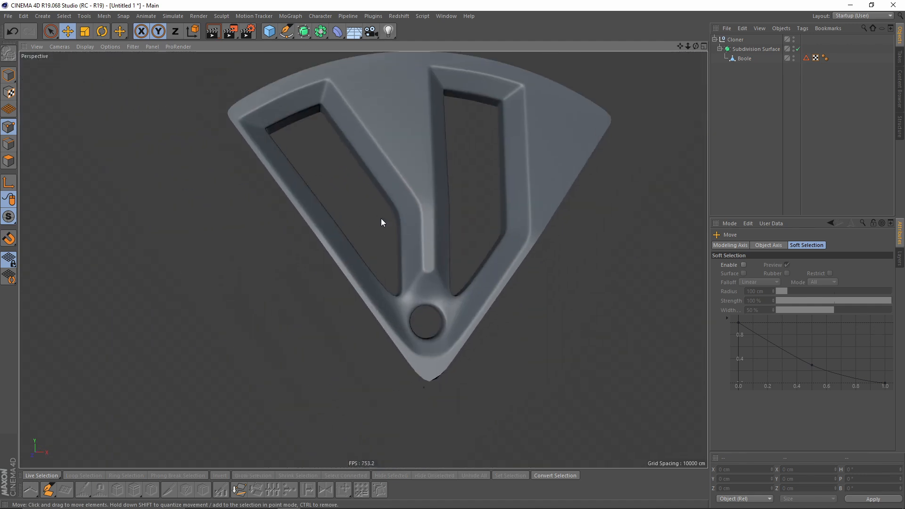
# Add a MoGraph Cloner as the parent of the Boole mesh.
pyautogui.click(741, 58)
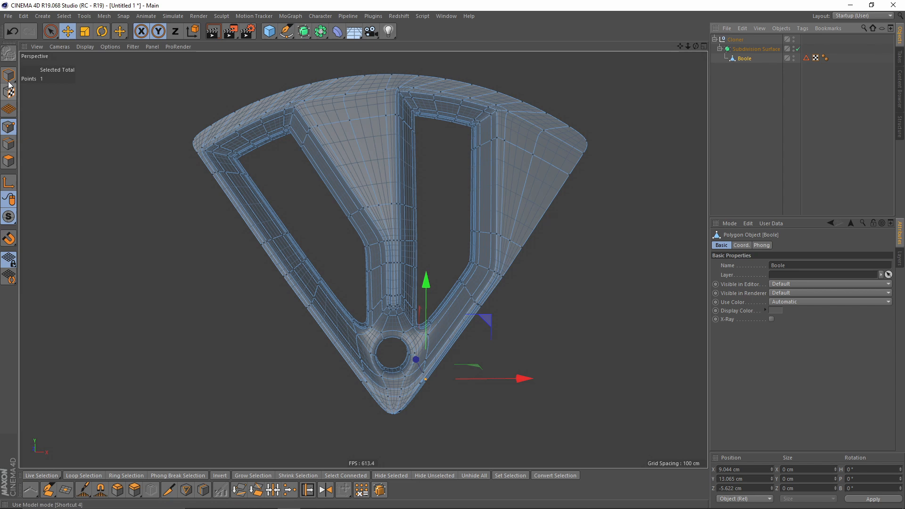
pyautogui.keyDown('alt'); pyautogui.moveTo(556, 170); pyautogui.dragTo(529, 161, button='middle'); pyautogui.keyUp('alt')
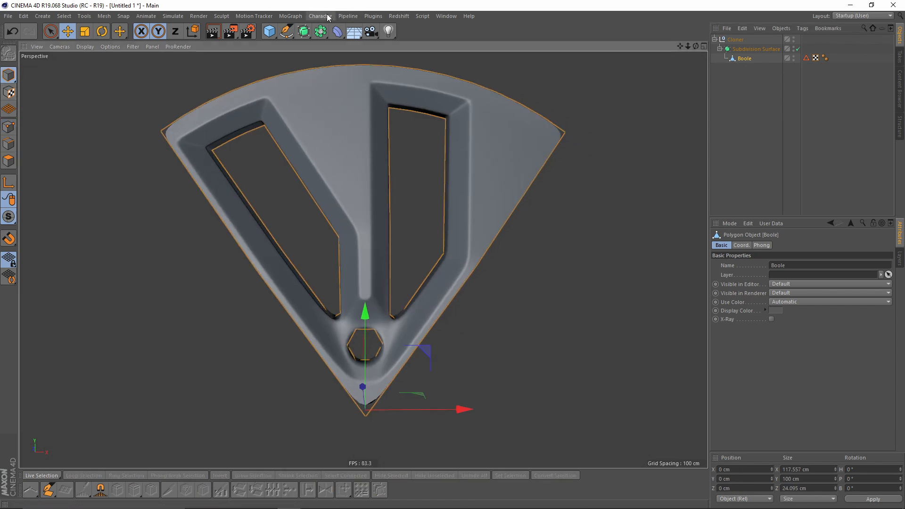
pyautogui.click(291, 16)
pyautogui.click(596, 31)
pyautogui.click(291, 15)
pyautogui.keyDown('alt'); pyautogui.click(304, 120); pyautogui.keyUp('alt')
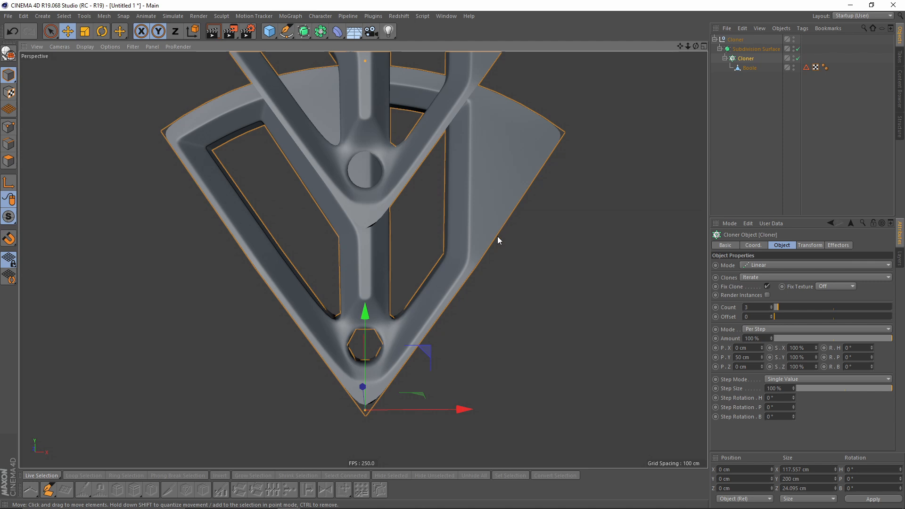
# Set the Cloner to Radial mode with a radius of 0 cm.
pyautogui.click(765, 265)
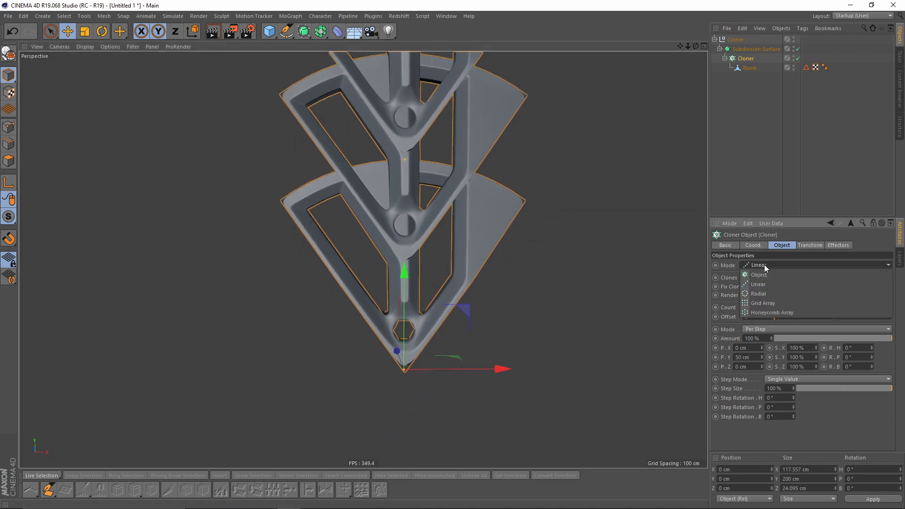
pyautogui.click(769, 293)
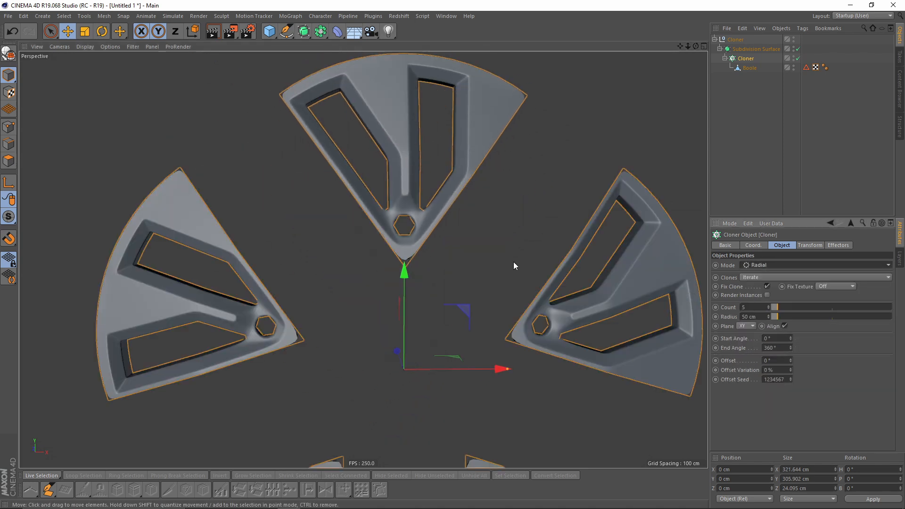
pyautogui.scroll(-2, 509, 254)
pyautogui.moveTo(750, 306); pyautogui.dragTo(629, 303)
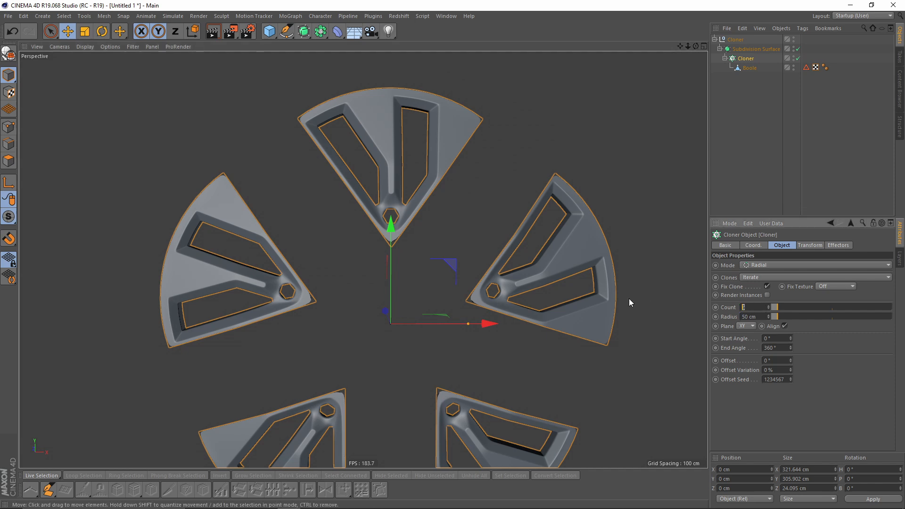
pyautogui.press('Tab')
pyautogui.write('0')
pyautogui.press('Return')
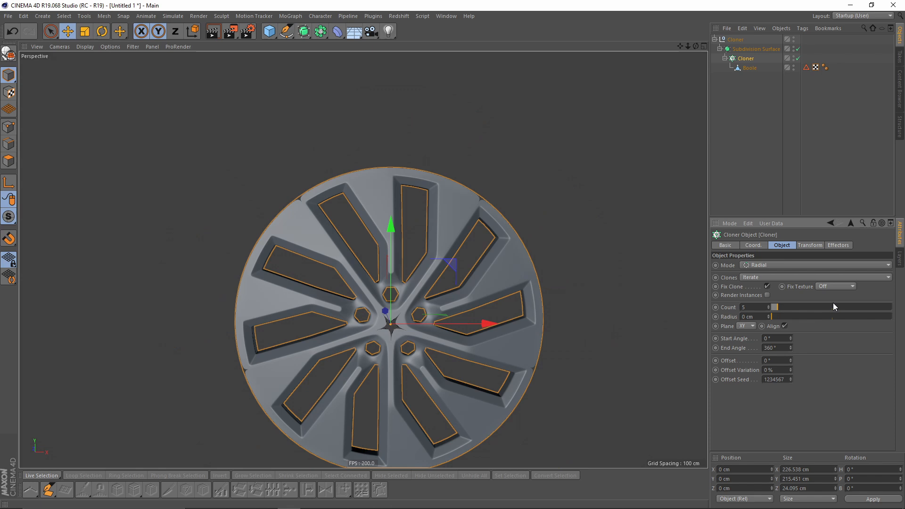
# Add a Connect object as the parent of the radial Cloner to weld the wheel sections together.
pyautogui.scroll(3, 497, 231)
pyautogui.scroll(5, 498, 231)
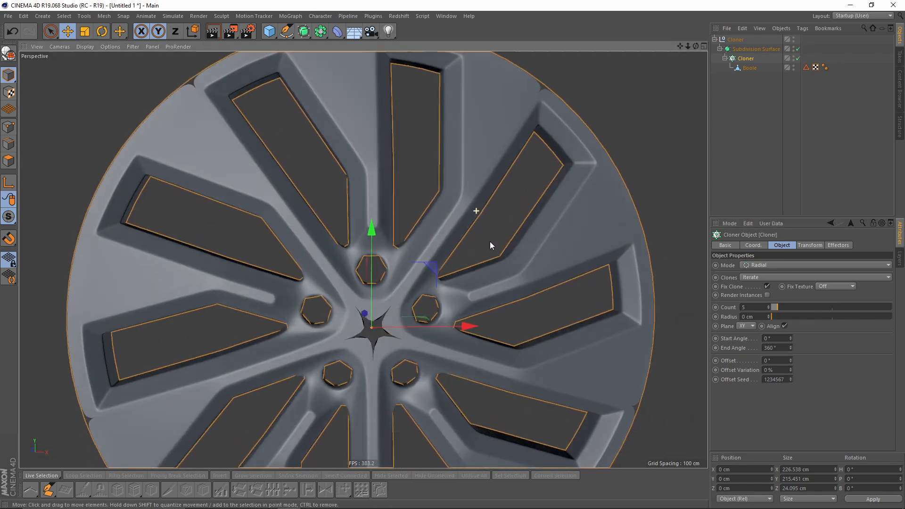
pyautogui.click(838, 143)
pyautogui.scroll(-4, 473, 205)
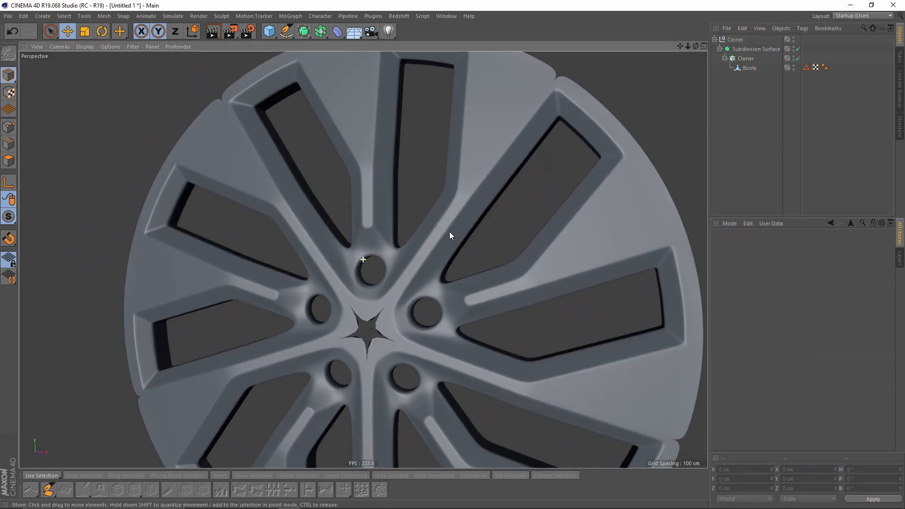
pyautogui.scroll(4, 451, 231)
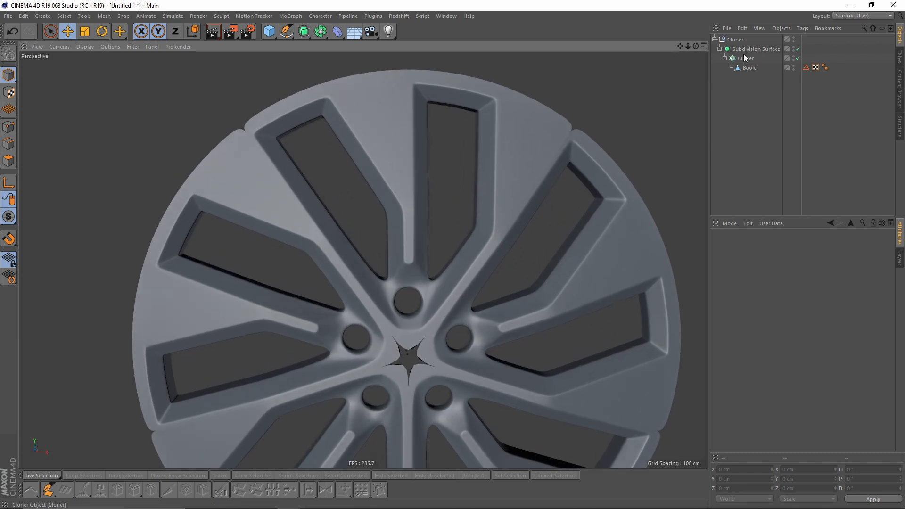
pyautogui.click(744, 58)
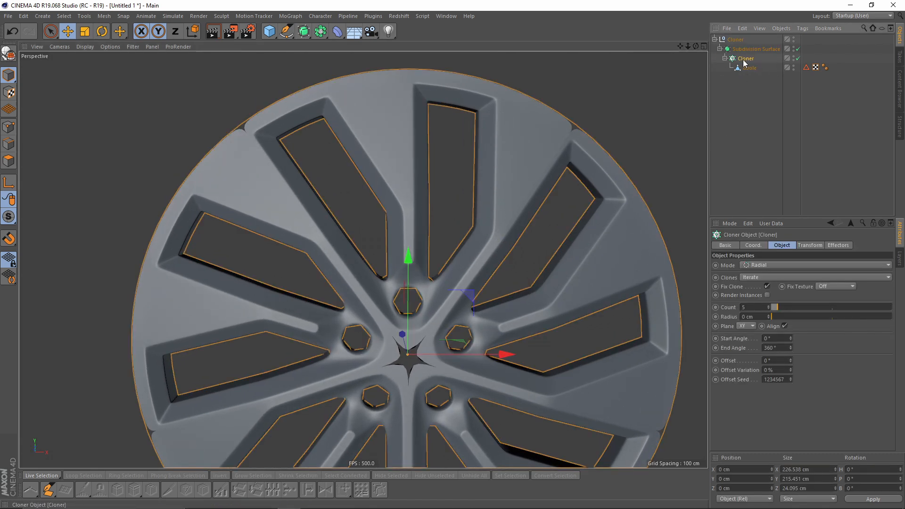
pyautogui.keyDown('alt'); pyautogui.moveTo(324, 37); pyautogui.dragTo(434, 64); pyautogui.keyUp('alt')
pyautogui.scroll(4, 389, 192)
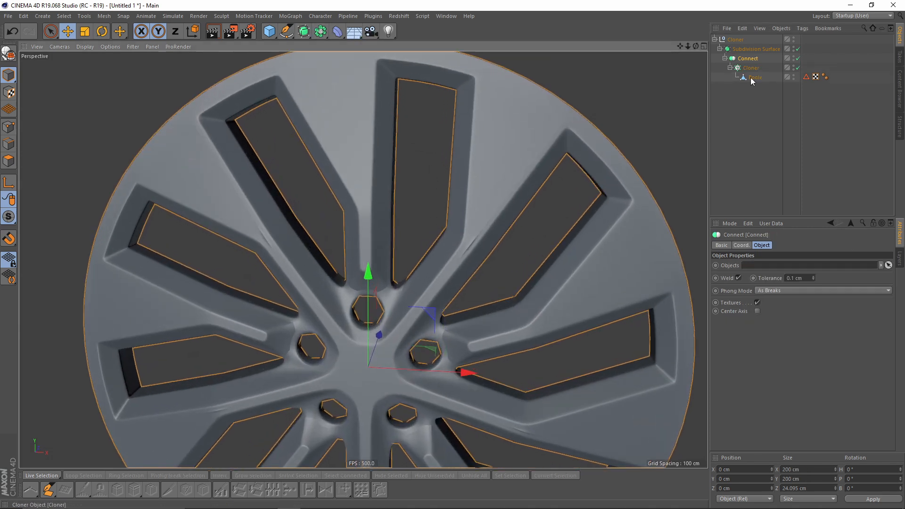
# Turn off Subdivision Surface and select the Boole mesh's seam point beside the spoke bend, undoing any trial move.
pyautogui.click(753, 81)
pyautogui.keyDown('alt'); pyautogui.moveTo(492, 183); pyautogui.dragTo(482, 168, button='middle'); pyautogui.keyUp('alt')
pyautogui.scroll(3, 483, 169)
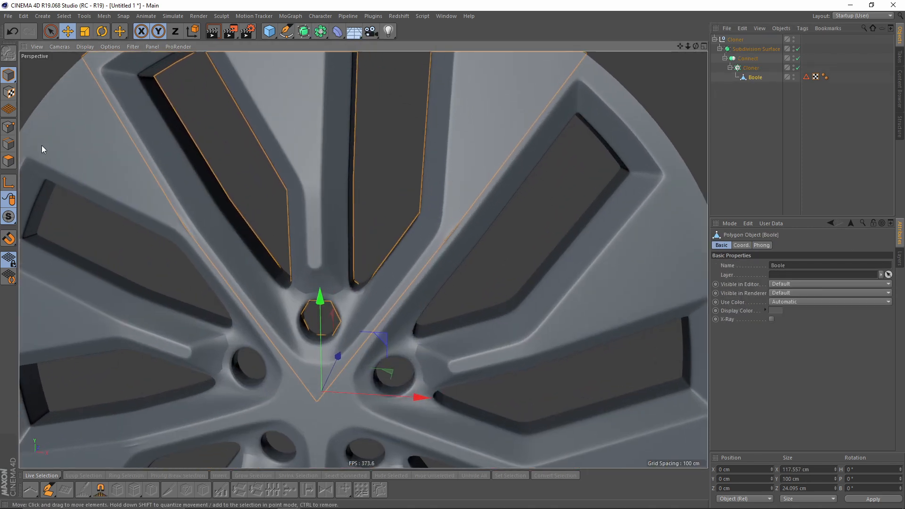
pyautogui.click(8, 126)
pyautogui.keyDown('alt'); pyautogui.moveTo(392, 221); pyautogui.dragTo(379, 185, button='middle'); pyautogui.keyUp('alt')
pyautogui.scroll(2, 473, 178)
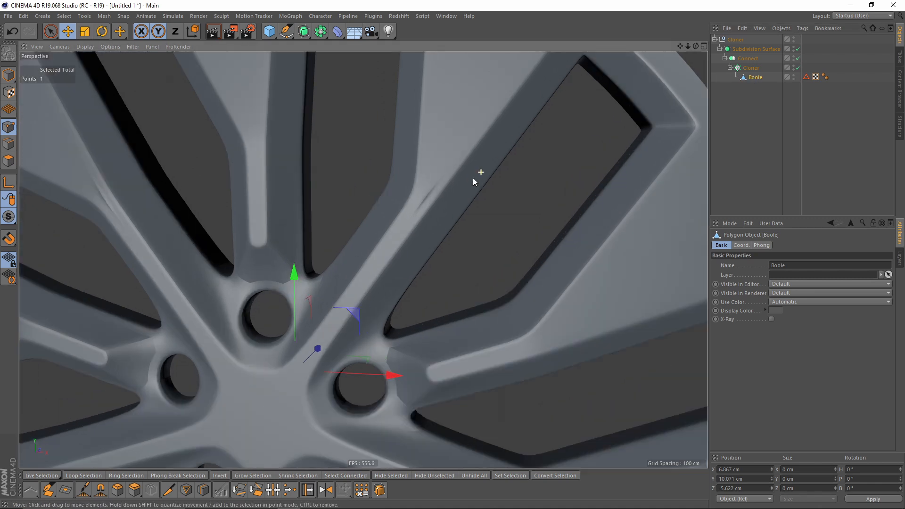
pyautogui.press('q')
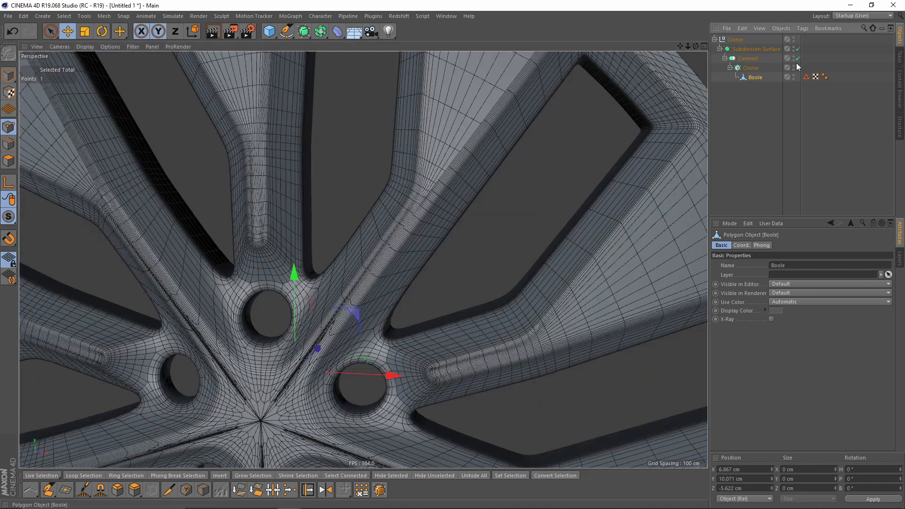
pyautogui.scroll(5, 430, 179)
pyautogui.click(454, 167)
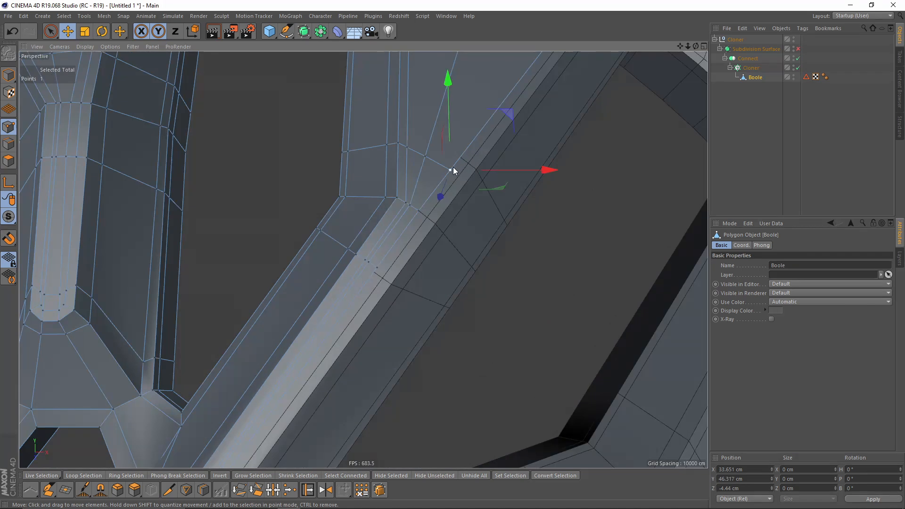
pyautogui.moveTo(506, 116); pyautogui.dragTo(519, 100)
pyautogui.hotkey('ctrl', 'z')
# Slide the two seam points beside the spoke bend along their edges to line up with the neighbouring section.
pyautogui.keyDown('alt'); pyautogui.moveTo(477, 218); pyautogui.dragTo(470, 219, button='right'); pyautogui.keyUp('alt')
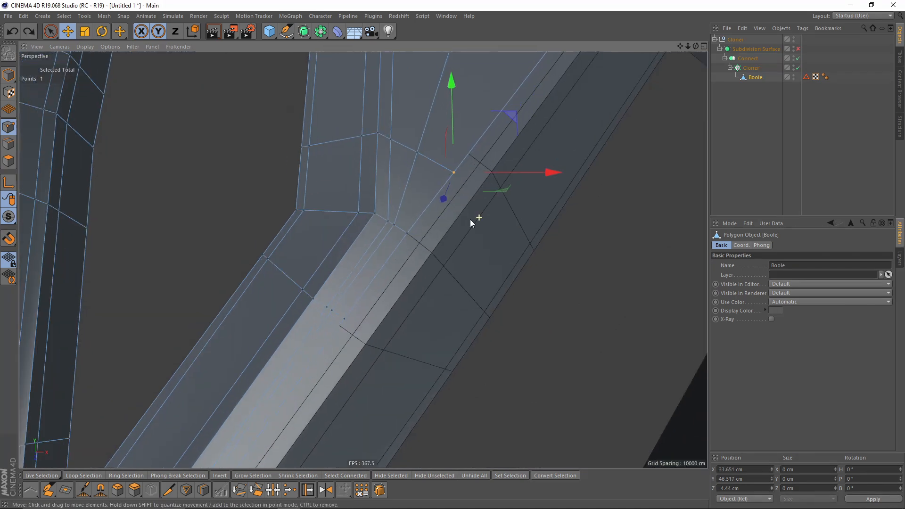
pyautogui.keyDown('alt'); pyautogui.moveTo(453, 230); pyautogui.dragTo(476, 219, button='middle'); pyautogui.keyUp('alt')
pyautogui.rightClick(563, 238)
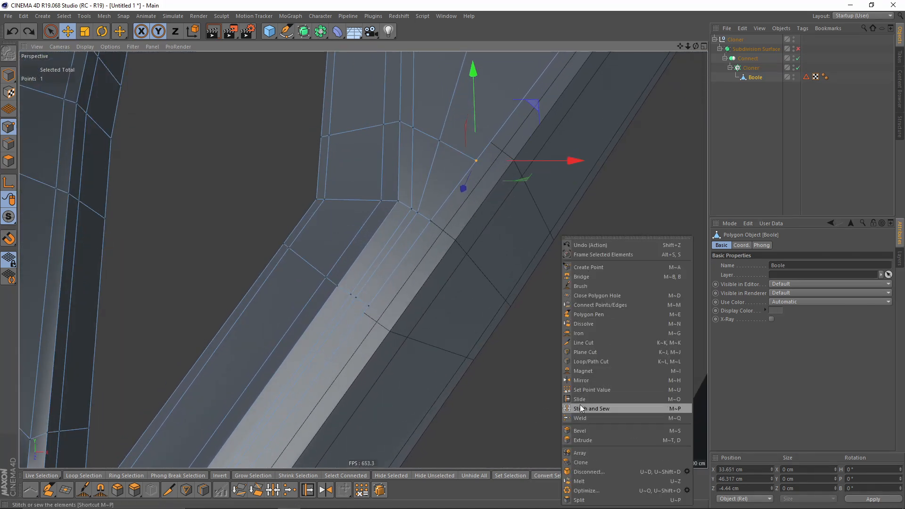
pyautogui.press('Escape')
pyautogui.rightClick(535, 203)
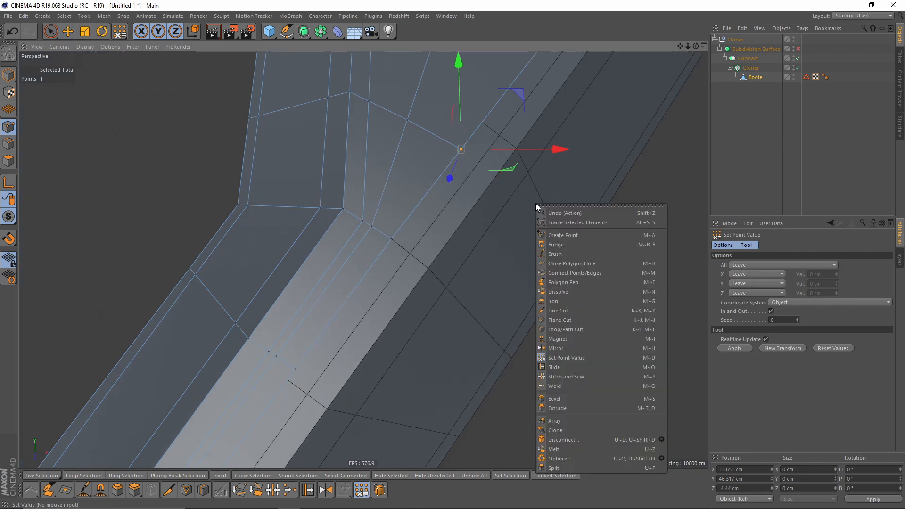
pyautogui.click(575, 371)
pyautogui.moveTo(461, 150); pyautogui.dragTo(488, 126)
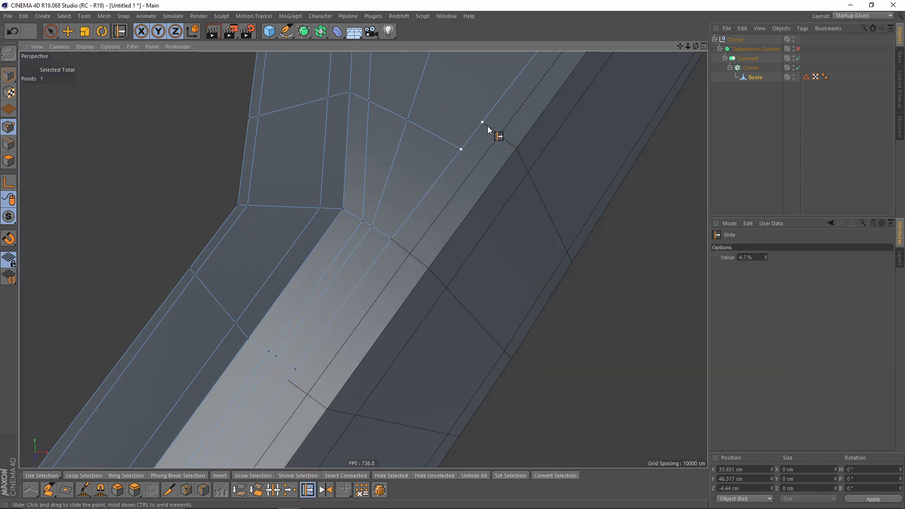
pyautogui.keyDown('alt'); pyautogui.moveTo(456, 231); pyautogui.dragTo(524, 137, button='middle'); pyautogui.keyUp('alt')
pyautogui.keyDown('alt'); pyautogui.moveTo(374, 269); pyautogui.dragTo(356, 282); pyautogui.keyUp('alt')
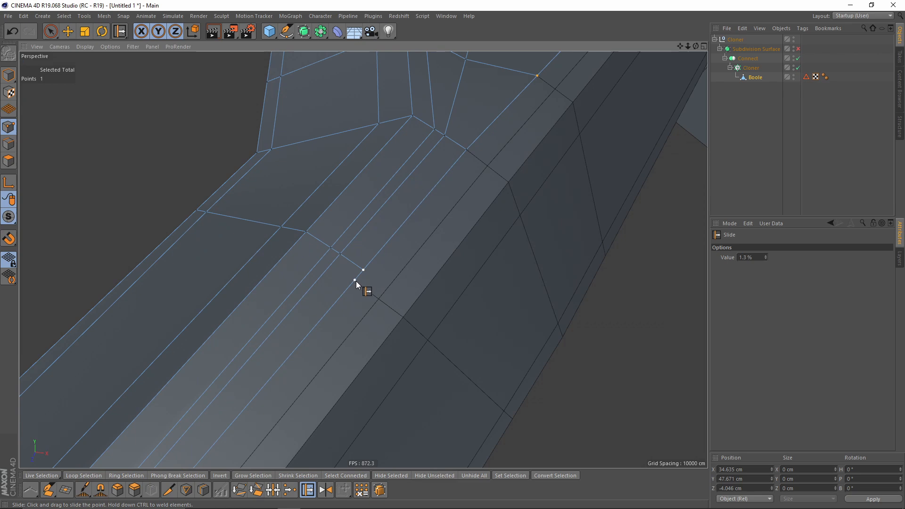
# Inspect the section seam along the spoke, the outer rim and the front of the whole wheel.
pyautogui.keyDown('alt'); pyautogui.moveTo(404, 264); pyautogui.dragTo(323, 277, button='right'); pyautogui.keyUp('alt')
pyautogui.keyDown('alt'); pyautogui.moveTo(324, 277); pyautogui.dragTo(473, 222); pyautogui.keyUp('alt')
pyautogui.keyDown('alt'); pyautogui.moveTo(395, 364); pyautogui.dragTo(434, 251, button='middle'); pyautogui.keyUp('alt')
pyautogui.keyDown('alt'); pyautogui.moveTo(430, 278); pyautogui.dragTo(377, 264, button='right'); pyautogui.keyUp('alt')
pyautogui.keyDown('alt'); pyautogui.moveTo(554, 128); pyautogui.dragTo(521, 260, button='middle'); pyautogui.keyUp('alt')
pyautogui.keyDown('alt'); pyautogui.moveTo(528, 233); pyautogui.dragTo(632, 205, button='right'); pyautogui.keyUp('alt')
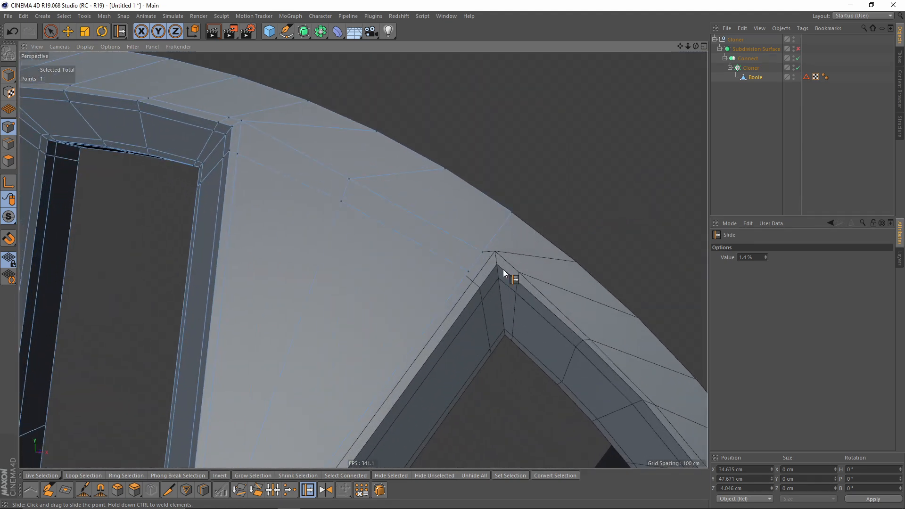
pyautogui.scroll(3, 473, 275)
pyautogui.keyDown('alt'); pyautogui.moveTo(460, 279); pyautogui.dragTo(293, 295, button='right'); pyautogui.keyUp('alt')
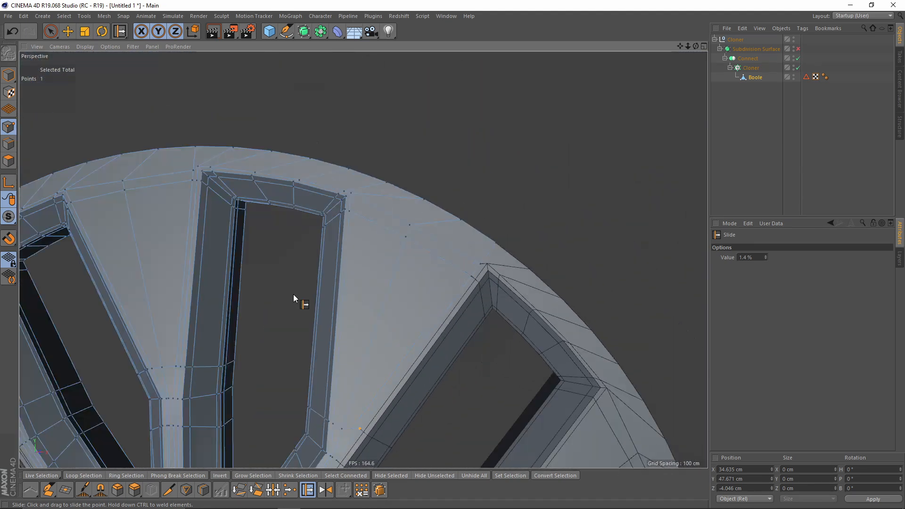
pyautogui.keyDown('alt'); pyautogui.moveTo(293, 294); pyautogui.dragTo(445, 219); pyautogui.keyUp('alt')
pyautogui.keyDown('alt'); pyautogui.moveTo(283, 203); pyautogui.dragTo(327, 194, button='right'); pyautogui.keyUp('alt')
pyautogui.keyDown('alt'); pyautogui.moveTo(327, 194); pyautogui.dragTo(313, 216); pyautogui.keyUp('alt')
pyautogui.keyDown('alt'); pyautogui.moveTo(306, 217); pyautogui.dragTo(242, 218, button='right'); pyautogui.keyUp('alt')
pyautogui.keyDown('alt'); pyautogui.moveTo(386, 237); pyautogui.dragTo(387, 318, button='middle'); pyautogui.keyUp('alt')
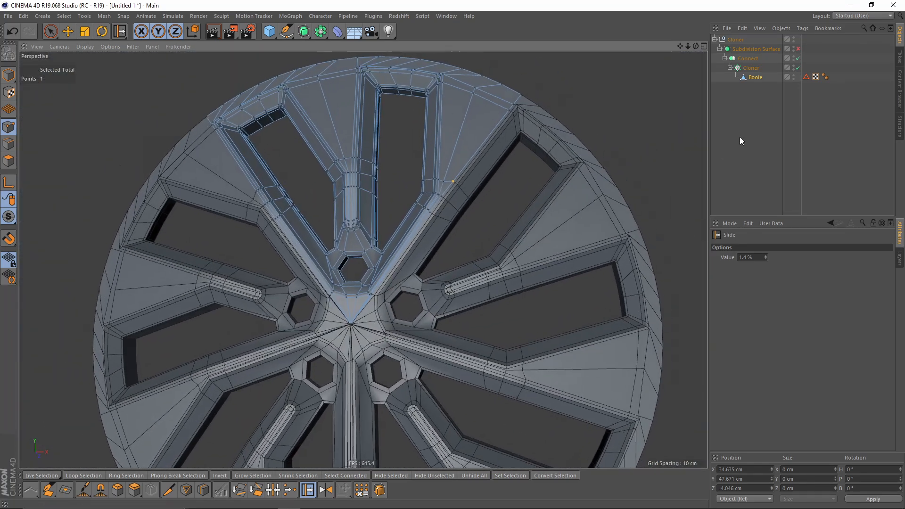
# Select the Connect object and examine the welded seam along the spoke and around the hub.
pyautogui.click(746, 58)
pyautogui.keyDown('alt'); pyautogui.moveTo(441, 184); pyautogui.dragTo(516, 154, button='right'); pyautogui.keyUp('alt')
pyautogui.keyDown('alt'); pyautogui.moveTo(446, 321); pyautogui.dragTo(520, 118, button='middle'); pyautogui.keyUp('alt')
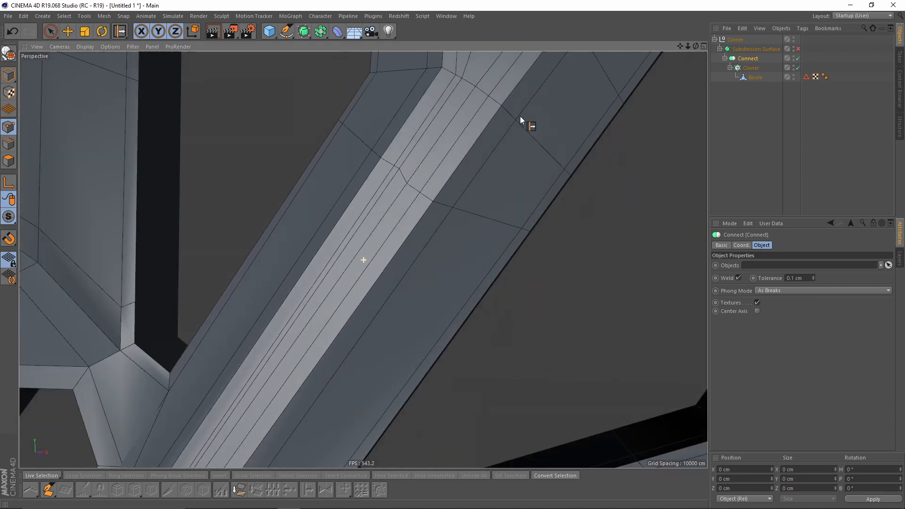
pyautogui.keyDown('alt'); pyautogui.moveTo(520, 118); pyautogui.dragTo(455, 224, button='right'); pyautogui.keyUp('alt')
pyautogui.keyDown('alt'); pyautogui.moveTo(454, 225); pyautogui.dragTo(409, 309, button='middle'); pyautogui.keyUp('alt')
pyautogui.keyDown('alt'); pyautogui.moveTo(567, 139); pyautogui.dragTo(506, 270, button='middle'); pyautogui.keyUp('alt')
pyautogui.keyDown('alt'); pyautogui.moveTo(528, 178); pyautogui.dragTo(497, 209, button='right'); pyautogui.keyUp('alt')
pyautogui.keyDown('alt'); pyautogui.moveTo(497, 209); pyautogui.dragTo(383, 213); pyautogui.keyUp('alt')
pyautogui.keyDown('alt'); pyautogui.moveTo(383, 214); pyautogui.dragTo(482, 221, button='right'); pyautogui.keyUp('alt')
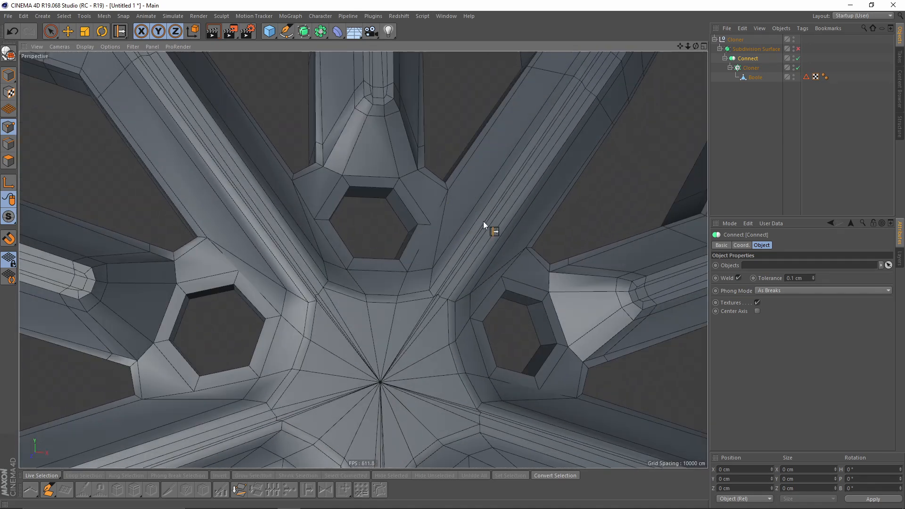
# Turn on Subdivision Surface and display the wheel in Gouraud shading without mesh lines.
pyautogui.click(798, 49)
pyautogui.scroll(3, 361, 322)
pyautogui.scroll(-5, 403, 278)
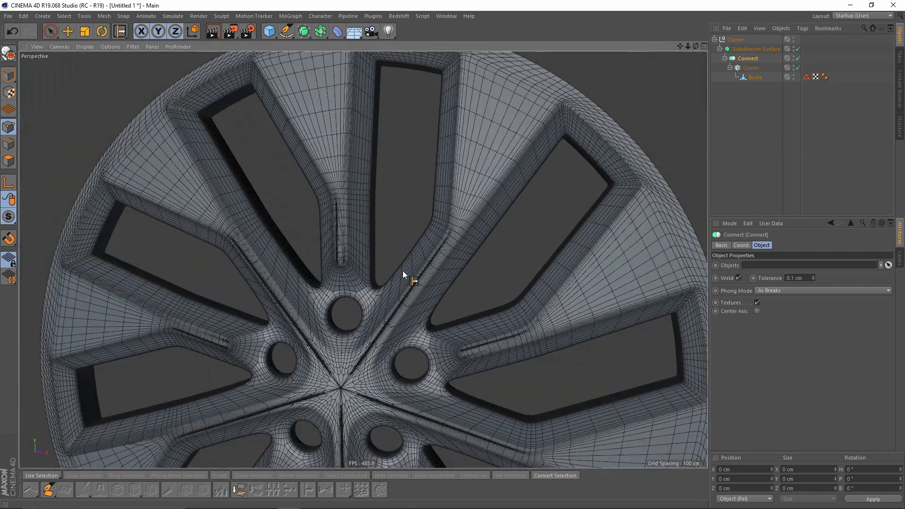
pyautogui.scroll(2, 502, 162)
pyautogui.press('n')
pyautogui.press('a')
pyautogui.keyDown('alt'); pyautogui.moveTo(465, 214); pyautogui.dragTo(510, 179, button='middle'); pyautogui.keyUp('alt')
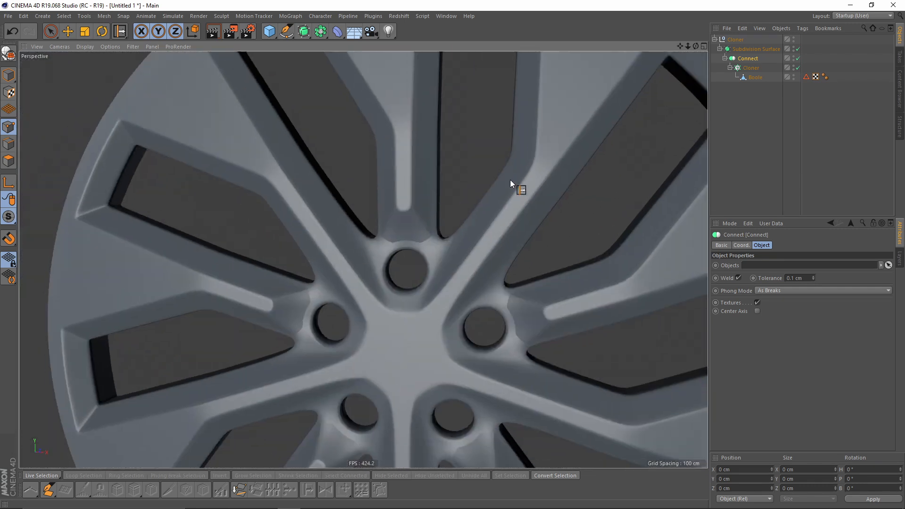
pyautogui.keyDown('alt'); pyautogui.moveTo(510, 180); pyautogui.dragTo(542, 172); pyautogui.keyUp('alt')
# Disable Use Edge Breaks in the Boole mesh's Phong tag and set its Phong Angle to 90°.
pyautogui.click(825, 76)
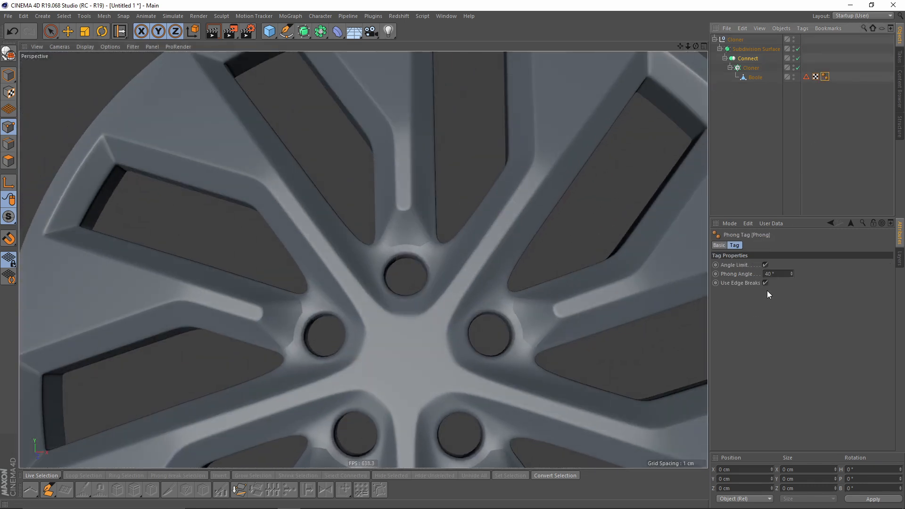
pyautogui.click(766, 283)
pyautogui.keyDown('alt'); pyautogui.moveTo(407, 244); pyautogui.dragTo(504, 222, button='right'); pyautogui.keyUp('alt')
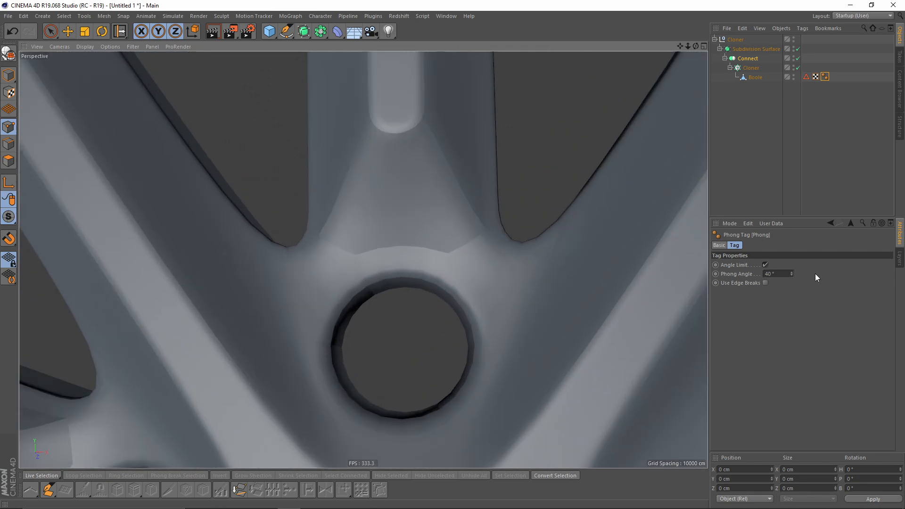
pyautogui.click(780, 275)
pyautogui.write('90')
pyautogui.press('Return')
pyautogui.keyDown('alt'); pyautogui.moveTo(486, 251); pyautogui.dragTo(426, 248, button='right'); pyautogui.keyUp('alt')
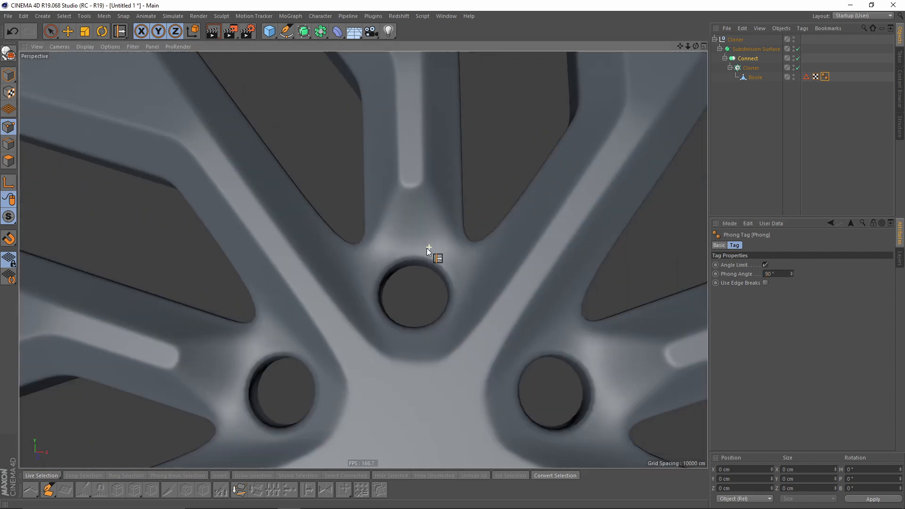
pyautogui.keyDown('alt'); pyautogui.moveTo(426, 248); pyautogui.dragTo(417, 218); pyautogui.keyUp('alt')
pyautogui.keyDown('alt'); pyautogui.moveTo(417, 218); pyautogui.dragTo(378, 253, button='right'); pyautogui.keyUp('alt')
pyautogui.keyDown('alt'); pyautogui.moveTo(379, 253); pyautogui.dragTo(419, 269); pyautogui.keyUp('alt')
# Clear the object selection and examine the shading of the smoothed wheel from several angles.
pyautogui.click(748, 50)
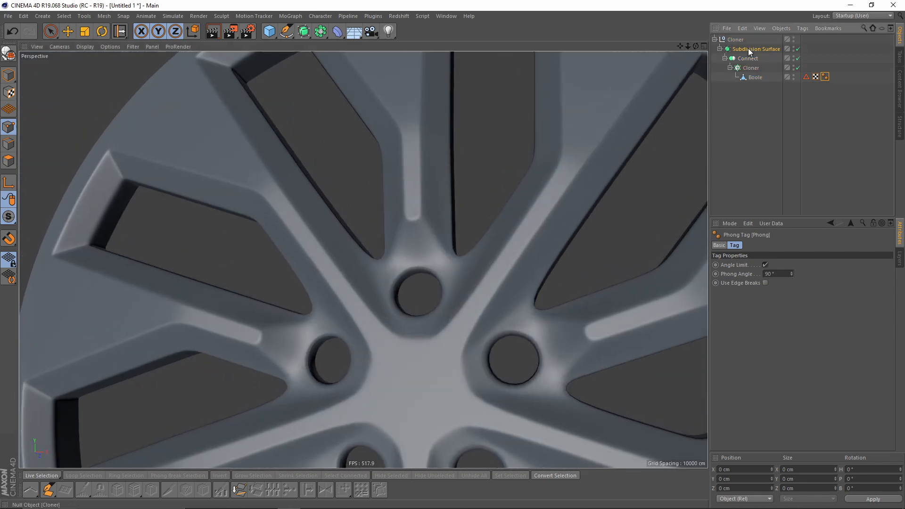
pyautogui.click(773, 155)
pyautogui.keyDown('alt'); pyautogui.moveTo(515, 226); pyautogui.dragTo(531, 245); pyautogui.keyUp('alt')
pyautogui.keyDown('alt'); pyautogui.moveTo(531, 244); pyautogui.dragTo(479, 261, button='right'); pyautogui.keyUp('alt')
pyautogui.keyDown('alt'); pyautogui.moveTo(463, 251); pyautogui.dragTo(399, 261, button='middle'); pyautogui.keyUp('alt')
pyautogui.keyDown('alt'); pyautogui.moveTo(381, 256); pyautogui.dragTo(394, 257); pyautogui.keyUp('alt')
pyautogui.keyDown('alt'); pyautogui.moveTo(394, 257); pyautogui.dragTo(403, 242, button='middle'); pyautogui.keyUp('alt')
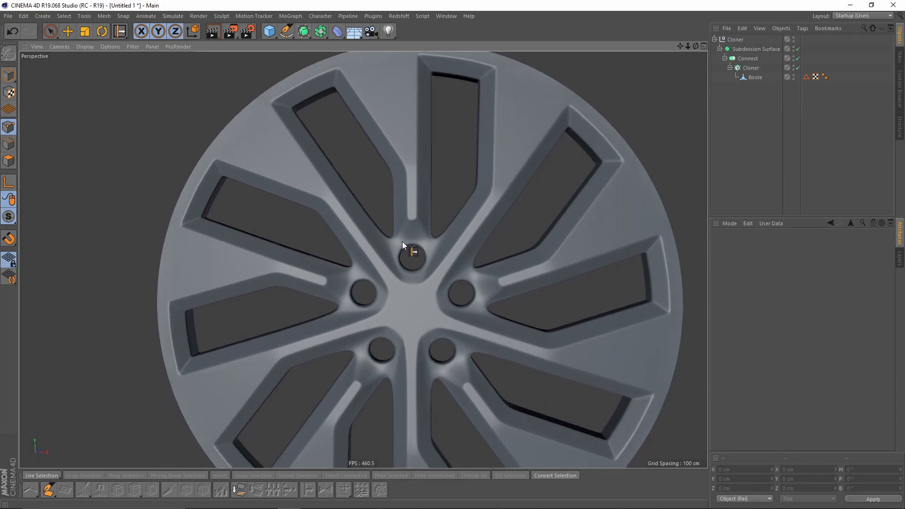
pyautogui.keyDown('alt'); pyautogui.moveTo(403, 242); pyautogui.dragTo(410, 258); pyautogui.keyUp('alt')
pyautogui.keyDown('alt'); pyautogui.moveTo(410, 259); pyautogui.dragTo(396, 258, button='right'); pyautogui.keyUp('alt')
pyautogui.keyDown('alt'); pyautogui.moveTo(396, 259); pyautogui.dragTo(392, 246, button='middle'); pyautogui.keyUp('alt')
pyautogui.keyDown('alt'); pyautogui.moveTo(390, 238); pyautogui.dragTo(382, 206); pyautogui.keyUp('alt')
pyautogui.keyDown('alt'); pyautogui.moveTo(390, 221); pyautogui.dragTo(426, 231, button='right'); pyautogui.keyUp('alt')
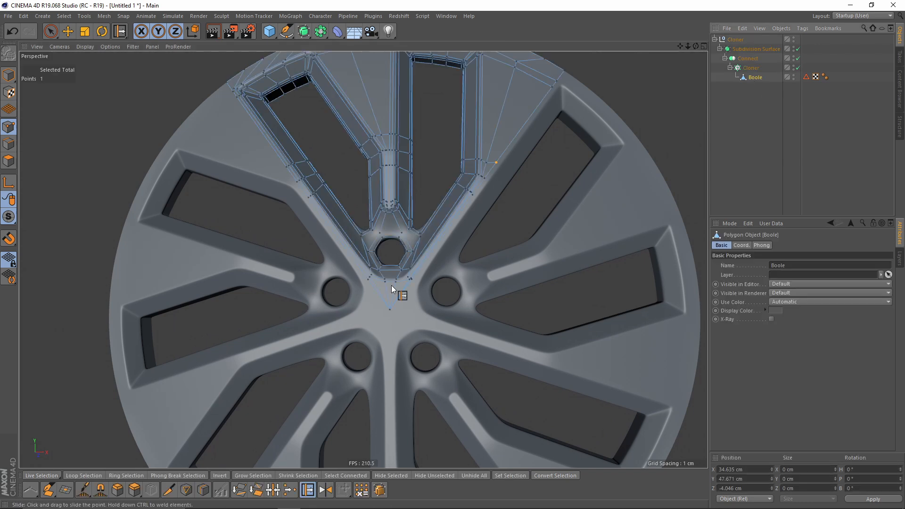
# Live-select the Boole mesh's four points below the bolt hole with radius 91, keeping the Cloner on and turning off Subdivision Surface.
pyautogui.scroll(5, 391, 284)
pyautogui.scroll(4, 394, 276)
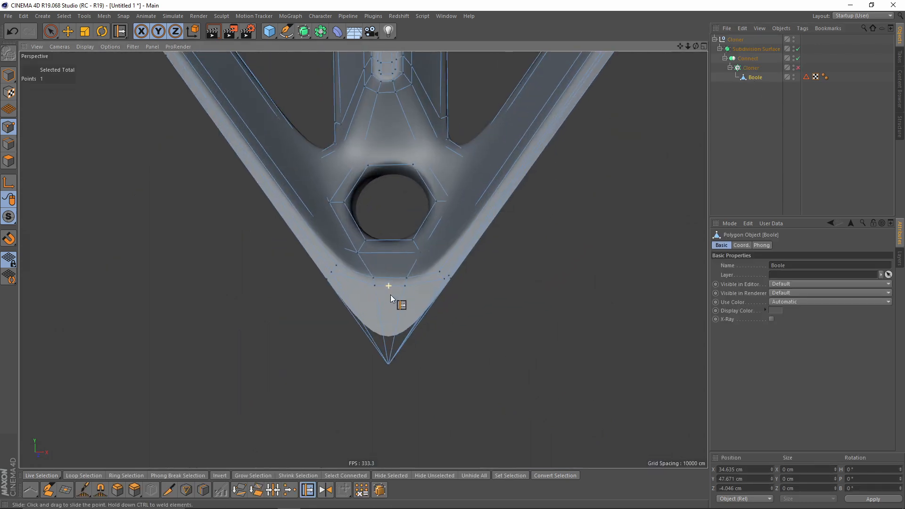
pyautogui.click(798, 68)
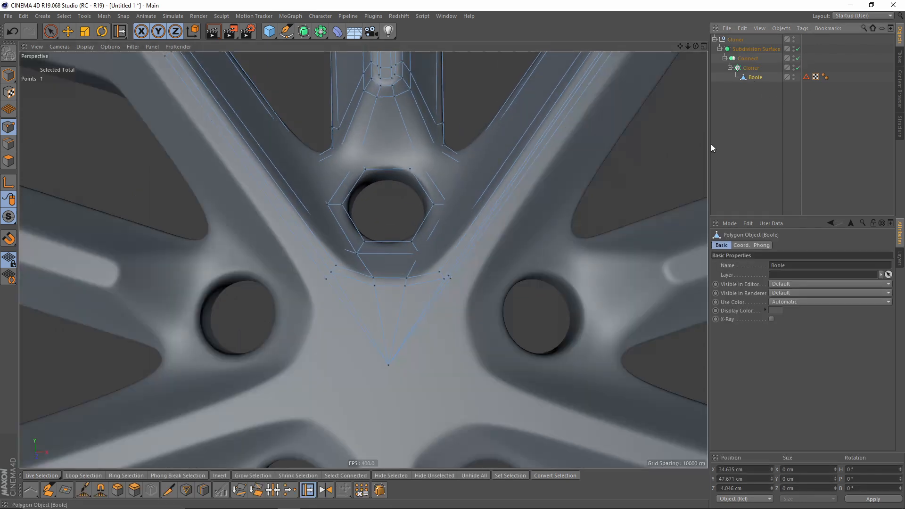
pyautogui.scroll(3, 392, 278)
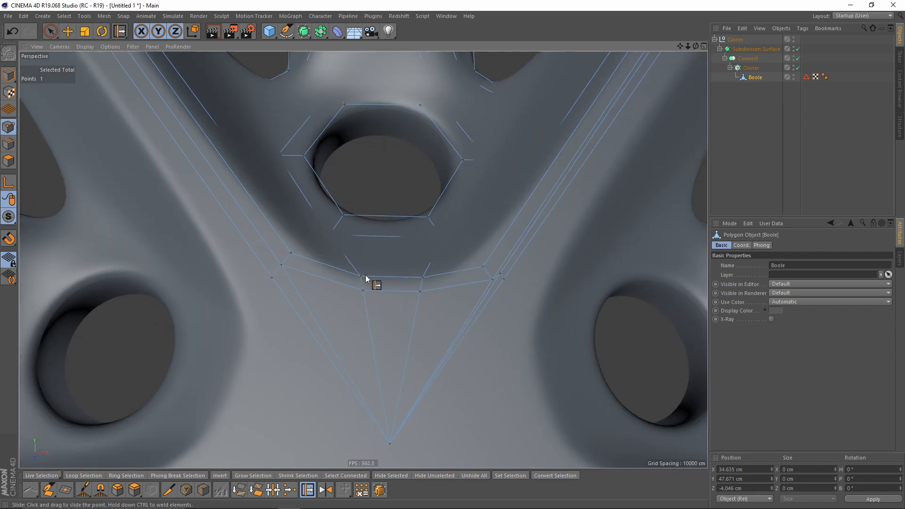
pyautogui.press('space')
pyautogui.moveTo(367, 284); pyautogui.dragTo(390, 284, button='middle')
pyautogui.click(405, 285)
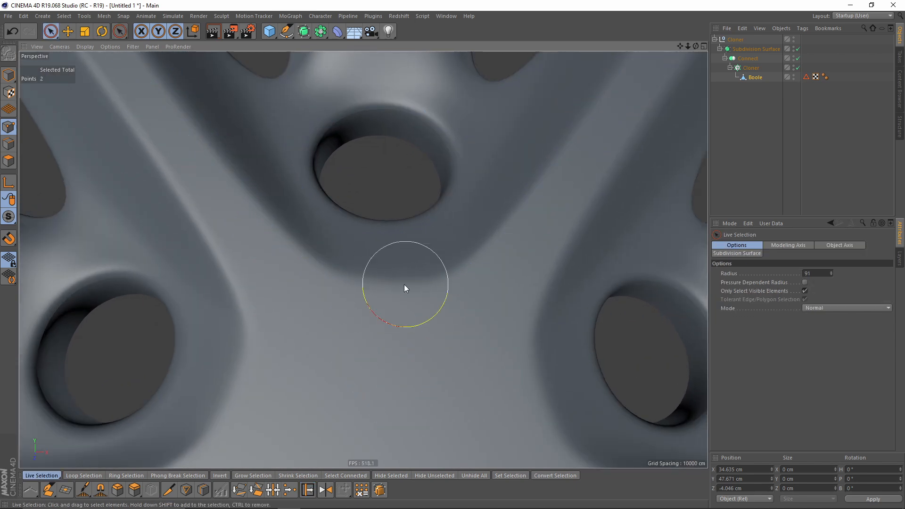
pyautogui.click(798, 48)
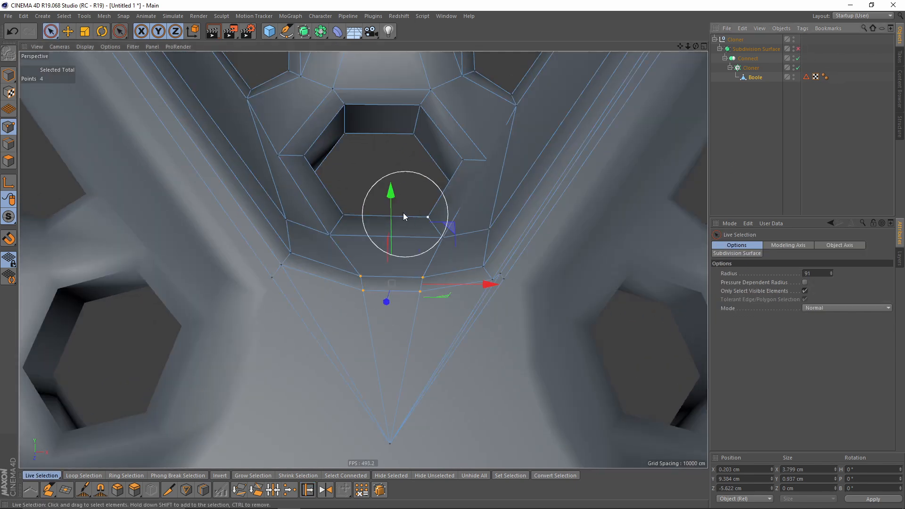
# Move the four selected points down toward the wheel centre to a Y position of 8.339 cm.
pyautogui.moveTo(392, 197); pyautogui.dragTo(392, 206)
pyautogui.moveTo(458, 228)
pyautogui.keyDown('alt'); pyautogui.mouseDown(button='right')
pyautogui.moveTo(411, 239)
pyautogui.moveTo(327, 210)
pyautogui.moveTo(326, 186)
pyautogui.mouseUp(button='right'); pyautogui.keyUp('alt')
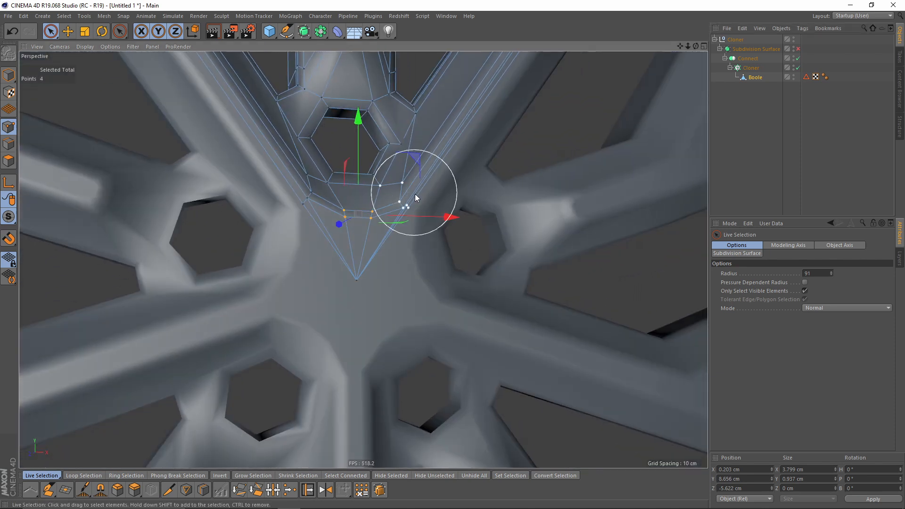
pyautogui.keyDown('alt'); pyautogui.moveTo(415, 194); pyautogui.dragTo(346, 202); pyautogui.keyUp('alt')
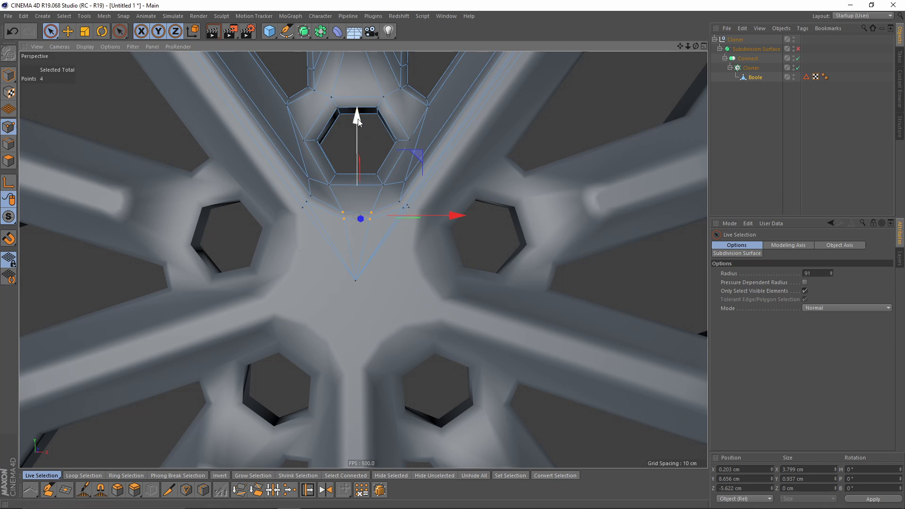
pyautogui.moveTo(358, 121); pyautogui.dragTo(358, 124)
# Turn Subdivision Surface and the Cloner back on and clear the object selection.
pyautogui.press('q')
pyautogui.click(598, 188)
pyautogui.hotkey('ctrl', 'z')
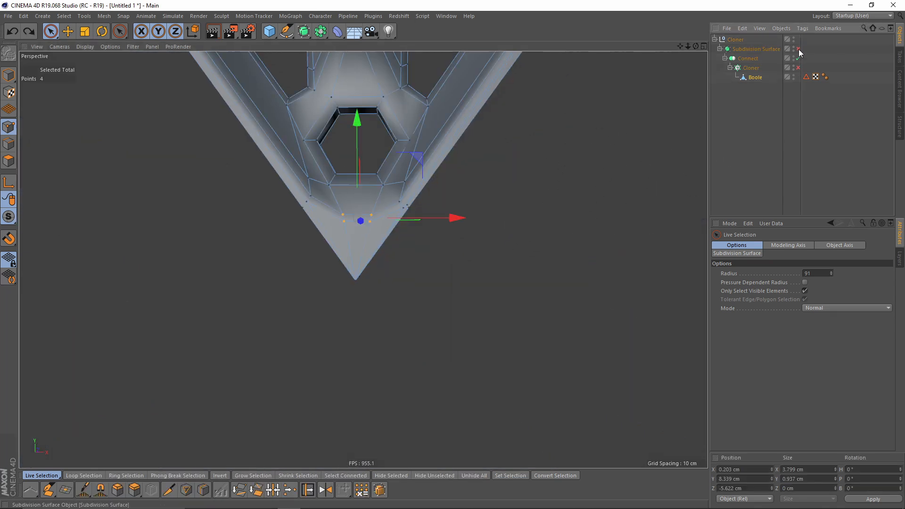
pyautogui.click(798, 49)
pyautogui.click(798, 68)
pyautogui.click(750, 144)
# Examine the smoothed hub, bolt holes and spokes of the complete wheel from several angles.
pyautogui.moveTo(380, 226)
pyautogui.keyDown('alt'); pyautogui.mouseDown()
pyautogui.moveTo(350, 201)
pyautogui.moveTo(388, 220)
pyautogui.mouseUp(); pyautogui.keyUp('alt')
pyautogui.keyDown('alt'); pyautogui.moveTo(388, 220); pyautogui.dragTo(276, 250, button='right'); pyautogui.keyUp('alt')
pyautogui.keyDown('alt'); pyautogui.moveTo(379, 223); pyautogui.dragTo(352, 236, button='middle'); pyautogui.keyUp('alt')
pyautogui.keyDown('alt'); pyautogui.moveTo(325, 240); pyautogui.dragTo(274, 232); pyautogui.keyUp('alt')
pyautogui.keyDown('alt'); pyautogui.moveTo(322, 234); pyautogui.dragTo(355, 239, button='right'); pyautogui.keyUp('alt')
pyautogui.keyDown('alt'); pyautogui.moveTo(356, 239); pyautogui.dragTo(406, 230); pyautogui.keyUp('alt')
pyautogui.keyDown('alt'); pyautogui.moveTo(406, 230); pyautogui.dragTo(384, 262, button='right'); pyautogui.keyUp('alt')
pyautogui.keyDown('alt'); pyautogui.moveTo(364, 260); pyautogui.dragTo(383, 284); pyautogui.keyUp('alt')
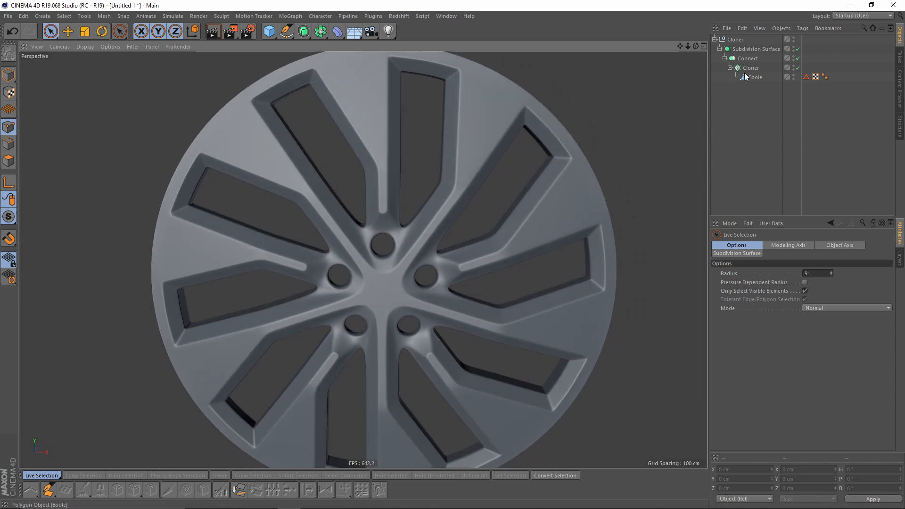
pyautogui.keyDown('alt'); pyautogui.moveTo(481, 184); pyautogui.dragTo(440, 175, button='middle'); pyautogui.keyUp('alt')
pyautogui.keyDown('alt'); pyautogui.moveTo(439, 169); pyautogui.dragTo(400, 192); pyautogui.keyUp('alt')
pyautogui.keyDown('alt'); pyautogui.moveTo(400, 192); pyautogui.dragTo(426, 192, button='right'); pyautogui.keyUp('alt')
pyautogui.keyDown('alt'); pyautogui.moveTo(426, 193); pyautogui.dragTo(475, 214, button='middle'); pyautogui.keyUp('alt')
# Isolate the Boole section in edge mode by turning off Subdivision Surface, Connect and the Cloner.
pyautogui.click(755, 77)
pyautogui.press('q')
pyautogui.click(8, 144)
pyautogui.click(798, 58)
pyautogui.click(798, 49)
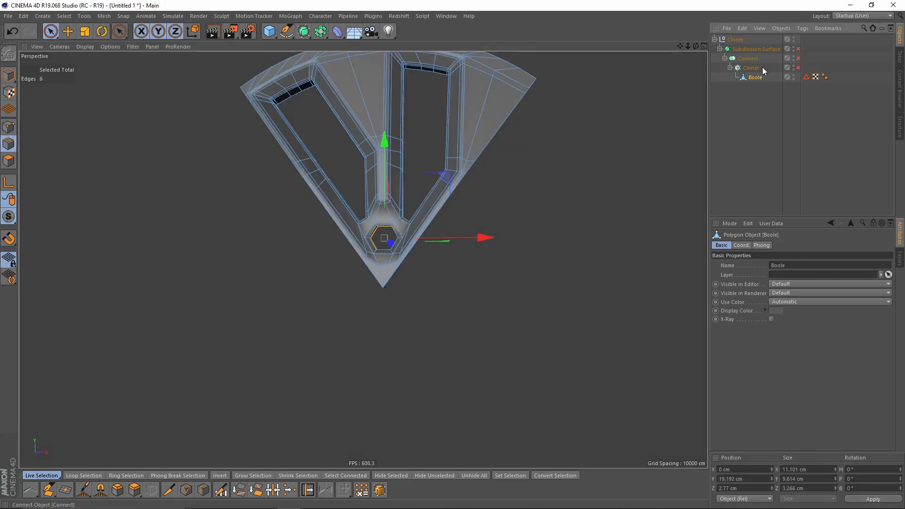
# Start the Edge Slide tool and select the front edge loop running around both openings and the bolt-hole area.
pyautogui.scroll(6, 309, 158)
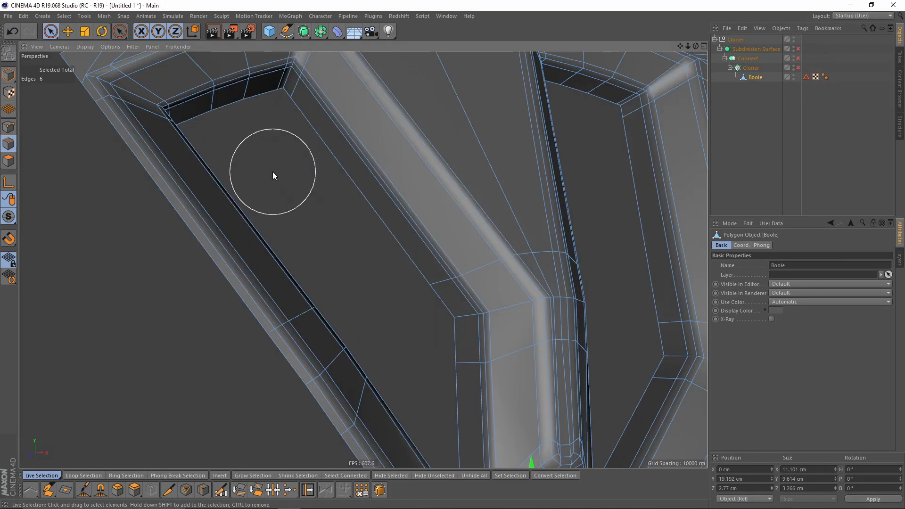
pyautogui.press('m')
pyautogui.press('o')
pyautogui.keyDown('alt'); pyautogui.moveTo(147, 105); pyautogui.dragTo(238, 172, button='middle'); pyautogui.keyUp('alt')
pyautogui.scroll(3, 215, 158)
pyautogui.doubleClick(186, 153)
pyautogui.scroll(-5, 283, 167)
pyautogui.keyDown('alt'); pyautogui.moveTo(415, 224); pyautogui.dragTo(274, 175, button='middle'); pyautogui.keyUp('alt')
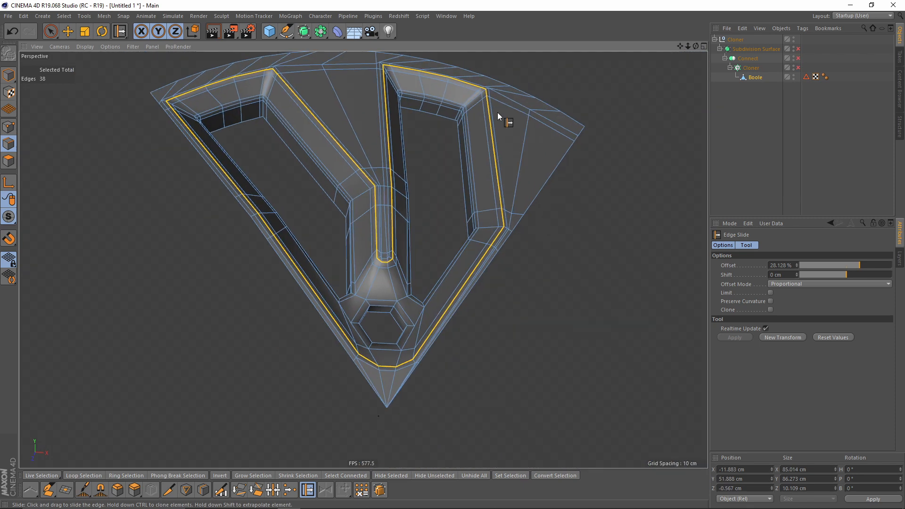
# Try sliding the selected edge loop slightly at the upper corner of the opening, then undo the slide.
pyautogui.keyDown('alt'); pyautogui.moveTo(344, 138); pyautogui.dragTo(418, 183, button='middle'); pyautogui.keyUp('alt')
pyautogui.scroll(5, 381, 117)
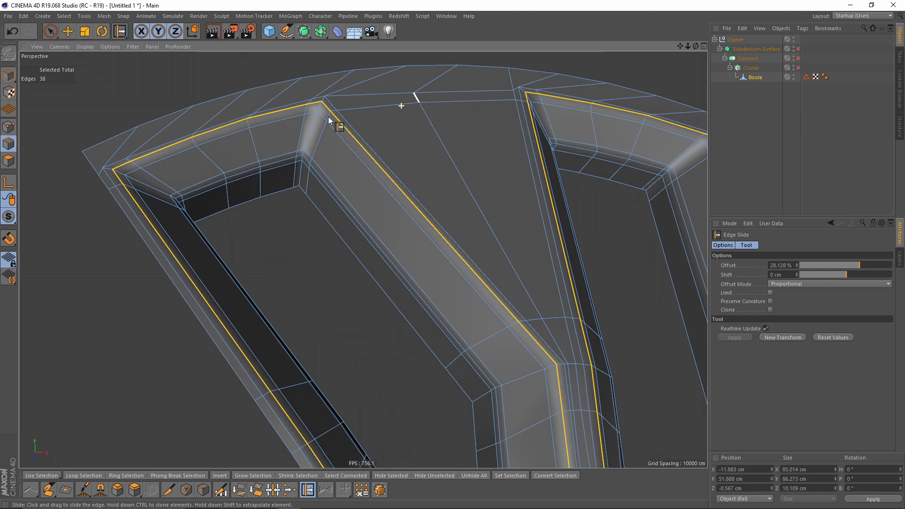
pyautogui.keyDown('alt'); pyautogui.moveTo(328, 117); pyautogui.dragTo(429, 133, button='middle'); pyautogui.keyUp('alt')
pyautogui.scroll(5, 429, 133)
pyautogui.moveTo(441, 132); pyautogui.dragTo(438, 143)
pyautogui.keyDown('alt'); pyautogui.moveTo(443, 146); pyautogui.dragTo(420, 112, button='middle'); pyautogui.keyUp('alt')
pyautogui.scroll(-5, 384, 158)
# In polygon mode, loop-select the narrow strip of polygons running around the front border of the openings.
pyautogui.click(9, 160)
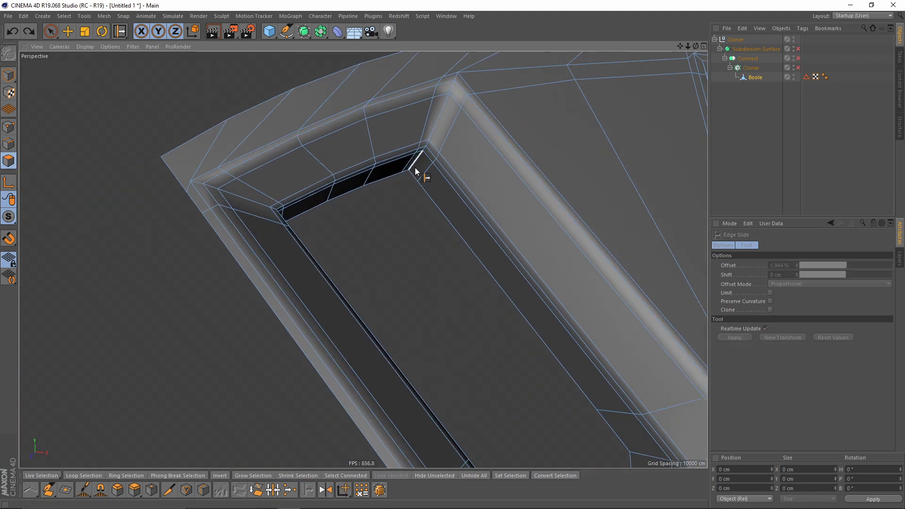
pyautogui.keyDown('alt'); pyautogui.moveTo(415, 172); pyautogui.dragTo(236, 164); pyautogui.keyUp('alt')
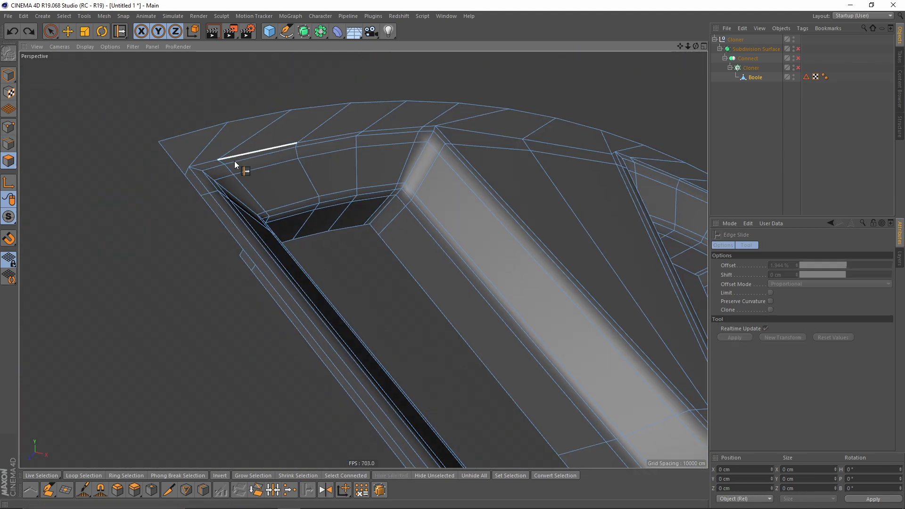
pyautogui.click(64, 16)
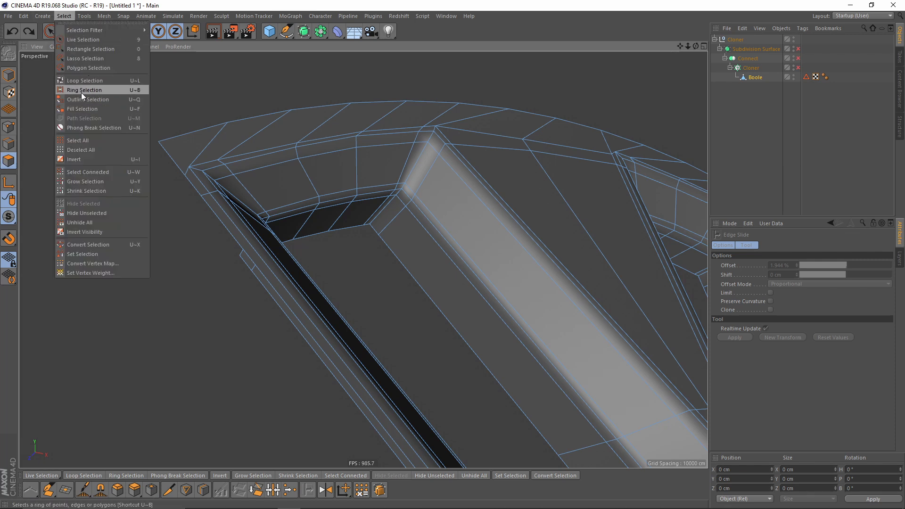
pyautogui.click(81, 81)
pyautogui.click(190, 171)
pyautogui.scroll(2, 309, 173)
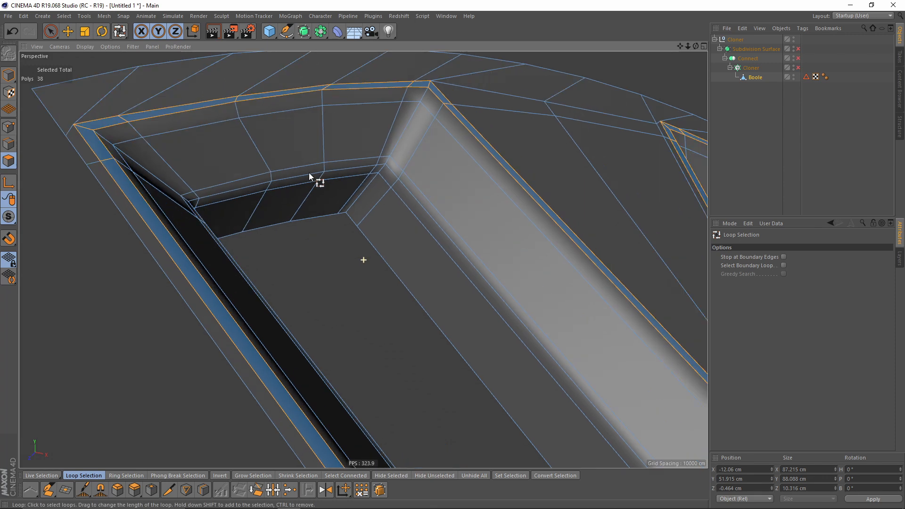
# Try an Extrude Inner on the selected border strip around the openings, then undo it.
pyautogui.keyDown('alt'); pyautogui.moveTo(309, 173); pyautogui.dragTo(479, 172); pyautogui.keyUp('alt')
pyautogui.rightClick(479, 172)
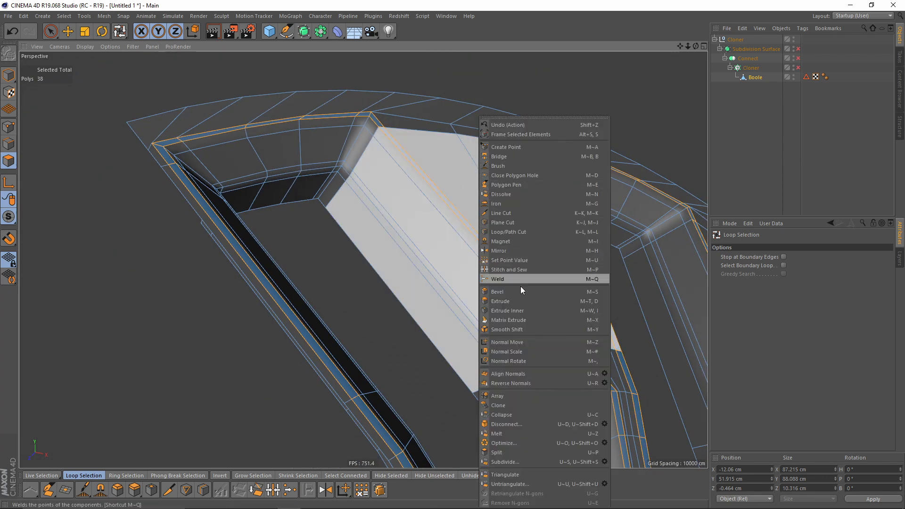
pyautogui.click(522, 312)
pyautogui.keyDown('alt'); pyautogui.moveTo(203, 94); pyautogui.dragTo(272, 175); pyautogui.keyUp('alt')
pyautogui.keyDown('alt'); pyautogui.moveTo(337, 171); pyautogui.dragTo(399, 160); pyautogui.keyUp('alt')
pyautogui.keyDown('alt'); pyautogui.moveTo(434, 157); pyautogui.dragTo(514, 143, button='middle'); pyautogui.keyUp('alt')
pyautogui.keyDown('alt'); pyautogui.moveTo(514, 142); pyautogui.dragTo(514, 160); pyautogui.keyUp('alt')
pyautogui.hotkey('ctrl', 'z')
# In point mode, slide the border points along the opening's upper edge and corner to even out the strip.
pyautogui.click(9, 127)
pyautogui.press('m')
pyautogui.press('o')
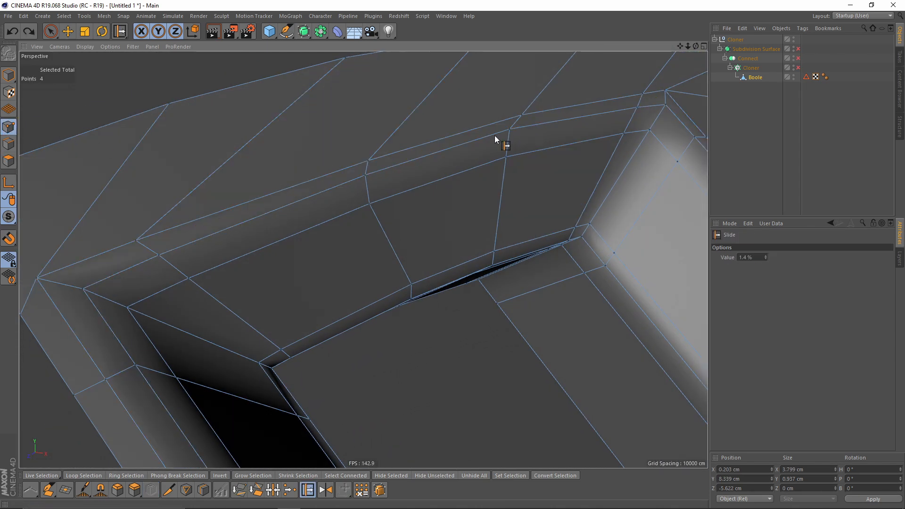
pyautogui.moveTo(522, 113)
pyautogui.mouseDown()
pyautogui.moveTo(507, 120)
pyautogui.moveTo(511, 113)
pyautogui.mouseUp()
pyautogui.moveTo(369, 159); pyautogui.dragTo(196, 182)
pyautogui.keyDown('alt'); pyautogui.moveTo(383, 177); pyautogui.dragTo(327, 182); pyautogui.keyUp('alt')
pyautogui.keyDown('alt'); pyautogui.moveTo(327, 183); pyautogui.dragTo(350, 168, button='right'); pyautogui.keyUp('alt')
pyautogui.keyDown('alt'); pyautogui.moveTo(349, 168); pyautogui.dragTo(396, 181); pyautogui.keyUp('alt')
pyautogui.moveTo(537, 223); pyautogui.dragTo(547, 221)
# Return to the polygon selection and inset the border strip by about 0.23 cm with Extrude Inner.
pyautogui.click(9, 161)
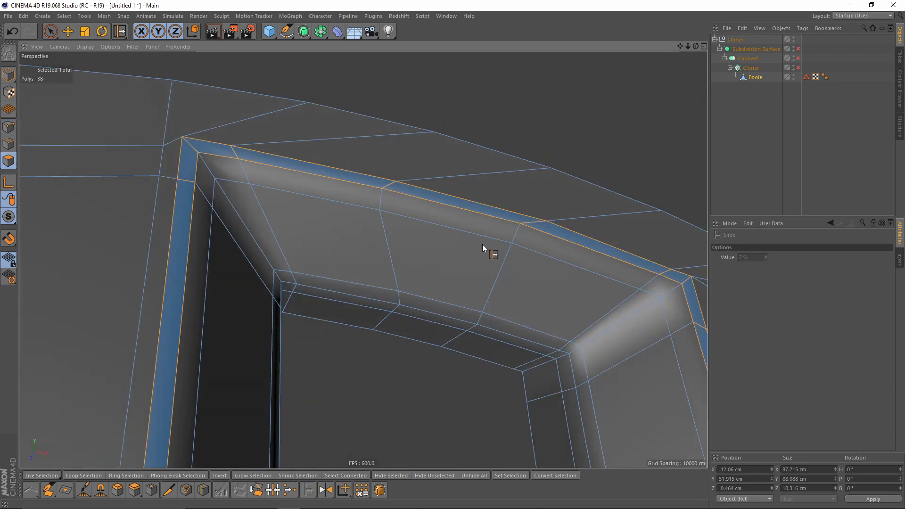
pyautogui.press('i')
pyautogui.moveTo(557, 345); pyautogui.dragTo(569, 345)
pyautogui.keyDown('alt'); pyautogui.moveTo(555, 341); pyautogui.dragTo(364, 259, button='right'); pyautogui.keyUp('alt')
pyautogui.keyDown('alt'); pyautogui.moveTo(364, 258); pyautogui.dragTo(346, 200); pyautogui.keyUp('alt')
pyautogui.keyDown('alt'); pyautogui.moveTo(346, 199); pyautogui.dragTo(378, 202, button='right'); pyautogui.keyUp('alt')
pyautogui.keyDown('alt'); pyautogui.moveTo(427, 230); pyautogui.dragTo(386, 208, button='middle'); pyautogui.keyUp('alt')
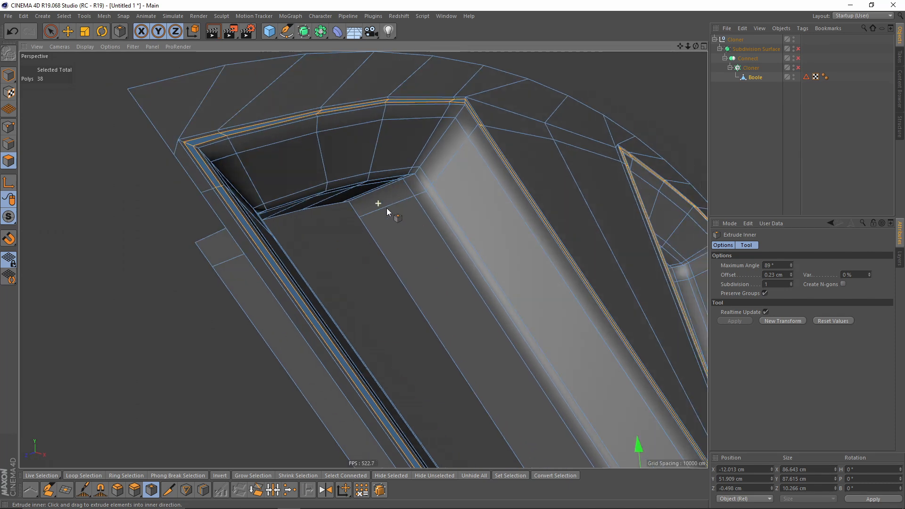
# Extrude the inset border strip into the surface with an offset of about 0.08 cm, forming a narrow groove.
pyautogui.keyDown('alt'); pyautogui.moveTo(387, 208); pyautogui.dragTo(320, 174); pyautogui.keyUp('alt')
pyautogui.press('d')
pyautogui.keyDown('alt'); pyautogui.moveTo(364, 259); pyautogui.dragTo(415, 196); pyautogui.keyUp('alt')
pyautogui.rightClick(453, 177)
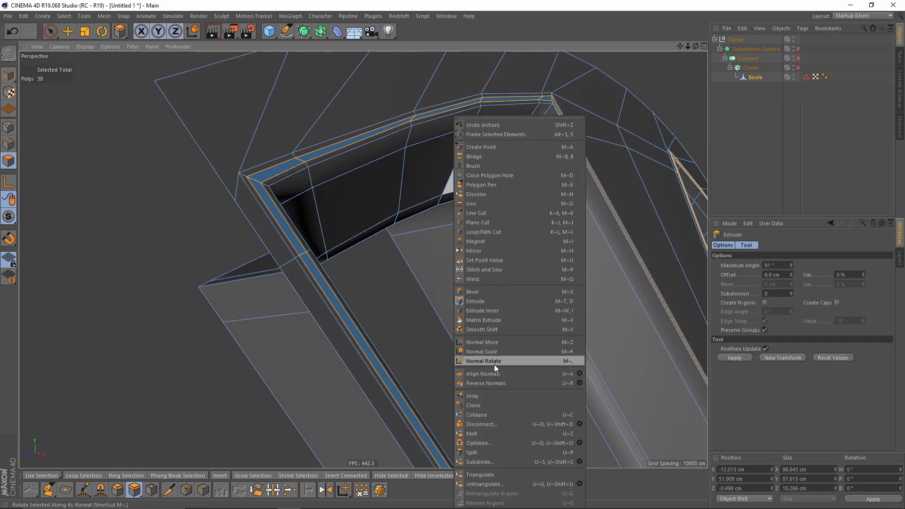
pyautogui.click(486, 301)
pyautogui.keyDown('alt'); pyautogui.moveTo(479, 288); pyautogui.dragTo(488, 262); pyautogui.keyUp('alt')
pyautogui.keyDown('alt'); pyautogui.moveTo(454, 236); pyautogui.dragTo(394, 254); pyautogui.keyUp('alt')
pyautogui.moveTo(426, 281); pyautogui.dragTo(384, 245)
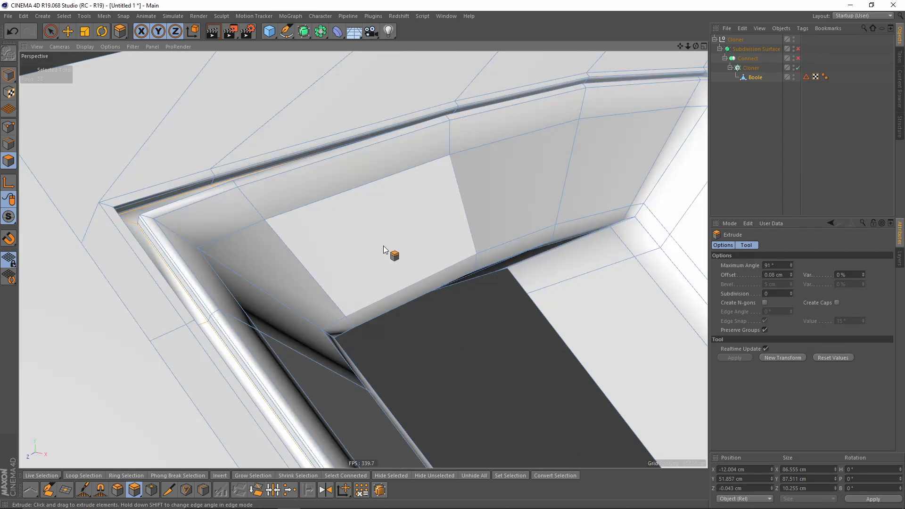
# Turn Connect and Subdivision Surface back on and examine the smoothed groove around the spokes and narrow panel ends.
pyautogui.click(790, 90)
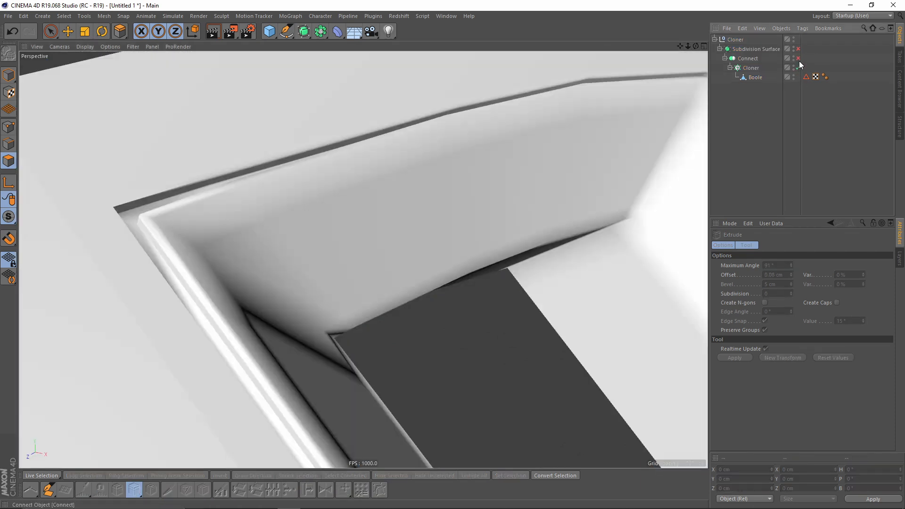
pyautogui.click(799, 59)
pyautogui.click(798, 49)
pyautogui.keyDown('alt'); pyautogui.moveTo(398, 188); pyautogui.dragTo(333, 218, button='right'); pyautogui.keyUp('alt')
pyautogui.keyDown('alt'); pyautogui.moveTo(332, 219); pyautogui.dragTo(338, 282); pyautogui.keyUp('alt')
pyautogui.keyDown('alt'); pyautogui.moveTo(435, 379); pyautogui.dragTo(394, 303, button='middle'); pyautogui.keyUp('alt')
pyautogui.keyDown('alt'); pyautogui.moveTo(394, 303); pyautogui.dragTo(471, 296, button='right'); pyautogui.keyUp('alt')
pyautogui.keyDown('alt'); pyautogui.moveTo(452, 287); pyautogui.dragTo(426, 229, button='middle'); pyautogui.keyUp('alt')
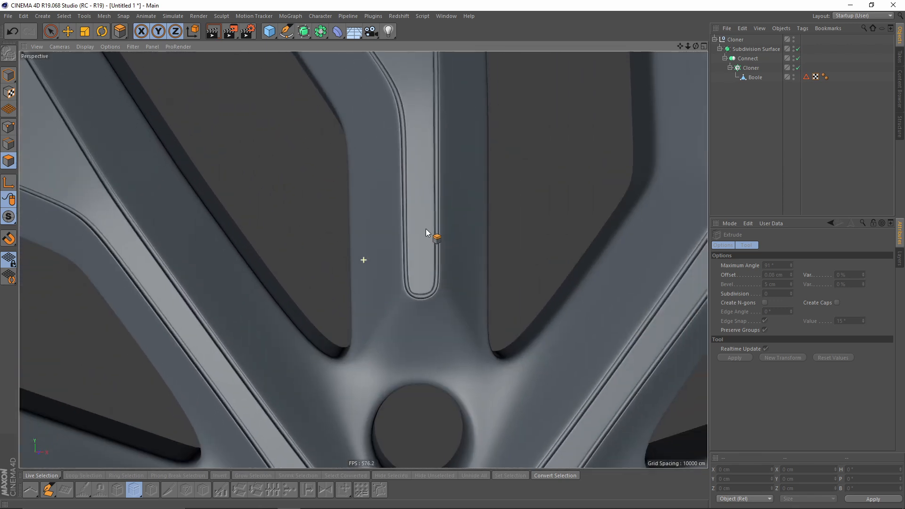
pyautogui.keyDown('alt'); pyautogui.moveTo(410, 292); pyautogui.dragTo(453, 291, button='right'); pyautogui.keyUp('alt')
pyautogui.keyDown('alt'); pyautogui.moveTo(452, 292); pyautogui.dragTo(460, 264); pyautogui.keyUp('alt')
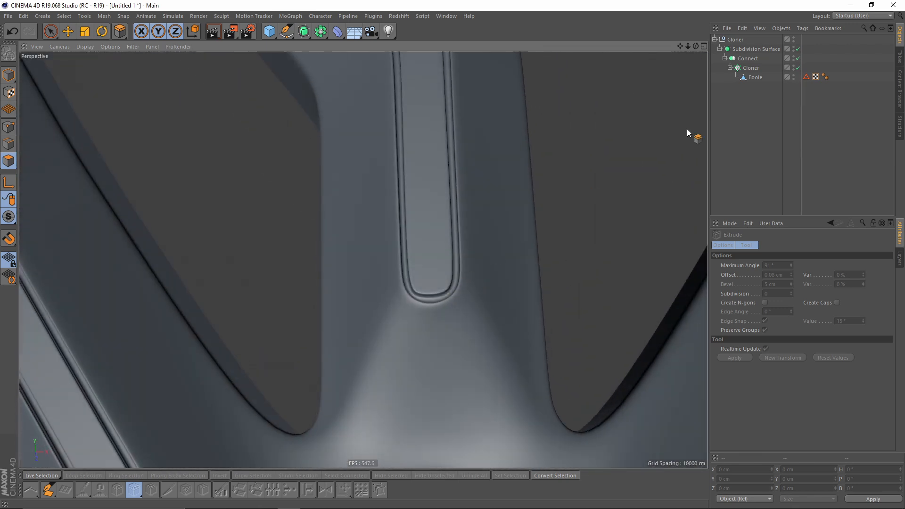
# Select the Boole section and turn off Subdivision Surface and the Cloner to expose the narrow panel's lower end.
pyautogui.click(750, 77)
pyautogui.click(798, 49)
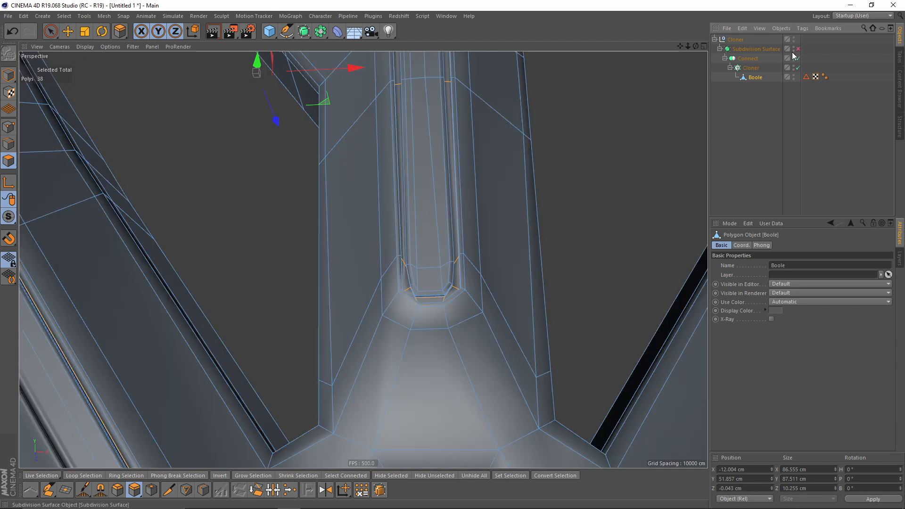
pyautogui.scroll(1, 450, 278)
pyautogui.scroll(1, 450, 278)
pyautogui.keyDown('alt'); pyautogui.moveTo(393, 307); pyautogui.dragTo(452, 293, button='right'); pyautogui.keyUp('alt')
pyautogui.press('q')
pyautogui.keyDown('alt'); pyautogui.moveTo(430, 294); pyautogui.dragTo(363, 309); pyautogui.keyUp('alt')
pyautogui.keyDown('alt'); pyautogui.moveTo(361, 260); pyautogui.dragTo(423, 216, button='right'); pyautogui.keyUp('alt')
pyautogui.keyDown('alt'); pyautogui.moveTo(422, 216); pyautogui.dragTo(439, 242); pyautogui.keyUp('alt')
# In point mode, live-select the inner points at the lower tip of the narrow panel between the openings.
pyautogui.click(8, 128)
pyautogui.click(50, 31)
pyautogui.click(443, 239)
pyautogui.hotkey('ctrl', 'z')
pyautogui.hotkey('ctrl', 'z')
pyautogui.keyDown('alt'); pyautogui.moveTo(566, 253); pyautogui.dragTo(456, 234); pyautogui.keyUp('alt')
pyautogui.keyDown('shift'); pyautogui.click(517, 240); pyautogui.keyUp('shift')
pyautogui.moveTo(517, 240)
pyautogui.keyDown('alt'); pyautogui.mouseDown()
pyautogui.moveTo(505, 254)
pyautogui.moveTo(521, 239)
pyautogui.mouseUp(); pyautogui.keyUp('alt')
# Scale the selected tip points to about 64% across the panel's width and move them slightly down in Y.
pyautogui.press('t')
pyautogui.keyDown('alt'); pyautogui.moveTo(377, 270); pyautogui.dragTo(378, 246); pyautogui.keyUp('alt')
pyautogui.press('9')
pyautogui.keyDown('alt'); pyautogui.moveTo(340, 288); pyautogui.dragTo(471, 296); pyautogui.keyUp('alt')
pyautogui.press('t')
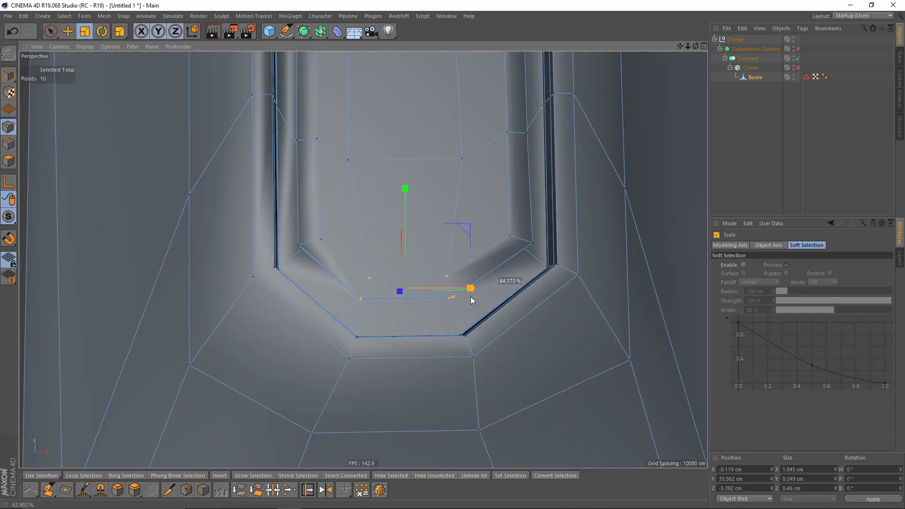
pyautogui.press('e')
pyautogui.moveTo(400, 199); pyautogui.dragTo(404, 208)
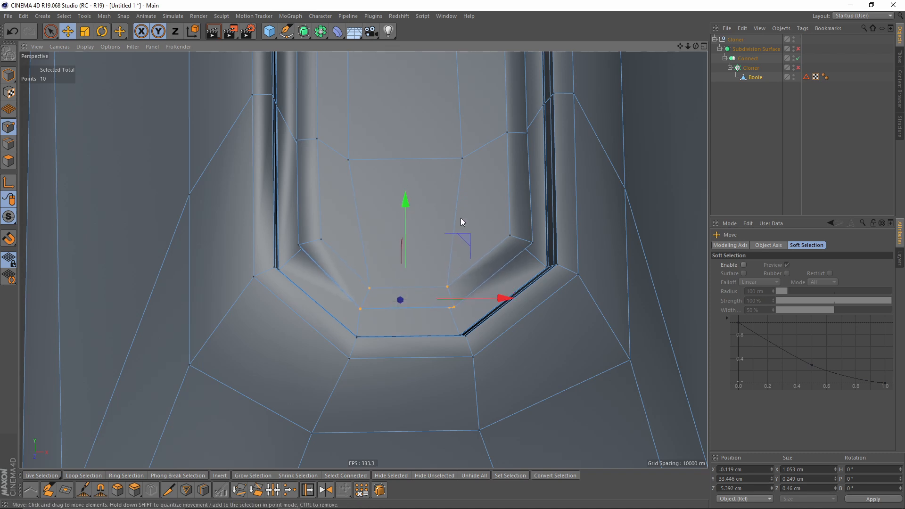
# Turn the Cloner and Subdivision Surface back on and check the adjusted panel tips and grooves around the hub.
pyautogui.click(796, 83)
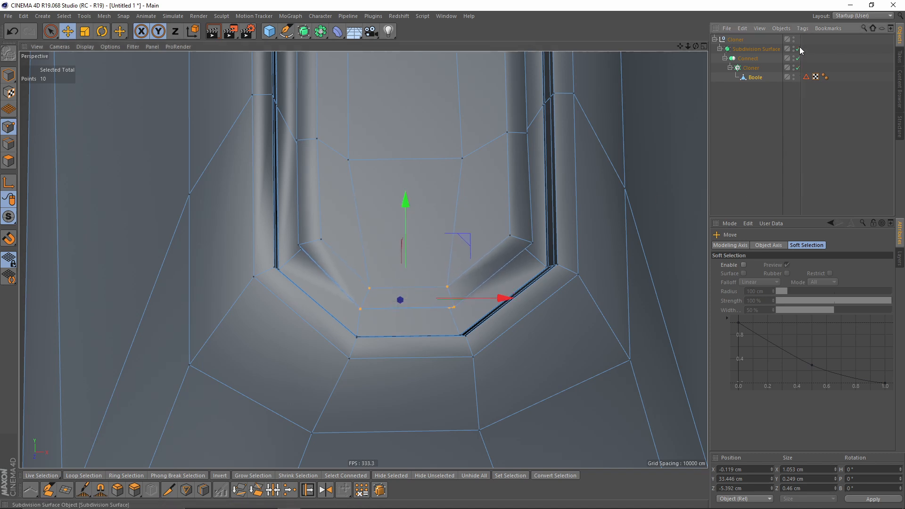
pyautogui.click(799, 48)
pyautogui.scroll(-5, 471, 212)
pyautogui.keyDown('alt'); pyautogui.moveTo(444, 234); pyautogui.dragTo(384, 205, button='middle'); pyautogui.keyUp('alt')
pyautogui.scroll(-3, 384, 206)
pyautogui.keyDown('alt'); pyautogui.moveTo(363, 259); pyautogui.dragTo(401, 330); pyautogui.keyUp('alt')
pyautogui.keyDown('alt'); pyautogui.moveTo(386, 386); pyautogui.dragTo(393, 383); pyautogui.keyUp('alt')
pyautogui.keyDown('alt'); pyautogui.moveTo(393, 383); pyautogui.dragTo(444, 340, button='right'); pyautogui.keyUp('alt')
pyautogui.keyDown('alt'); pyautogui.moveTo(456, 287); pyautogui.dragTo(346, 316, button='right'); pyautogui.keyUp('alt')
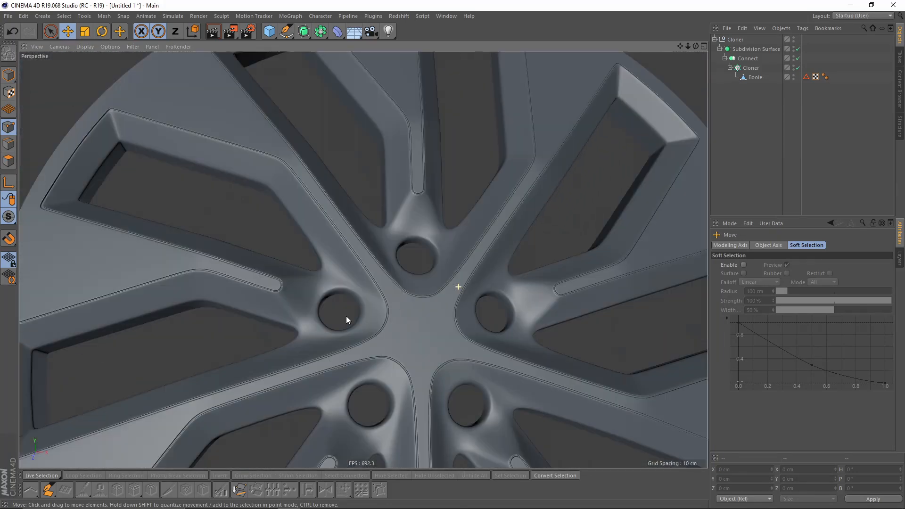
# Examine the grooves along the spoke openings and across the whole wheel from several angles.
pyautogui.keyDown('alt'); pyautogui.moveTo(490, 71); pyautogui.dragTo(440, 202, button='middle'); pyautogui.keyUp('alt')
pyautogui.keyDown('alt'); pyautogui.moveTo(442, 200); pyautogui.dragTo(429, 242, button='right'); pyautogui.keyUp('alt')
pyautogui.keyDown('alt'); pyautogui.moveTo(431, 244); pyautogui.dragTo(339, 264); pyautogui.keyUp('alt')
pyautogui.keyDown('alt'); pyautogui.moveTo(339, 264); pyautogui.dragTo(431, 157, button='middle'); pyautogui.keyUp('alt')
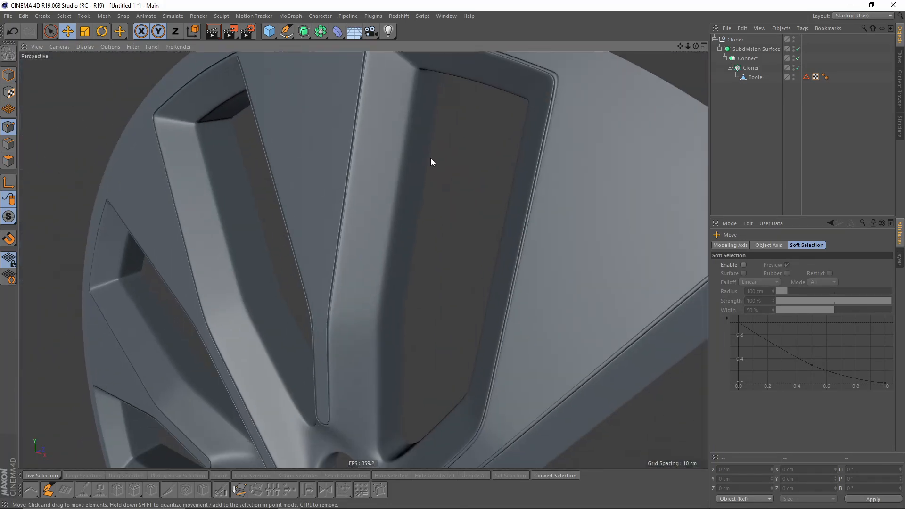
pyautogui.keyDown('alt'); pyautogui.moveTo(431, 158); pyautogui.dragTo(485, 203); pyautogui.keyUp('alt')
pyautogui.keyDown('alt'); pyautogui.moveTo(486, 203); pyautogui.dragTo(431, 246, button='right'); pyautogui.keyUp('alt')
pyautogui.keyDown('alt'); pyautogui.moveTo(392, 278); pyautogui.dragTo(408, 205, button='middle'); pyautogui.keyUp('alt')
pyautogui.keyDown('alt'); pyautogui.moveTo(408, 204); pyautogui.dragTo(382, 205); pyautogui.keyUp('alt')
pyautogui.keyDown('alt'); pyautogui.moveTo(355, 311); pyautogui.dragTo(363, 261, button='middle'); pyautogui.keyUp('alt')
pyautogui.keyDown('alt'); pyautogui.moveTo(363, 261); pyautogui.dragTo(426, 253); pyautogui.keyUp('alt')
pyautogui.keyDown('alt'); pyautogui.moveTo(364, 264); pyautogui.dragTo(382, 247, button='middle'); pyautogui.keyUp('alt')
pyautogui.keyDown('alt'); pyautogui.moveTo(382, 246); pyautogui.dragTo(363, 212, button='right'); pyautogui.keyUp('alt')
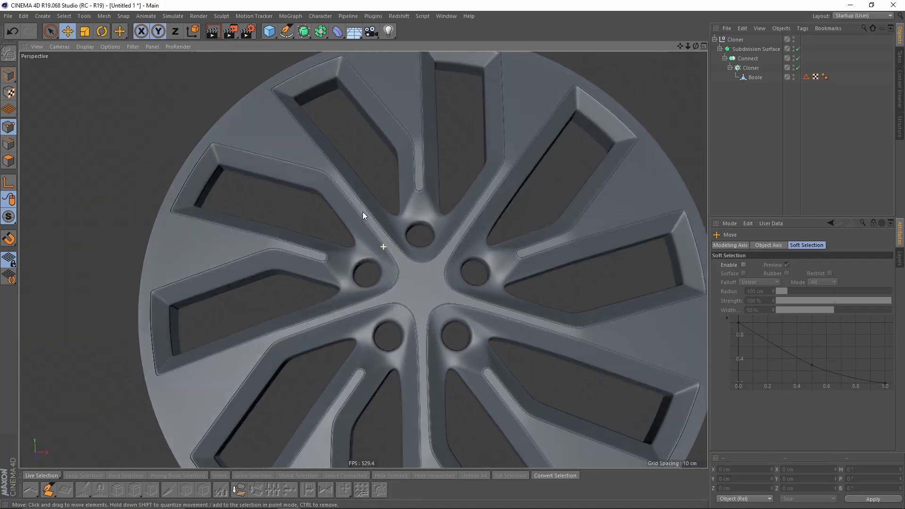
pyautogui.keyDown('alt'); pyautogui.moveTo(384, 260); pyautogui.dragTo(400, 222, button='middle'); pyautogui.keyUp('alt')
pyautogui.keyDown('alt'); pyautogui.moveTo(400, 222); pyautogui.dragTo(395, 238); pyautogui.keyUp('alt')
pyautogui.keyDown('alt'); pyautogui.moveTo(432, 206); pyautogui.dragTo(461, 190, button='right'); pyautogui.keyUp('alt')
pyautogui.keyDown('alt'); pyautogui.moveTo(461, 191); pyautogui.dragTo(462, 203, button='middle'); pyautogui.keyUp('alt')
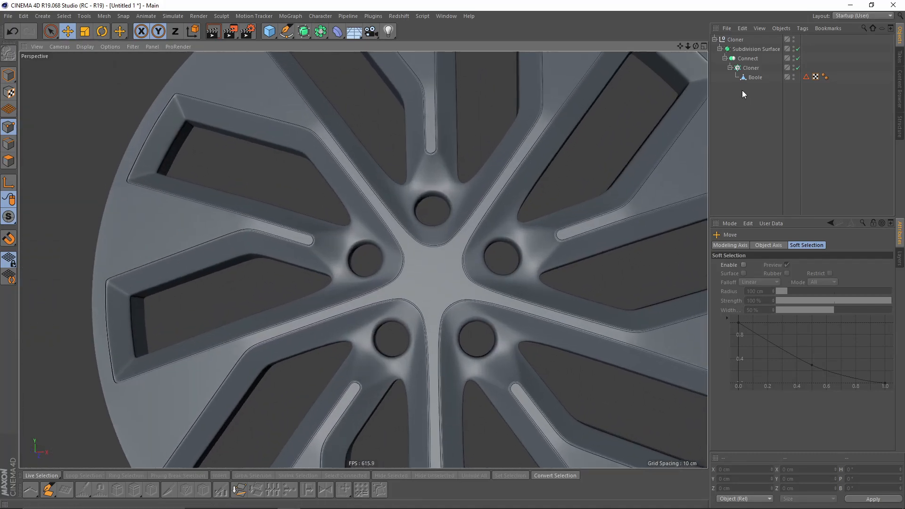
# Inspect the Boole section's bolt-hole edges in edge mode with Subdivision Surface and the Cloner turned off.
pyautogui.click(754, 77)
pyautogui.keyDown('alt'); pyautogui.moveTo(425, 199); pyautogui.dragTo(469, 181, button='right'); pyautogui.keyUp('alt')
pyautogui.click(8, 144)
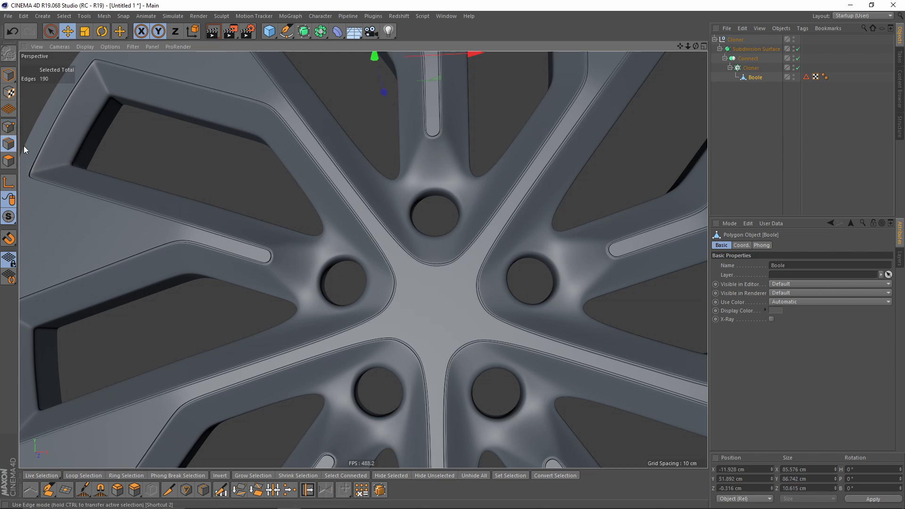
pyautogui.press('q')
pyautogui.click(798, 49)
pyautogui.scroll(8, 427, 203)
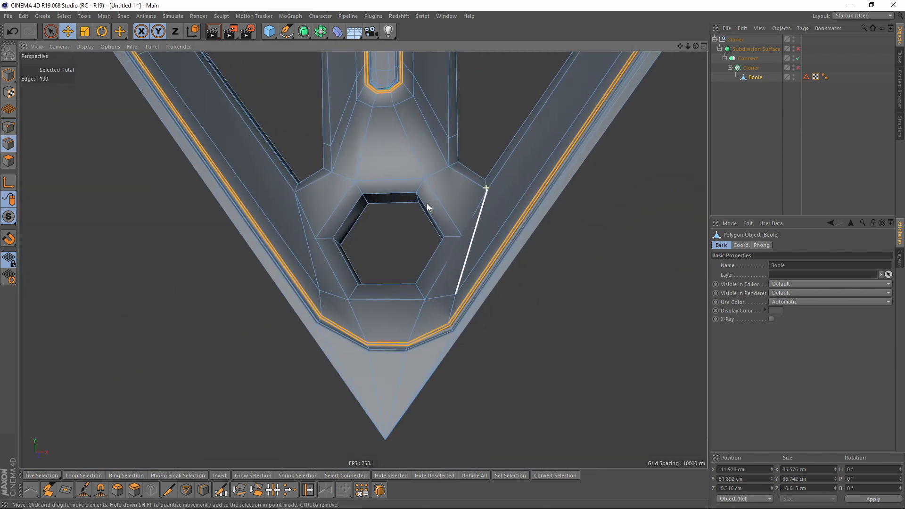
pyautogui.scroll(2, 427, 207)
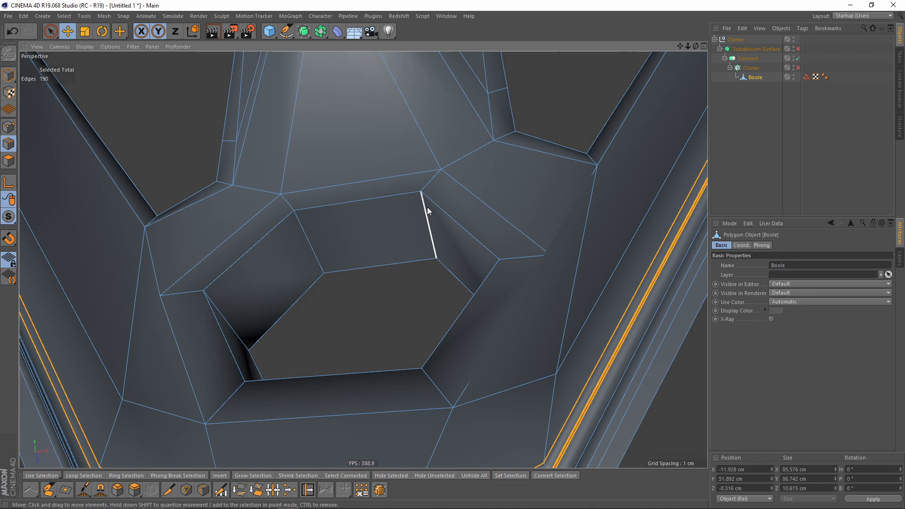
pyautogui.scroll(-3, 429, 209)
pyautogui.keyDown('alt'); pyautogui.moveTo(423, 205); pyautogui.dragTo(441, 258); pyautogui.keyUp('alt')
pyautogui.scroll(-6, 434, 255)
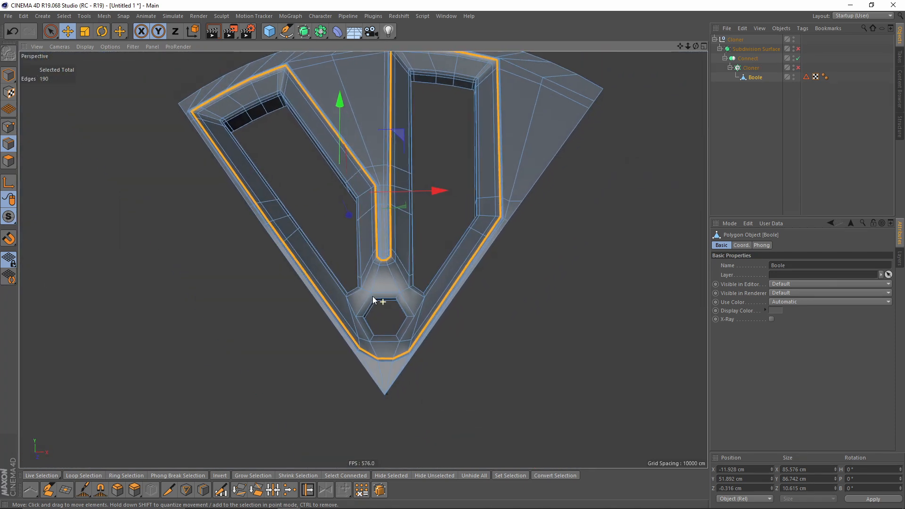
# Turn the Cloner and Subdivision Surface back on, then make the Connect object editable as a single mesh.
pyautogui.click(798, 67)
pyautogui.click(798, 48)
pyautogui.scroll(-3, 470, 200)
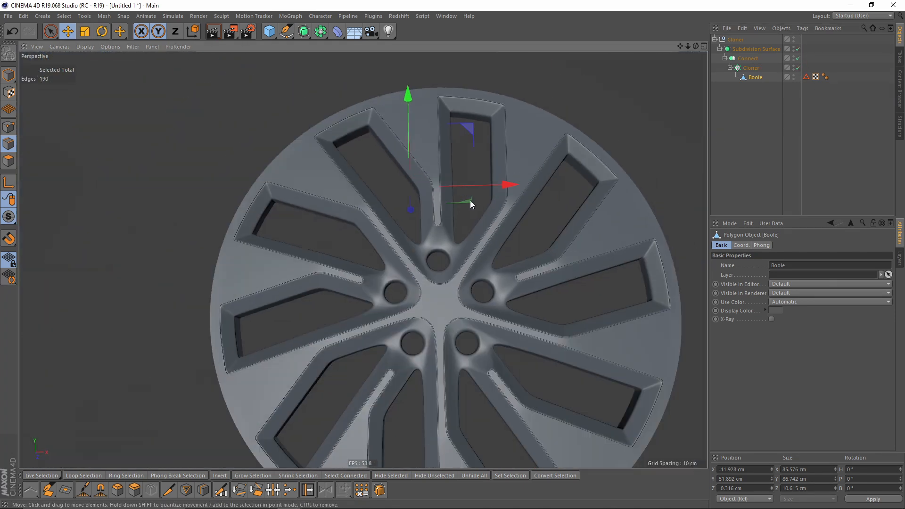
pyautogui.scroll(2, 440, 223)
pyautogui.click(753, 60)
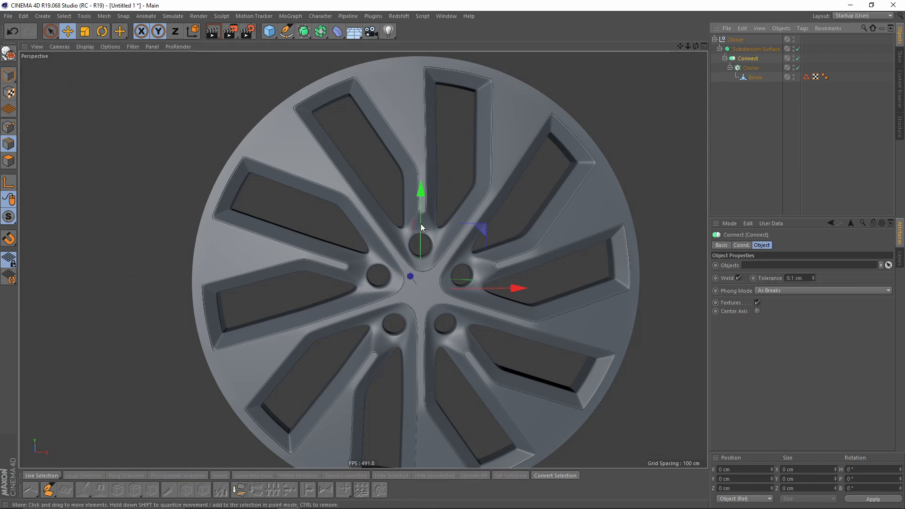
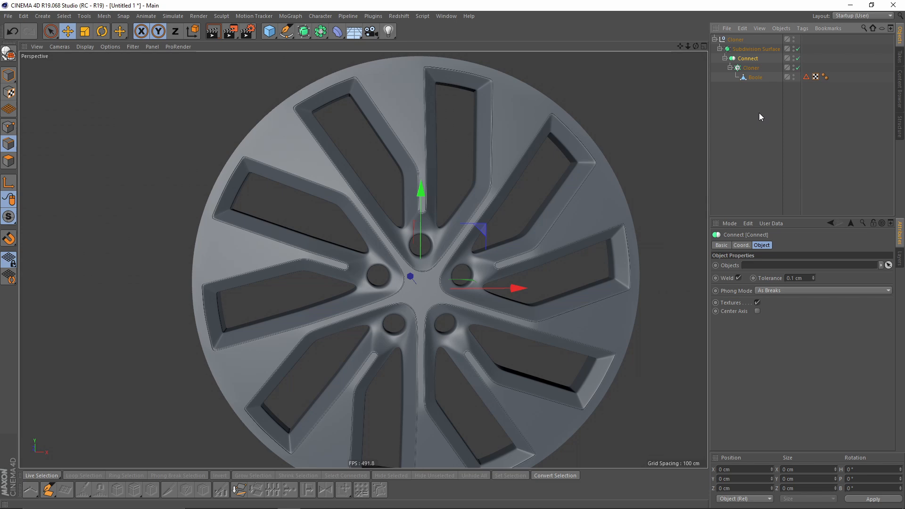
pyautogui.press('c')
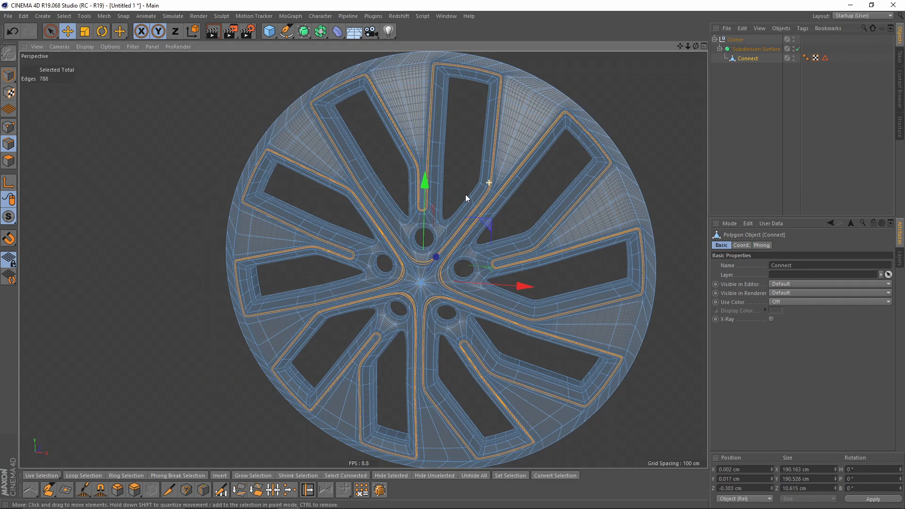
# Turn off Subdivision Surface and examine the spoke seams around the hub centre in point mode.
pyautogui.press('q')
pyautogui.scroll(8, 408, 282)
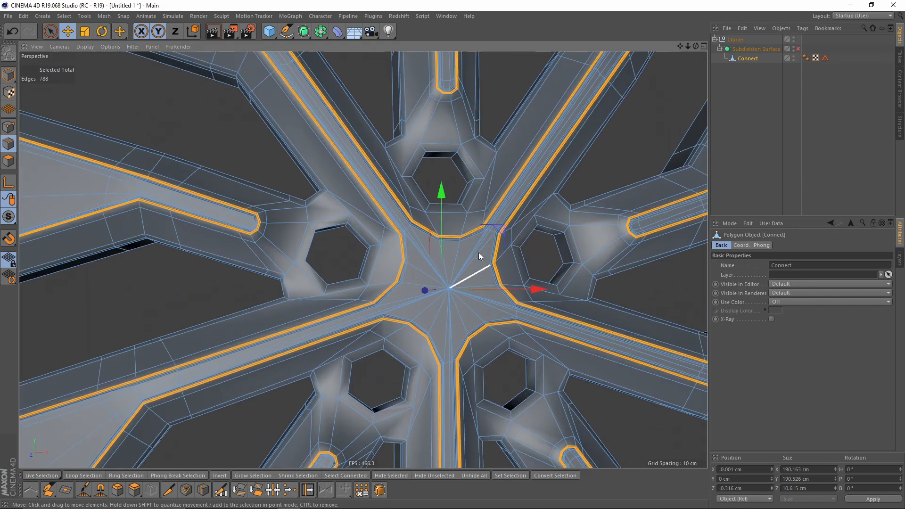
pyautogui.scroll(4, 406, 203)
pyautogui.click(9, 127)
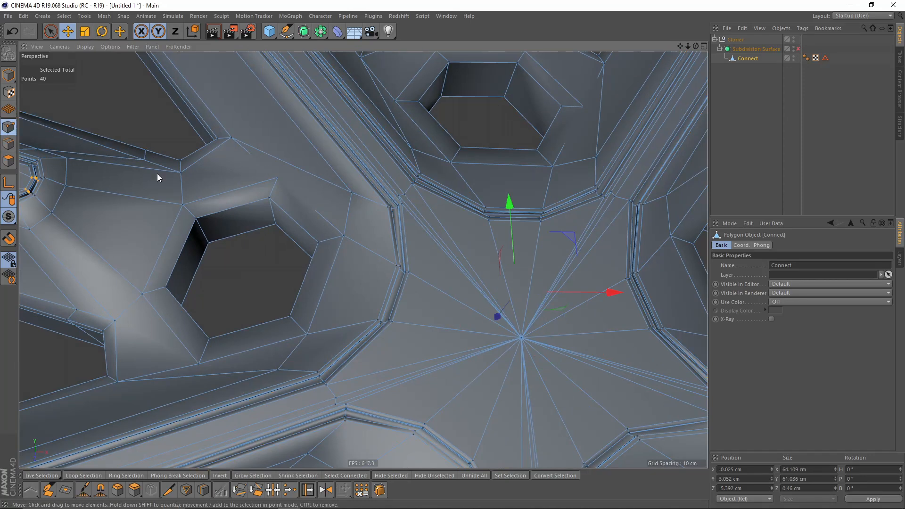
pyautogui.scroll(5, 502, 184)
pyautogui.scroll(1, 424, 284)
pyautogui.scroll(-3, 380, 353)
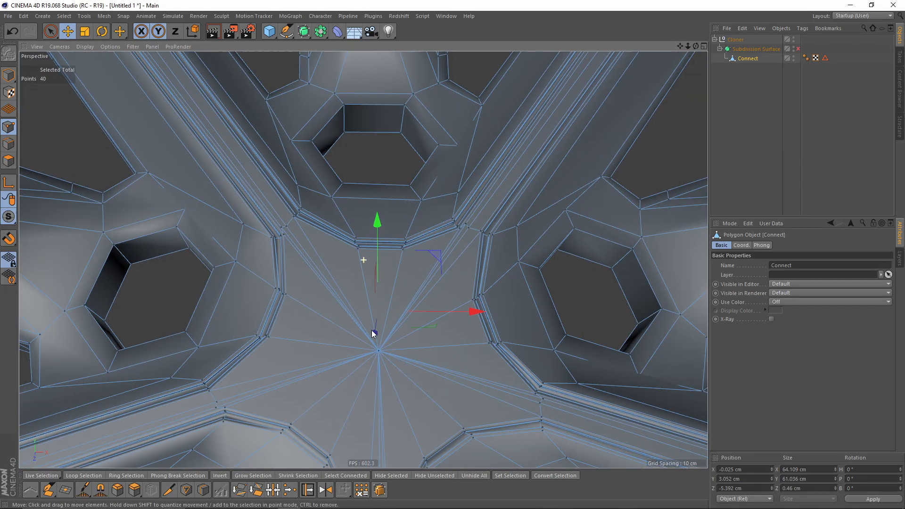
pyautogui.keyDown('alt'); pyautogui.moveTo(371, 330); pyautogui.dragTo(378, 292, button='middle'); pyautogui.keyUp('alt')
pyautogui.keyDown('alt'); pyautogui.moveTo(466, 165); pyautogui.dragTo(397, 267, button='middle'); pyautogui.keyUp('alt')
pyautogui.scroll(2, 403, 289)
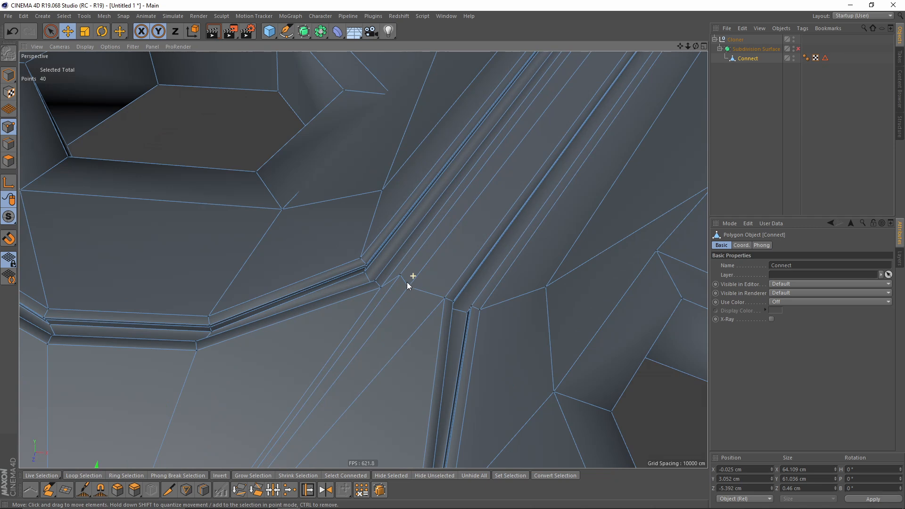
# Slide the misaligned seam point where the upper-right spoke meets the hub by about 43% to straighten the edge row.
pyautogui.rightClick(406, 284)
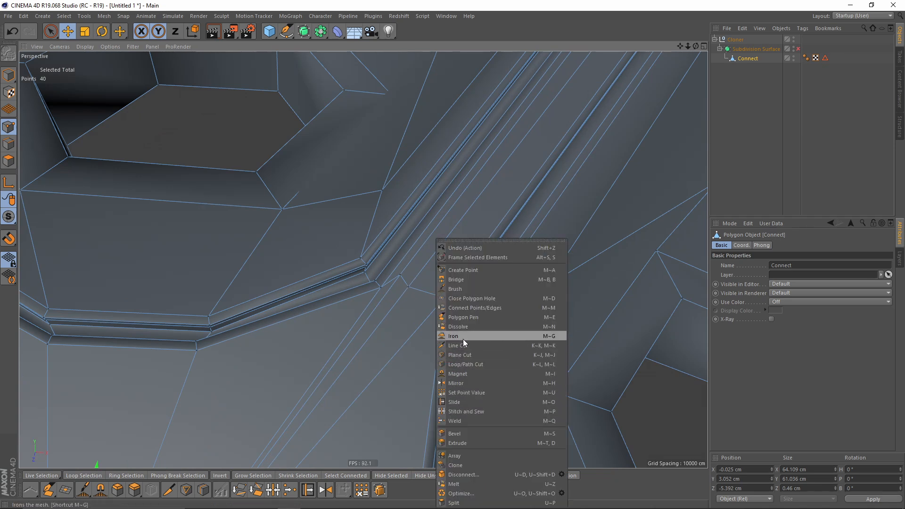
pyautogui.click(465, 394)
pyautogui.scroll(2, 404, 279)
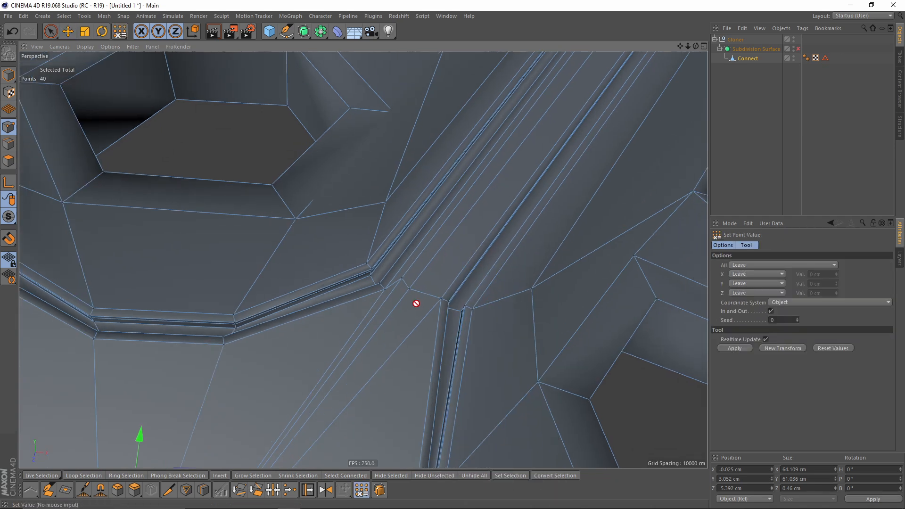
pyautogui.press('m')
pyautogui.press('o')
pyautogui.scroll(-1, 404, 281)
pyautogui.moveTo(415, 290)
pyautogui.mouseDown()
pyautogui.moveTo(424, 290)
pyautogui.moveTo(416, 285)
pyautogui.mouseUp()
# Slide the matching seam point where the upper-left spoke meets the hub by about 34.3%.
pyautogui.scroll(-3, 417, 284)
pyautogui.keyDown('alt'); pyautogui.moveTo(417, 285); pyautogui.dragTo(505, 247, button='middle'); pyautogui.keyUp('alt')
pyautogui.scroll(3, 313, 210)
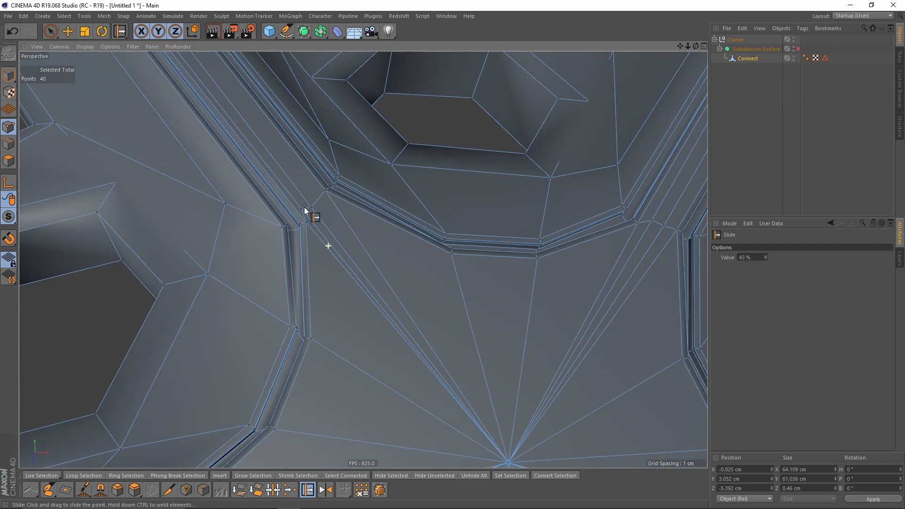
pyautogui.moveTo(312, 207); pyautogui.dragTo(310, 206)
pyautogui.scroll(-1, 354, 255)
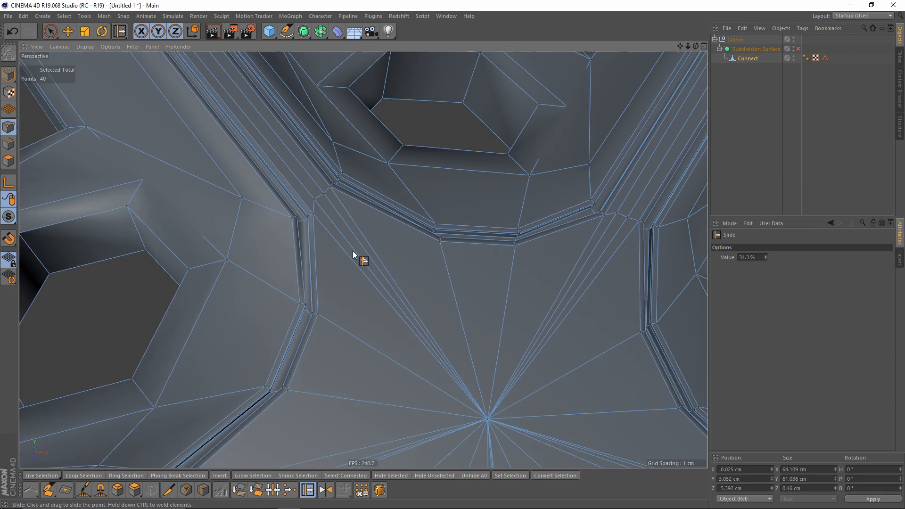
# Slide the seam points where the lower-left and bottom spokes meet the hub into line with their neighbours.
pyautogui.keyDown('alt'); pyautogui.moveTo(354, 255); pyautogui.dragTo(415, 105, button='middle'); pyautogui.keyUp('alt')
pyautogui.moveTo(252, 350); pyautogui.dragTo(252, 354)
pyautogui.keyDown('alt'); pyautogui.moveTo(462, 441); pyautogui.dragTo(398, 298, button='middle'); pyautogui.keyUp('alt')
pyautogui.keyDown('alt'); pyautogui.moveTo(540, 459); pyautogui.dragTo(391, 318, button='middle'); pyautogui.keyUp('alt')
pyautogui.moveTo(366, 330); pyautogui.dragTo(395, 318)
# Slide the seam point where the lower-right spoke meets the hub into line with its neighbours.
pyautogui.scroll(-3, 426, 314)
pyautogui.keyDown('alt'); pyautogui.moveTo(540, 241); pyautogui.dragTo(387, 275, button='middle'); pyautogui.keyUp('alt')
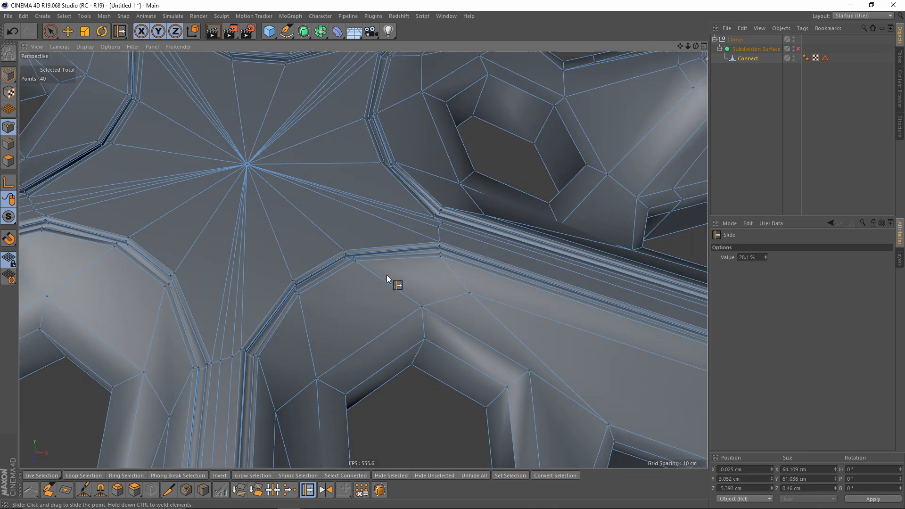
pyautogui.keyDown('alt'); pyautogui.moveTo(423, 224); pyautogui.dragTo(466, 230, button='right'); pyautogui.keyUp('alt')
pyautogui.moveTo(456, 233)
pyautogui.mouseDown()
pyautogui.moveTo(457, 242)
pyautogui.moveTo(460, 230)
pyautogui.mouseUp()
pyautogui.click(461, 231)
pyautogui.keyDown('alt'); pyautogui.moveTo(433, 230); pyautogui.dragTo(370, 243, button='right'); pyautogui.keyUp('alt')
pyautogui.keyDown('alt'); pyautogui.moveTo(370, 242); pyautogui.dragTo(408, 264, button='middle'); pyautogui.keyUp('alt')
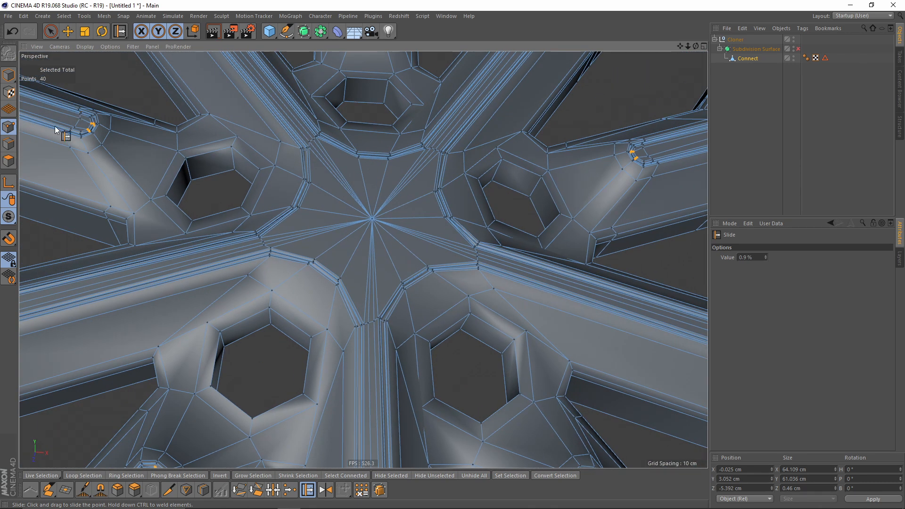
# Select the 30 polygons filling the star-shaped hub centre and scale them down to about 22.4 by 21.8 cm.
pyautogui.click(9, 159)
pyautogui.click(51, 31)
pyautogui.moveTo(409, 200)
pyautogui.keyDown('shift'); pyautogui.mouseDown()
pyautogui.moveTo(397, 219)
pyautogui.moveTo(376, 195)
pyautogui.moveTo(389, 242)
pyautogui.mouseUp(); pyautogui.keyUp('shift')
pyautogui.click(386, 216)
pyautogui.scroll(6, 374, 207)
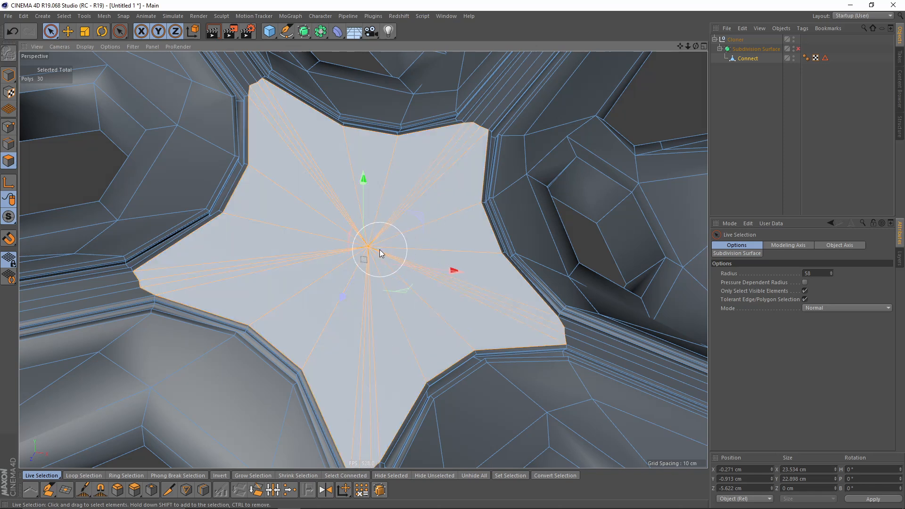
pyautogui.keyDown('alt'); pyautogui.moveTo(401, 250); pyautogui.dragTo(305, 246, button='right'); pyautogui.keyUp('alt')
pyautogui.scroll(3, 342, 275)
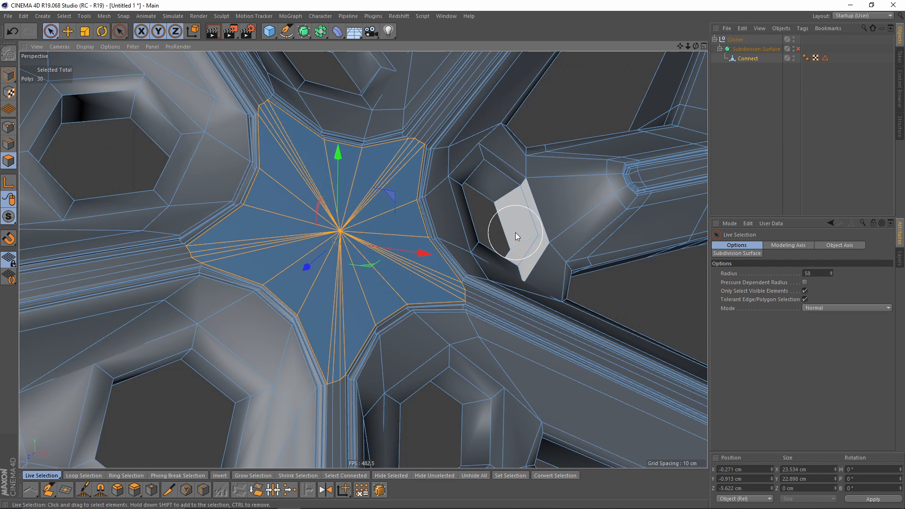
pyautogui.press('t')
pyautogui.keyDown('alt'); pyautogui.moveTo(482, 265); pyautogui.dragTo(445, 218); pyautogui.keyUp('alt')
pyautogui.moveTo(547, 263); pyautogui.dragTo(532, 269)
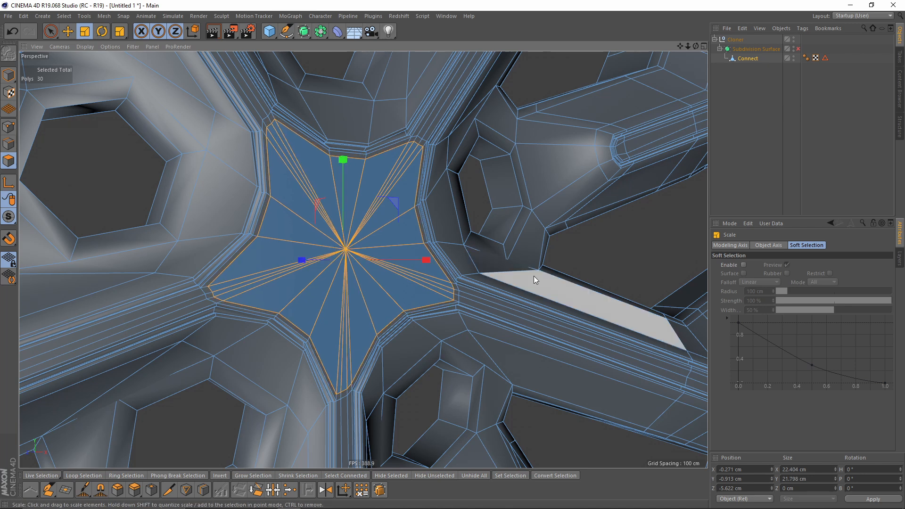
# Delete the selected polygons in the hub centre and run Optimize on all points of the mesh.
pyautogui.press('Delete')
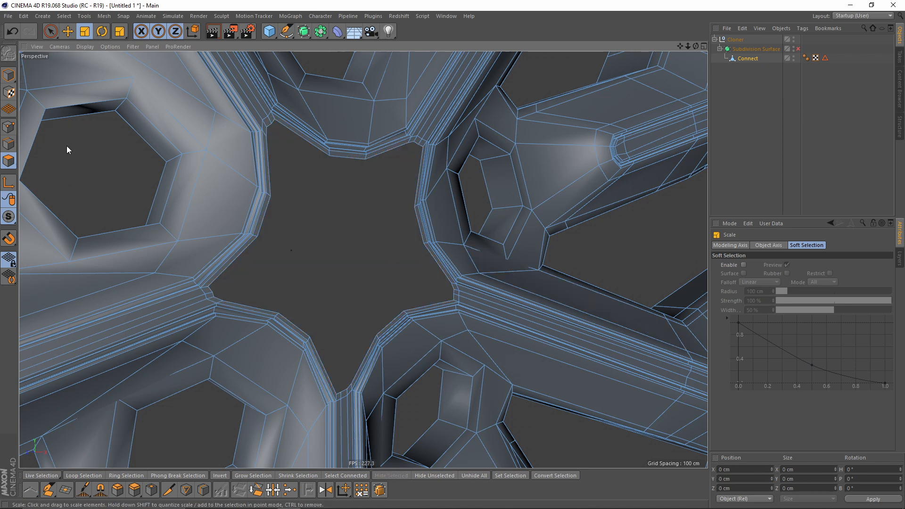
pyautogui.scroll(-3, 315, 239)
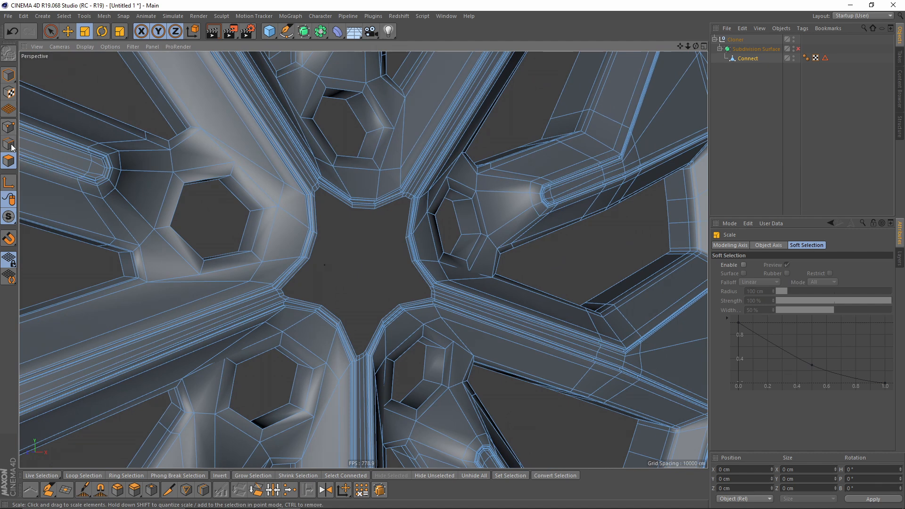
pyautogui.click(9, 126)
pyautogui.hotkey('ctrl', 'a')
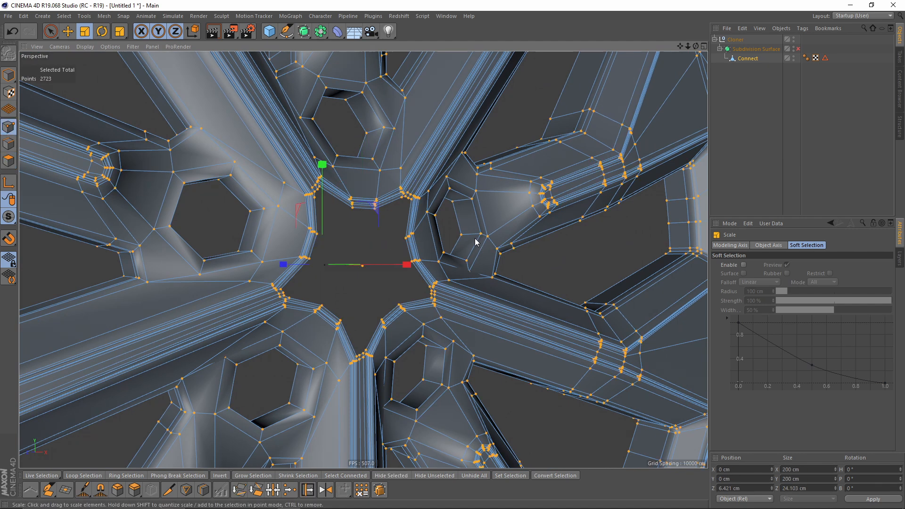
pyautogui.scroll(-3, 400, 233)
pyautogui.rightClick(494, 207)
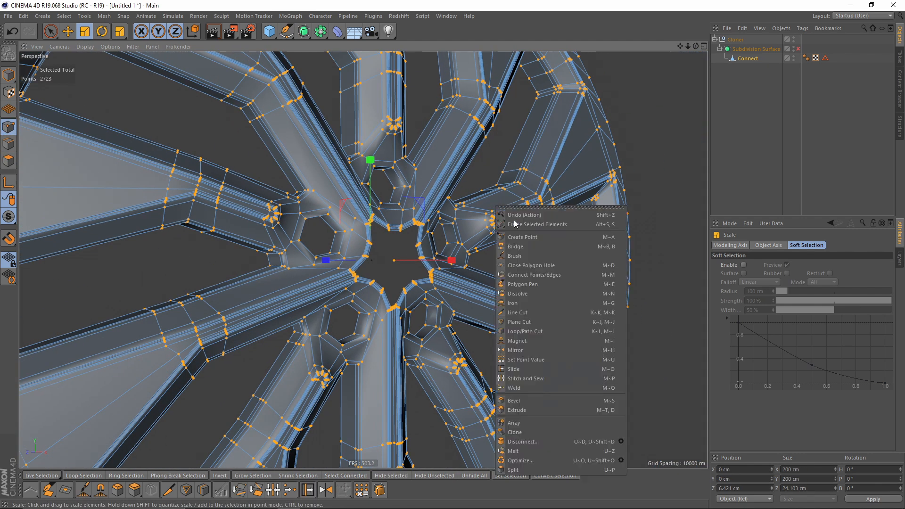
pyautogui.click(547, 456)
pyautogui.scroll(3, 365, 214)
pyautogui.scroll(2, 366, 214)
pyautogui.scroll(4, 345, 219)
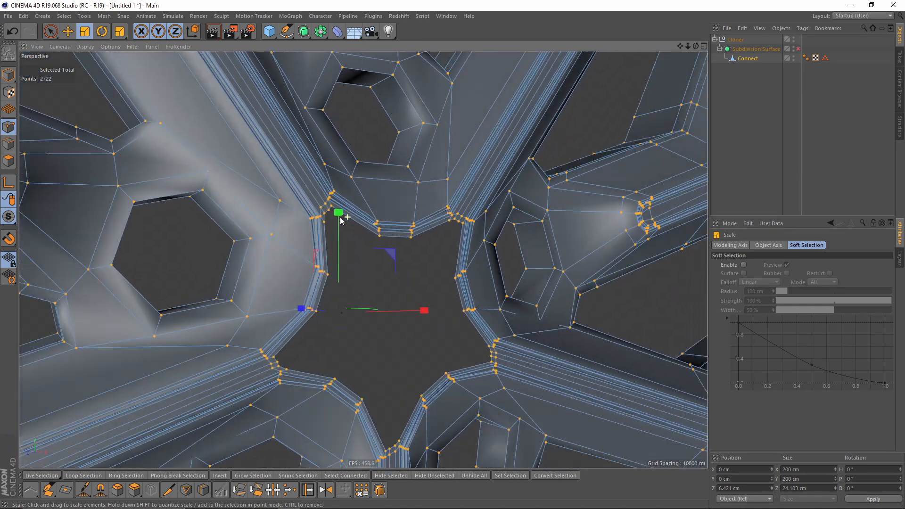
# Preview the subdivided mesh with shading lines around the open hub and return to the unsmoothed cage.
pyautogui.keyDown('alt'); pyautogui.moveTo(341, 217); pyautogui.dragTo(299, 208); pyautogui.keyUp('alt')
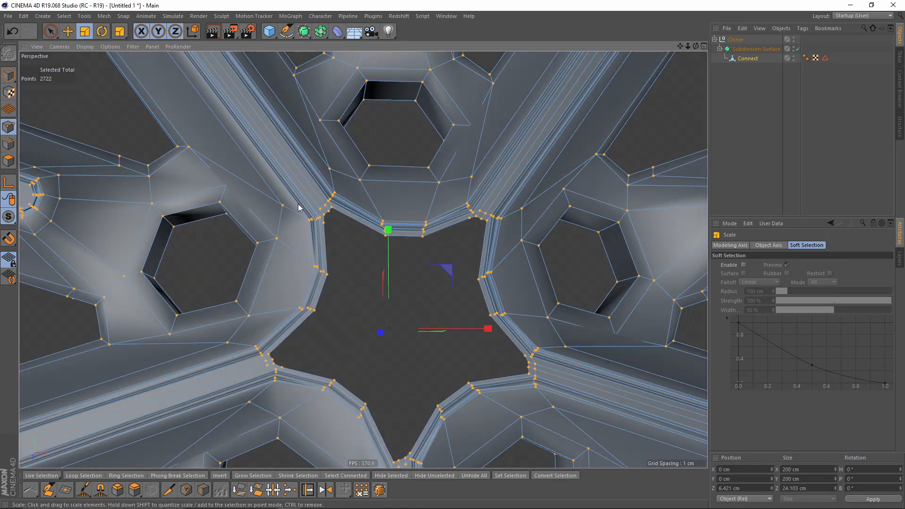
pyautogui.press('q')
pyautogui.click(795, 165)
pyautogui.scroll(-2, 502, 209)
pyautogui.press('n')
pyautogui.press('b')
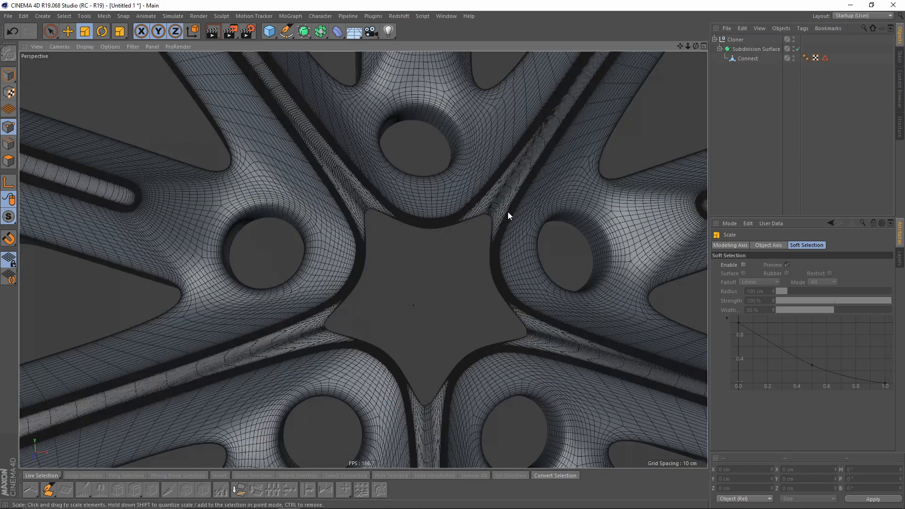
pyautogui.scroll(5, 476, 210)
pyautogui.hotkey('ctrl', 'z')
pyautogui.hotkey('ctrl', 'z')
pyautogui.scroll(-3, 285, 192)
pyautogui.keyDown('alt'); pyautogui.moveTo(284, 192); pyautogui.dragTo(283, 170); pyautogui.keyUp('alt')
pyautogui.scroll(-4, 284, 191)
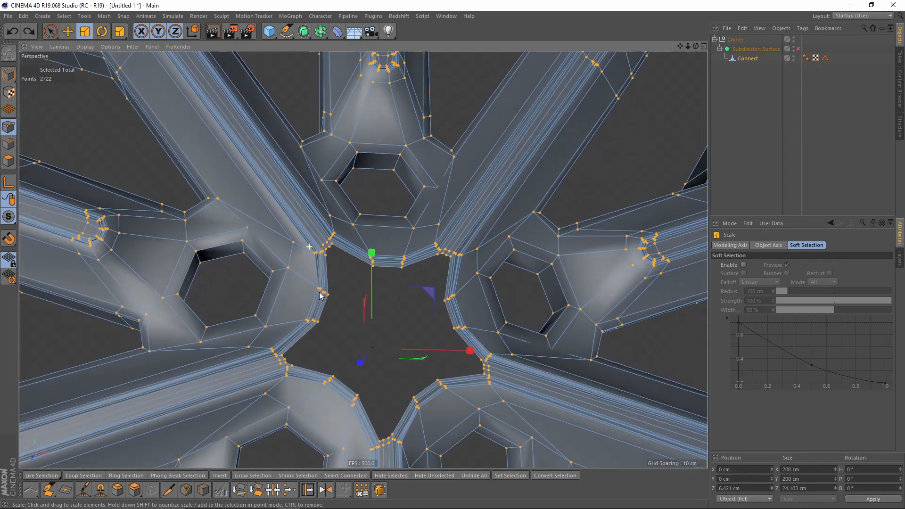
# Select the boundary edge loop of the star-shaped hub opening and extrude it inward to about 16.6 by 16.2 cm.
pyautogui.scroll(3, 307, 250)
pyautogui.click(14, 151)
pyautogui.scroll(2, 340, 227)
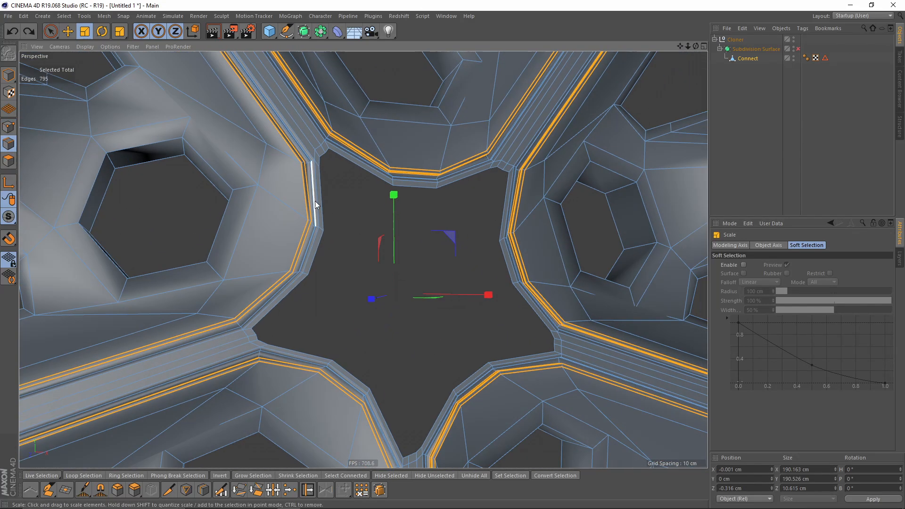
pyautogui.scroll(2, 328, 193)
pyautogui.doubleClick(325, 183)
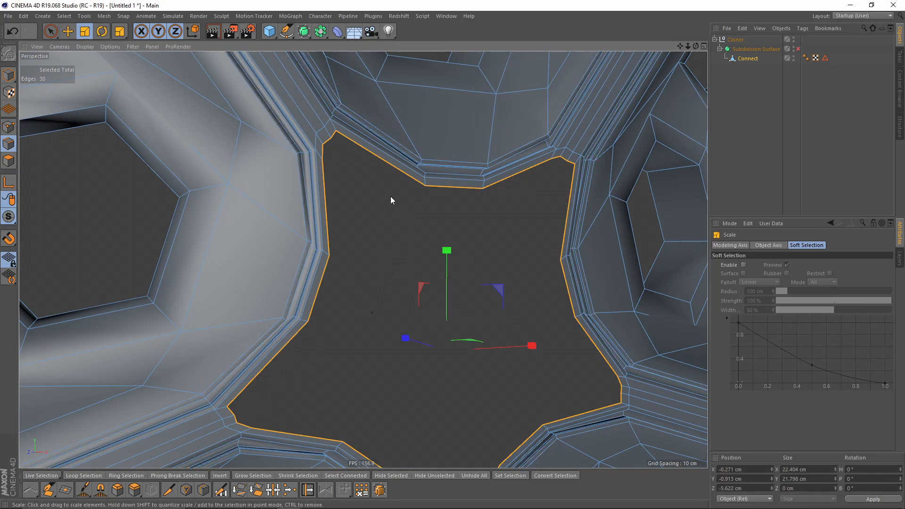
pyautogui.keyDown('alt'); pyautogui.moveTo(443, 231); pyautogui.dragTo(408, 186, button='middle'); pyautogui.keyUp('alt')
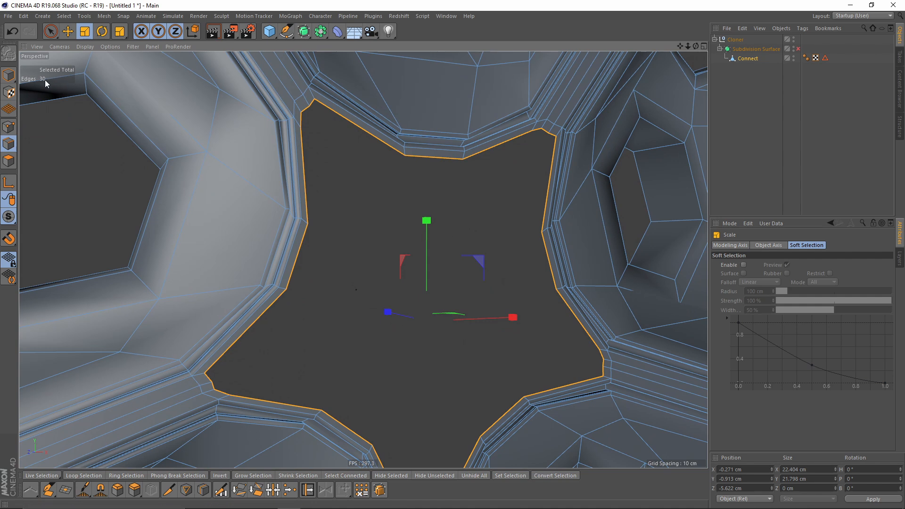
pyautogui.scroll(-3, 335, 187)
pyautogui.keyDown('alt'); pyautogui.moveTo(334, 188); pyautogui.dragTo(318, 242); pyautogui.keyUp('alt')
pyautogui.moveTo(483, 307); pyautogui.dragTo(389, 329)
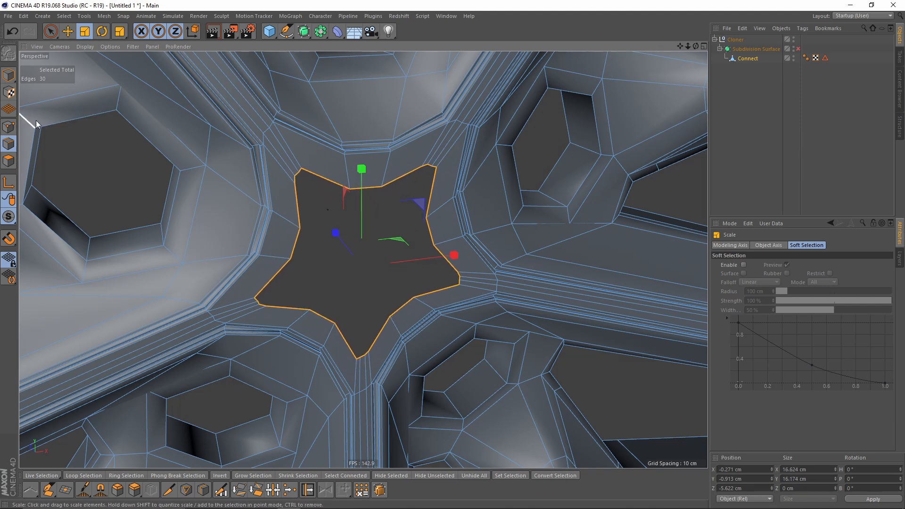
# Round the hub opening's 30 points into a circle with the Brush in Smooth mode and scale it to about 13.1 cm across.
pyautogui.click(9, 129)
pyautogui.keyDown('alt'); pyautogui.moveTo(391, 247); pyautogui.dragTo(446, 205); pyautogui.keyUp('alt')
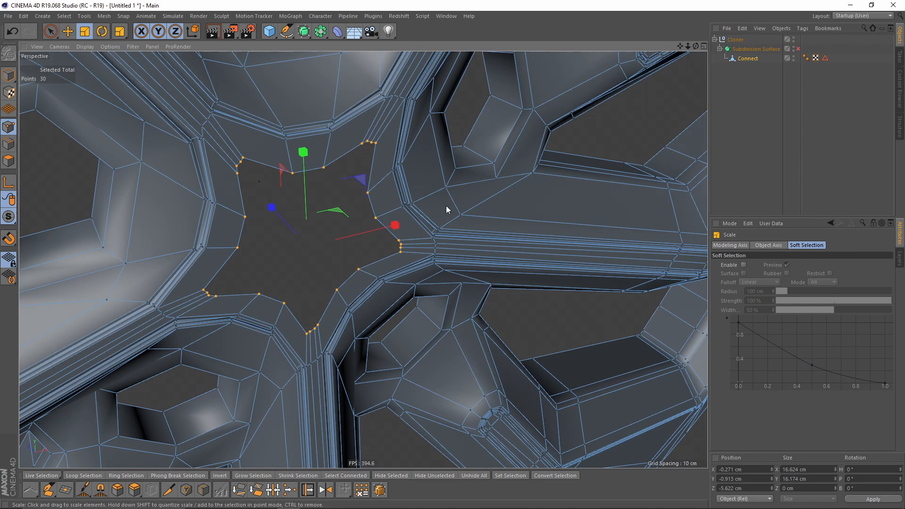
pyautogui.rightClick(469, 199)
pyautogui.click(510, 249)
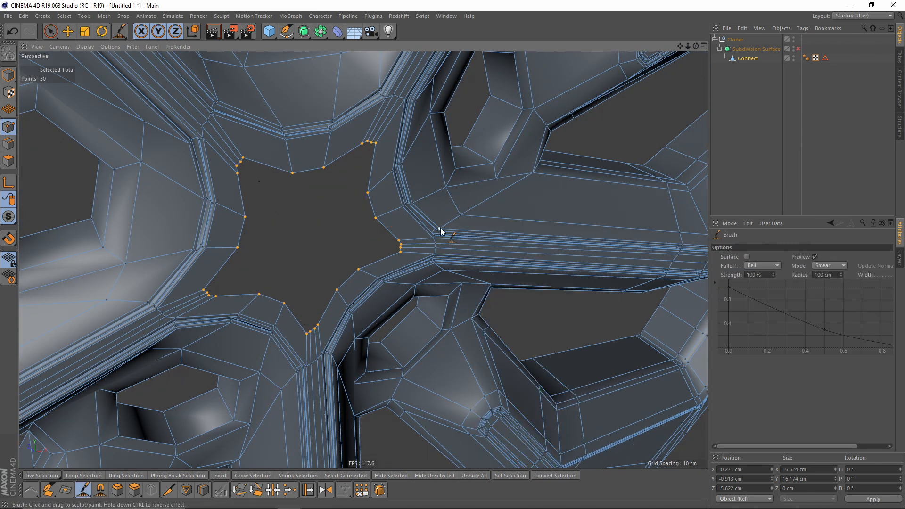
pyautogui.scroll(-3, 382, 255)
pyautogui.click(830, 266)
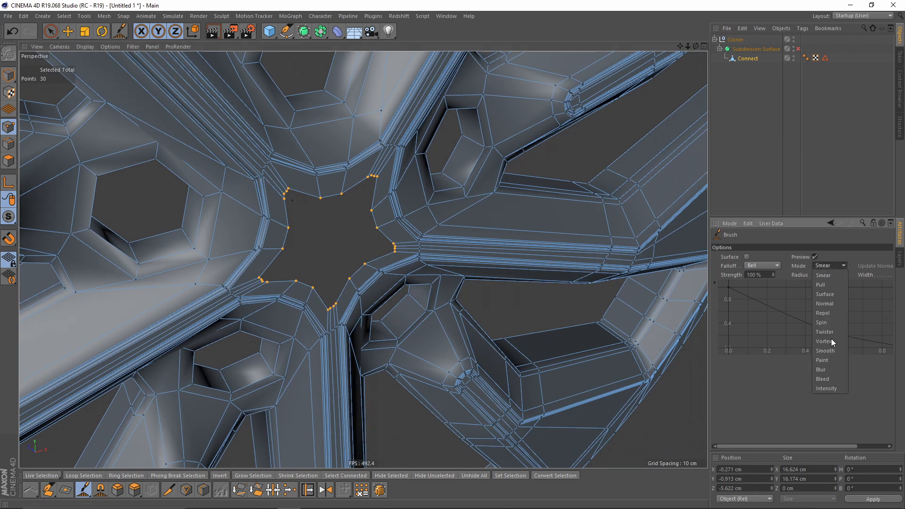
pyautogui.click(825, 351)
pyautogui.scroll(-2, 378, 217)
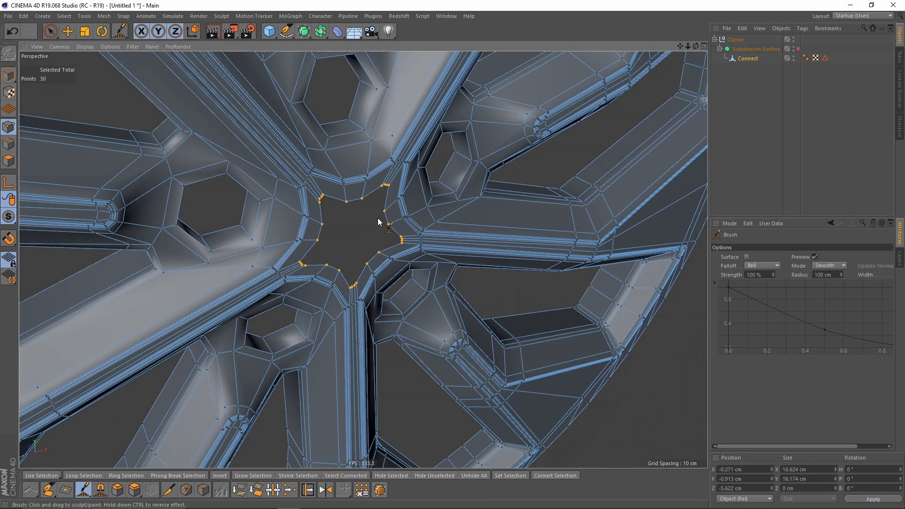
pyautogui.scroll(1, 317, 263)
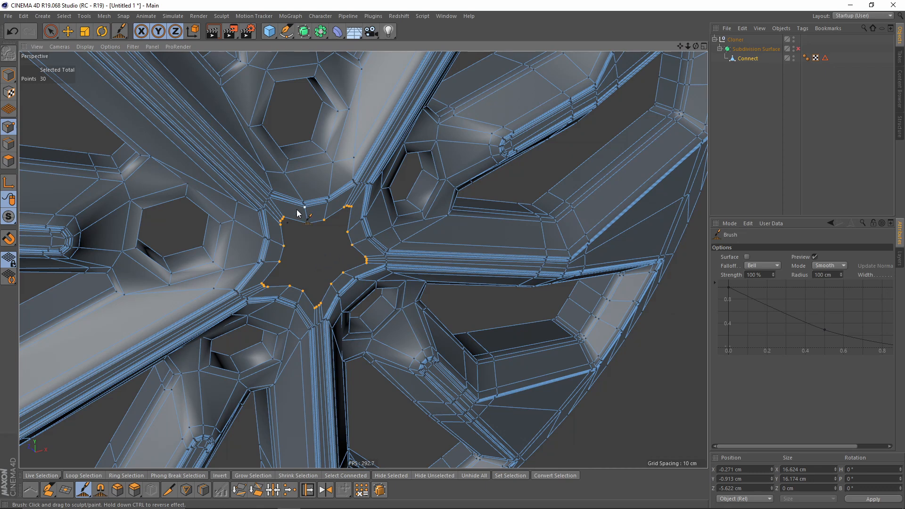
pyautogui.moveTo(312, 265)
pyautogui.mouseDown()
pyautogui.moveTo(299, 269)
pyautogui.moveTo(313, 299)
pyautogui.mouseUp()
pyautogui.scroll(5, 323, 248)
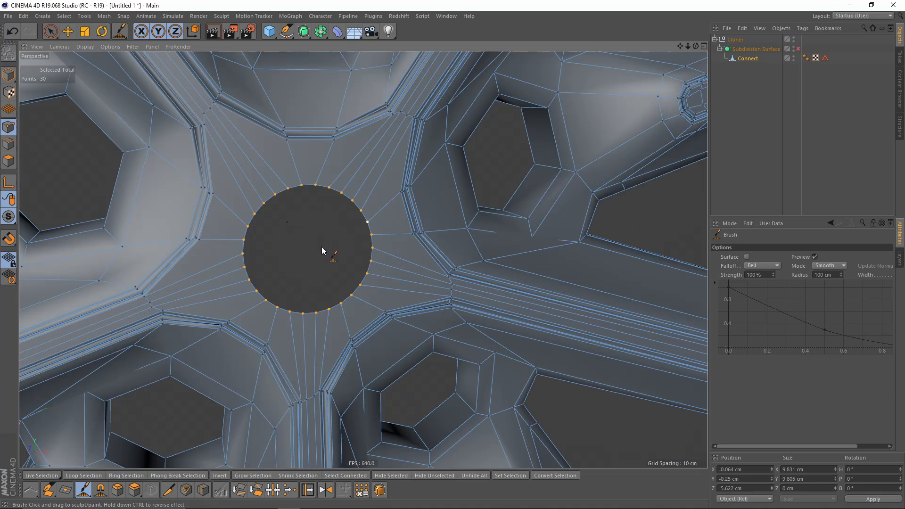
pyautogui.press('t')
pyautogui.moveTo(304, 285); pyautogui.dragTo(454, 279)
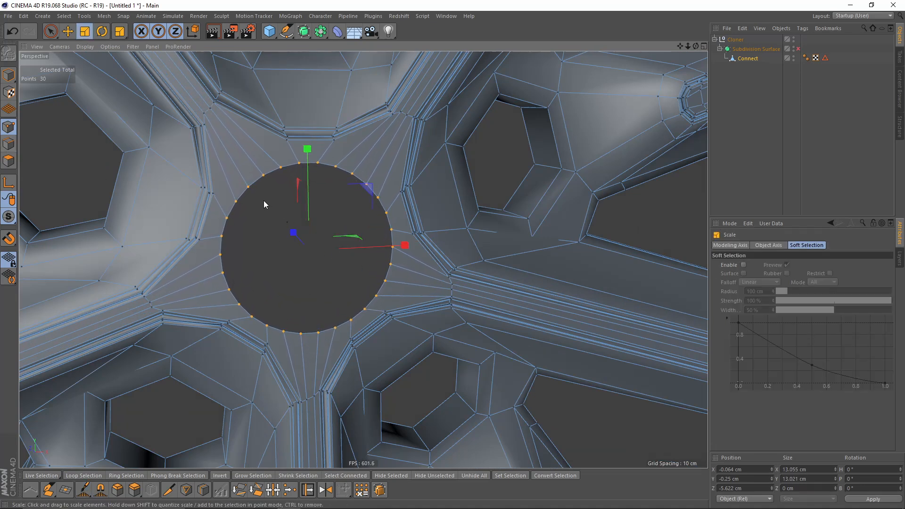
# Extrude the circular hub edge inward in concentric rings to about 6.5 cm across and collapse the innermost loop to a point.
pyautogui.click(9, 144)
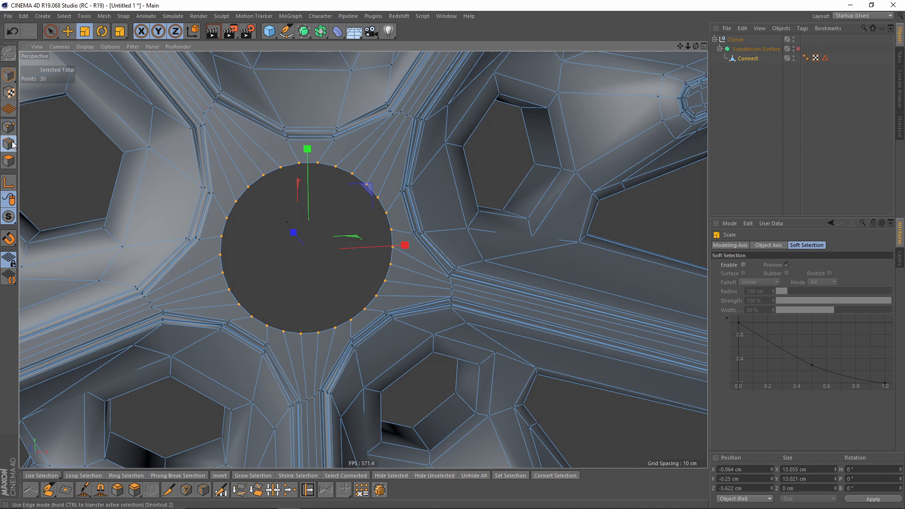
pyautogui.scroll(-1, 481, 311)
pyautogui.moveTo(558, 329); pyautogui.dragTo(445, 334)
pyautogui.rightClick(471, 230)
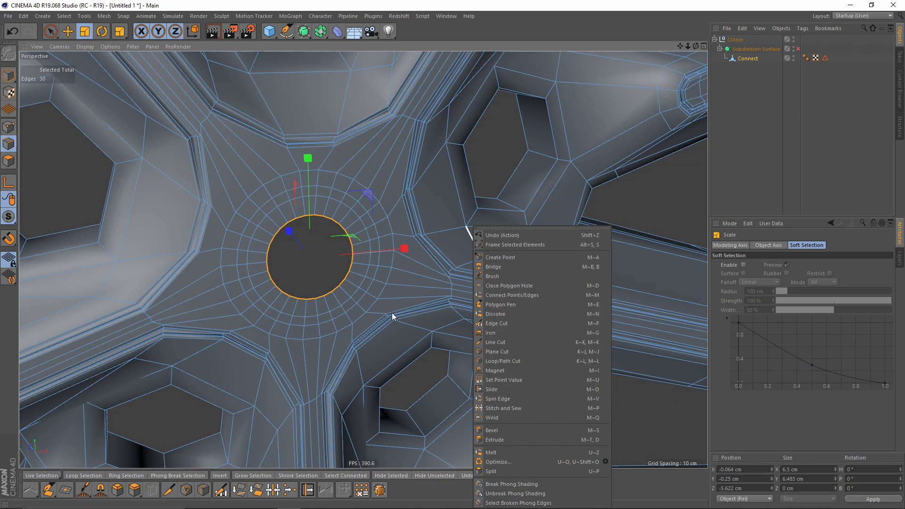
pyautogui.click(388, 292)
pyautogui.press('u')
pyautogui.press('c')
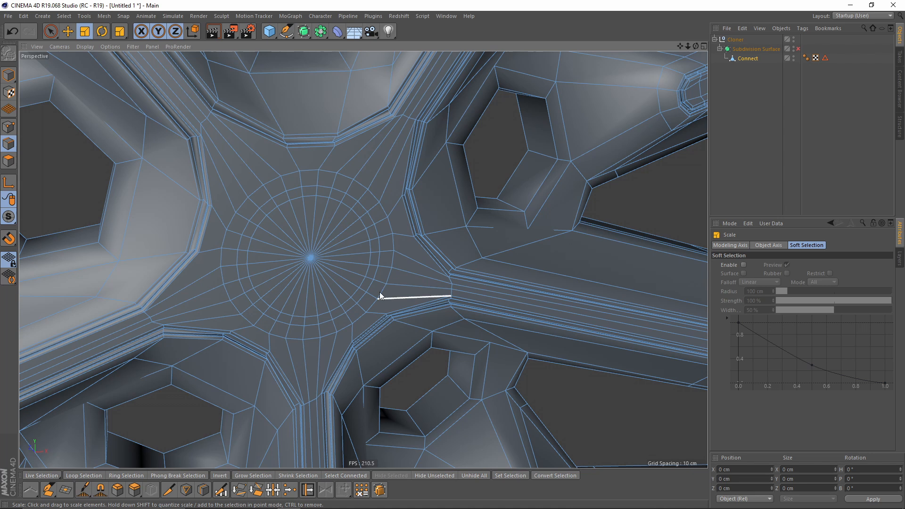
# Select the fan of 30 polygons at the hub's centre and move it to about Z -6.11 cm.
pyautogui.scroll(3, 339, 271)
pyautogui.keyDown('alt'); pyautogui.moveTo(312, 254); pyautogui.dragTo(343, 249, button='middle'); pyautogui.keyUp('alt')
pyautogui.click(12, 163)
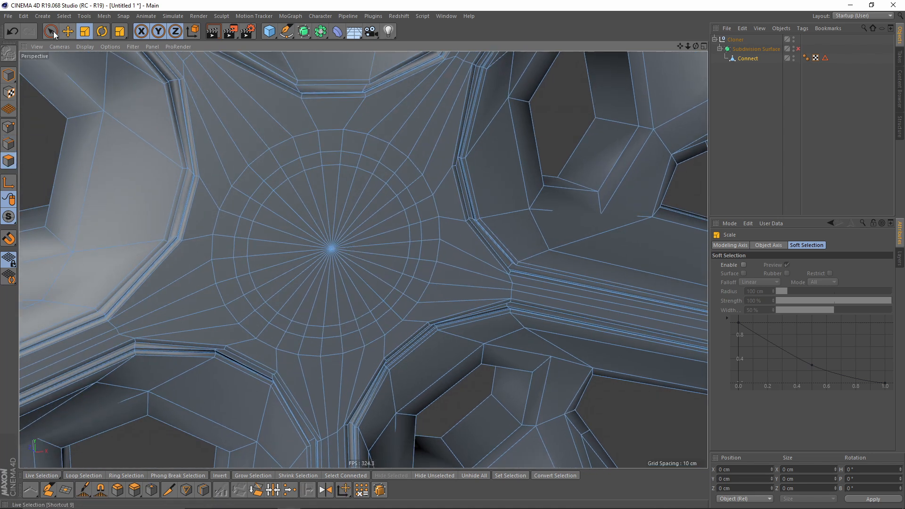
pyautogui.click(51, 31)
pyautogui.click(329, 251)
pyautogui.keyDown('alt'); pyautogui.moveTo(310, 263); pyautogui.dragTo(351, 282); pyautogui.keyUp('alt')
pyautogui.moveTo(272, 207); pyautogui.dragTo(278, 212)
pyautogui.keyDown('alt'); pyautogui.moveTo(285, 212); pyautogui.dragTo(256, 196); pyautogui.keyUp('alt')
pyautogui.scroll(2, 255, 194)
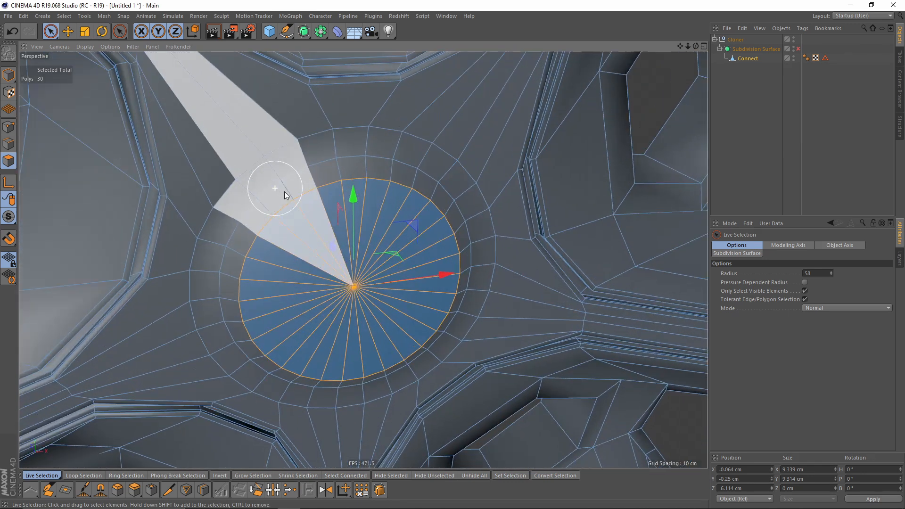
# Select the outermost circular edge loop on the hub with the Slide tool in edge mode.
pyautogui.press('k')
pyautogui.press('l')
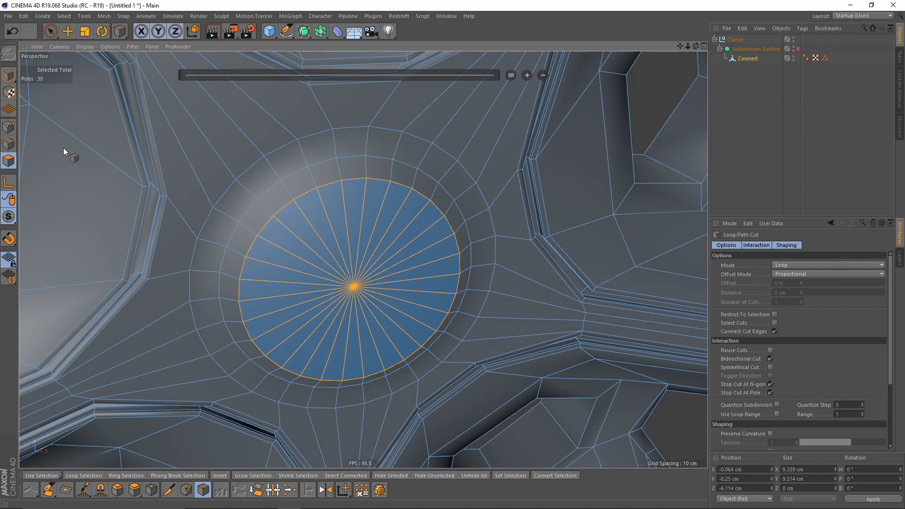
pyautogui.click(9, 144)
pyautogui.press('m')
pyautogui.press('o')
pyautogui.doubleClick(260, 164)
# Clone edge loops on both sides of the hub circle using Edge Slide in Fixed Distance mode, offsetting the inner one about 0.117 cm.
pyautogui.keyDown('alt'); pyautogui.moveTo(256, 182); pyautogui.dragTo(247, 167); pyautogui.keyUp('alt')
pyautogui.scroll(2, 252, 169)
pyautogui.hotkey('ctrl', 'z')
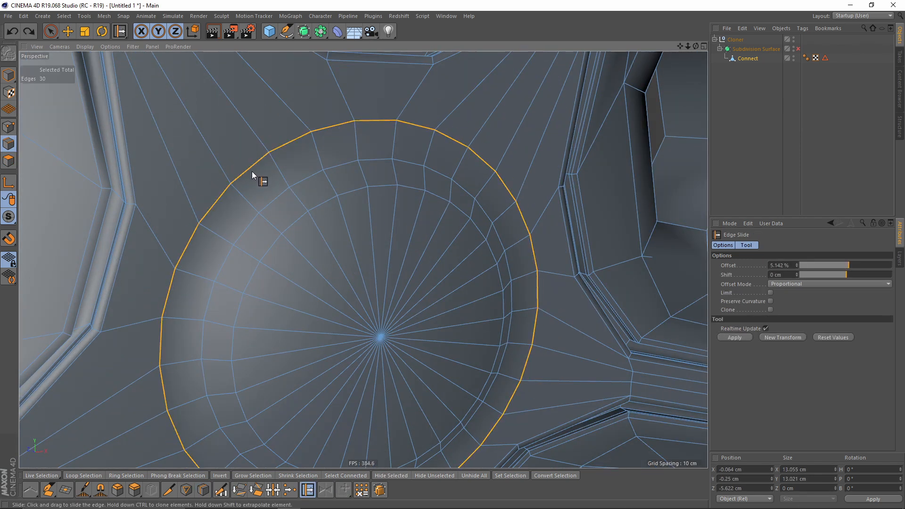
pyautogui.keyDown('alt'); pyautogui.moveTo(362, 209); pyautogui.dragTo(428, 195, button='middle'); pyautogui.keyUp('alt')
pyautogui.click(804, 283)
pyautogui.click(797, 295)
pyautogui.click(313, 155)
pyautogui.moveTo(312, 154)
pyautogui.mouseDown()
pyautogui.moveTo(285, 176)
pyautogui.moveTo(268, 174)
pyautogui.moveTo(272, 180)
pyautogui.mouseUp()
pyautogui.doubleClick(265, 174)
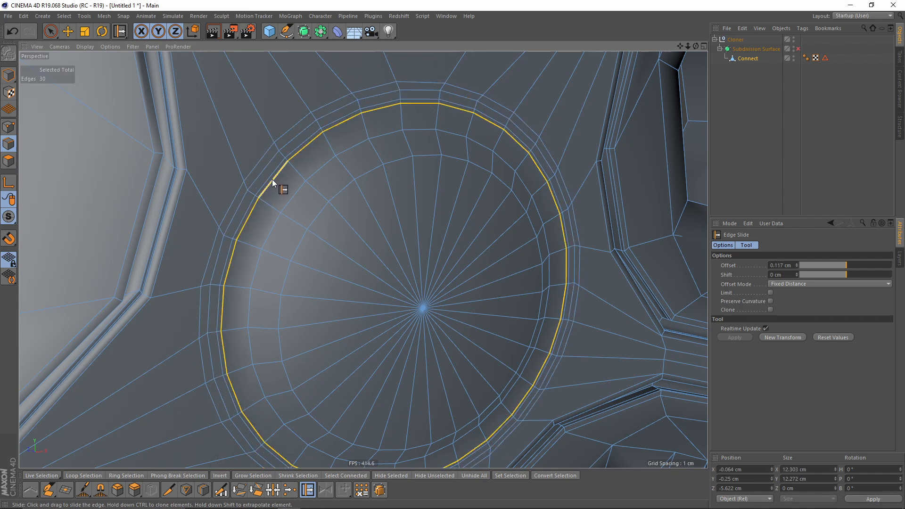
# Loop-select the narrow polygon ring around the hub circle and sink it to about Z -5.35 cm as a groove.
pyautogui.click(8, 160)
pyautogui.press('u')
pyautogui.press('l')
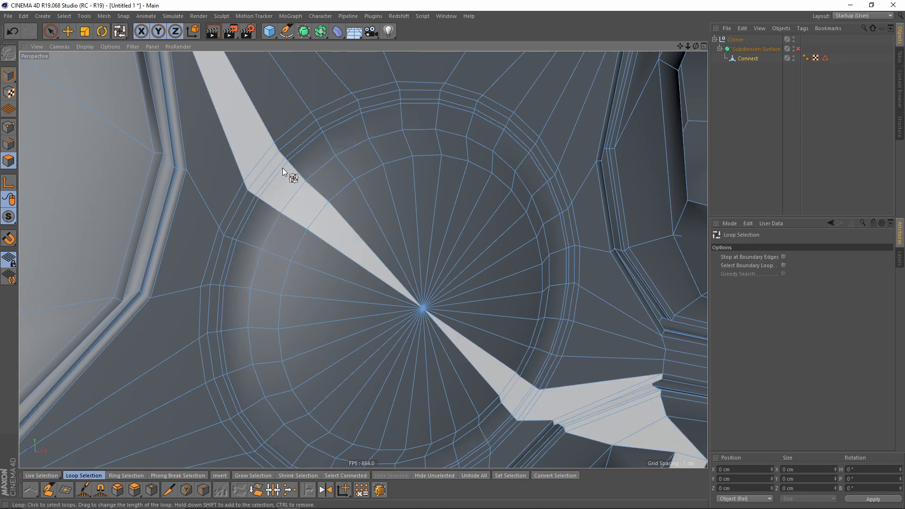
pyautogui.click(63, 16)
pyautogui.click(86, 78)
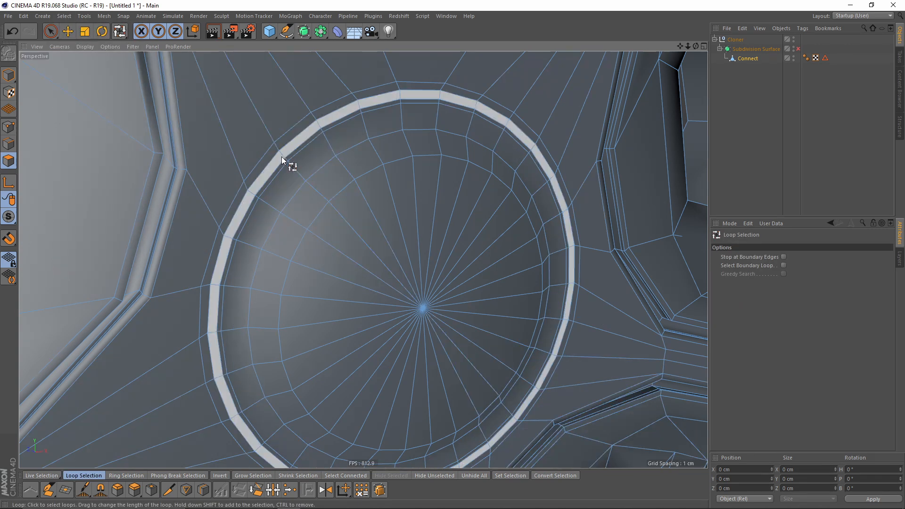
pyautogui.click(282, 158)
pyautogui.press('e')
pyautogui.keyDown('alt'); pyautogui.moveTo(293, 176); pyautogui.dragTo(376, 239); pyautogui.keyUp('alt')
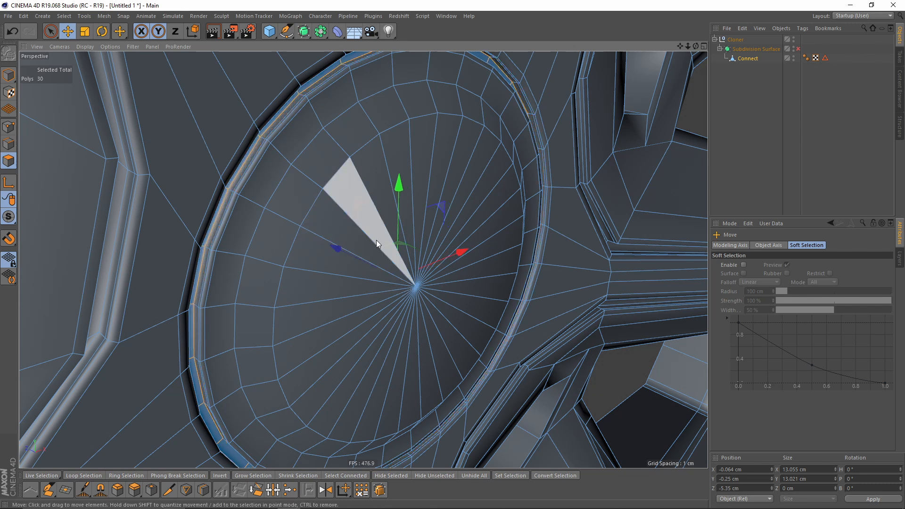
# Add two supporting loop cuts in the sloped ring around the hub's centre disc, near its inner and outer borders.
pyautogui.press('q')
pyautogui.press('q')
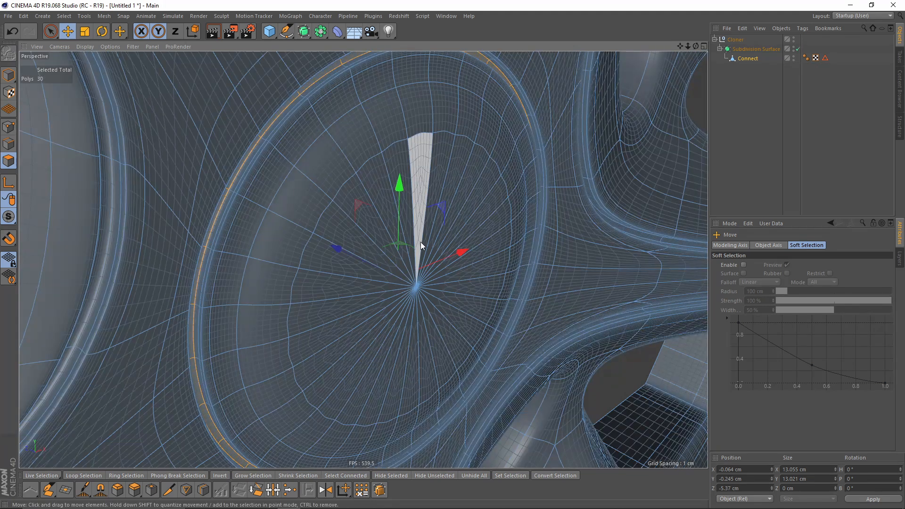
pyautogui.rightClick(542, 238)
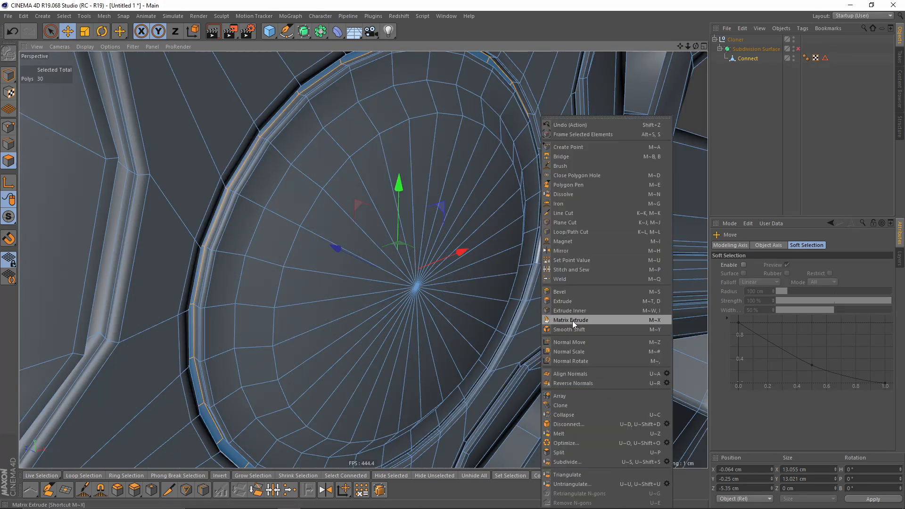
pyautogui.click(573, 233)
pyautogui.click(301, 165)
pyautogui.click(333, 192)
pyautogui.keyDown('alt'); pyautogui.moveTo(345, 212); pyautogui.dragTo(70, 151); pyautogui.keyUp('alt')
# Dissolve every second radial edge of the fan at the hub's centre, 15 edges in total.
pyautogui.click(8, 144)
pyautogui.press('e')
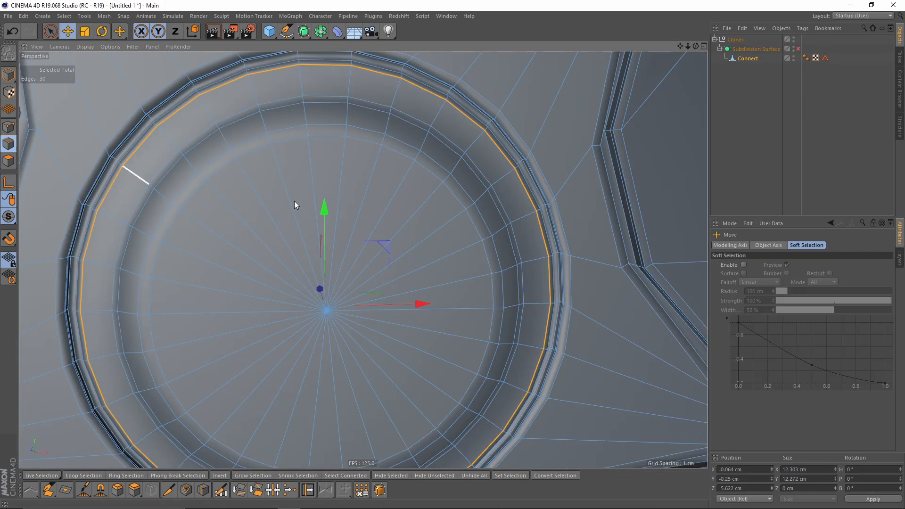
pyautogui.click(311, 181)
pyautogui.keyDown('alt'); pyautogui.moveTo(339, 201); pyautogui.dragTo(344, 155, button='middle'); pyautogui.keyUp('alt')
pyautogui.keyDown('alt'); pyautogui.moveTo(339, 146); pyautogui.dragTo(337, 105); pyautogui.keyUp('alt')
pyautogui.keyDown('alt'); pyautogui.moveTo(338, 105); pyautogui.dragTo(318, 128, button='right'); pyautogui.keyUp('alt')
pyautogui.keyDown('alt'); pyautogui.moveTo(317, 169); pyautogui.dragTo(306, 222, button='middle'); pyautogui.keyUp('alt')
pyautogui.moveTo(305, 222)
pyautogui.keyDown('alt'); pyautogui.mouseDown()
pyautogui.moveTo(309, 182)
pyautogui.moveTo(317, 224)
pyautogui.mouseUp(); pyautogui.keyUp('alt')
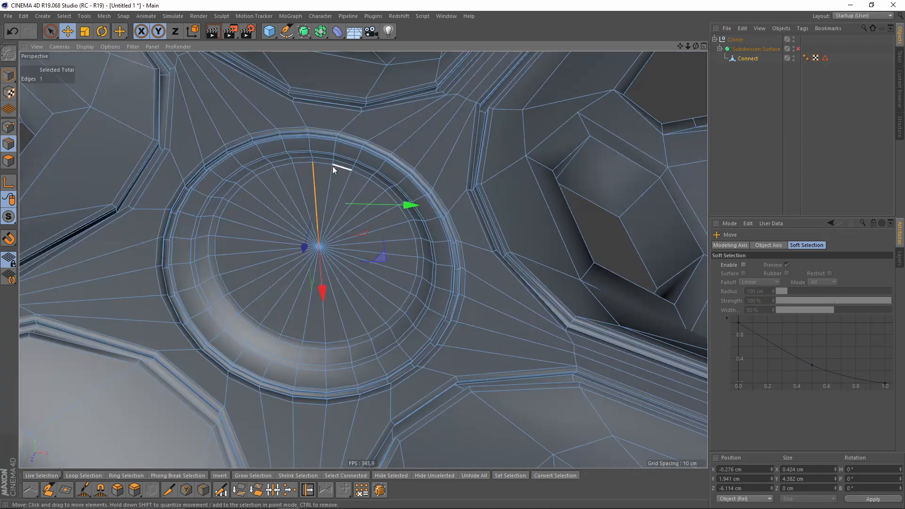
pyautogui.scroll(3, 348, 182)
pyautogui.keyDown('shift'); pyautogui.click(352, 179); pyautogui.keyUp('shift')
pyautogui.keyDown('shift'); pyautogui.click(396, 203); pyautogui.keyUp('shift')
pyautogui.keyDown('shift'); pyautogui.click(415, 247); pyautogui.keyUp('shift')
pyautogui.keyDown('shift'); pyautogui.click(418, 291); pyautogui.keyUp('shift')
pyautogui.keyDown('shift'); pyautogui.click(406, 332); pyautogui.keyUp('shift')
pyautogui.keyDown('shift'); pyautogui.click(374, 370); pyautogui.keyUp('shift')
pyautogui.keyDown('shift'); pyautogui.click(333, 392); pyautogui.keyUp('shift')
pyautogui.keyDown('shift'); pyautogui.click(295, 400); pyautogui.keyUp('shift')
pyautogui.keyDown('shift'); pyautogui.click(231, 374); pyautogui.keyUp('shift')
pyautogui.keyDown('shift'); pyautogui.click(202, 341); pyautogui.keyUp('shift')
pyautogui.keyDown('shift'); pyautogui.click(185, 293); pyautogui.keyUp('shift')
pyautogui.keyDown('shift'); pyautogui.click(203, 251); pyautogui.keyUp('shift')
pyautogui.keyDown('shift'); pyautogui.click(231, 216); pyautogui.keyUp('shift')
pyautogui.keyDown('shift'); pyautogui.click(253, 191); pyautogui.keyUp('shift')
pyautogui.rightClick(480, 293)
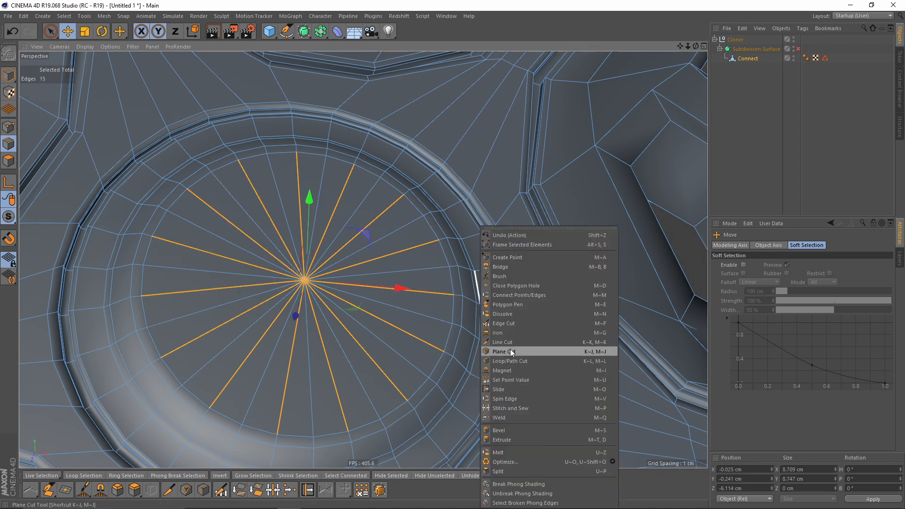
pyautogui.click(505, 312)
# Examine the smoothed hub centre and spokes with subdivision active and Gouraud shading without wireframe lines.
pyautogui.press('q')
pyautogui.click(826, 144)
pyautogui.keyDown('alt'); pyautogui.moveTo(444, 203); pyautogui.dragTo(406, 231); pyautogui.keyUp('alt')
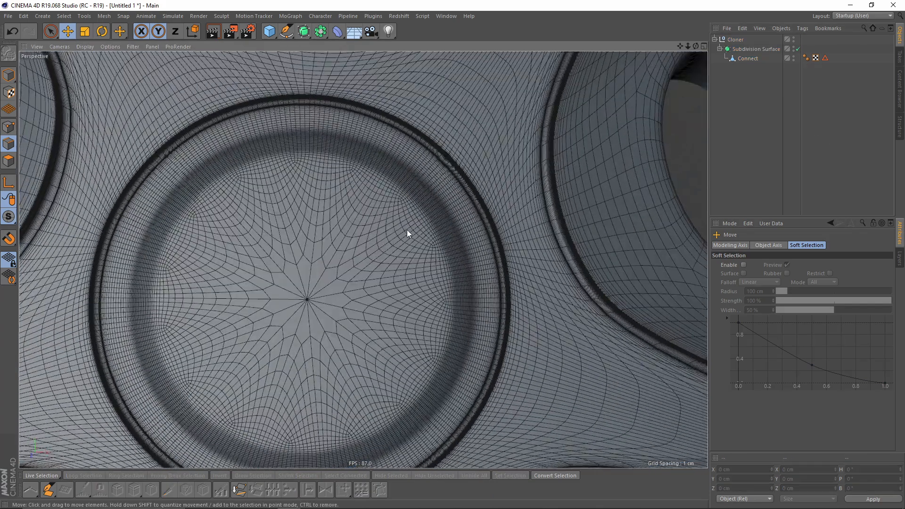
pyautogui.keyDown('alt'); pyautogui.moveTo(406, 231); pyautogui.dragTo(352, 253, button='right'); pyautogui.keyUp('alt')
pyautogui.press('n')
pyautogui.press('a')
pyautogui.moveTo(352, 243)
pyautogui.keyDown('alt'); pyautogui.mouseDown()
pyautogui.moveTo(324, 216)
pyautogui.moveTo(354, 250)
pyautogui.mouseUp(); pyautogui.keyUp('alt')
pyautogui.keyDown('alt'); pyautogui.moveTo(354, 251); pyautogui.dragTo(283, 263, button='right'); pyautogui.keyUp('alt')
pyautogui.keyDown('alt'); pyautogui.moveTo(379, 251); pyautogui.dragTo(370, 227); pyautogui.keyUp('alt')
pyautogui.keyDown('alt'); pyautogui.moveTo(369, 227); pyautogui.dragTo(363, 274, button='right'); pyautogui.keyUp('alt')
# Disable the subdivision and select the 80-edge loop along the outer rim of the Connect object.
pyautogui.click(743, 61)
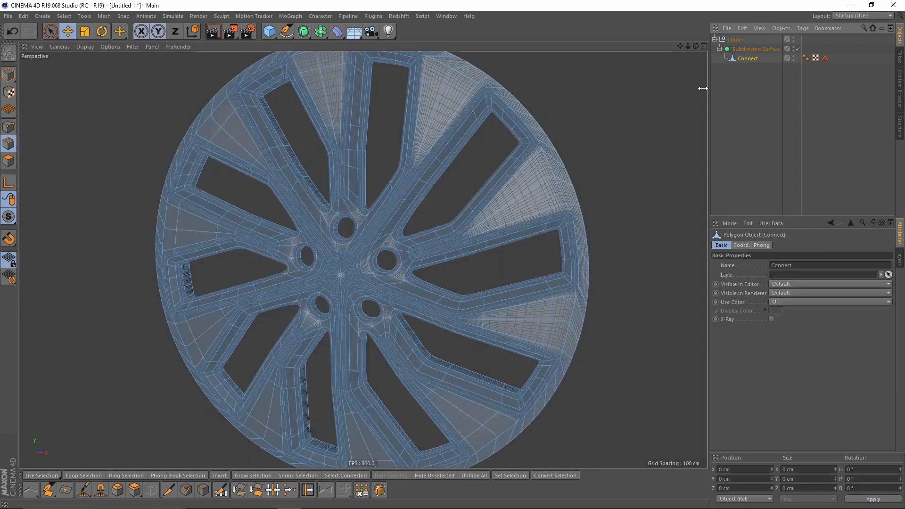
pyautogui.press('q')
pyautogui.keyDown('alt'); pyautogui.moveTo(482, 145); pyautogui.dragTo(499, 208, button='middle'); pyautogui.keyUp('alt')
pyautogui.keyDown('alt'); pyautogui.moveTo(498, 208); pyautogui.dragTo(333, 94); pyautogui.keyUp('alt')
pyautogui.doubleClick(334, 95)
pyautogui.keyDown('alt'); pyautogui.moveTo(437, 162); pyautogui.dragTo(371, 157, button='right'); pyautogui.keyUp('alt')
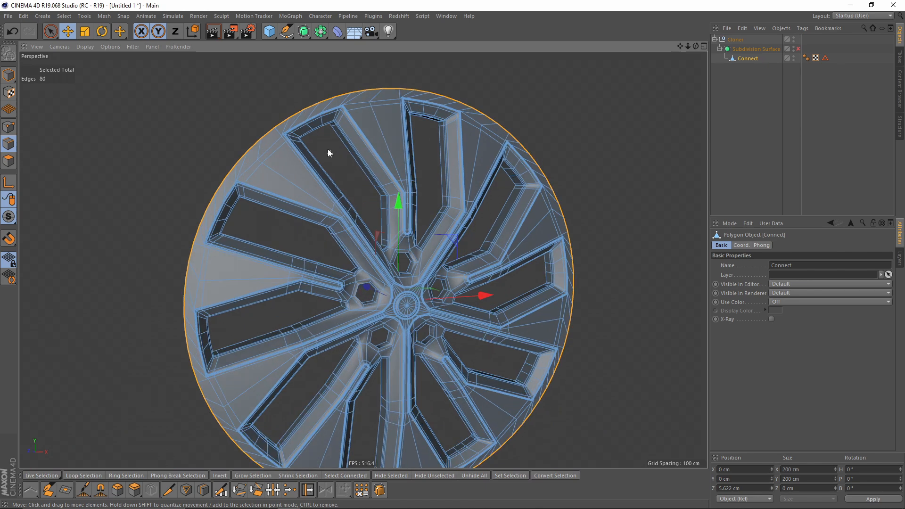
pyautogui.keyDown('alt'); pyautogui.moveTo(429, 132); pyautogui.dragTo(396, 190); pyautogui.keyUp('alt')
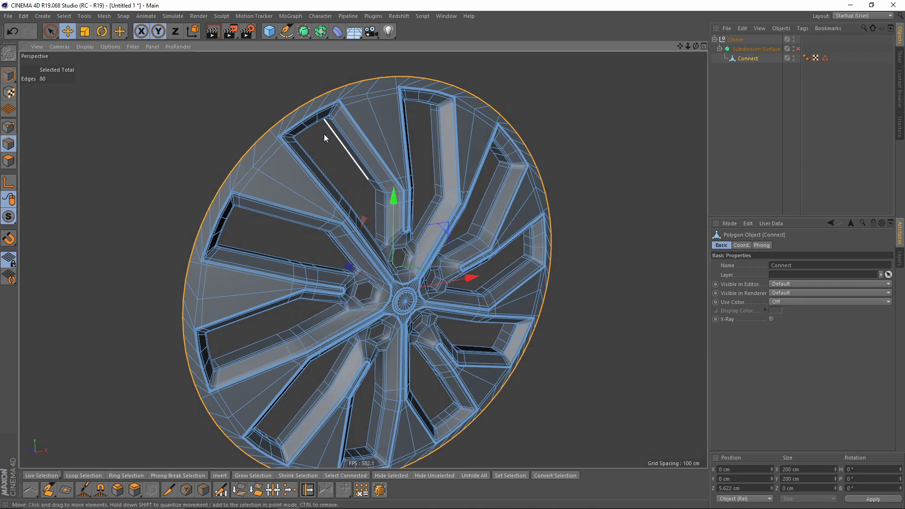
# Rotate the outer rim edge loop slightly about the Z axis and pull it back to about Z 12.675 cm.
pyautogui.press('r')
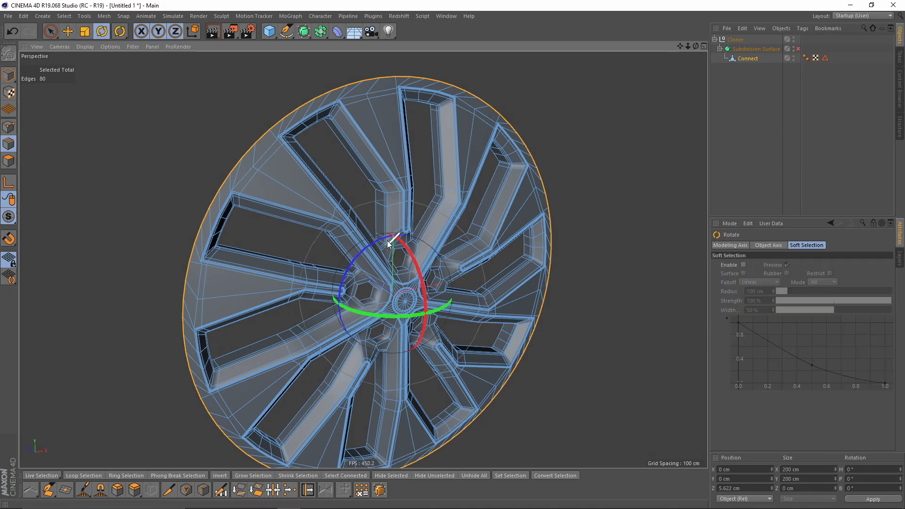
pyautogui.keyDown('alt'); pyautogui.moveTo(355, 82); pyautogui.dragTo(359, 95); pyautogui.keyUp('alt')
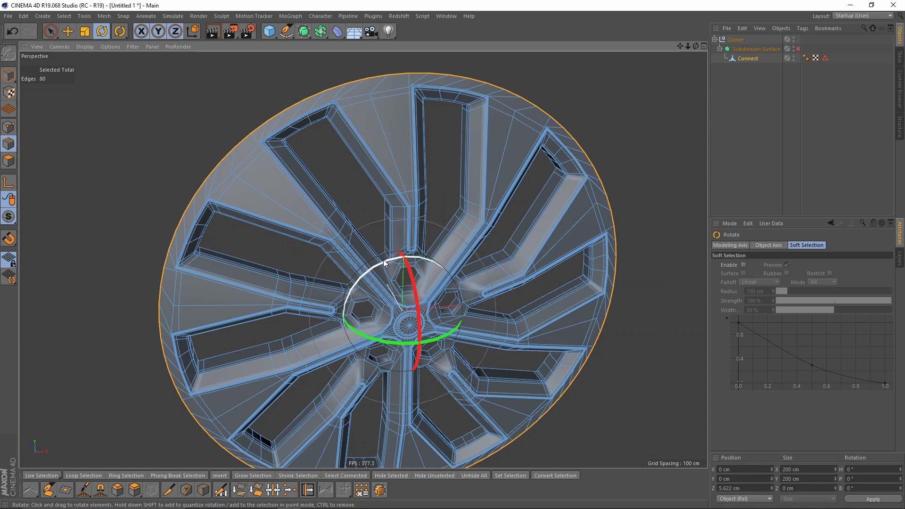
pyautogui.moveTo(397, 256); pyautogui.dragTo(388, 260)
pyautogui.keyDown('alt'); pyautogui.moveTo(427, 264); pyautogui.dragTo(398, 166, button='middle'); pyautogui.keyUp('alt')
pyautogui.keyDown('alt'); pyautogui.moveTo(398, 166); pyautogui.dragTo(417, 160); pyautogui.keyUp('alt')
pyautogui.keyDown('alt'); pyautogui.moveTo(395, 208); pyautogui.dragTo(305, 282); pyautogui.keyUp('alt')
pyautogui.press('e')
pyautogui.keyDown('alt'); pyautogui.moveTo(433, 229); pyautogui.dragTo(302, 235); pyautogui.keyUp('alt')
pyautogui.moveTo(423, 239); pyautogui.dragTo(359, 212)
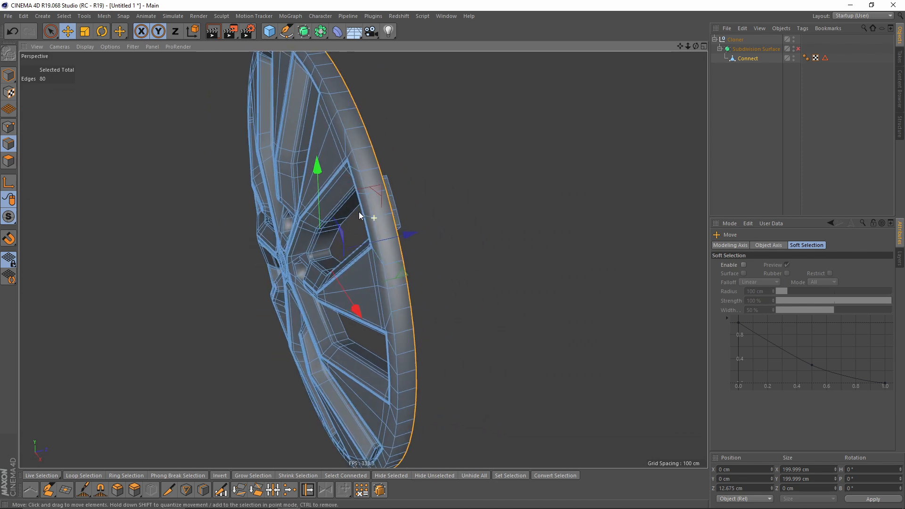
# Extrude the outer rim edge loop back to about Z 14.723 cm and scale it down to about 194.599 cm.
pyautogui.moveTo(410, 236); pyautogui.dragTo(437, 244)
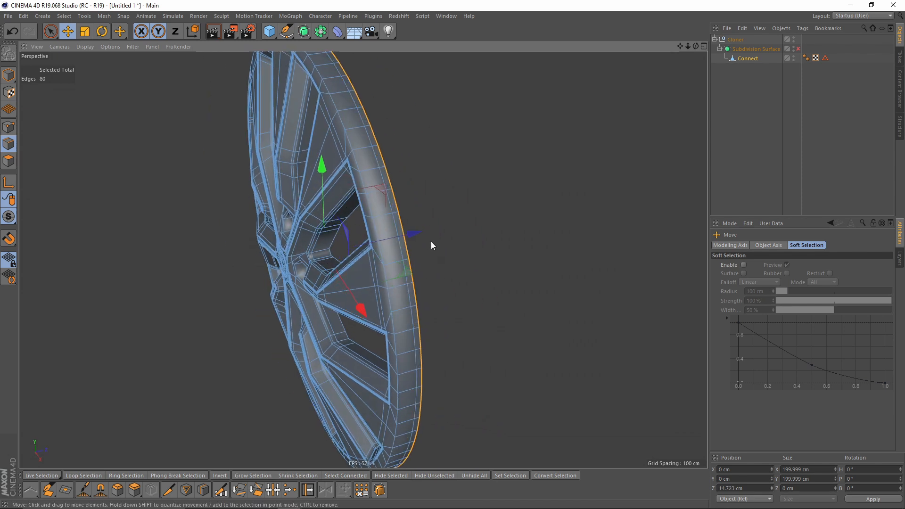
pyautogui.press('t')
pyautogui.moveTo(540, 285); pyautogui.dragTo(519, 283)
# Extrude the scaled edge loop straight back to about Z 112.123 cm to form the wheel barrel.
pyautogui.press('e')
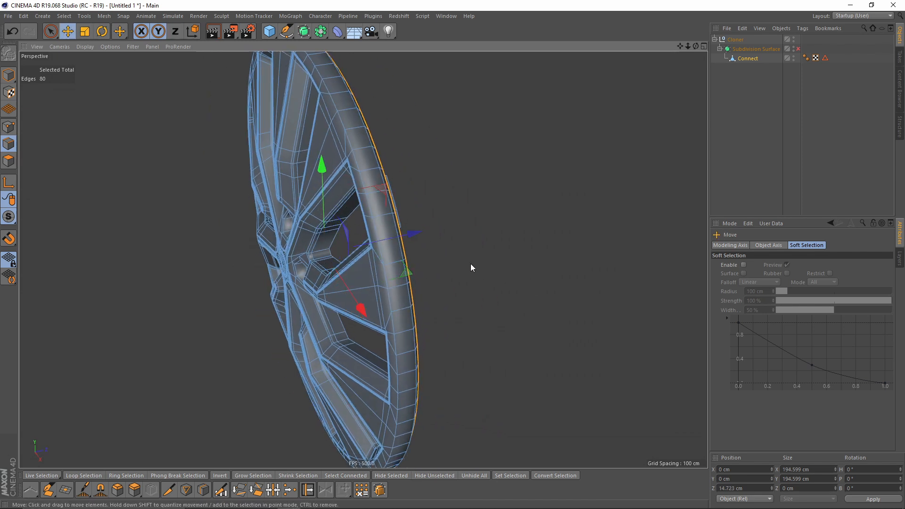
pyautogui.moveTo(410, 237); pyautogui.dragTo(369, 208)
pyautogui.keyDown('alt'); pyautogui.moveTo(369, 208); pyautogui.dragTo(430, 219, button='right'); pyautogui.keyUp('alt')
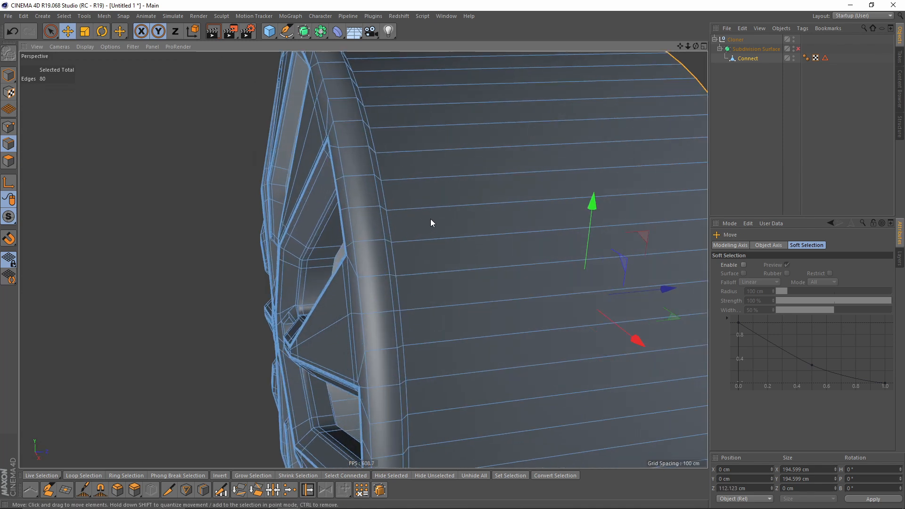
# Add two supporting loop cuts where the barrel meets the rim, then re-enable the subdivision and clear the selection.
pyautogui.press('k')
pyautogui.press('l')
pyautogui.keyDown('alt'); pyautogui.moveTo(358, 218); pyautogui.dragTo(364, 190); pyautogui.keyUp('alt')
pyautogui.keyDown('alt'); pyautogui.moveTo(401, 220); pyautogui.dragTo(533, 205); pyautogui.keyUp('alt')
pyautogui.click(397, 218)
pyautogui.click(369, 210)
pyautogui.press('q')
pyautogui.hotkey('ctrl', 'shift', 'a')
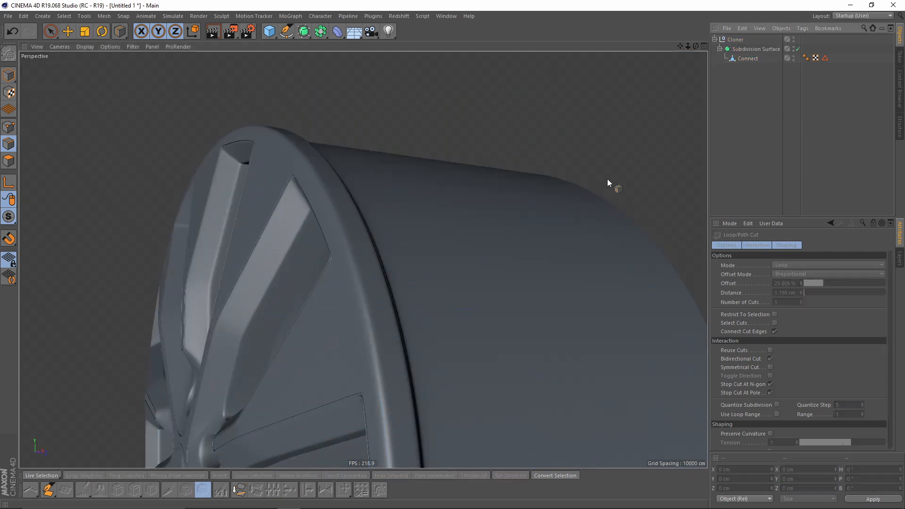
# Examine the smoothed wheel from all sides, checking the spokes, openings, hub, bolt holes and barrel.
pyautogui.keyDown('alt'); pyautogui.moveTo(607, 179); pyautogui.dragTo(438, 265); pyautogui.keyUp('alt')
pyautogui.moveTo(438, 264)
pyautogui.keyDown('alt'); pyautogui.mouseDown(button='right')
pyautogui.moveTo(396, 224)
pyautogui.moveTo(451, 276)
pyautogui.mouseUp(button='right'); pyautogui.keyUp('alt')
pyautogui.keyDown('alt'); pyautogui.moveTo(451, 277); pyautogui.dragTo(389, 264); pyautogui.keyUp('alt')
pyautogui.keyDown('alt'); pyautogui.moveTo(389, 264); pyautogui.dragTo(378, 240, button='right'); pyautogui.keyUp('alt')
pyautogui.keyDown('alt'); pyautogui.moveTo(378, 240); pyautogui.dragTo(369, 202); pyautogui.keyUp('alt')
pyautogui.keyDown('alt'); pyautogui.moveTo(372, 193); pyautogui.dragTo(409, 186, button='right'); pyautogui.keyUp('alt')
pyautogui.keyDown('alt'); pyautogui.moveTo(409, 185); pyautogui.dragTo(455, 269); pyautogui.keyUp('alt')
pyautogui.keyDown('alt'); pyautogui.moveTo(455, 269); pyautogui.dragTo(340, 224, button='right'); pyautogui.keyUp('alt')
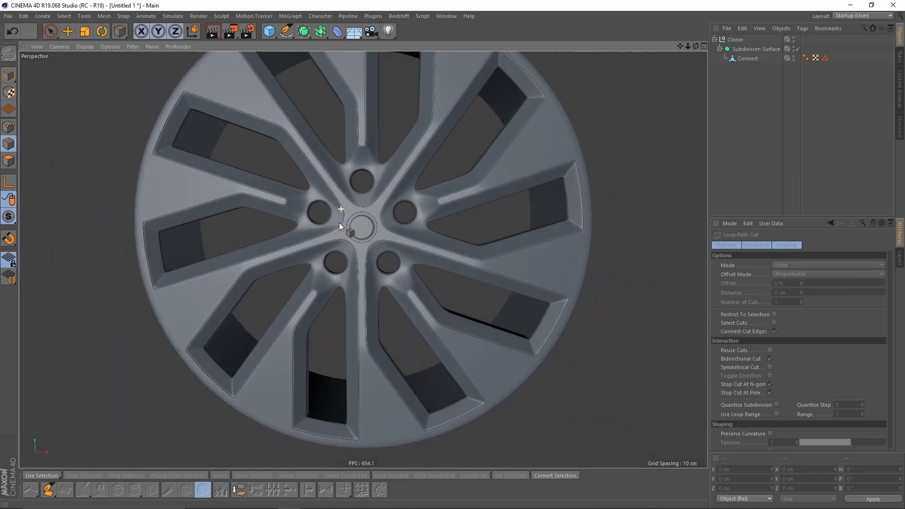
pyautogui.keyDown('alt'); pyautogui.moveTo(339, 223); pyautogui.dragTo(360, 180); pyautogui.keyUp('alt')
pyautogui.keyDown('alt'); pyautogui.moveTo(361, 180); pyautogui.dragTo(412, 176, button='right'); pyautogui.keyUp('alt')
pyautogui.keyDown('alt'); pyautogui.moveTo(412, 176); pyautogui.dragTo(427, 264, button='middle'); pyautogui.keyUp('alt')
pyautogui.keyDown('alt'); pyautogui.moveTo(359, 142); pyautogui.dragTo(395, 120, button='right'); pyautogui.keyUp('alt')
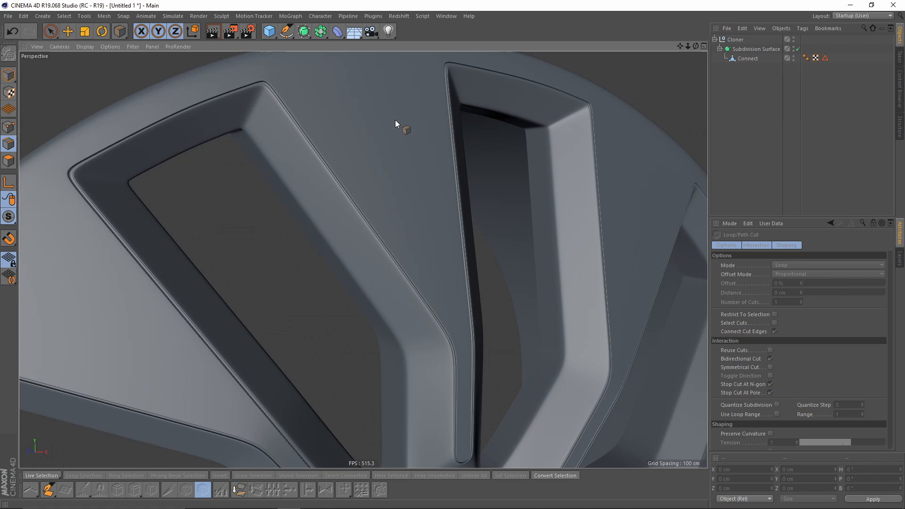
pyautogui.keyDown('alt'); pyautogui.moveTo(395, 120); pyautogui.dragTo(423, 160); pyautogui.keyUp('alt')
pyautogui.moveTo(423, 160)
pyautogui.keyDown('alt'); pyautogui.mouseDown(button='right')
pyautogui.moveTo(394, 152)
pyautogui.moveTo(423, 172)
pyautogui.mouseUp(button='right'); pyautogui.keyUp('alt')
pyautogui.keyDown('alt'); pyautogui.moveTo(423, 172); pyautogui.dragTo(378, 242); pyautogui.keyUp('alt')
pyautogui.keyDown('alt'); pyautogui.moveTo(377, 242); pyautogui.dragTo(409, 255, button='right'); pyautogui.keyUp('alt')
pyautogui.keyDown('alt'); pyautogui.moveTo(409, 255); pyautogui.dragTo(460, 300); pyautogui.keyUp('alt')
pyautogui.keyDown('alt'); pyautogui.moveTo(461, 300); pyautogui.dragTo(364, 260, button='right'); pyautogui.keyUp('alt')
pyautogui.keyDown('alt'); pyautogui.moveTo(363, 259); pyautogui.dragTo(422, 152); pyautogui.keyUp('alt')
pyautogui.keyDown('alt'); pyautogui.moveTo(423, 151); pyautogui.dragTo(389, 184, button='right'); pyautogui.keyUp('alt')
pyautogui.keyDown('alt'); pyautogui.moveTo(389, 184); pyautogui.dragTo(356, 199); pyautogui.keyUp('alt')
pyautogui.keyDown('alt'); pyautogui.moveTo(356, 199); pyautogui.dragTo(292, 217, button='right'); pyautogui.keyUp('alt')
pyautogui.keyDown('alt'); pyautogui.moveTo(293, 220); pyautogui.dragTo(383, 243); pyautogui.keyUp('alt')
pyautogui.keyDown('alt'); pyautogui.moveTo(383, 243); pyautogui.dragTo(383, 215, button='right'); pyautogui.keyUp('alt')
pyautogui.keyDown('alt'); pyautogui.moveTo(383, 215); pyautogui.dragTo(405, 244, button='middle'); pyautogui.keyUp('alt')
pyautogui.keyDown('alt'); pyautogui.moveTo(406, 244); pyautogui.dragTo(391, 233); pyautogui.keyUp('alt')
pyautogui.keyDown('alt'); pyautogui.moveTo(392, 233); pyautogui.dragTo(455, 191, button='right'); pyautogui.keyUp('alt')
pyautogui.keyDown('alt'); pyautogui.moveTo(455, 191); pyautogui.dragTo(460, 264, button='middle'); pyautogui.keyUp('alt')
pyautogui.keyDown('alt'); pyautogui.moveTo(460, 264); pyautogui.dragTo(360, 171); pyautogui.keyUp('alt')
pyautogui.keyDown('alt'); pyautogui.moveTo(429, 197); pyautogui.dragTo(346, 196, button='middle'); pyautogui.keyUp('alt')
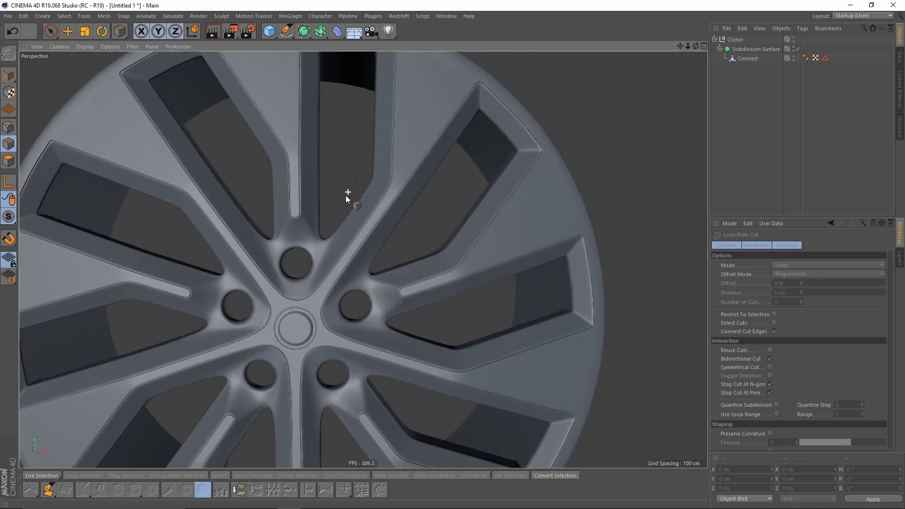
pyautogui.keyDown('alt'); pyautogui.moveTo(346, 196); pyautogui.dragTo(316, 207, button='right'); pyautogui.keyUp('alt')
pyautogui.keyDown('alt'); pyautogui.moveTo(316, 207); pyautogui.dragTo(283, 217); pyautogui.keyUp('alt')
pyautogui.keyDown('alt'); pyautogui.moveTo(338, 238); pyautogui.dragTo(316, 232, button='middle'); pyautogui.keyUp('alt')
pyautogui.keyDown('alt'); pyautogui.moveTo(394, 198); pyautogui.dragTo(450, 183); pyautogui.keyUp('alt')
pyautogui.keyDown('alt'); pyautogui.moveTo(450, 183); pyautogui.dragTo(402, 226, button='right'); pyautogui.keyUp('alt')
pyautogui.keyDown('alt'); pyautogui.moveTo(402, 227); pyautogui.dragTo(425, 165, button='middle'); pyautogui.keyUp('alt')
pyautogui.keyDown('alt'); pyautogui.moveTo(426, 167); pyautogui.dragTo(462, 218); pyautogui.keyUp('alt')
pyautogui.keyDown('alt'); pyautogui.moveTo(344, 125); pyautogui.dragTo(392, 141, button='right'); pyautogui.keyUp('alt')
pyautogui.keyDown('alt'); pyautogui.moveTo(386, 164); pyautogui.dragTo(333, 156); pyautogui.keyUp('alt')
pyautogui.keyDown('alt'); pyautogui.moveTo(333, 156); pyautogui.dragTo(350, 267, button='middle'); pyautogui.keyUp('alt')
pyautogui.keyDown('alt'); pyautogui.moveTo(356, 270); pyautogui.dragTo(452, 227); pyautogui.keyUp('alt')
pyautogui.keyDown('alt'); pyautogui.moveTo(451, 226); pyautogui.dragTo(363, 259, button='middle'); pyautogui.keyUp('alt')
pyautogui.keyDown('alt'); pyautogui.moveTo(363, 260); pyautogui.dragTo(351, 282); pyautogui.keyUp('alt')
pyautogui.keyDown('alt'); pyautogui.moveTo(418, 275); pyautogui.dragTo(393, 273, button='right'); pyautogui.keyUp('alt')
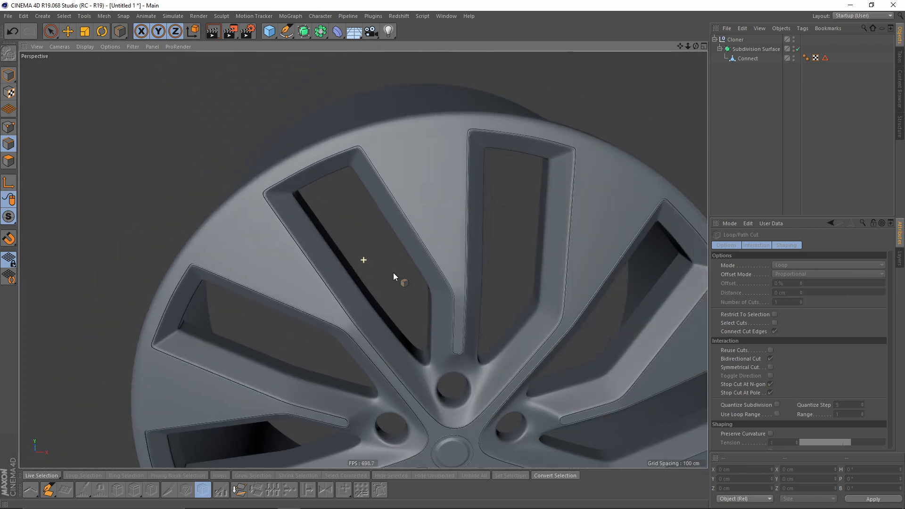
pyautogui.keyDown('alt'); pyautogui.moveTo(393, 272); pyautogui.dragTo(352, 238); pyautogui.keyUp('alt')
pyautogui.keyDown('alt'); pyautogui.moveTo(352, 238); pyautogui.dragTo(322, 278, button='right'); pyautogui.keyUp('alt')
pyautogui.keyDown('alt'); pyautogui.moveTo(322, 278); pyautogui.dragTo(305, 201, button='middle'); pyautogui.keyUp('alt')
pyautogui.keyDown('alt'); pyautogui.moveTo(359, 247); pyautogui.dragTo(378, 261); pyautogui.keyUp('alt')
pyautogui.keyDown('alt'); pyautogui.moveTo(378, 261); pyautogui.dragTo(368, 230, button='middle'); pyautogui.keyUp('alt')
pyautogui.keyDown('alt'); pyautogui.moveTo(367, 231); pyautogui.dragTo(376, 218, button='right'); pyautogui.keyUp('alt')
pyautogui.moveTo(379, 227)
pyautogui.keyDown('alt'); pyautogui.mouseDown()
pyautogui.moveTo(340, 215)
pyautogui.moveTo(401, 222)
pyautogui.moveTo(370, 241)
pyautogui.moveTo(370, 221)
pyautogui.moveTo(354, 209)
pyautogui.moveTo(397, 227)
pyautogui.moveTo(315, 222)
pyautogui.moveTo(397, 245)
pyautogui.moveTo(497, 154)
pyautogui.moveTo(468, 175)
pyautogui.mouseUp(); pyautogui.keyUp('alt')
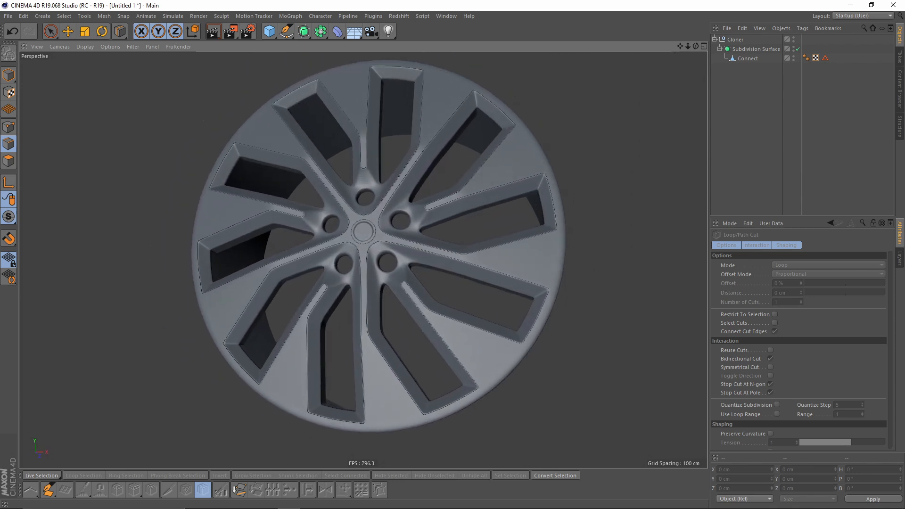